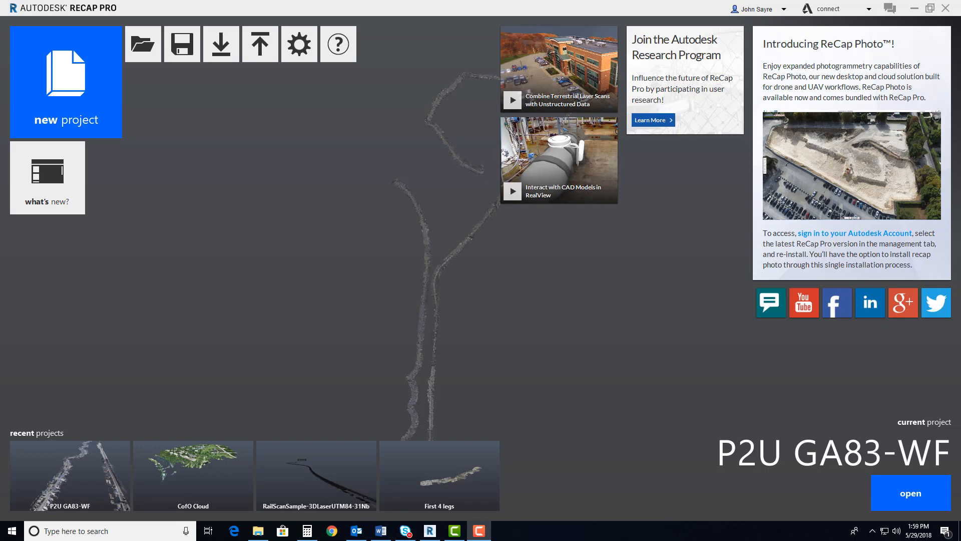
Browse the source scans in the Original LAS Files folder inside Lidar to Design
left_click_drag(960, 112, 392, 90)
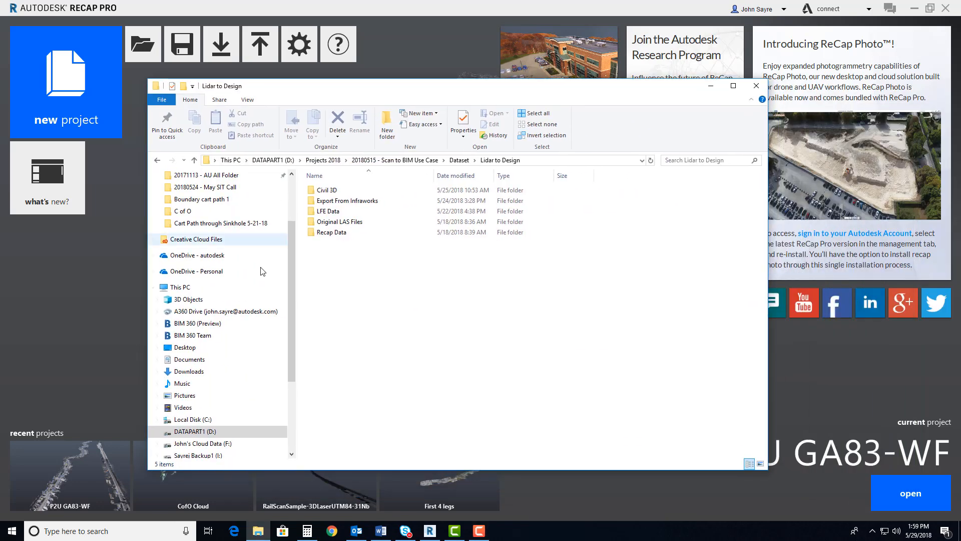
double_click(339, 223)
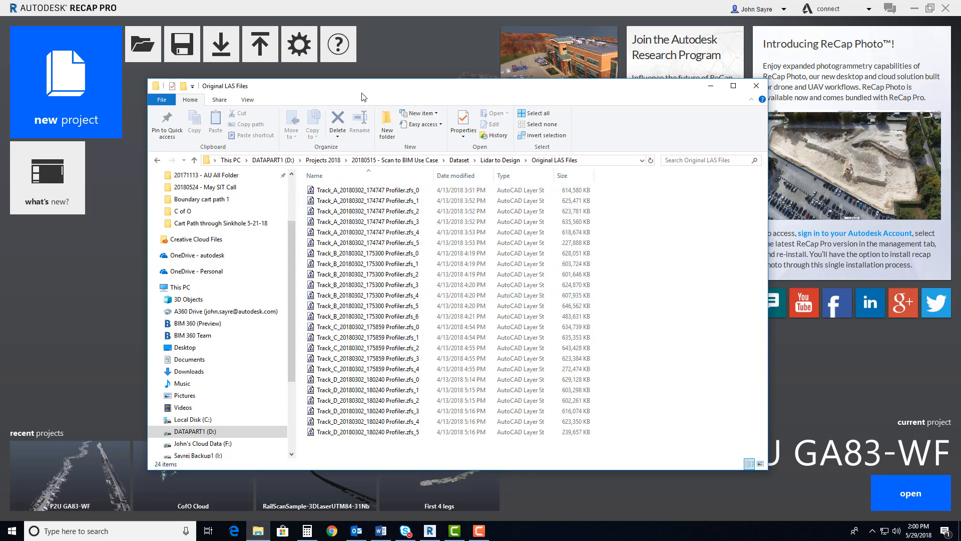
left_click_drag(361, 93, 960, 86)
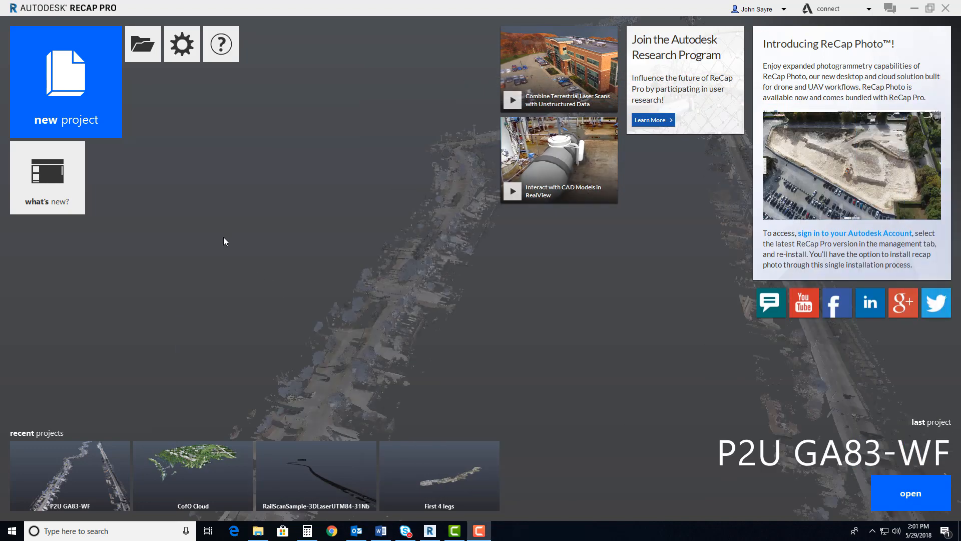
Create a new point cloud import project named Georgia roadway, saved in the Lidar to Design folder
left_click(103, 124)
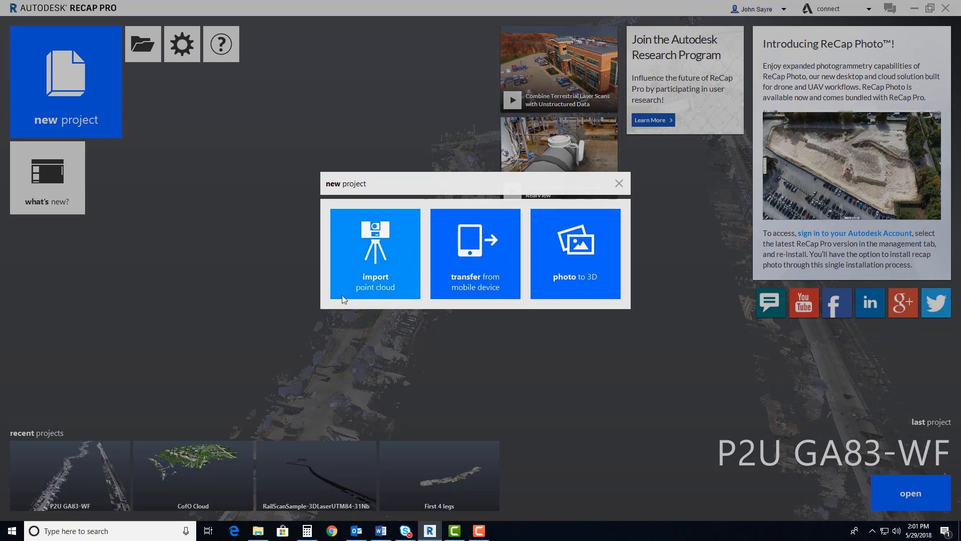
left_click(386, 271)
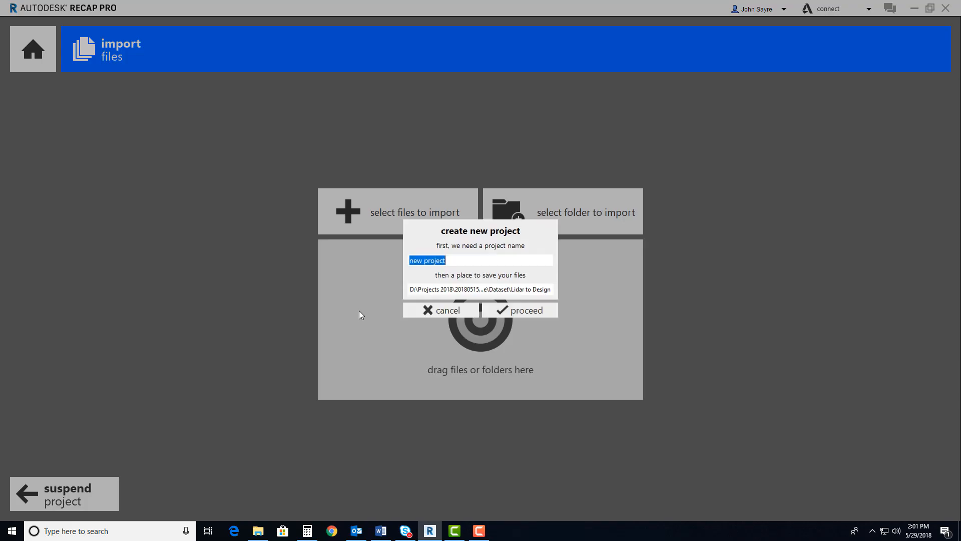
left_click(476, 290)
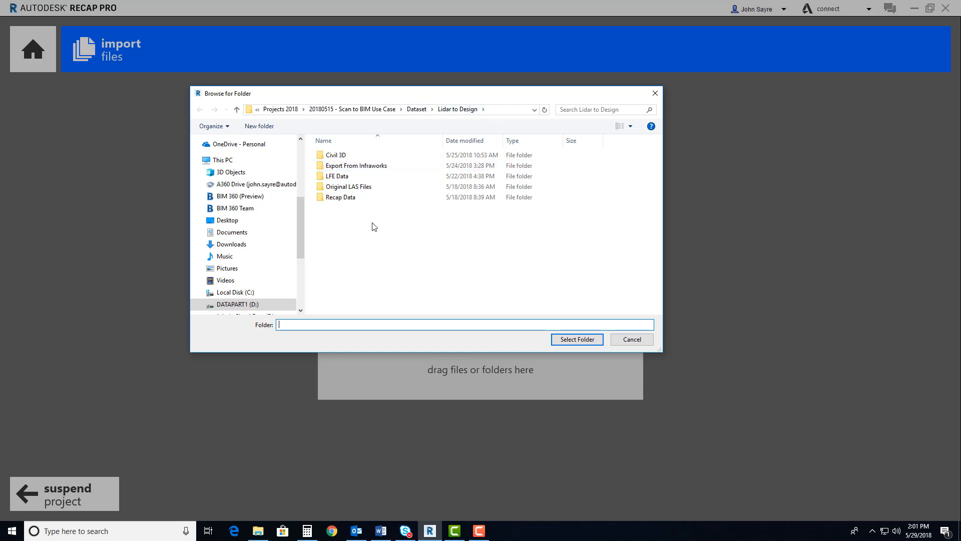
left_click(576, 338)
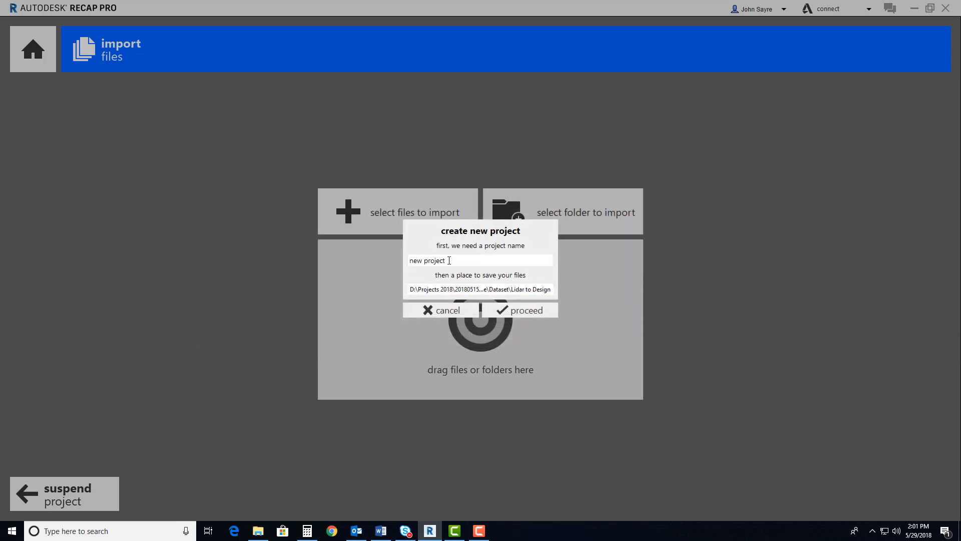
left_click_drag(447, 260, 406, 265)
type("Georgia roadway")
left_click(527, 314)
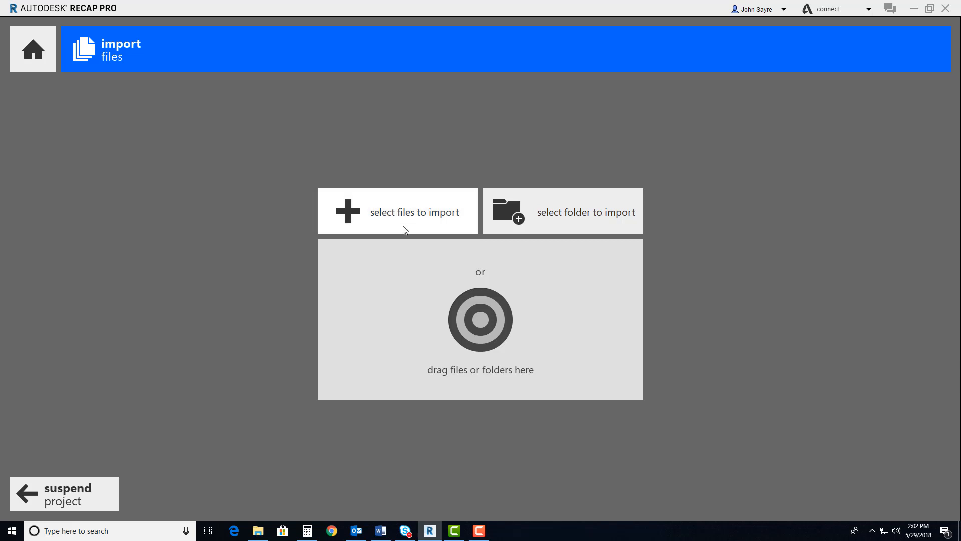
Choose all the Track_A to Track_D Profiler scan files in the Original LAS Files folder for import
left_click(416, 221)
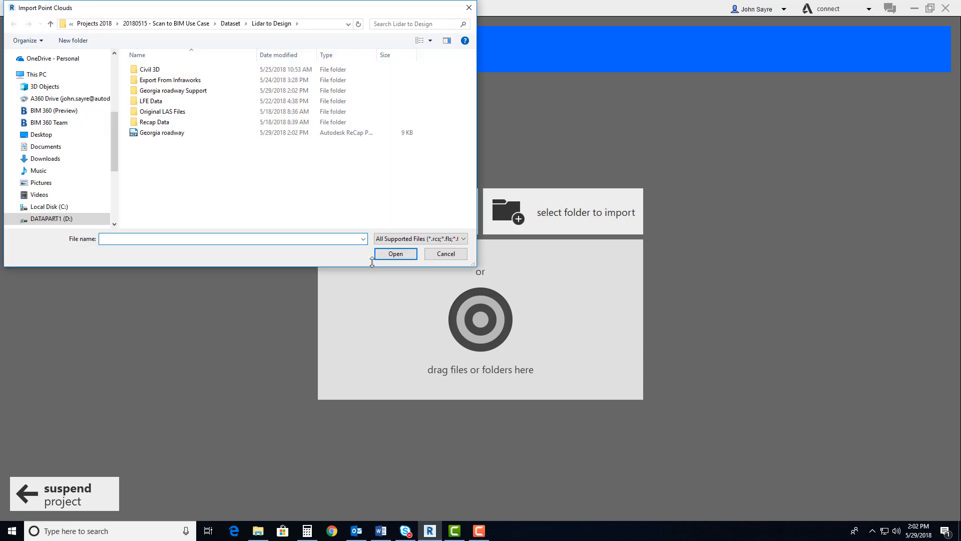
double_click(163, 112)
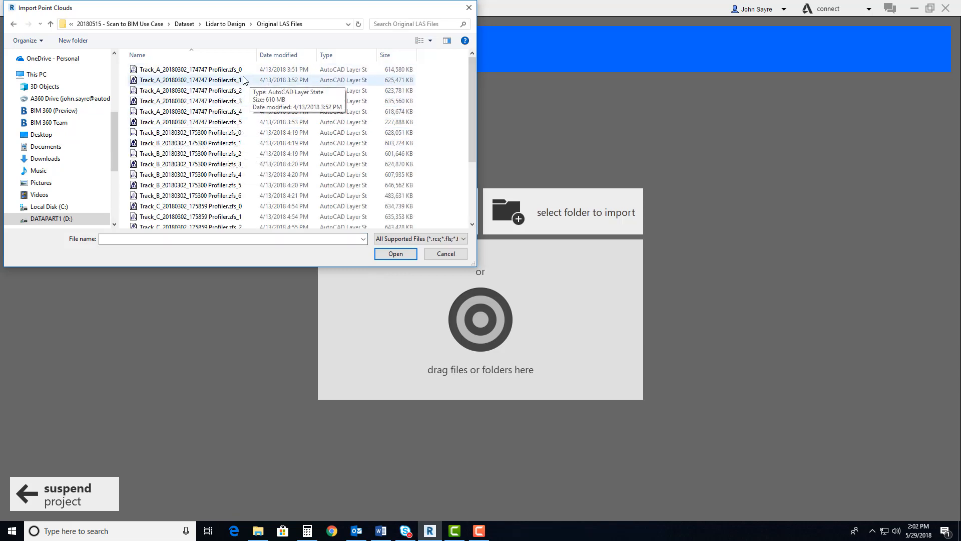
left_click(221, 69)
scroll(301, 200, "down", 3)
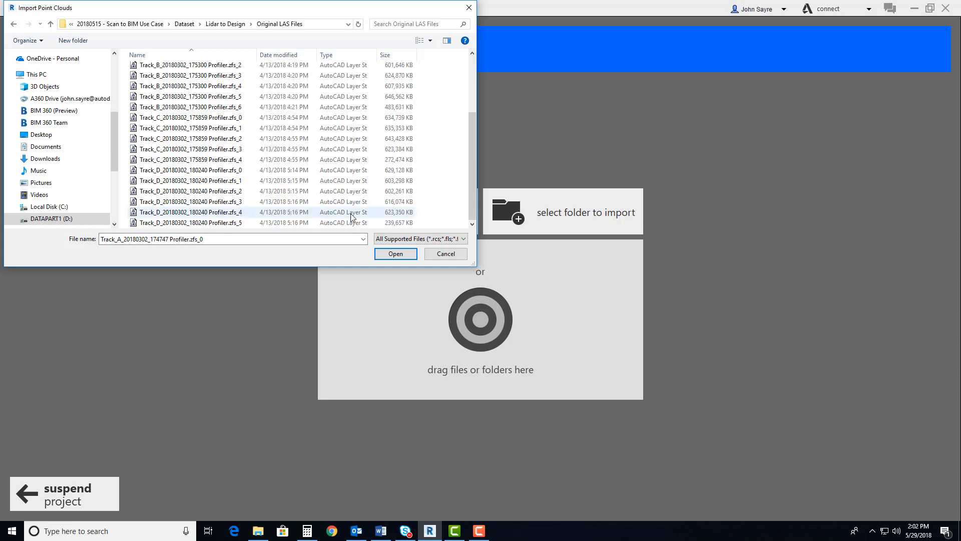
left_click(219, 223, "shift")
left_click(395, 253)
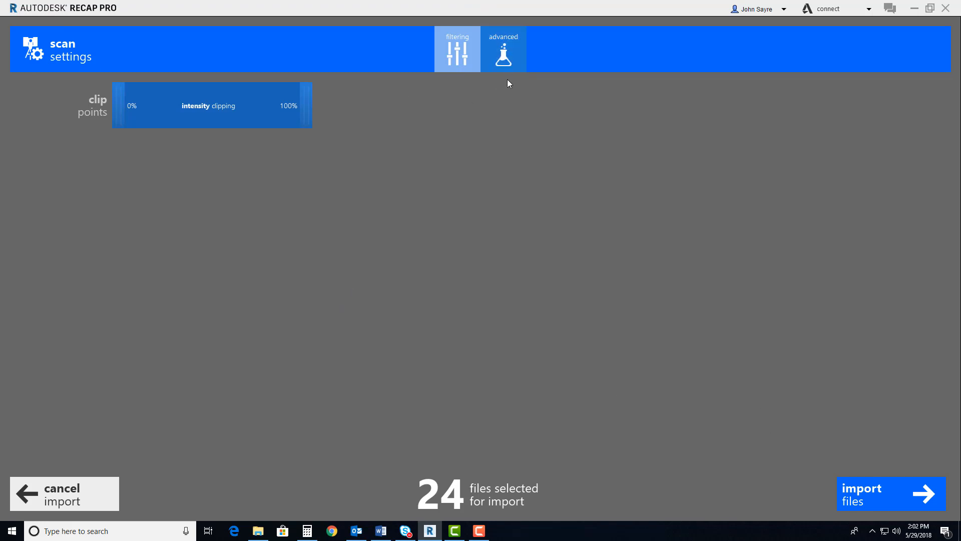
Set the current coordinate system of the scans to GA83-WF in the advanced scan settings
left_click(505, 65)
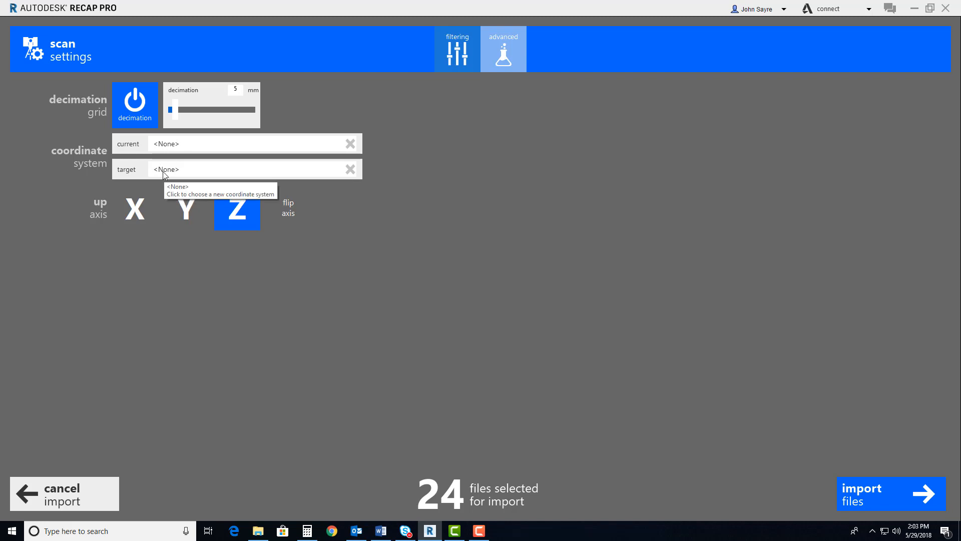
left_click(181, 147)
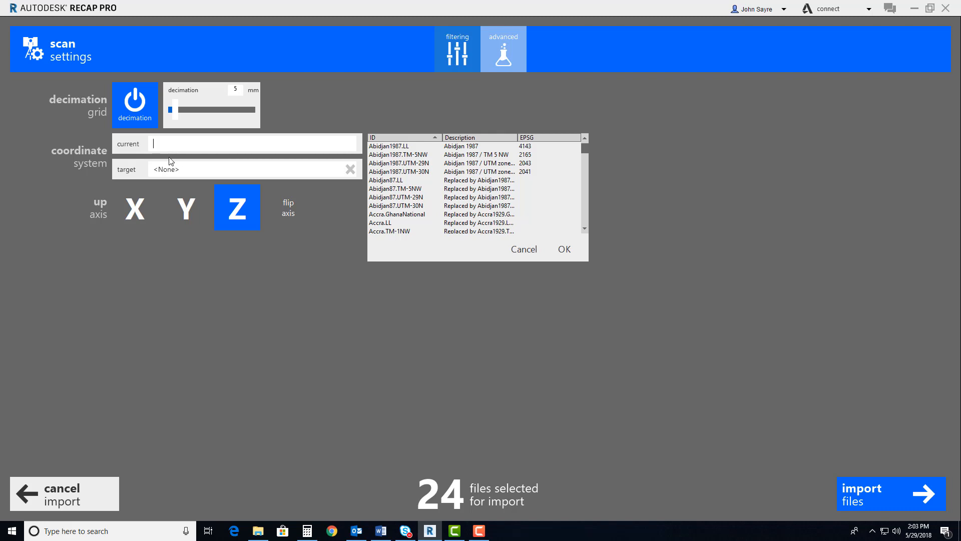
type("ga83-")
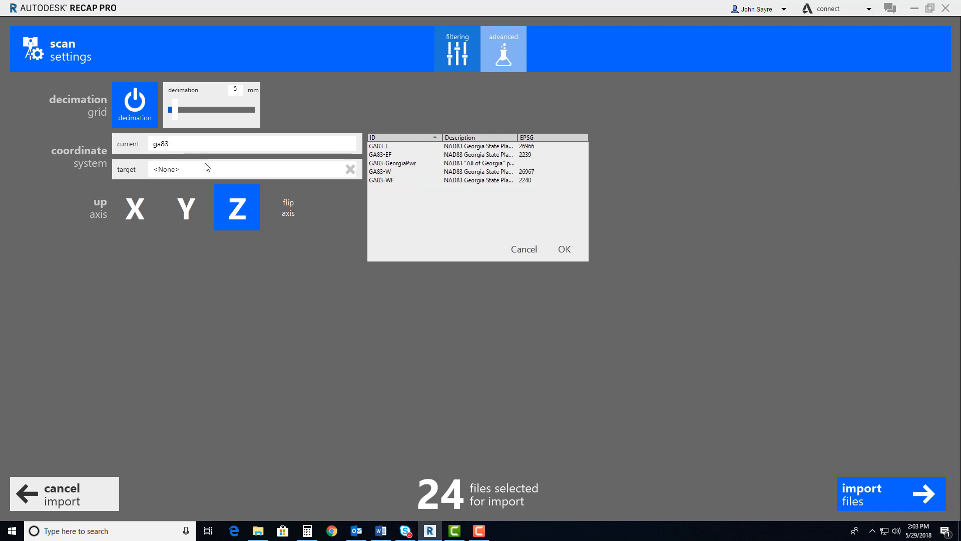
left_click(397, 181)
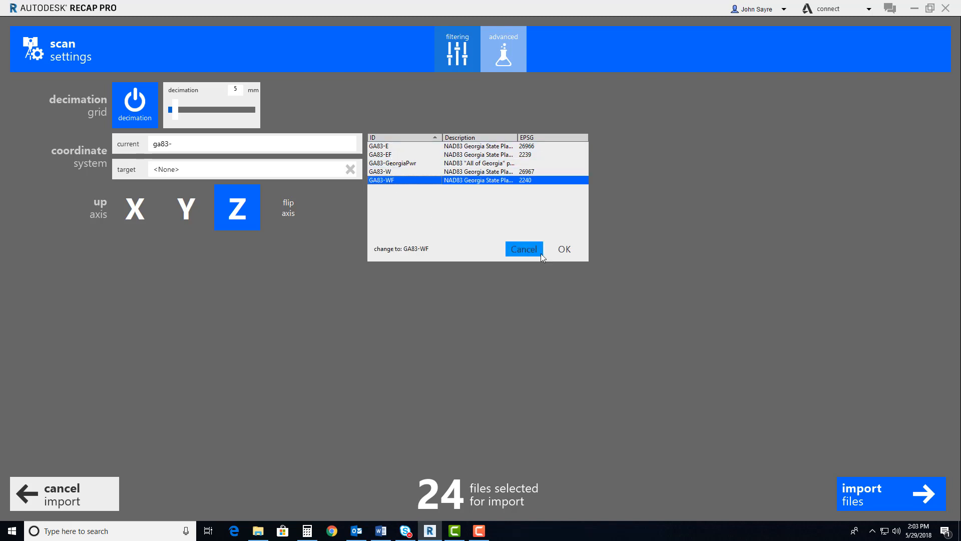
left_click(563, 250)
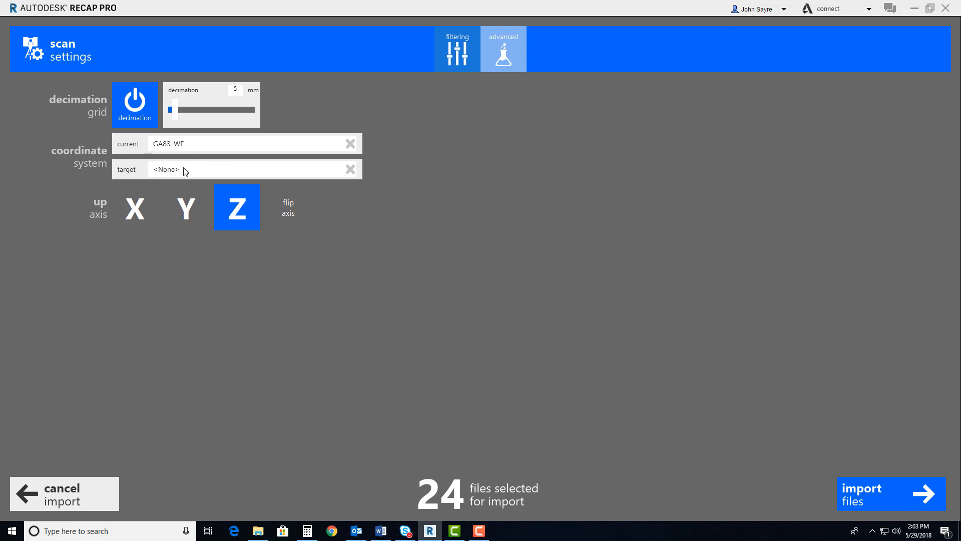
Set the target coordinate system of the scans to GA83-WF
left_click(197, 173)
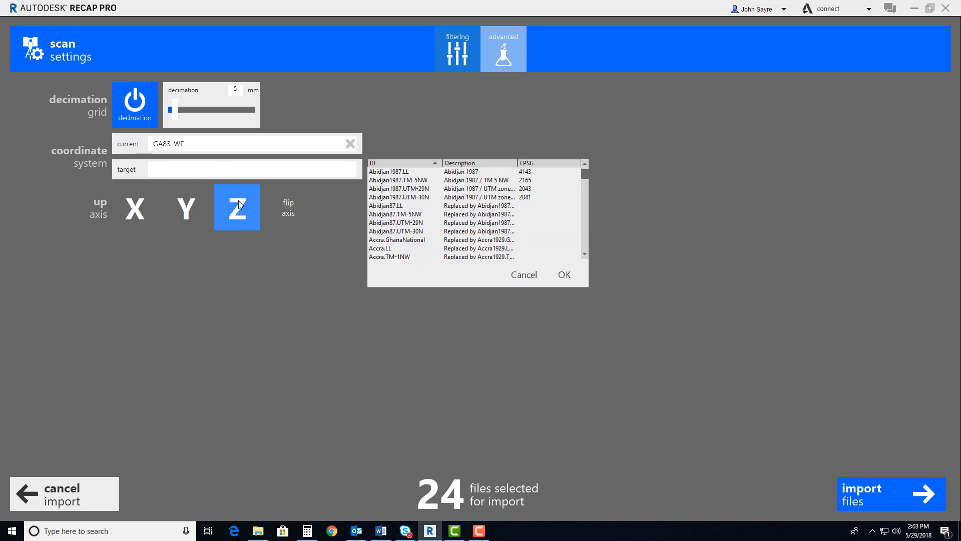
type("ga")
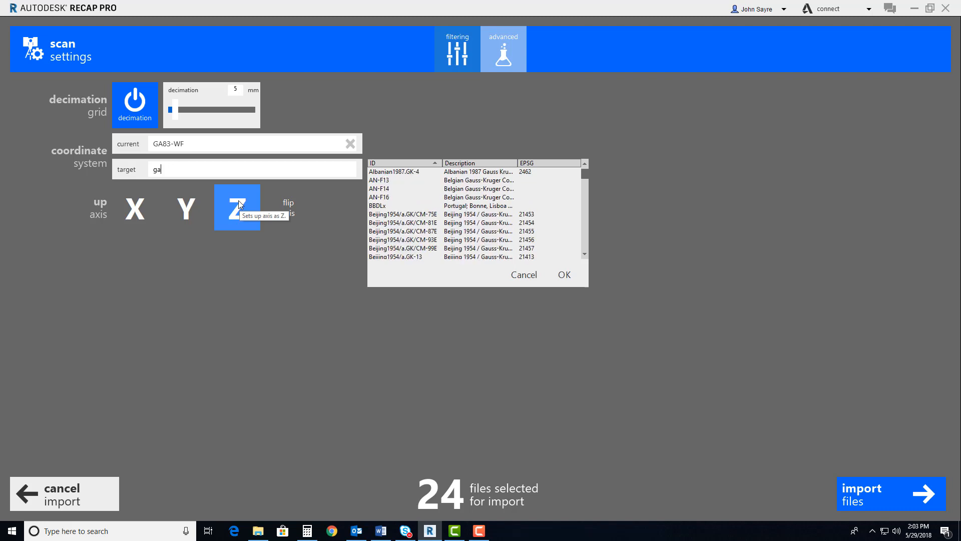
type("83-")
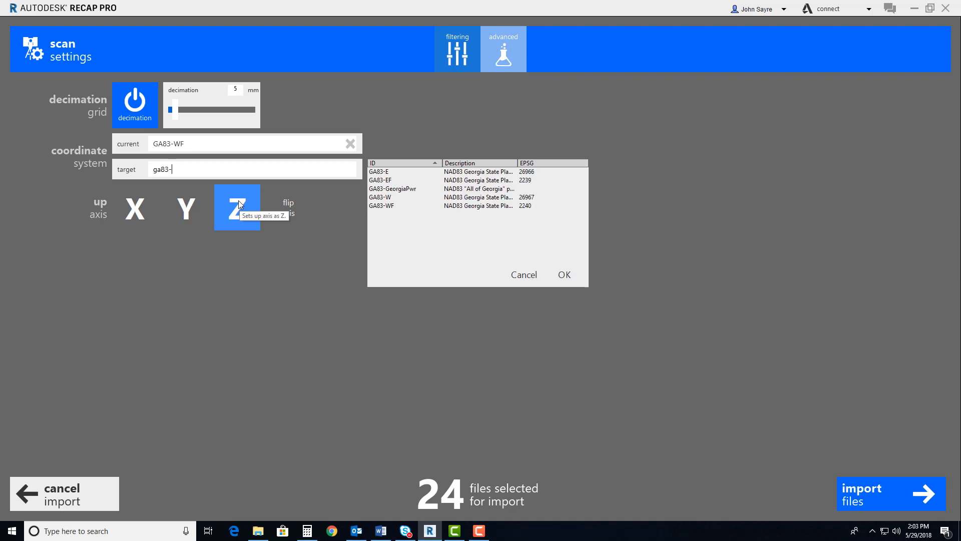
left_click(396, 206)
left_click(558, 273)
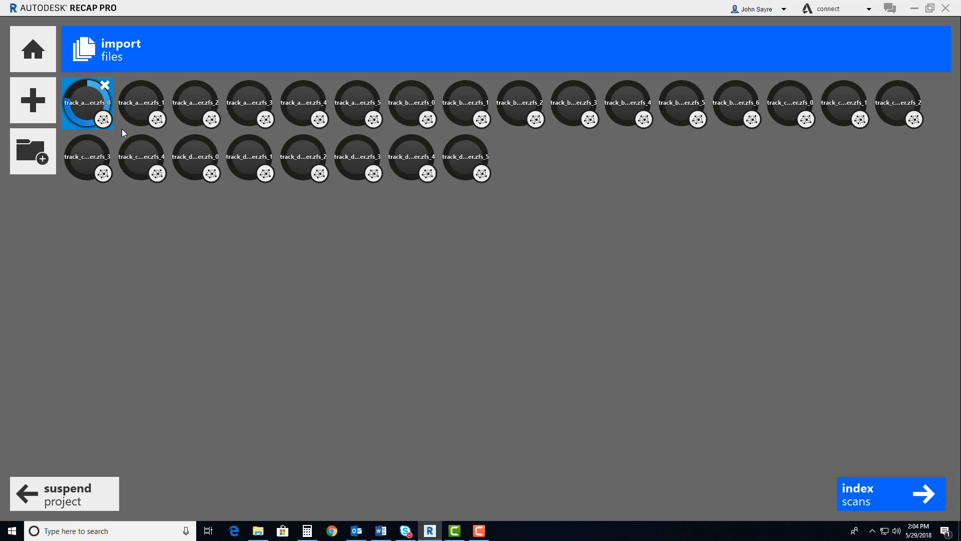
Suspend the Georgia roadway project while its scan files are importing
mouse_move(355, 173)
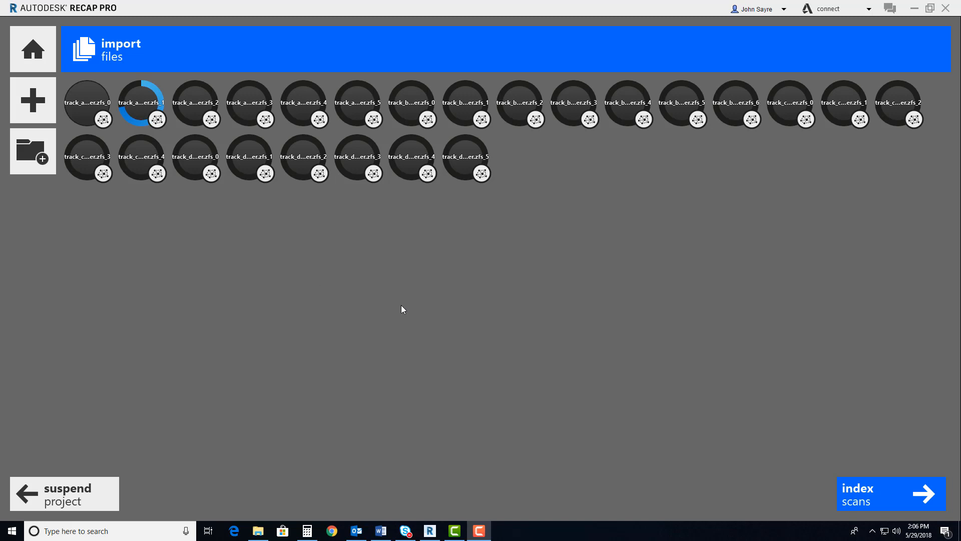
left_click(64, 493)
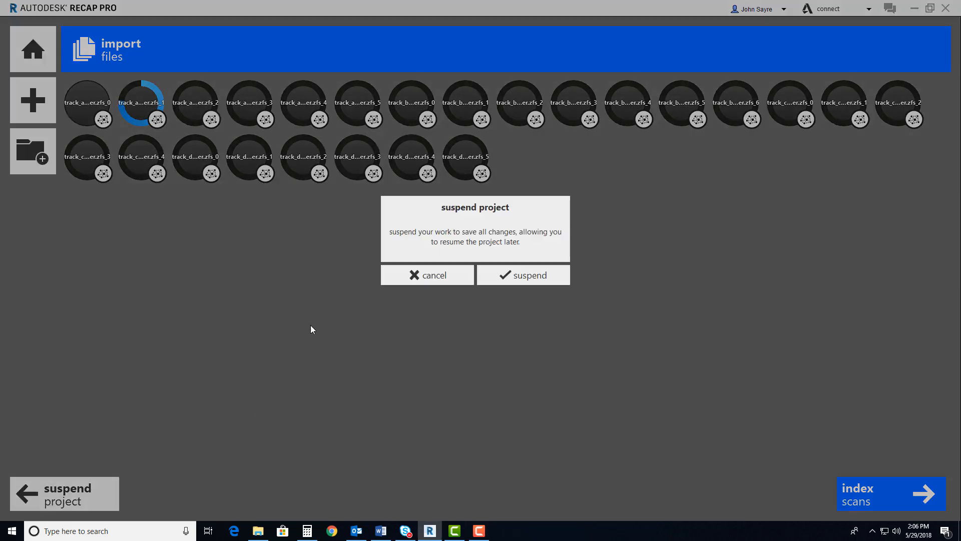
left_click(502, 283)
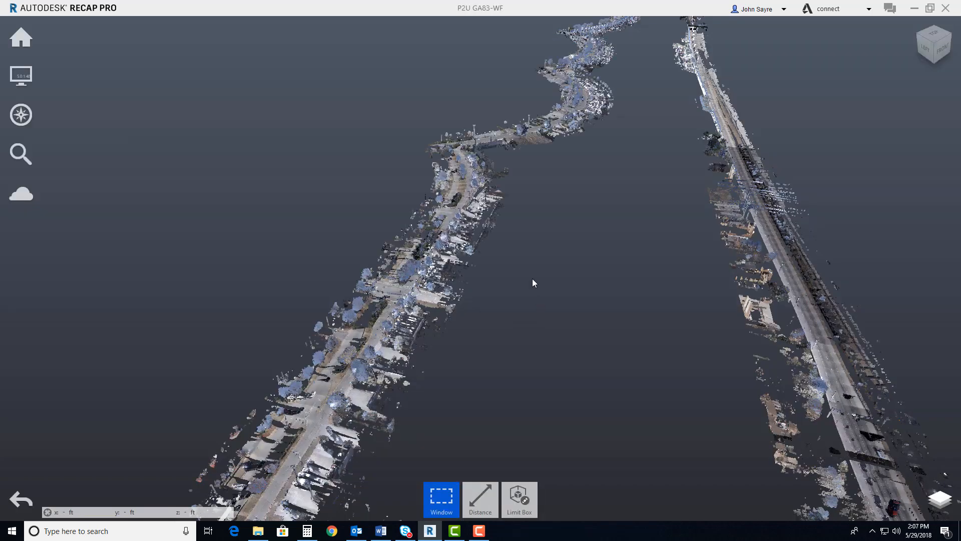
Window-select the lower stretch of the straighter road from above, assign it to a new region named Design Area, and clear the selection
left_click_drag(533, 278, 563, 377)
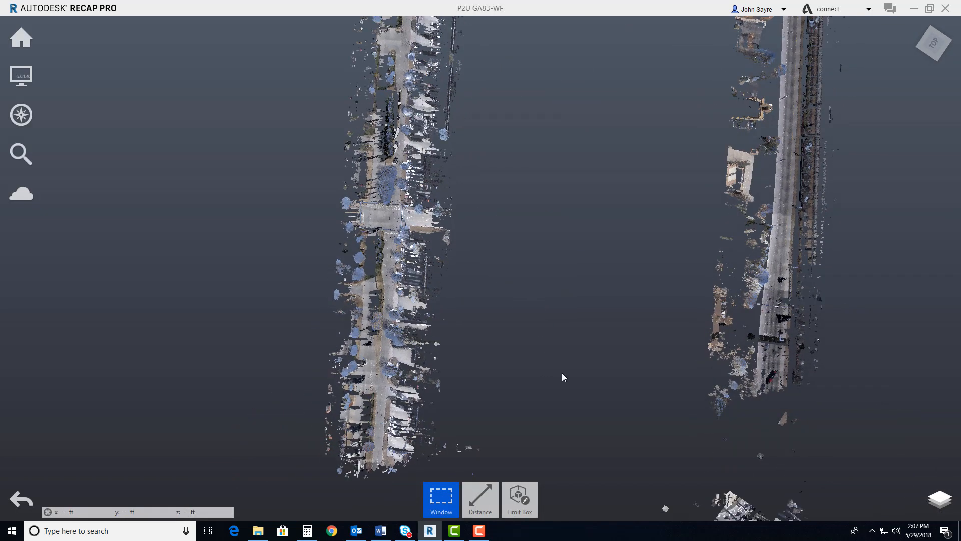
scroll(560, 372, "down", 6)
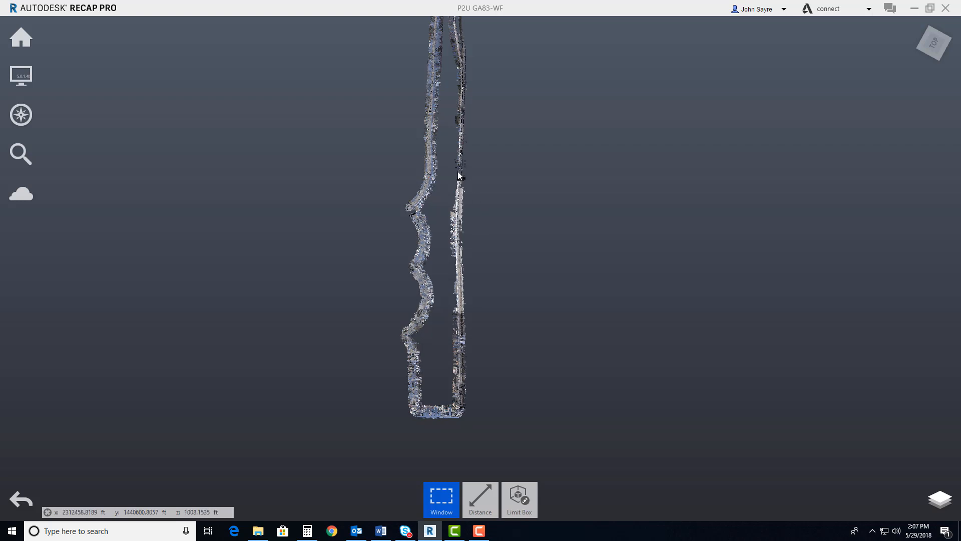
middle_click_drag(458, 171, 433, 243)
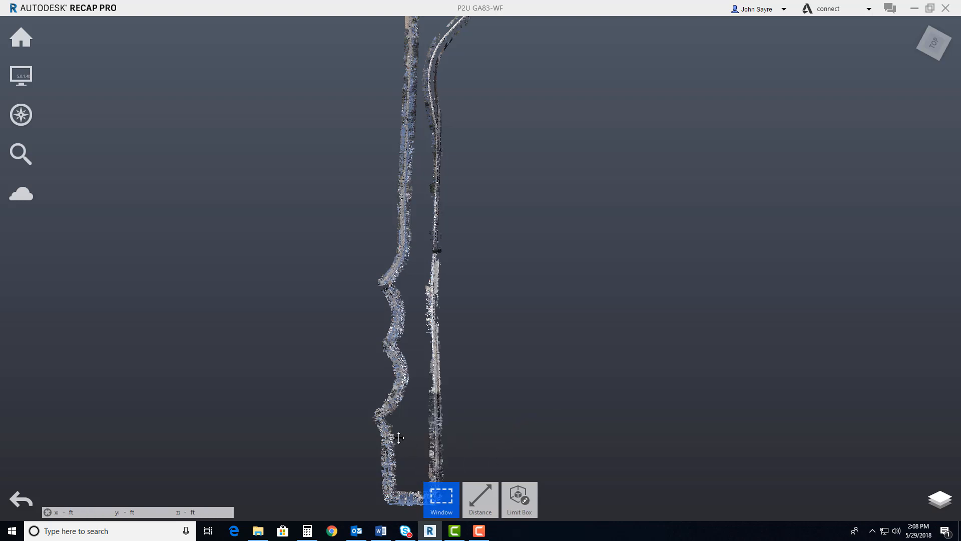
middle_click_drag(399, 438, 350, 412)
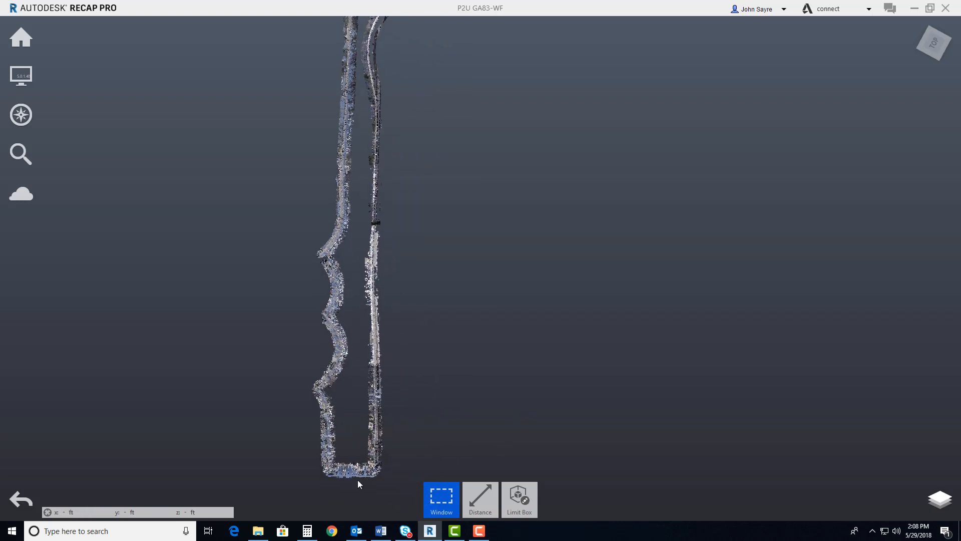
left_click_drag(358, 480, 408, 156)
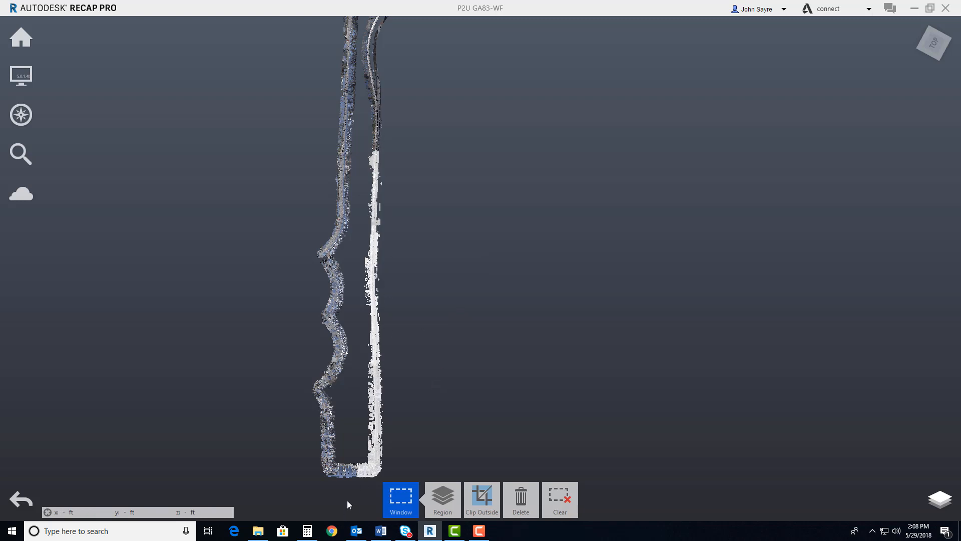
mouse_move(439, 496)
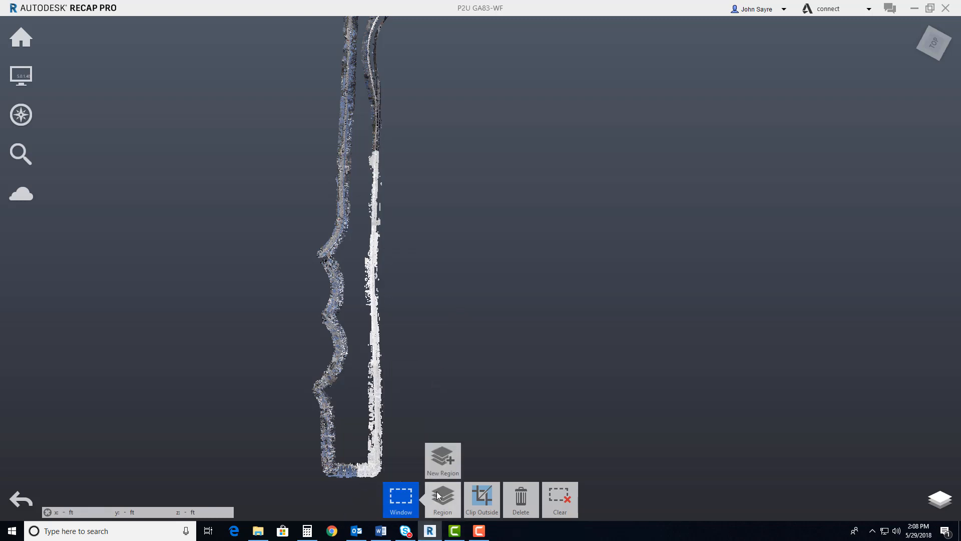
left_click(443, 458)
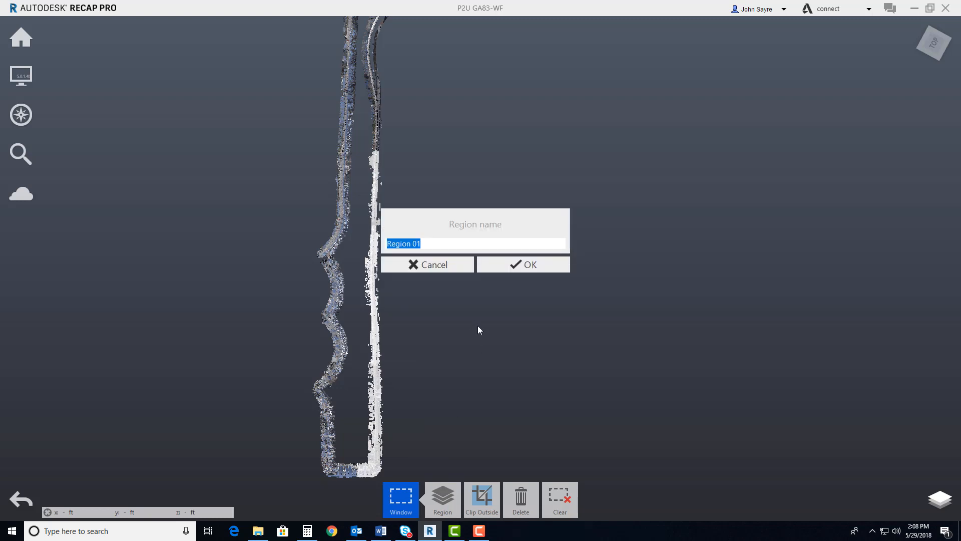
type("Design Area")
key("Return")
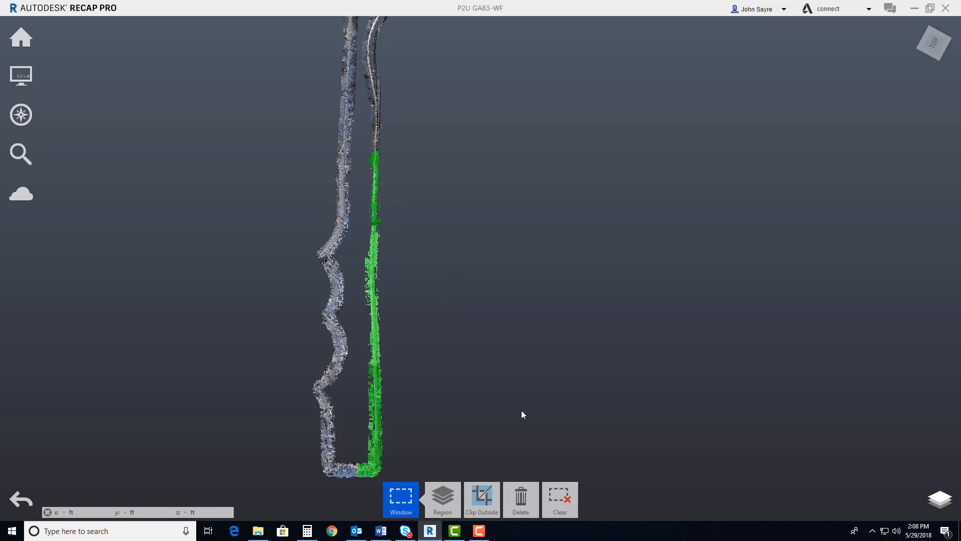
left_click(553, 493)
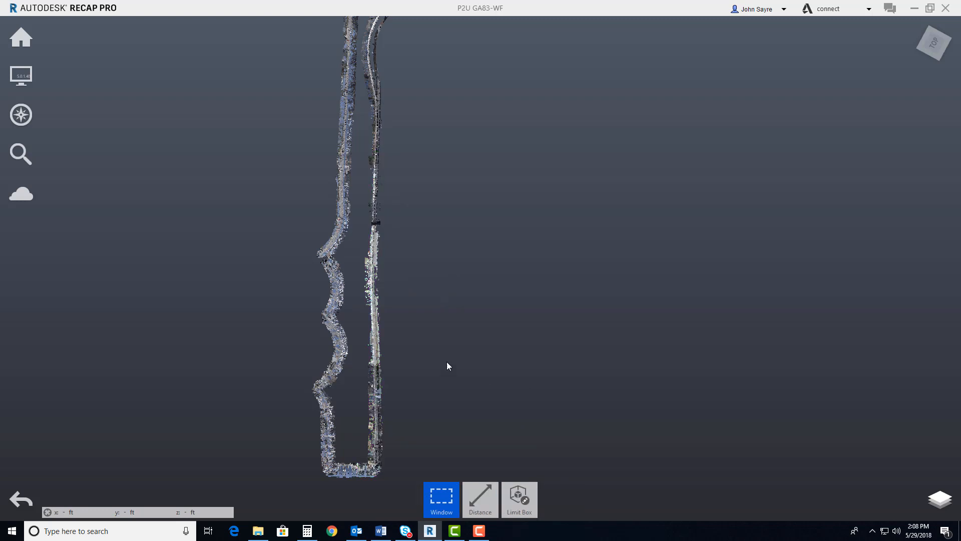
Open the project navigator and expand the scan regions and scan locations lists
mouse_move(519, 498)
mouse_move(937, 501)
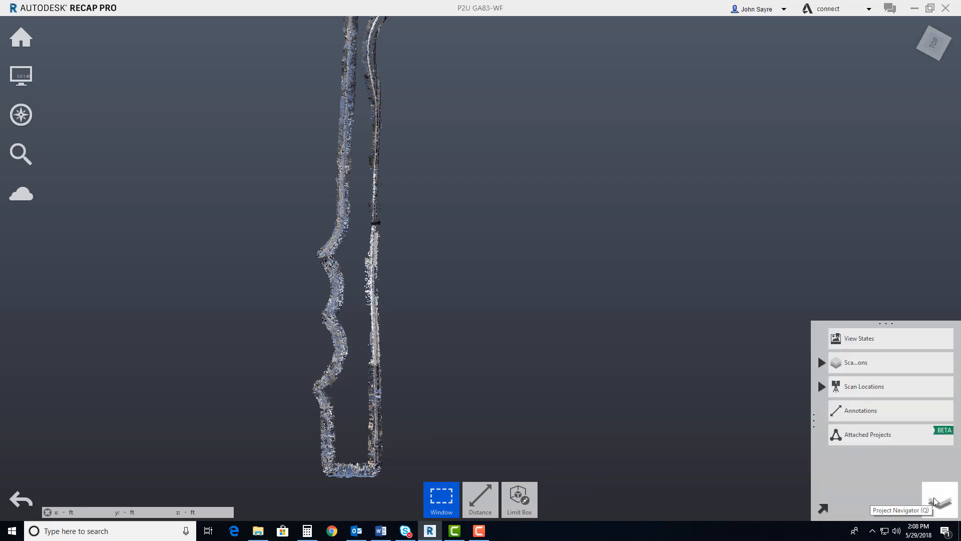
left_click(939, 500)
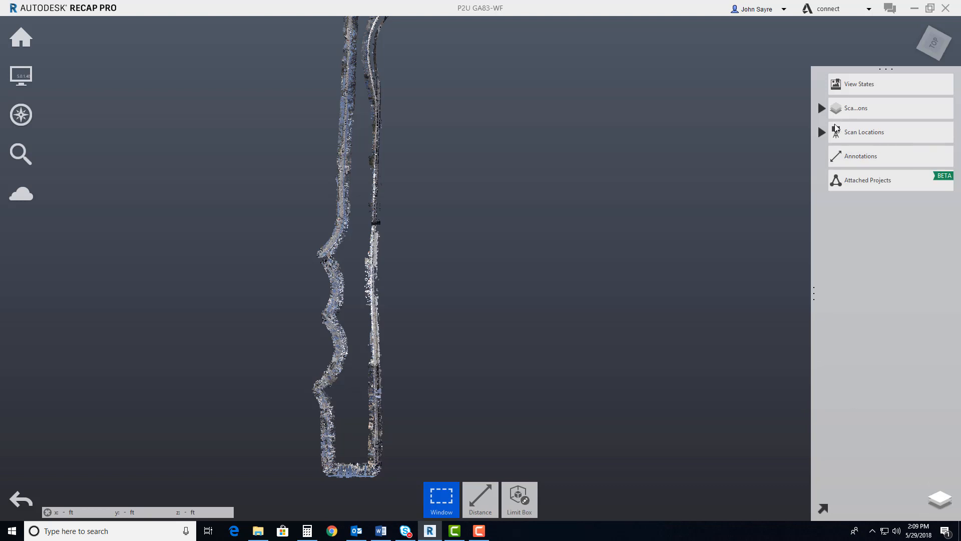
left_click(851, 109)
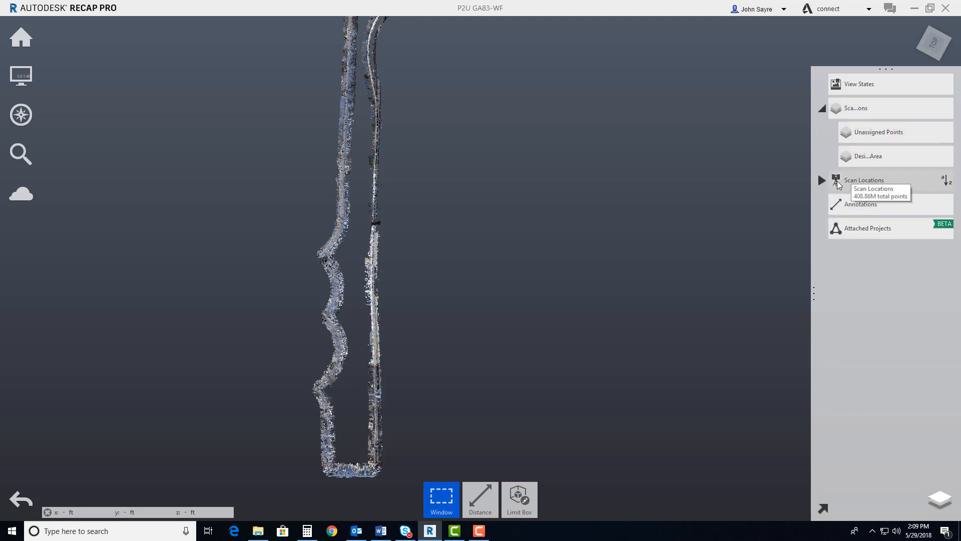
left_click(821, 180)
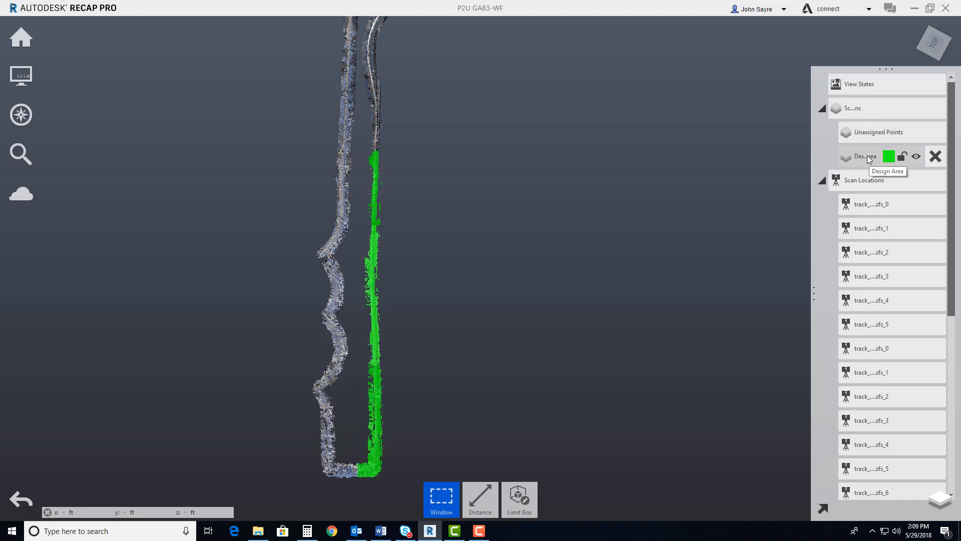
Hide and redisplay the Design Area region, and hide the Unassigned Points to isolate the design area
left_click(916, 158)
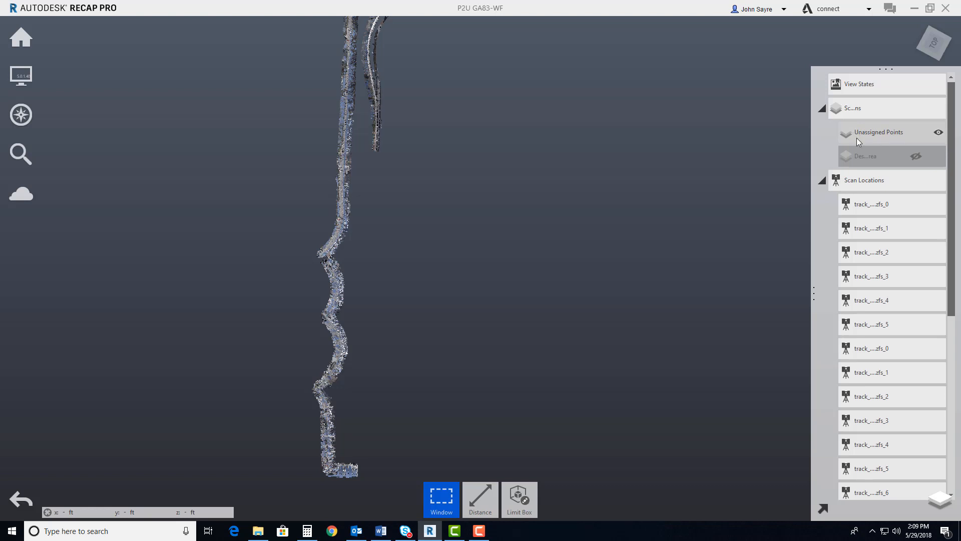
left_click(916, 157)
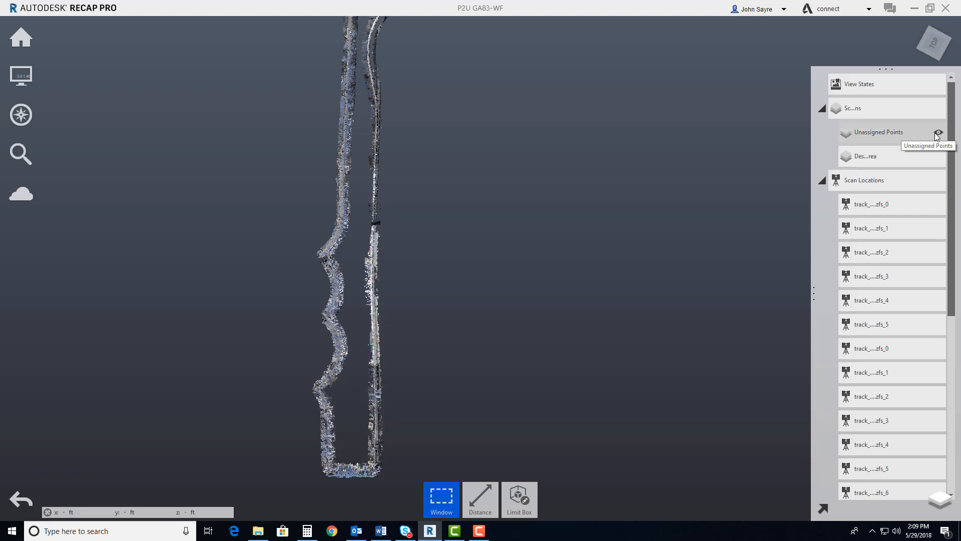
left_click(938, 133)
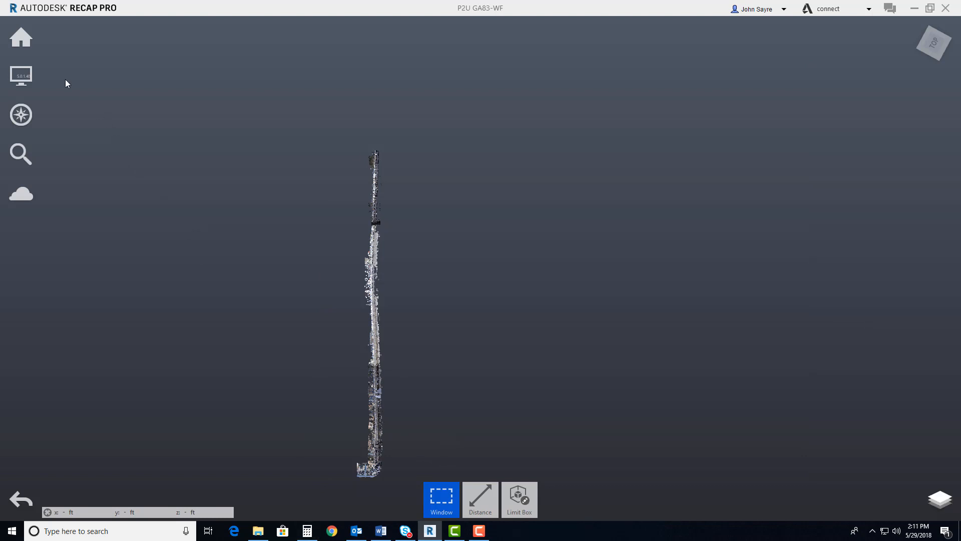
Start exporting the point cloud and browse to D:\Projects 2018\20180515 - Scan to BIM Use Case\Dataset\Lidar to Design
mouse_move(21, 39)
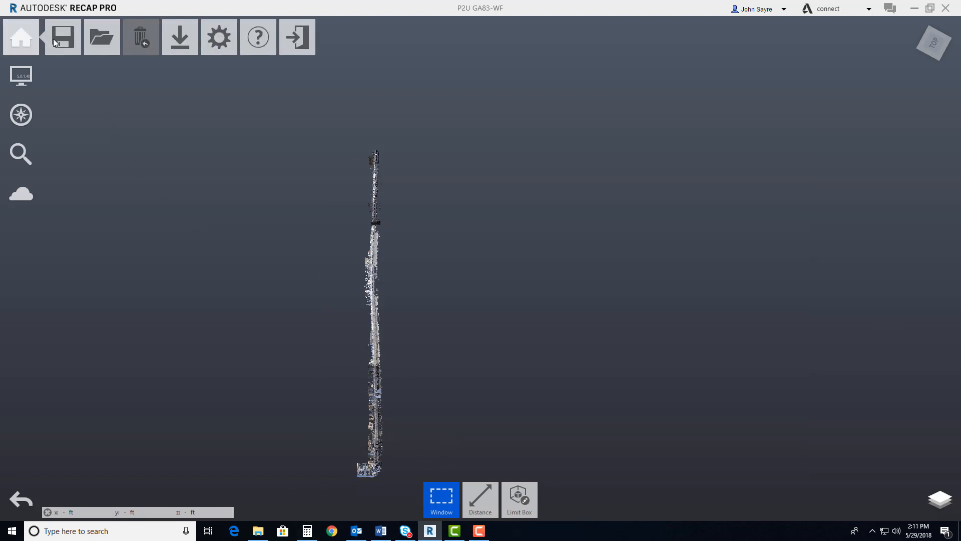
mouse_move(189, 43)
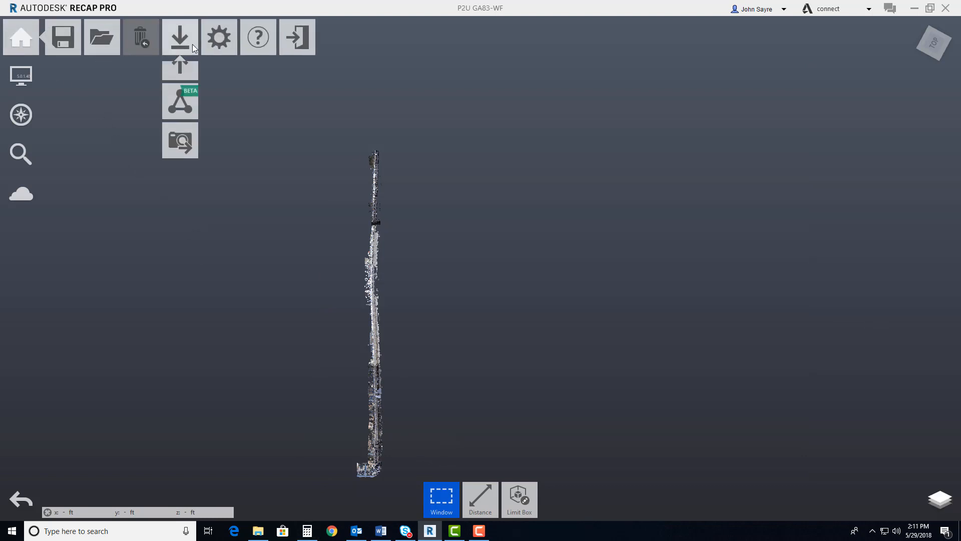
left_click(183, 79)
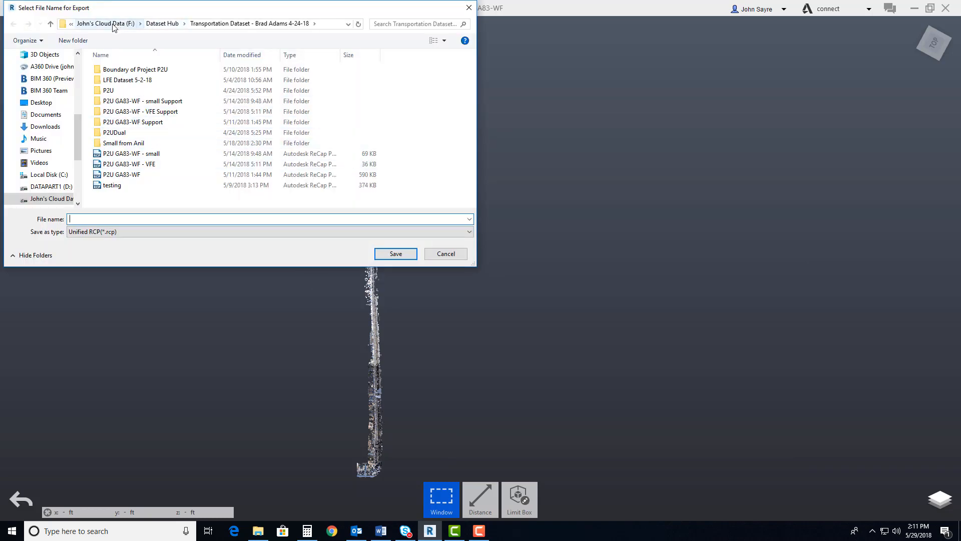
left_click(50, 186)
scroll(174, 178, "down", 3)
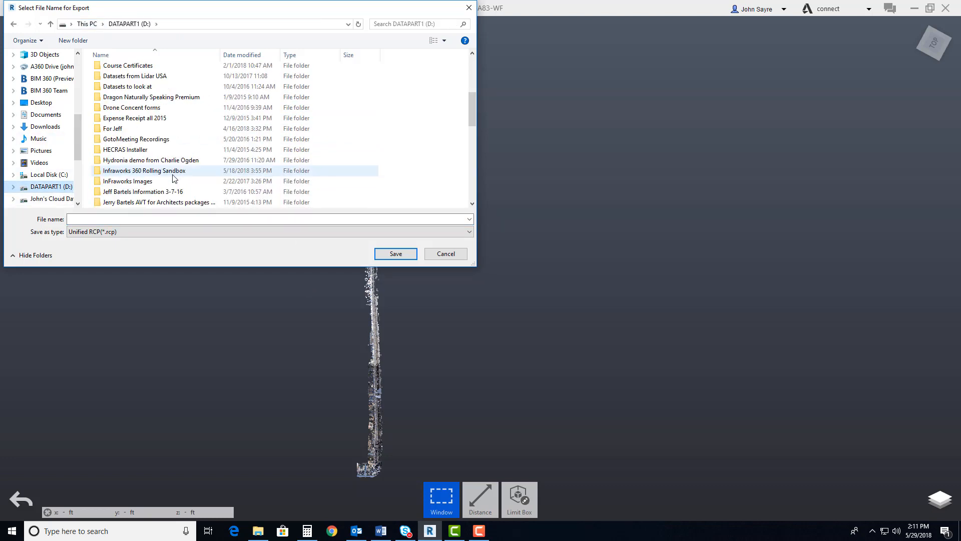
scroll(173, 178, "down", 6)
double_click(172, 182)
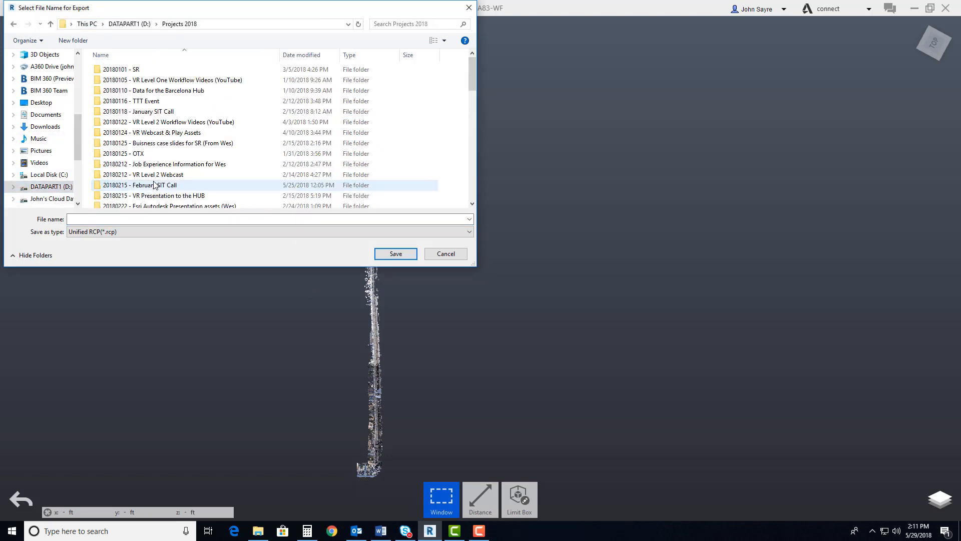
scroll(155, 184, "down", 10)
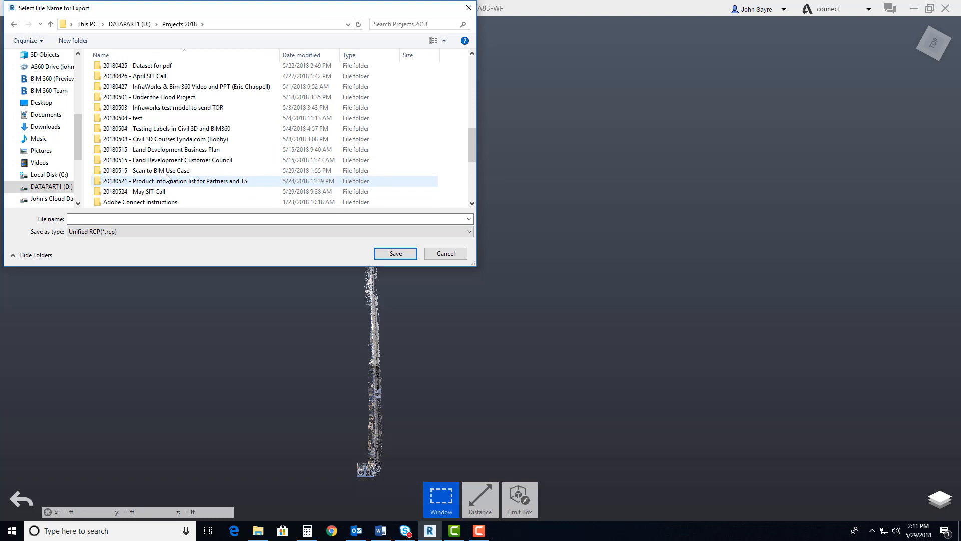
double_click(160, 171)
double_click(125, 69)
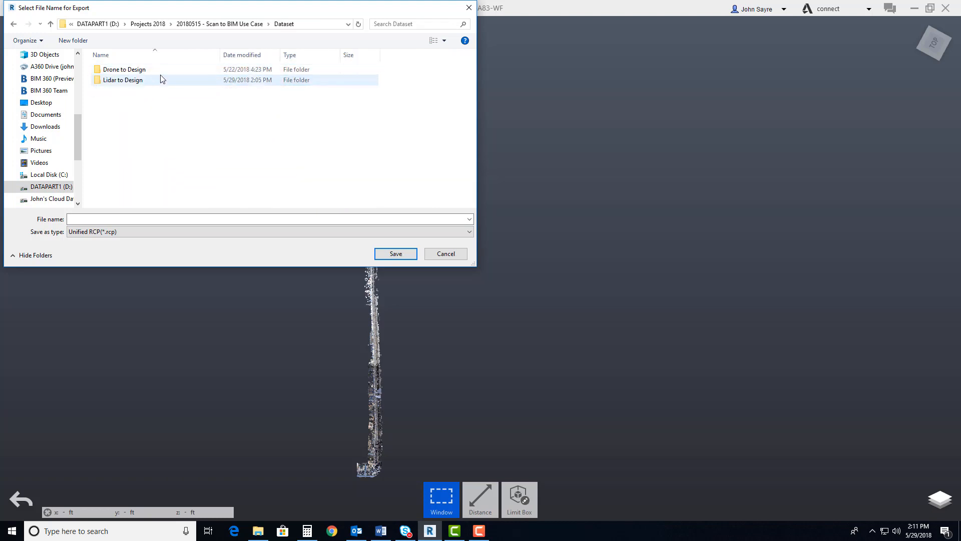
double_click(161, 79)
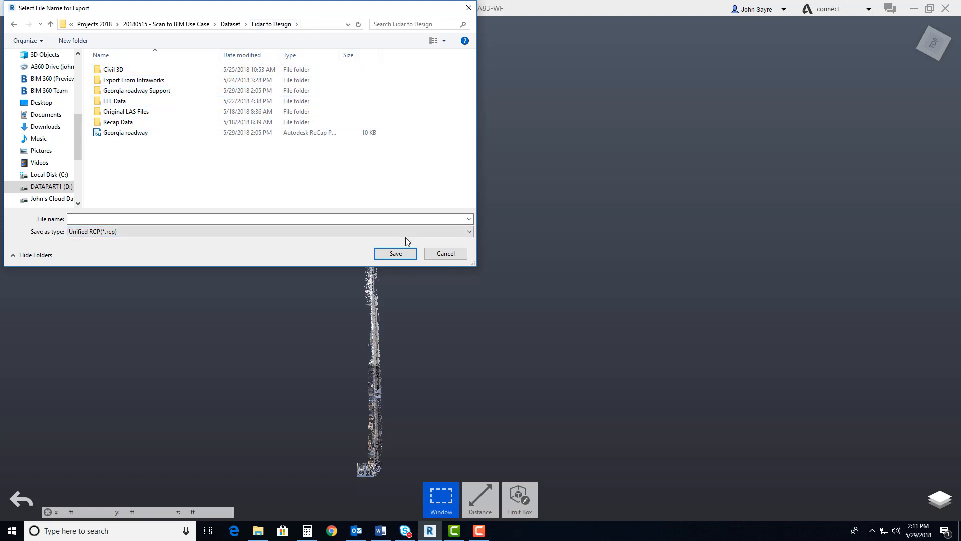
Set the export file type to Unified RCS (*.rcs)
left_click(468, 232)
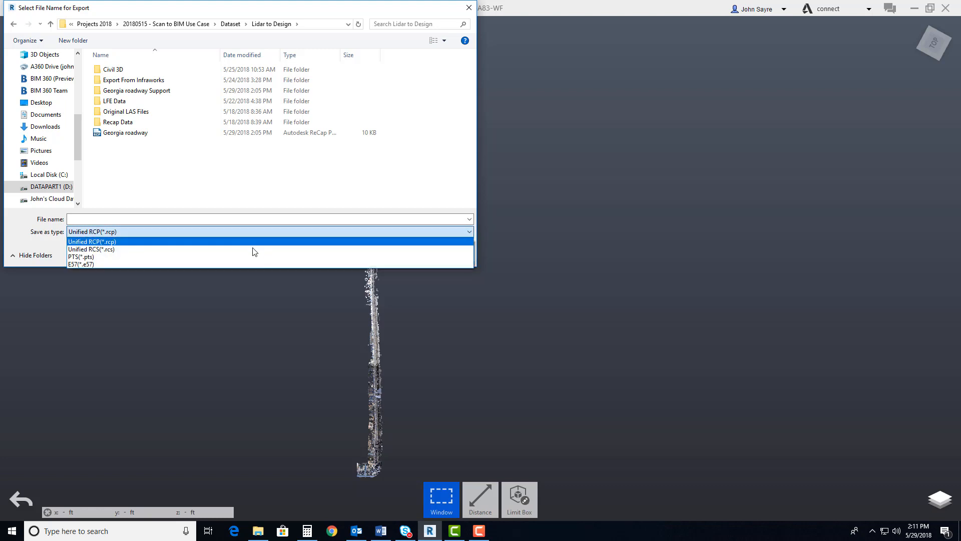
left_click(106, 249)
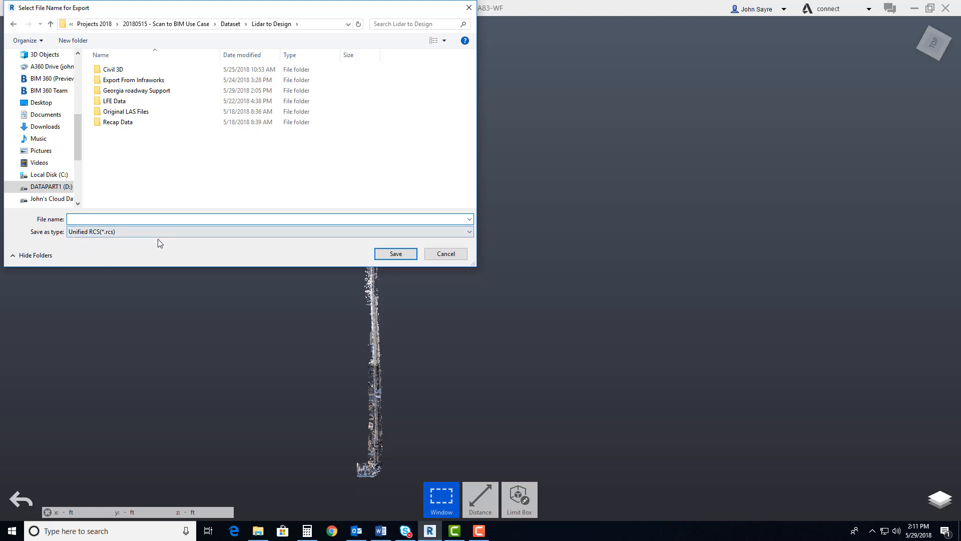
left_click_drag(393, 65, 433, 104)
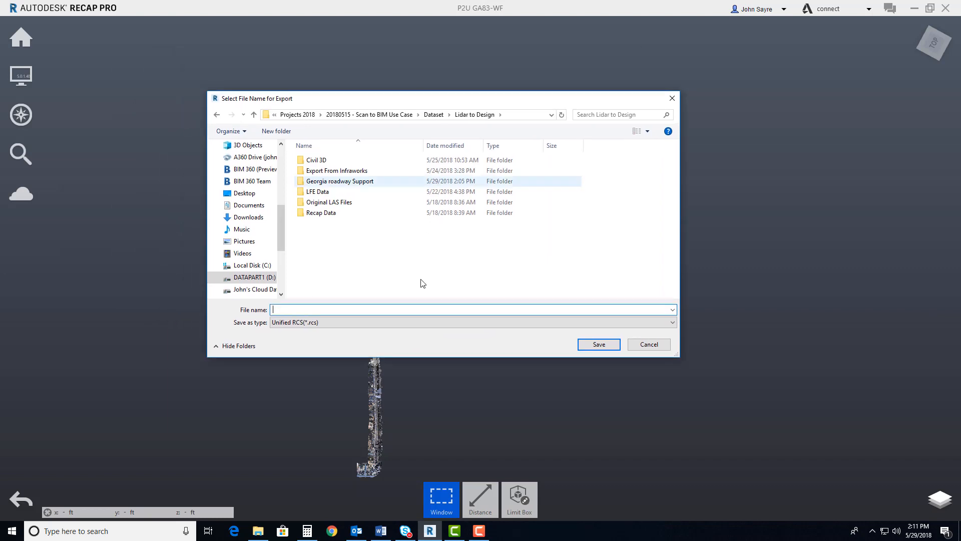
left_click(641, 324)
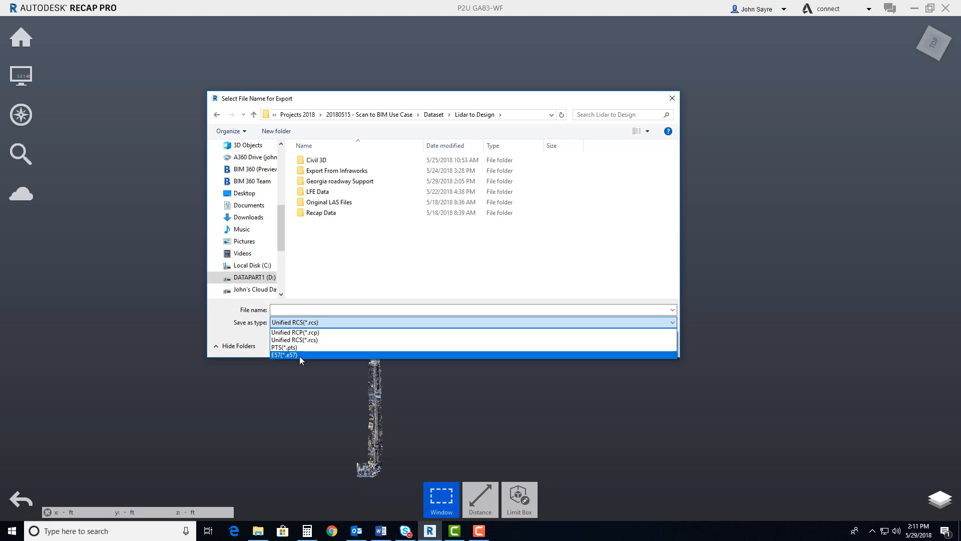
left_click(313, 339)
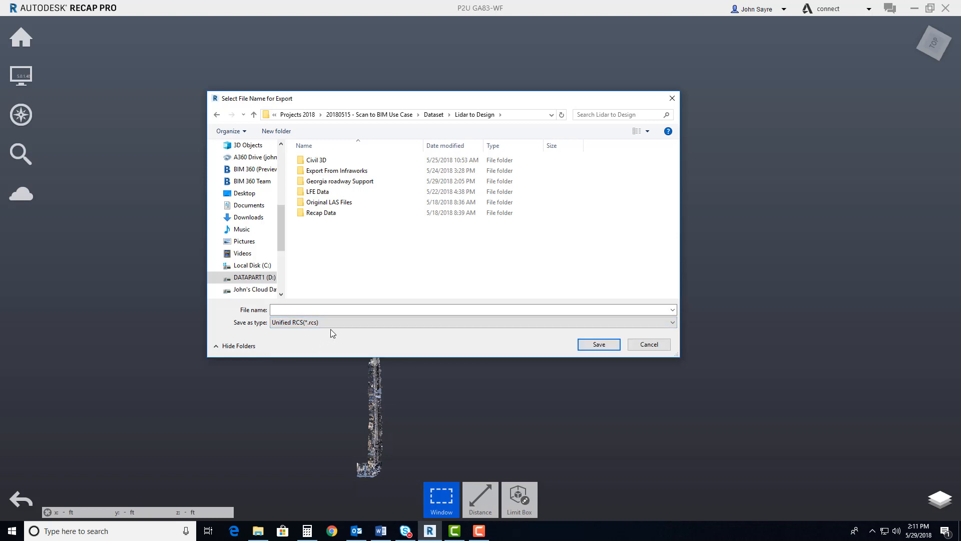
Name the export file Design Area, save it, and run the unification of the project scans
left_click(288, 310)
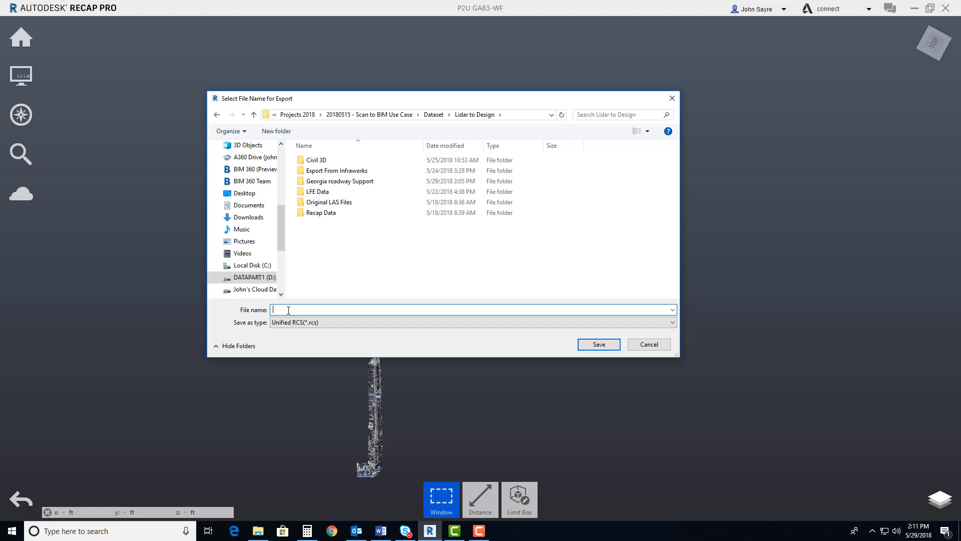
type("Design Area")
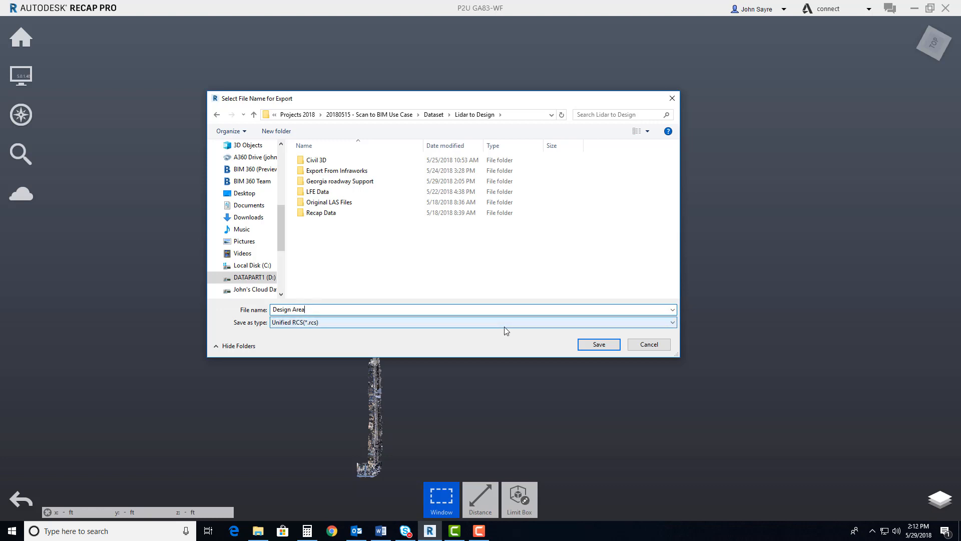
left_click(597, 346)
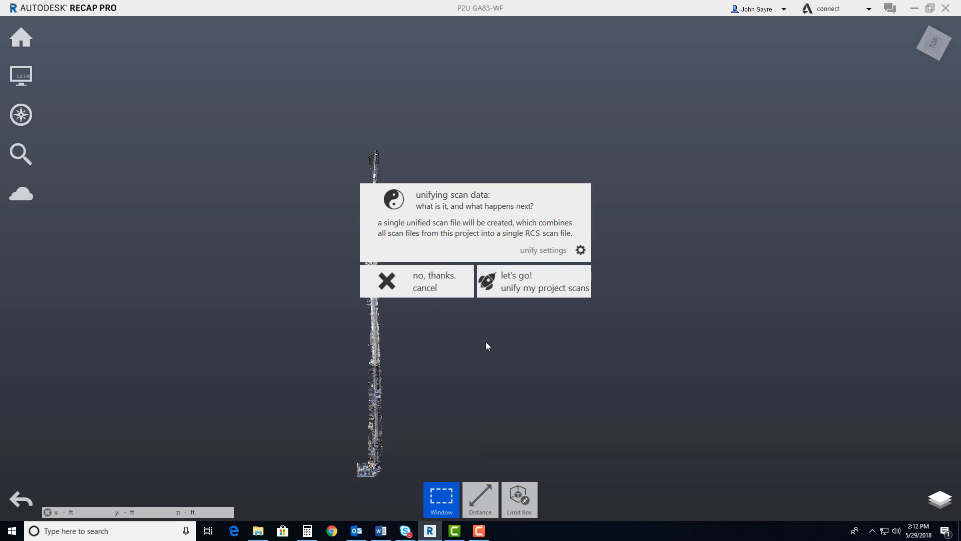
left_click(522, 283)
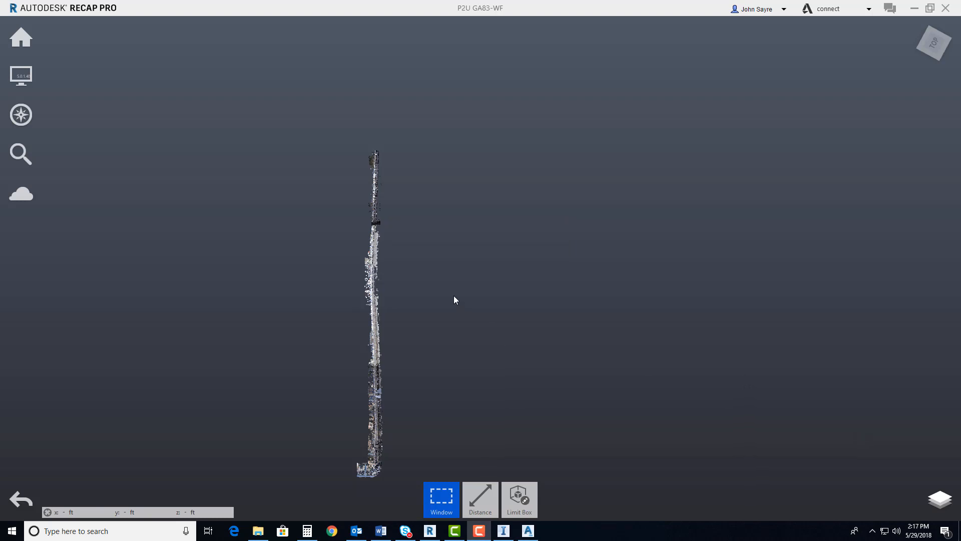
Save the current point cloud project
mouse_move(28, 46)
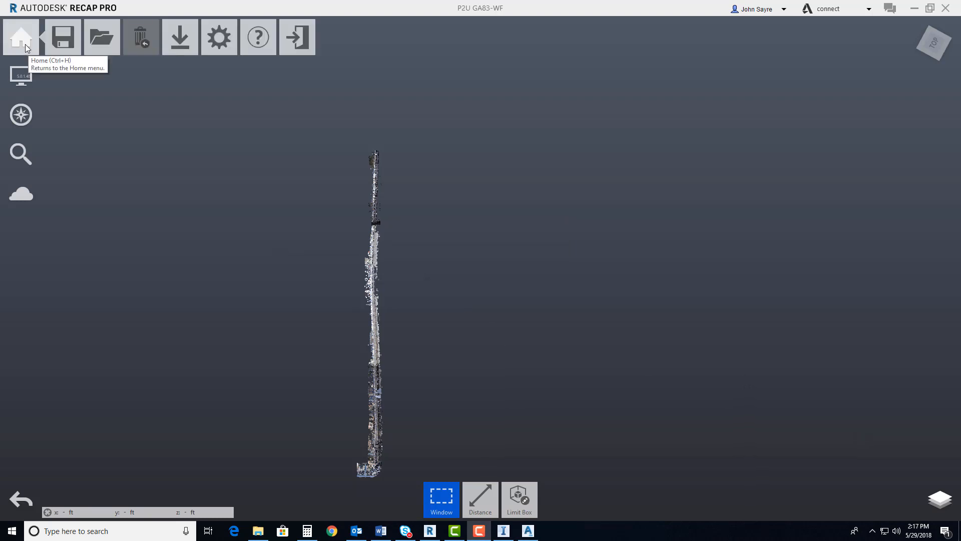
mouse_move(61, 45)
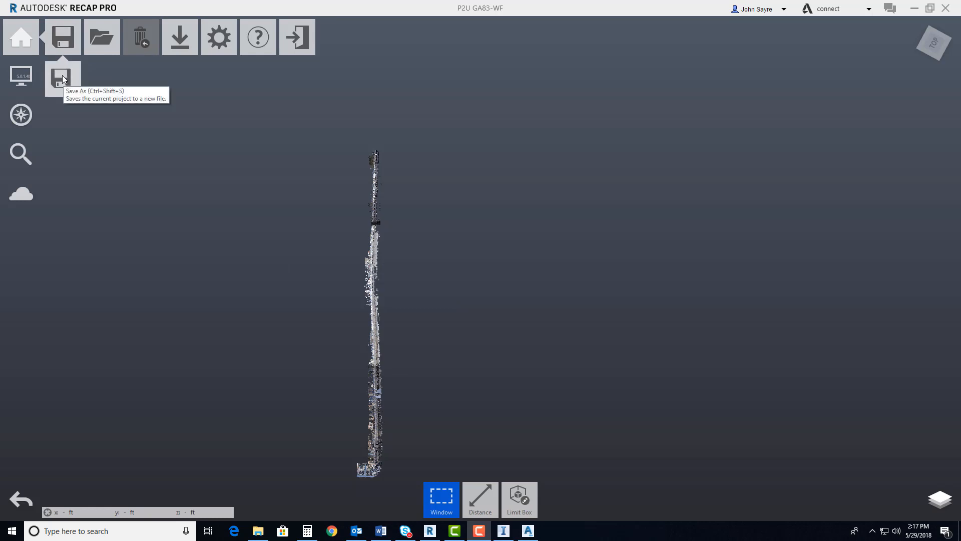
left_click(64, 46)
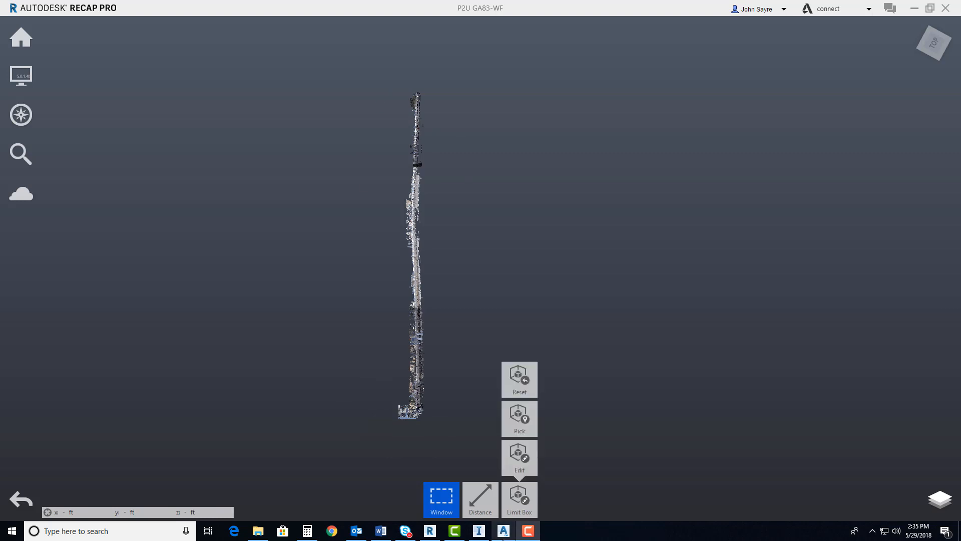
Switch to Civil 3D and set Drawing2's coordinate system code to ga83-wf in its drawing settings
left_click(504, 532)
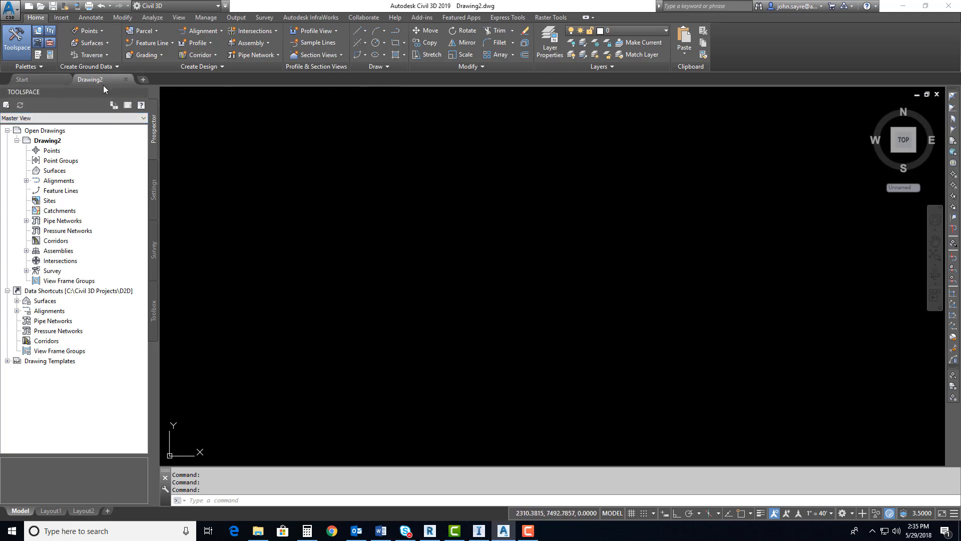
left_click(154, 190)
right_click(46, 131)
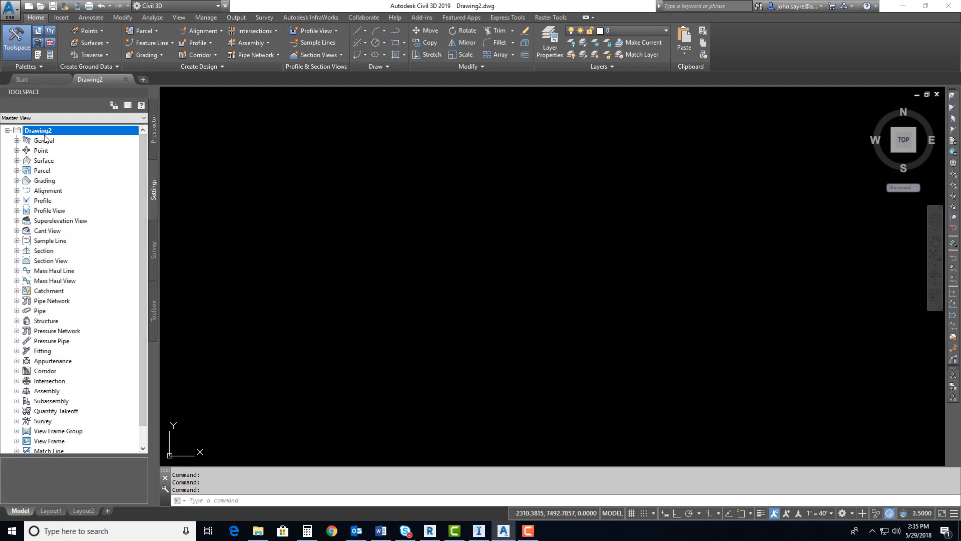
left_click(77, 144)
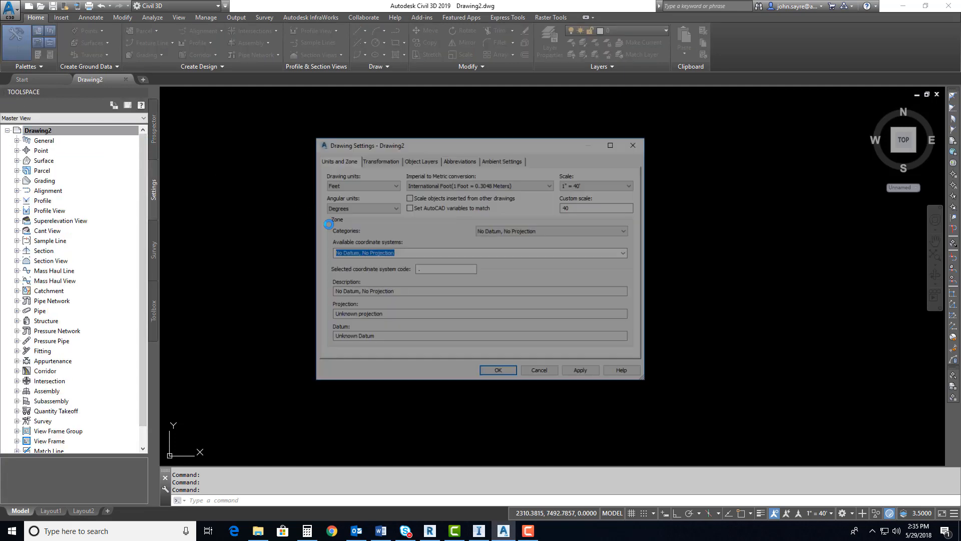
left_click(430, 271)
type("ga")
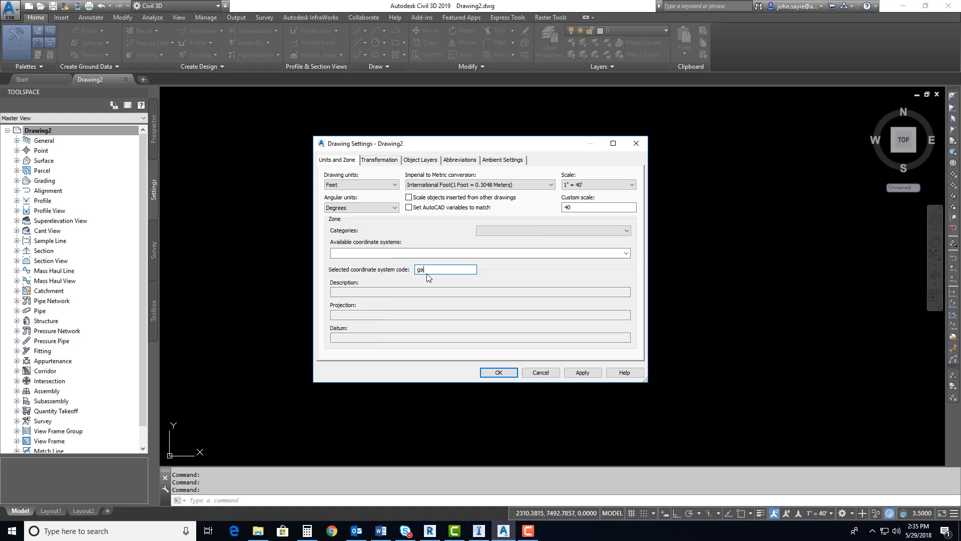
type("83-wf")
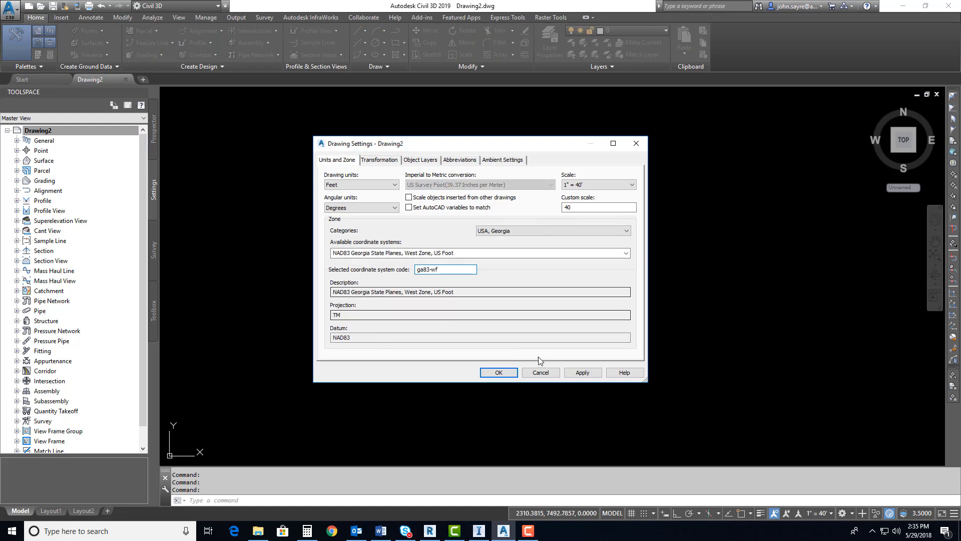
left_click(582, 373)
left_click(499, 372)
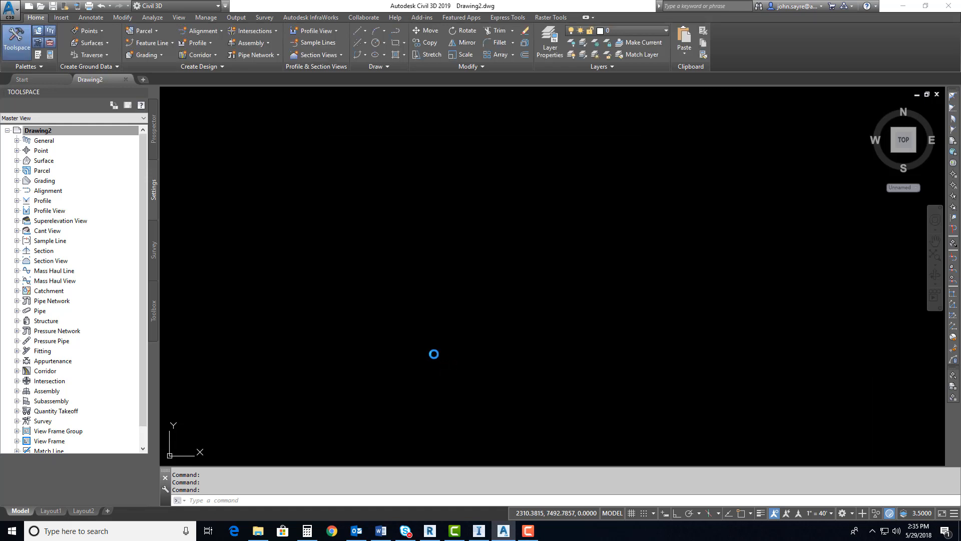
Save the drawing as "design area" in the project's Civil 3D folder
left_click(154, 135)
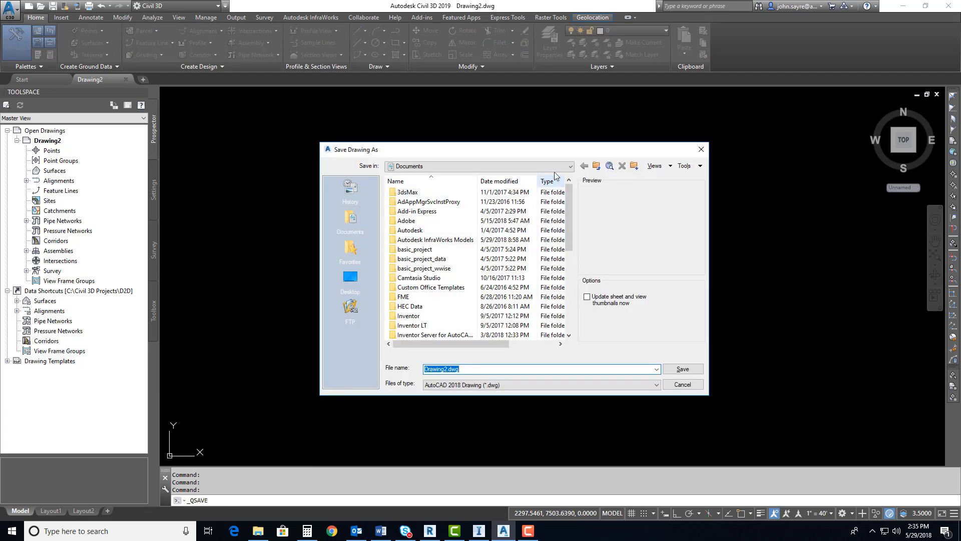
left_click(571, 167)
left_click(412, 182)
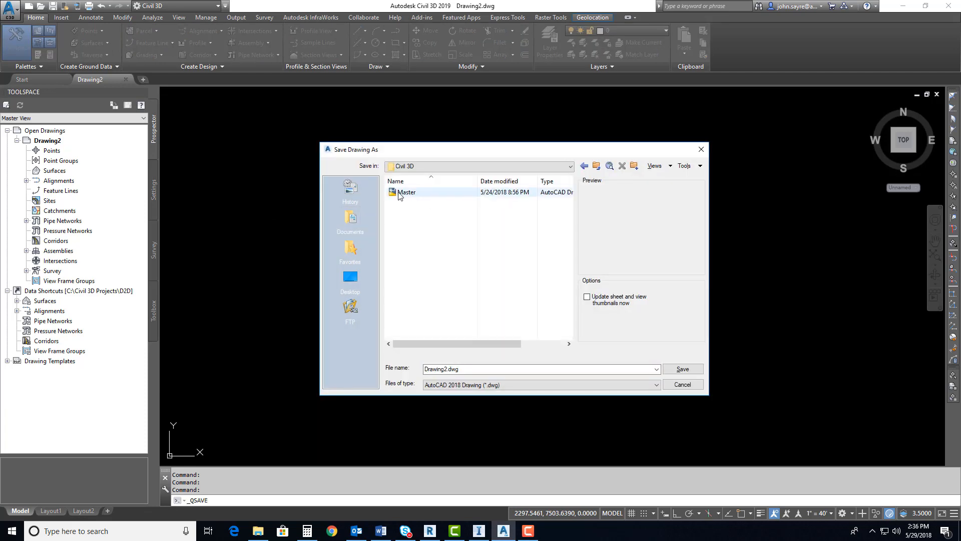
double_click(473, 371)
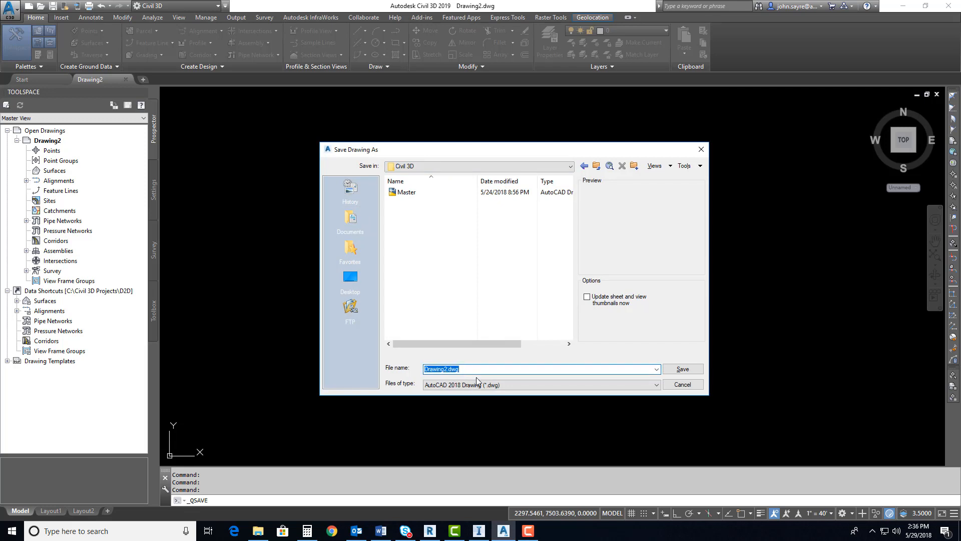
type("design area")
key("Return")
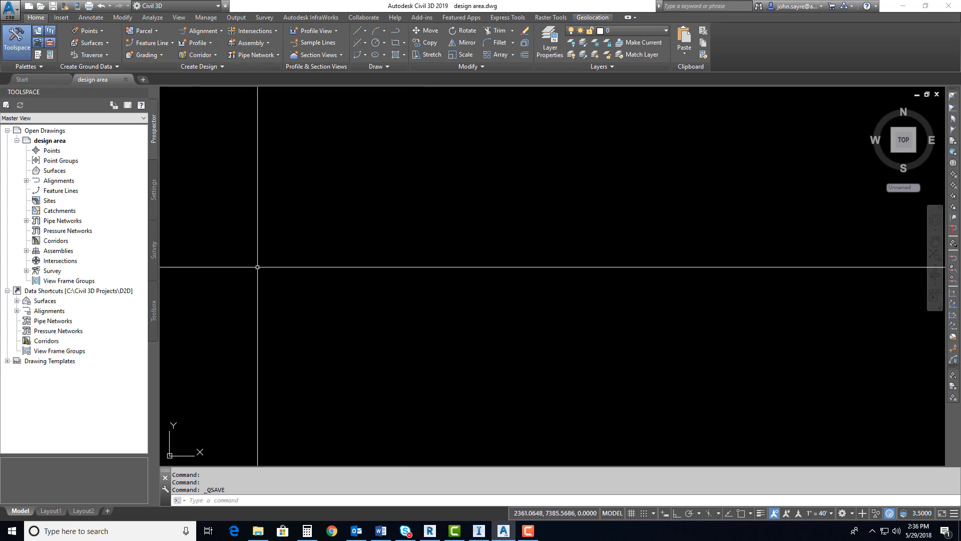
Attach the Design Area point cloud scan (*.rcs) to the drawing with insertion point 0,0,0, scale 1 and zoom to point cloud enabled
left_click(61, 18)
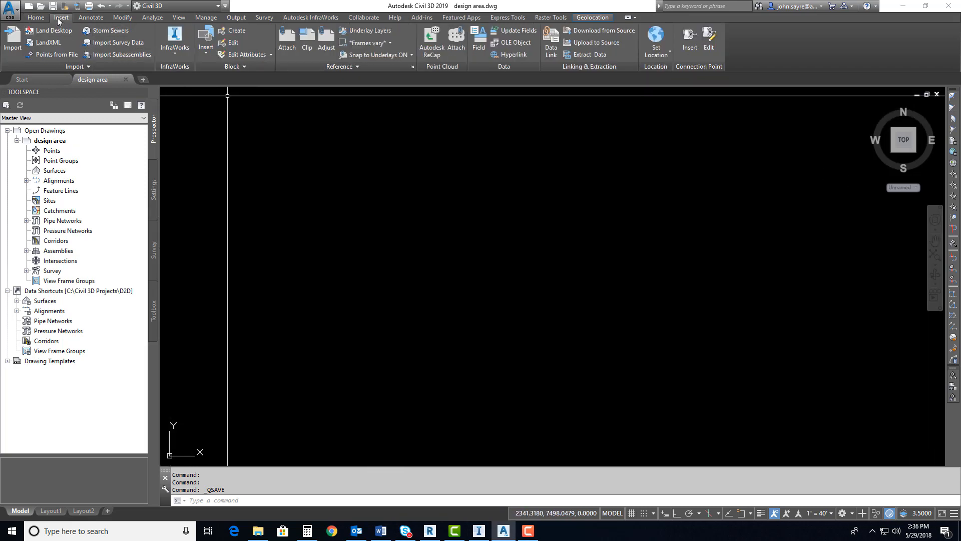
left_click(456, 57)
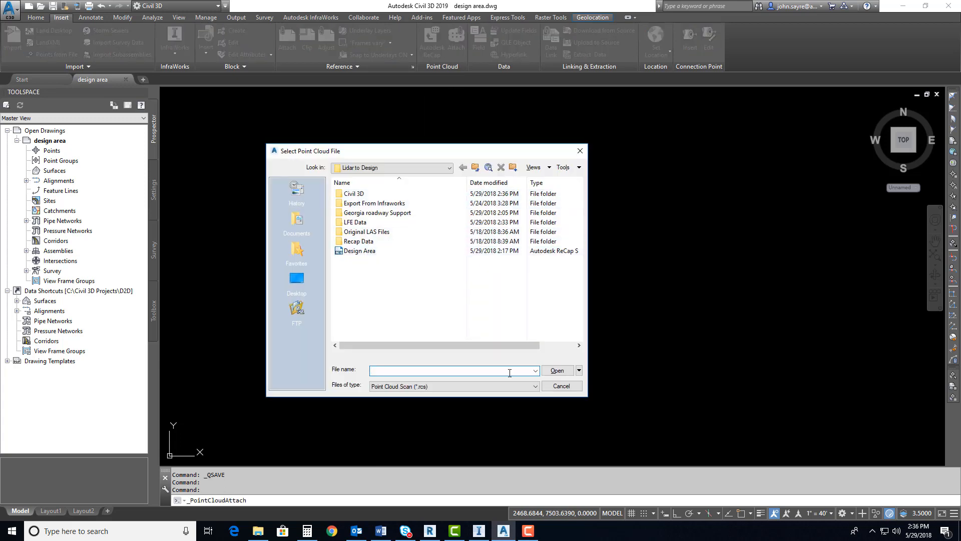
left_click(461, 386)
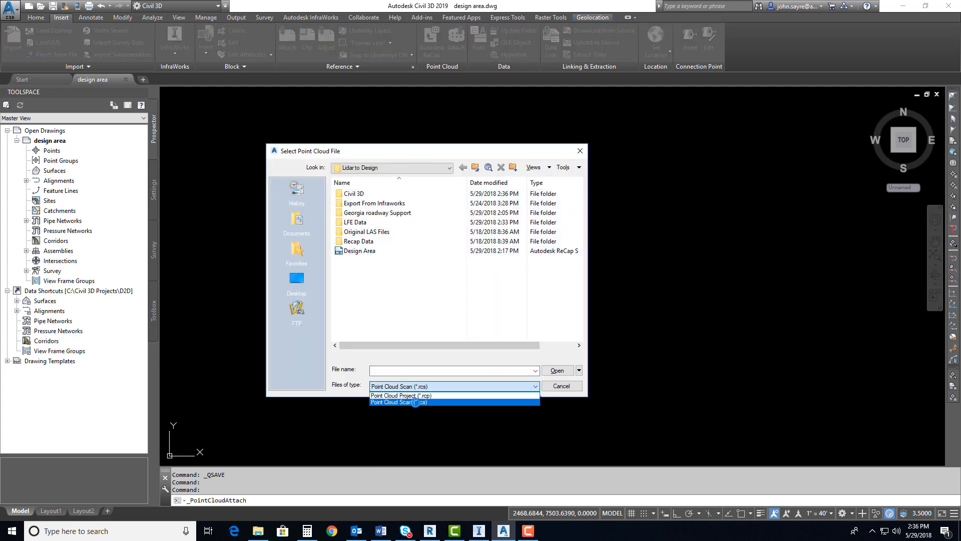
left_click(417, 402)
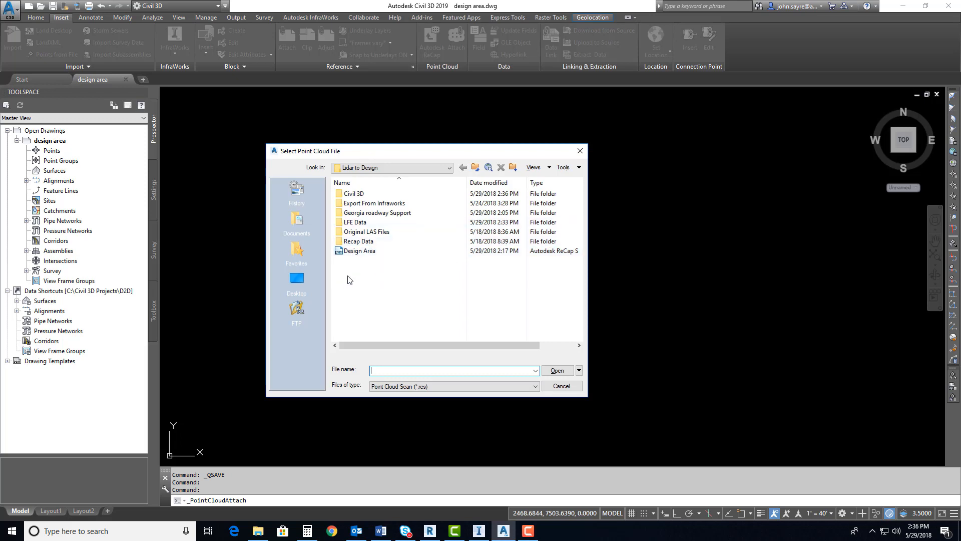
left_click(365, 253)
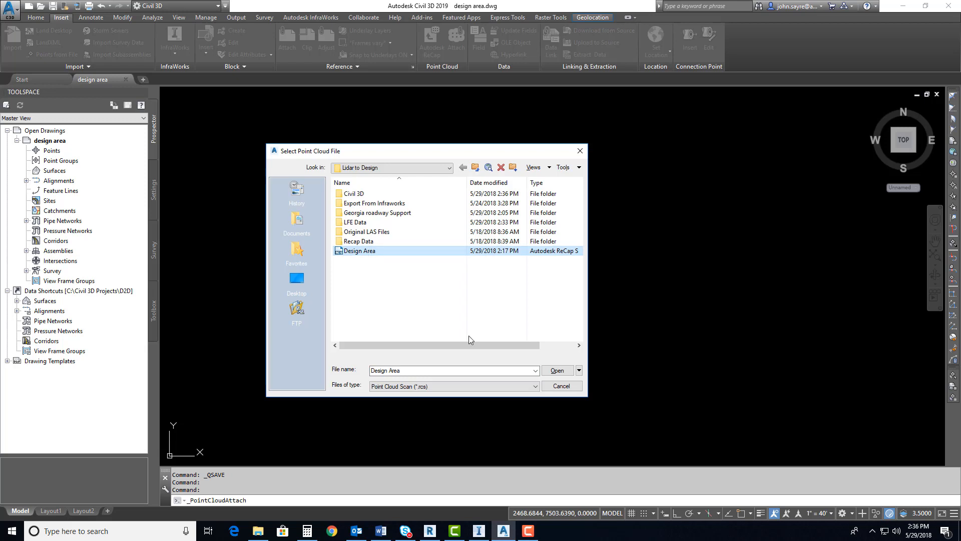
left_click(557, 371)
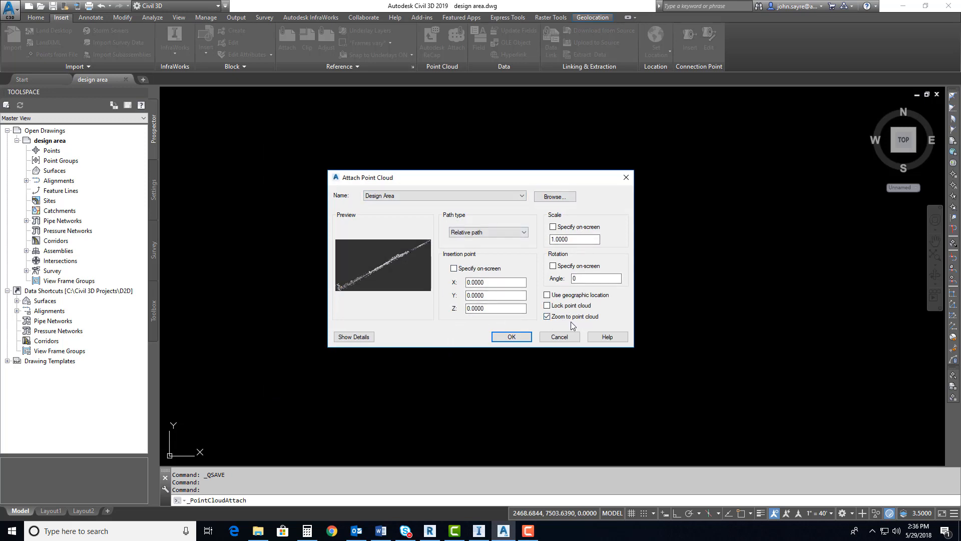
left_click(511, 337)
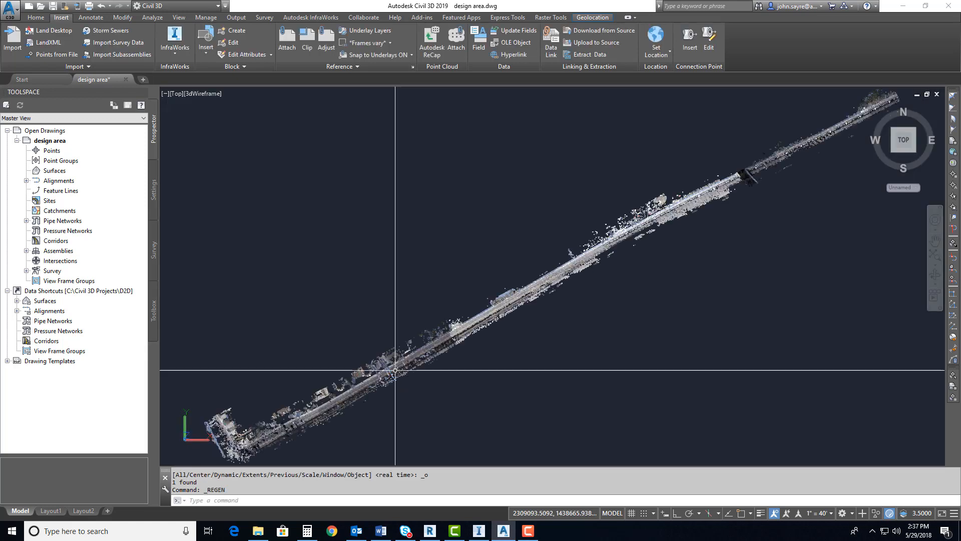
Turn on the aerial online map behind the point cloud
scroll(438, 343, "down", 2)
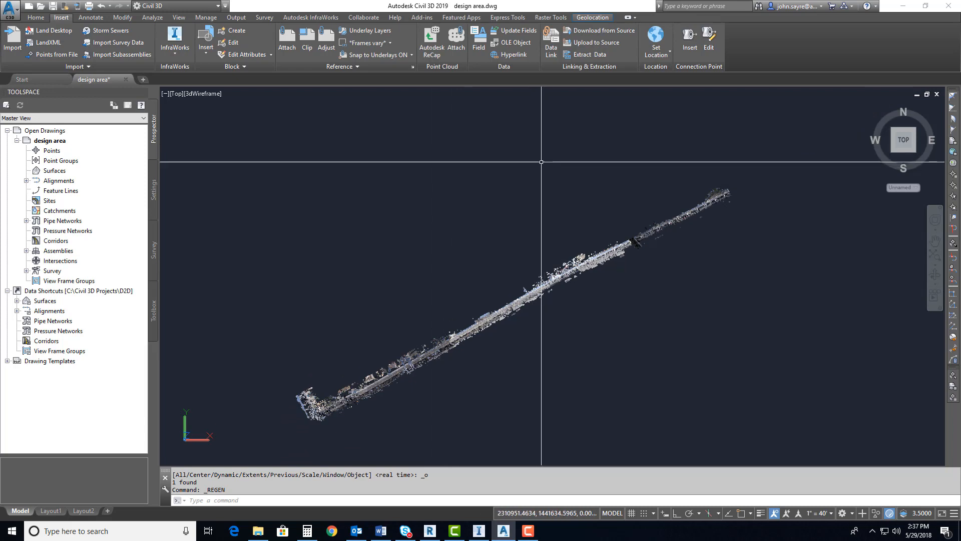
left_click(594, 17)
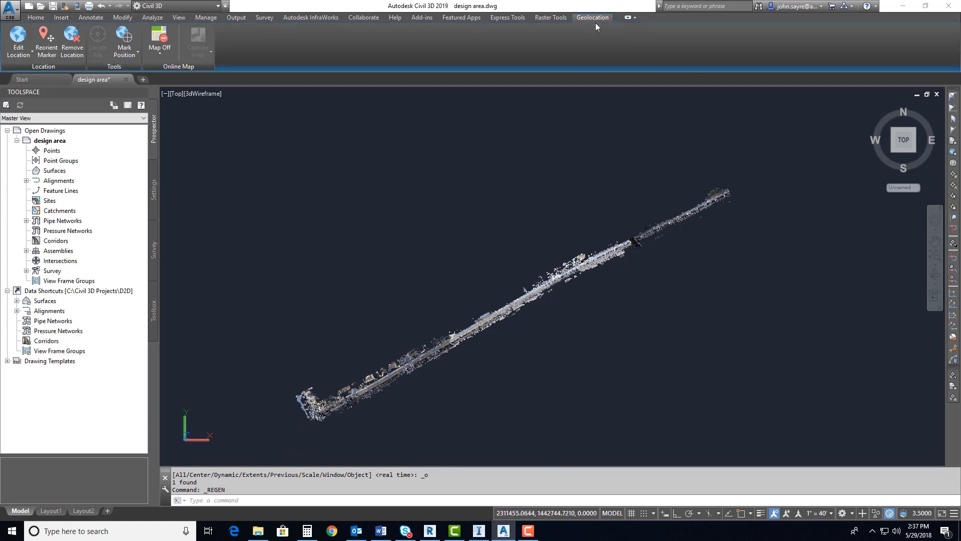
left_click(159, 54)
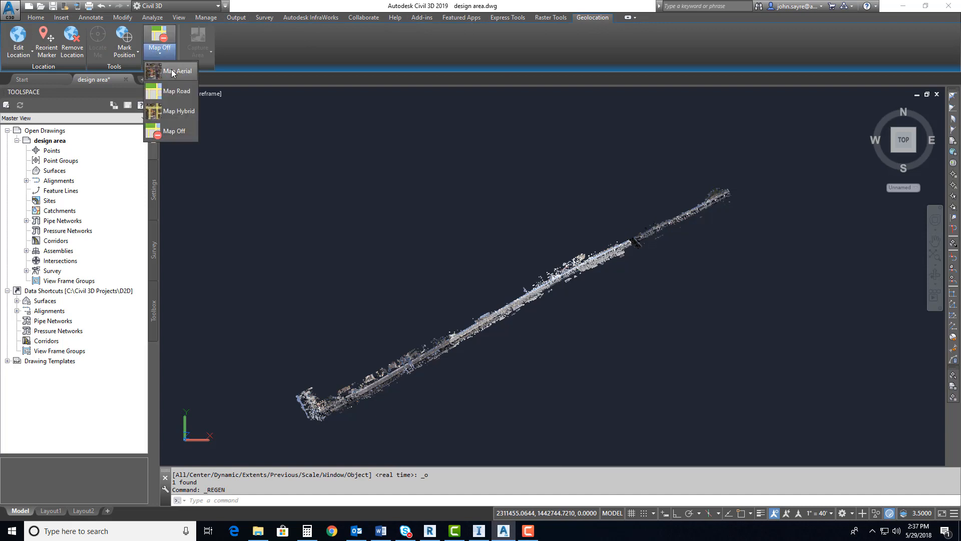
left_click(172, 74)
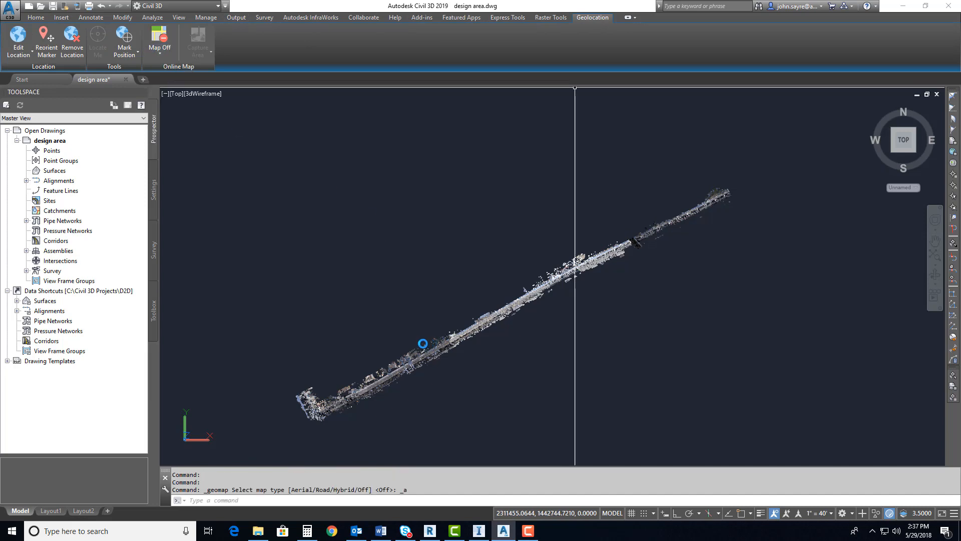
Examine how the point cloud lines up with the roadway and surrounding area on the aerial map
scroll(326, 423, "up", 5)
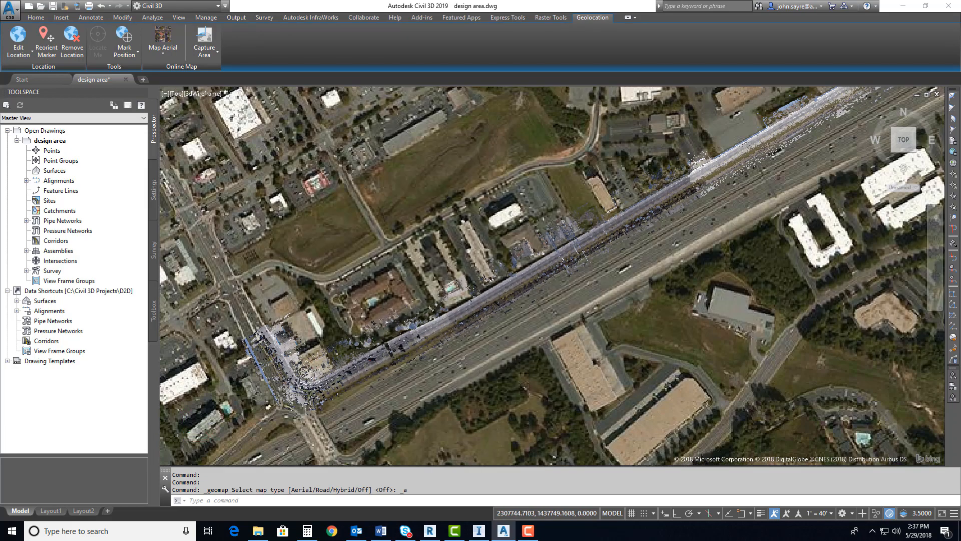
scroll(344, 403, "up", 5)
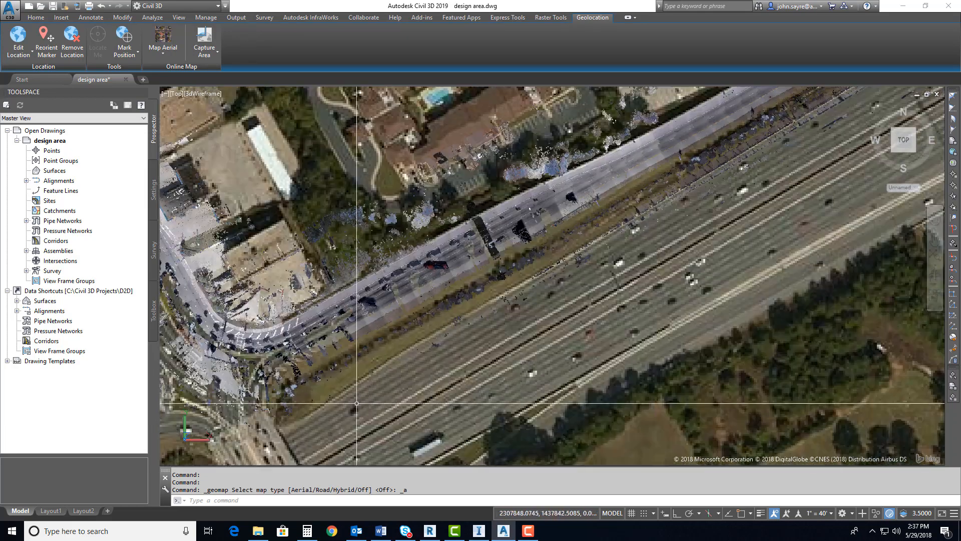
right_click(508, 357)
left_click(531, 453)
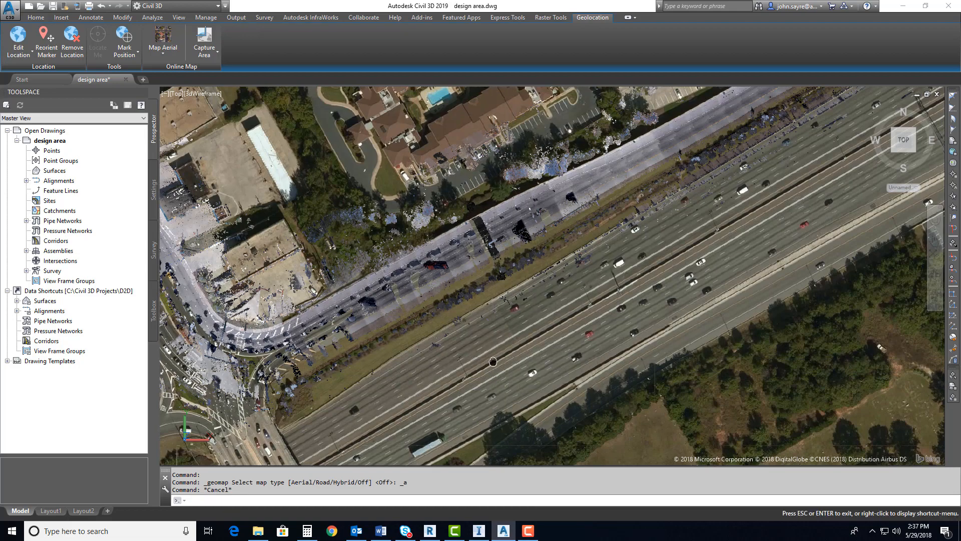
scroll(493, 361, "down", 8)
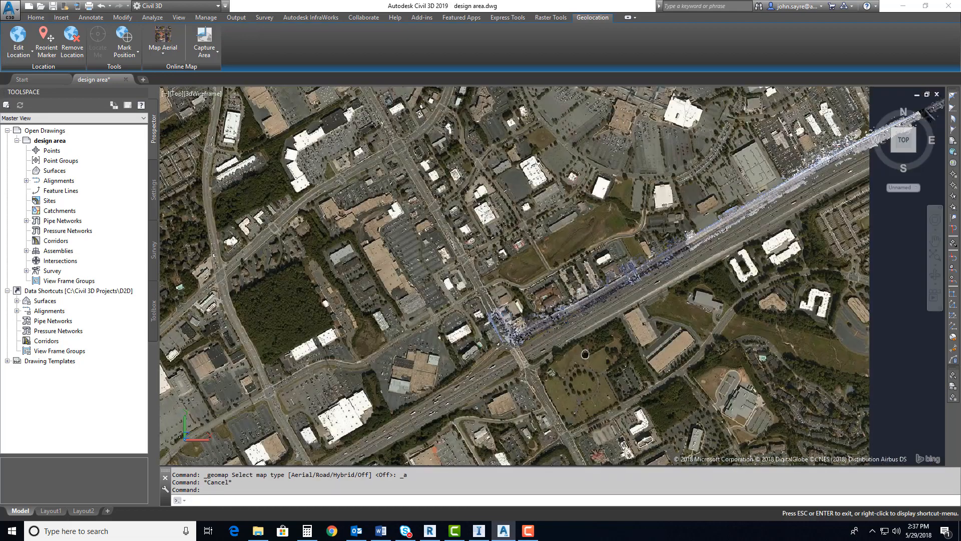
middle_click_drag(585, 354, 448, 384)
scroll(437, 386, "down", 2)
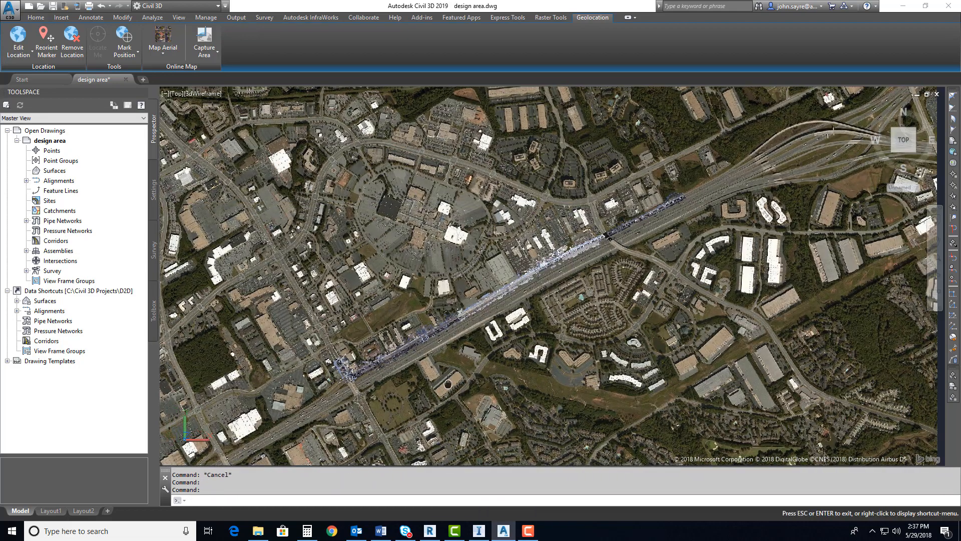
key("Escape")
scroll(452, 380, "down", 1)
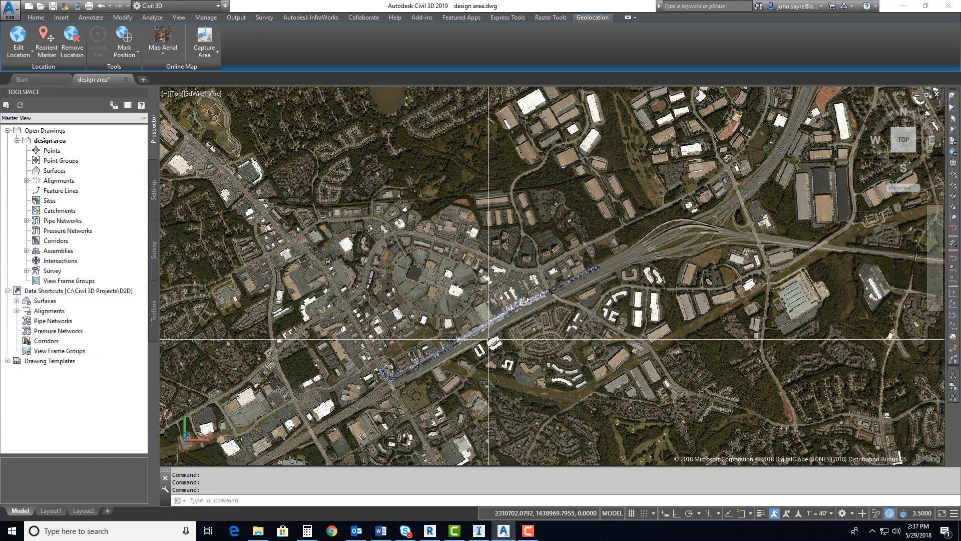
scroll(462, 355, "down", 2)
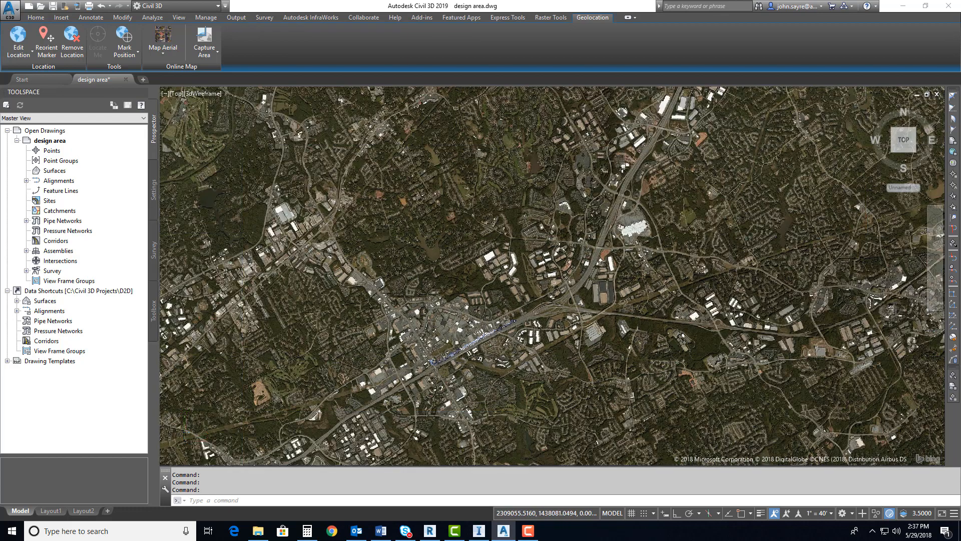
scroll(443, 369, "down", 2)
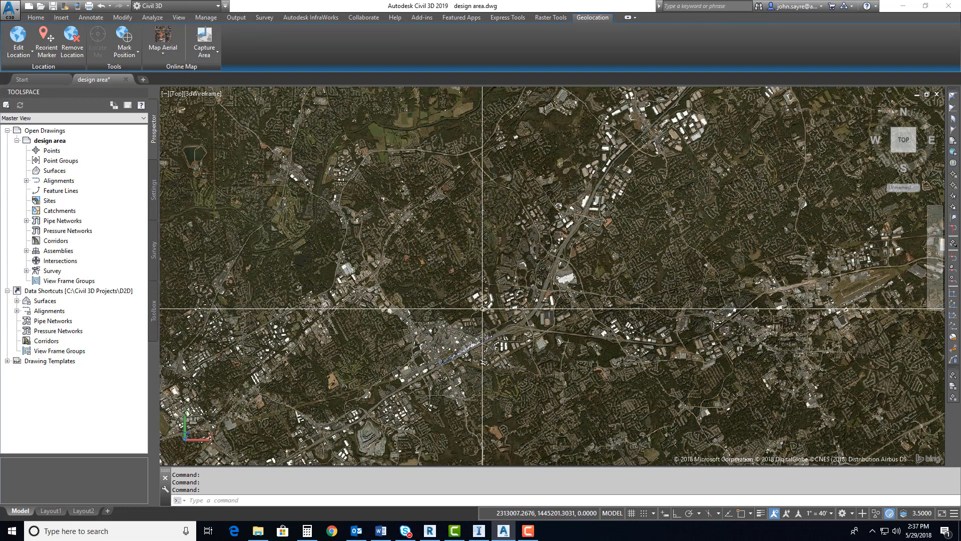
Draw a rectangle that encloses the point cloud corridor with a wide margin of surrounding area
scroll(454, 372, "up", 3)
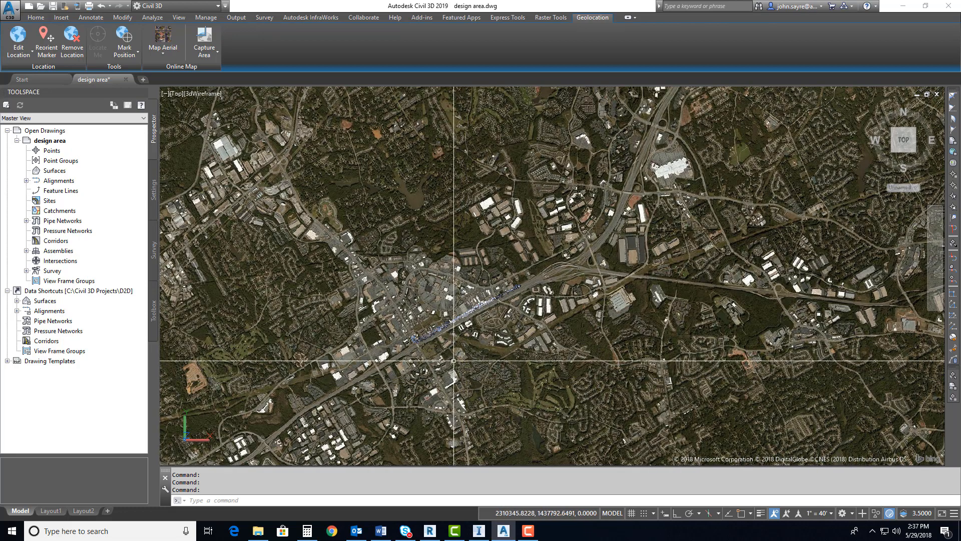
scroll(468, 377, "up", 2)
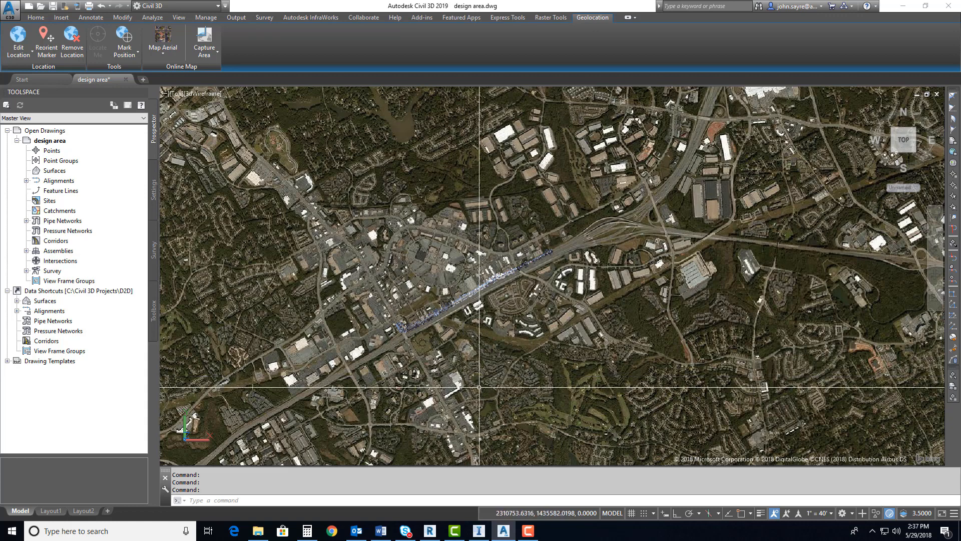
type("rec")
key("Return")
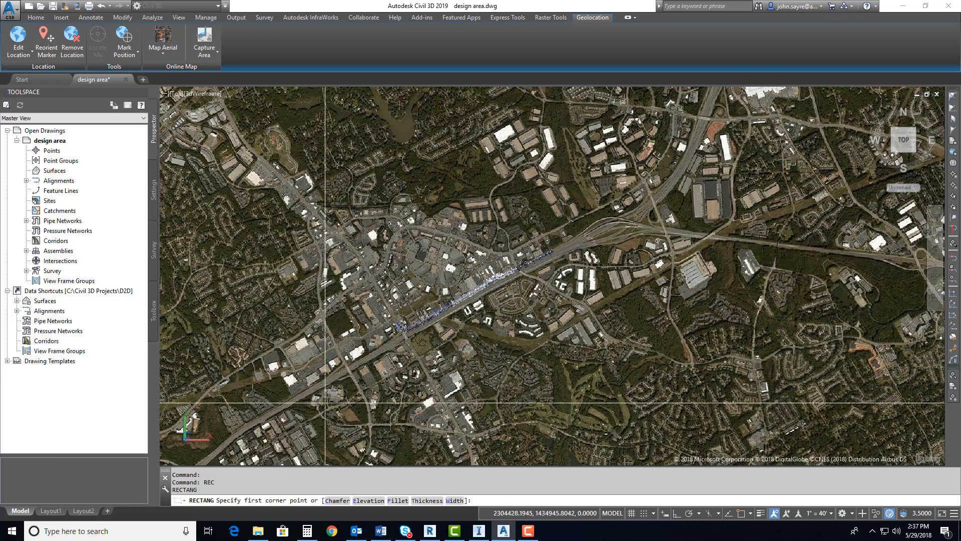
left_click(338, 399)
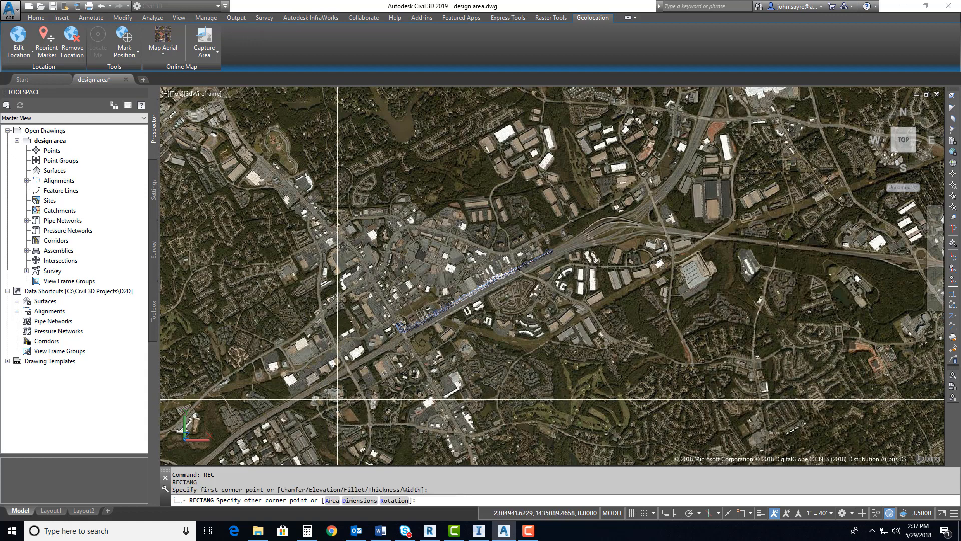
left_click(604, 204)
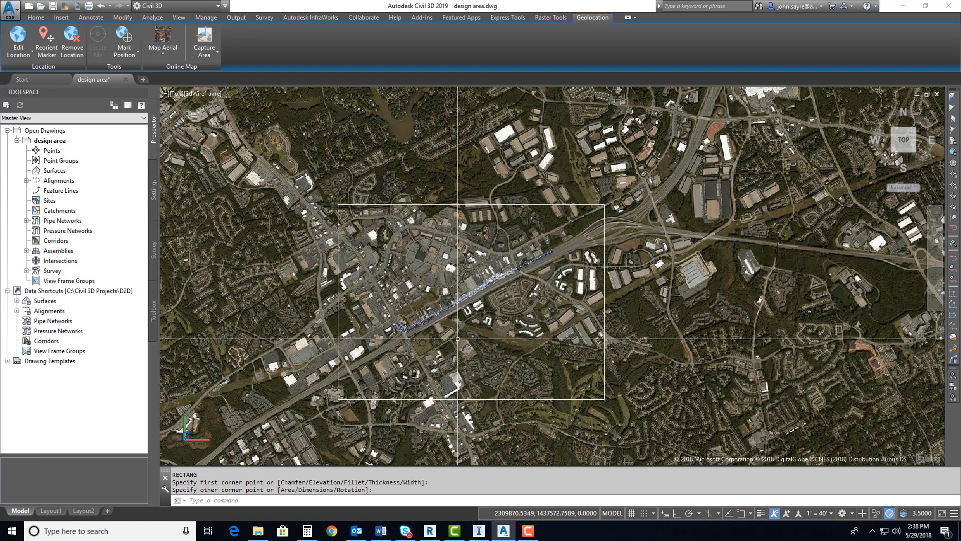
Start a map export (MAPEXPORT) with ESRI Shapefile (*.shp) as the file type
type("mapexport")
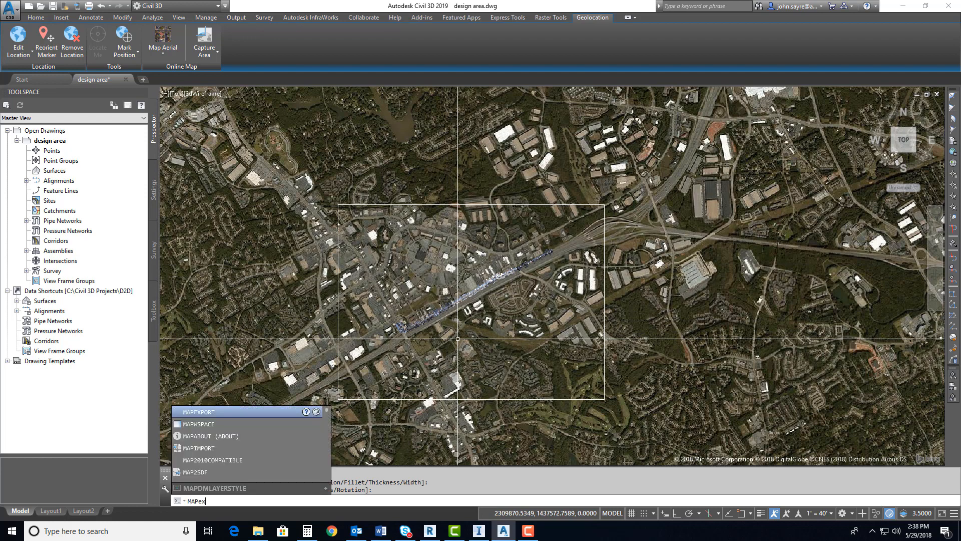
key("Return")
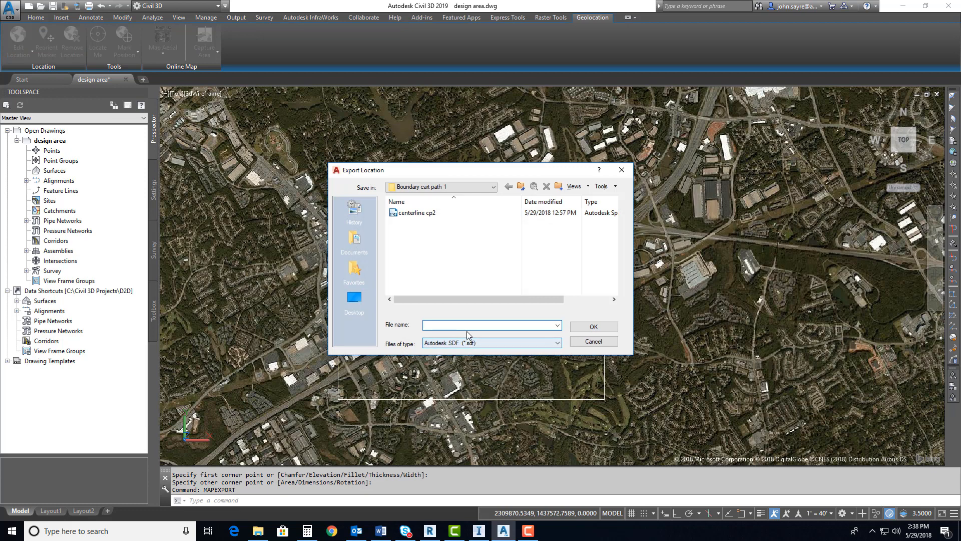
left_click(516, 342)
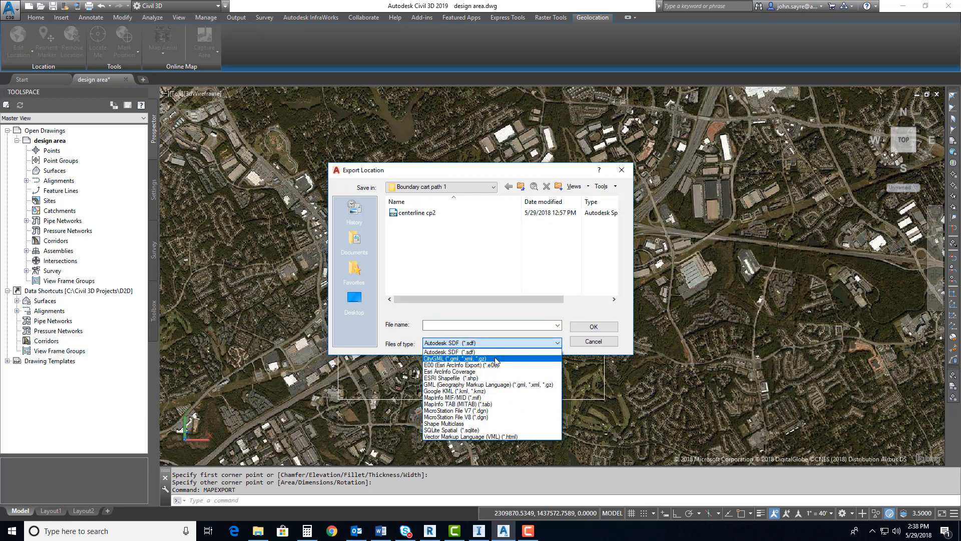
left_click(466, 379)
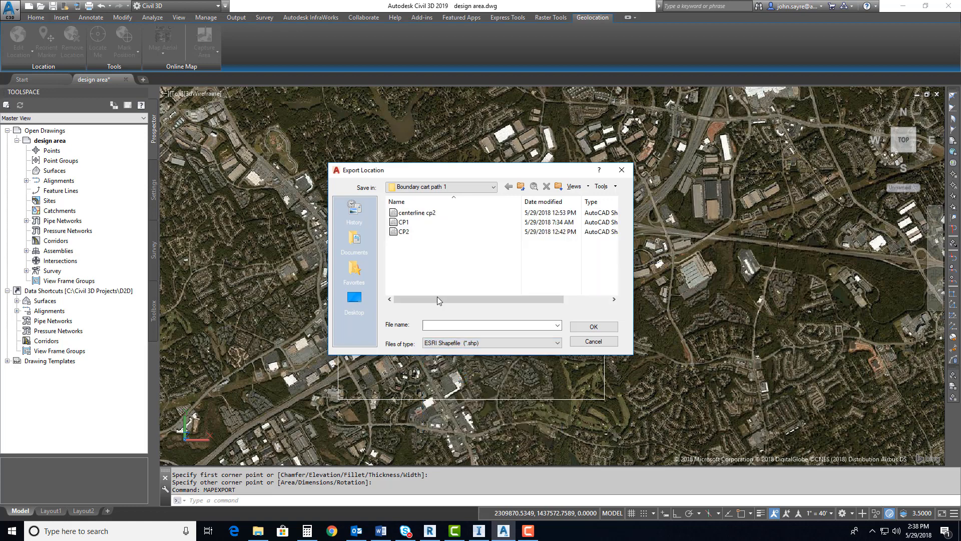
Set the export location to the Lidar to Design folder inside the Dataset folder
left_click(492, 187)
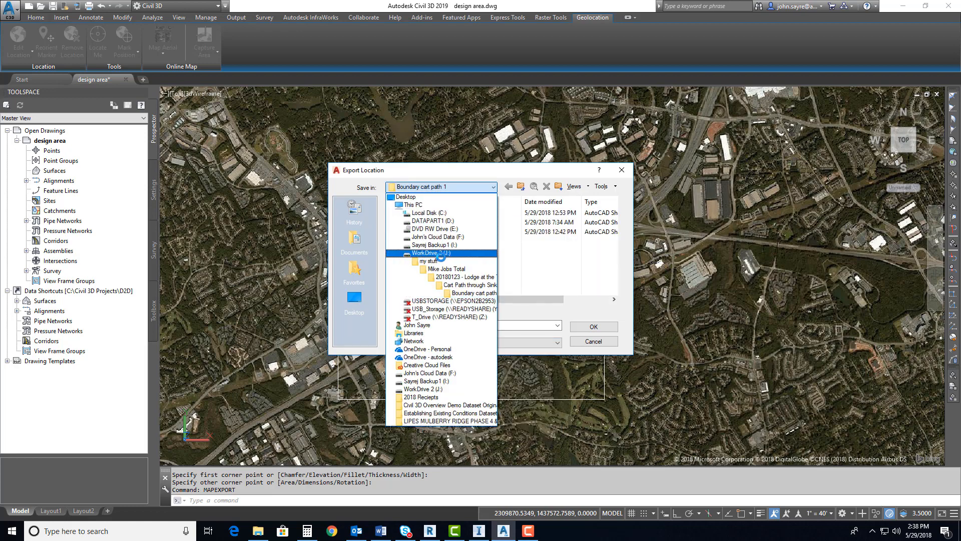
left_click(441, 221)
left_click_drag(612, 209, 606, 261)
left_click_drag(606, 266, 607, 268)
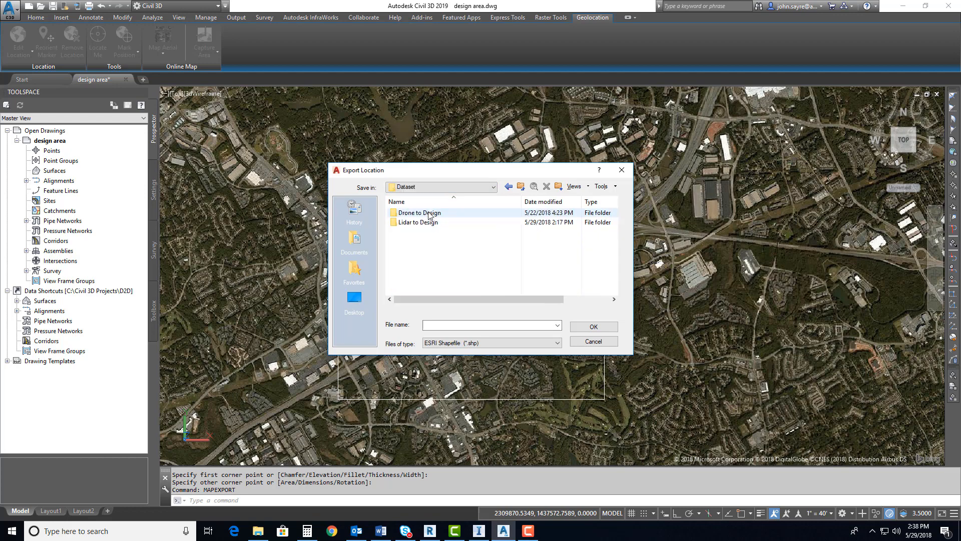
double_click(422, 223)
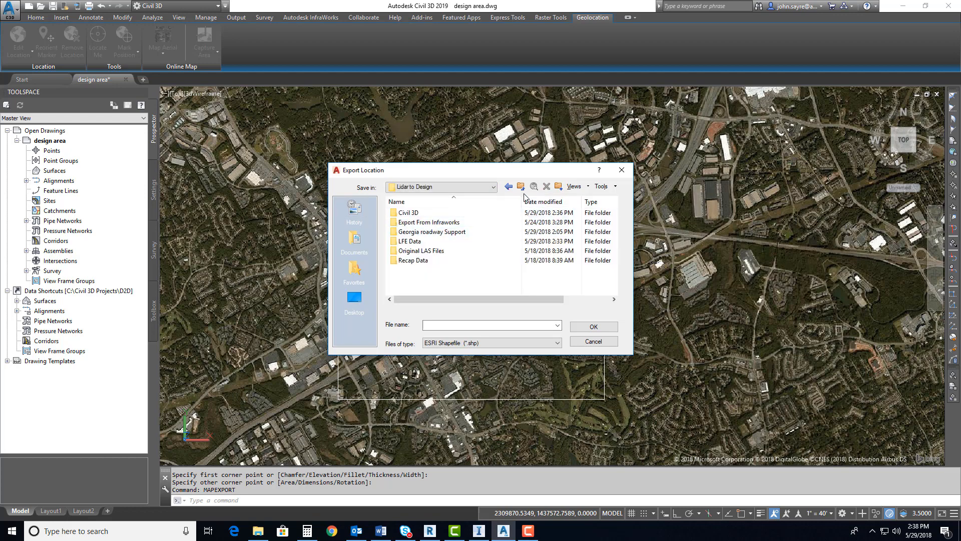
Create a folder named InfraWorks Boundary in the Lidar to Design folder and set the export file in it to Boundary
left_click(558, 186)
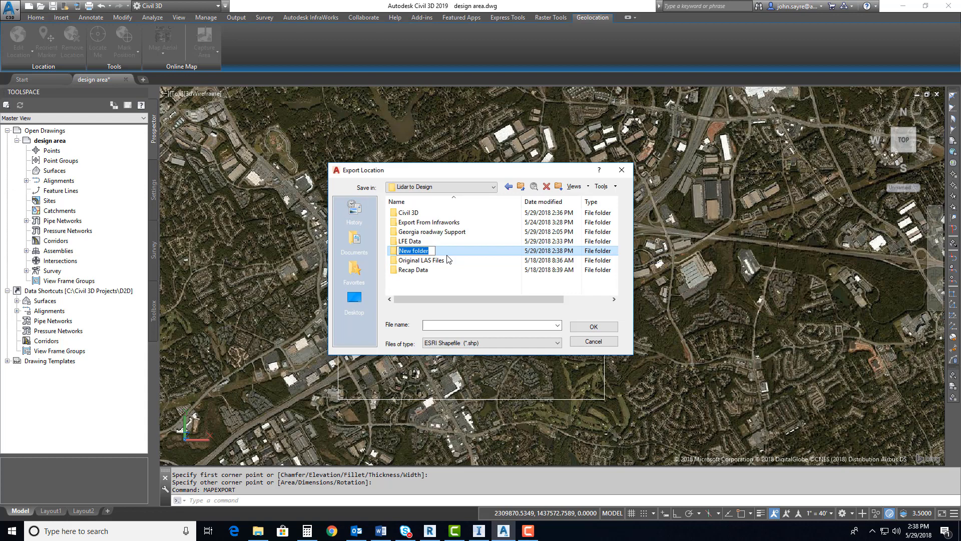
type("Boundary")
type("InfraWorks")
key("Return")
double_click(435, 250)
left_click(438, 327)
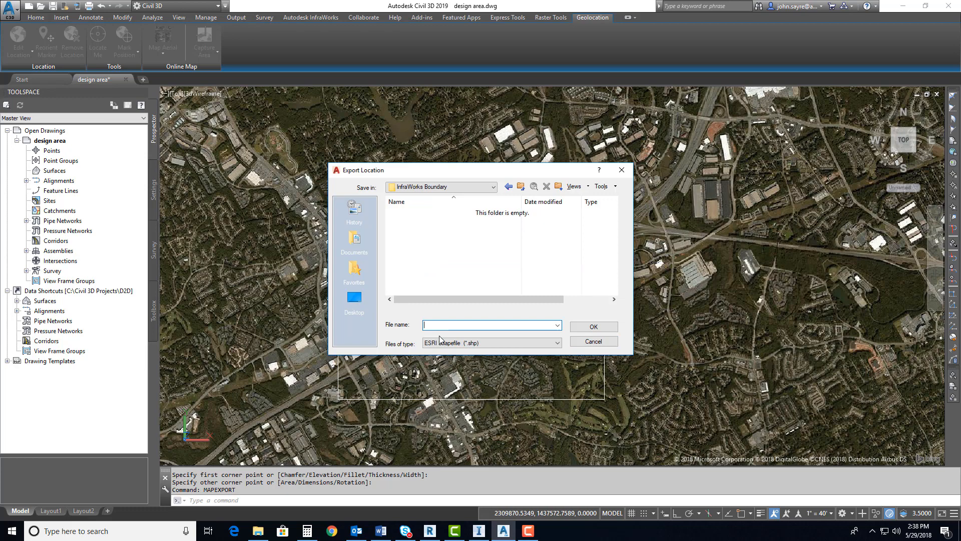
type("Boundary")
left_click(592, 326)
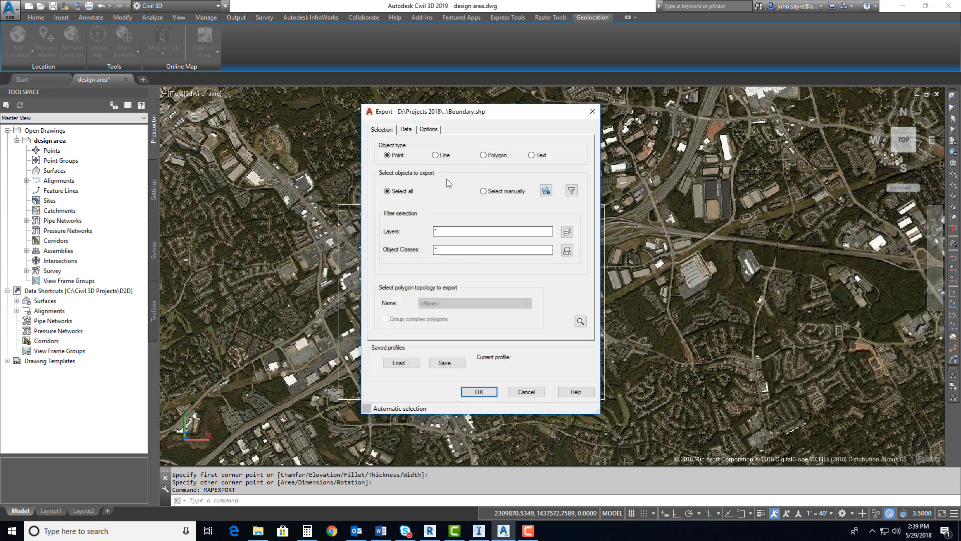
Export only the manually selected boundary rectangle as a Polygon object, with closed polylines treated as polygons
left_click(483, 155)
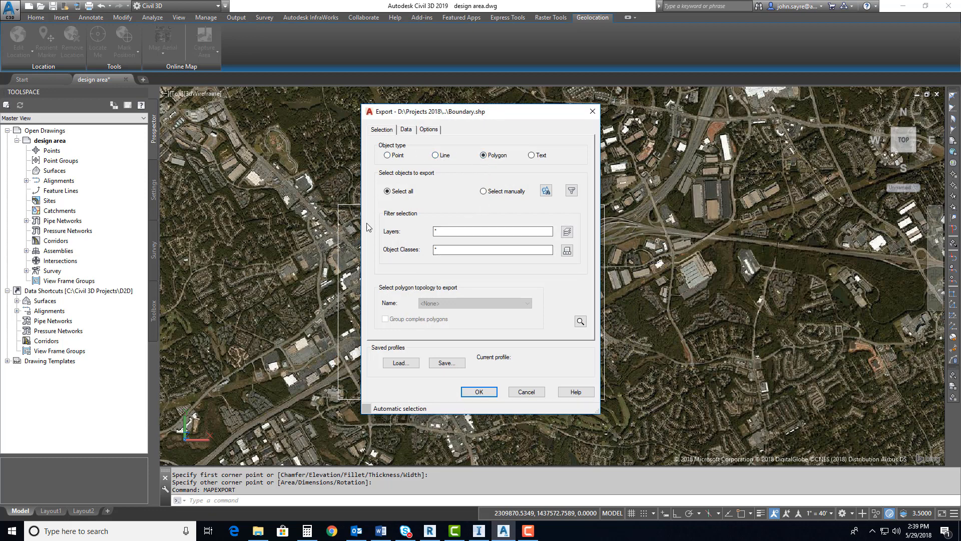
left_click(546, 190)
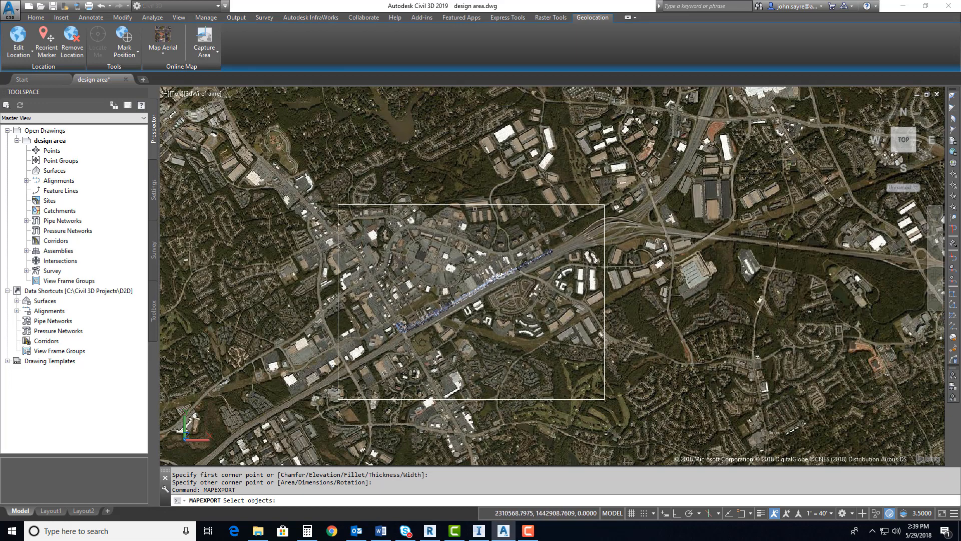
left_click(470, 205)
key("Return")
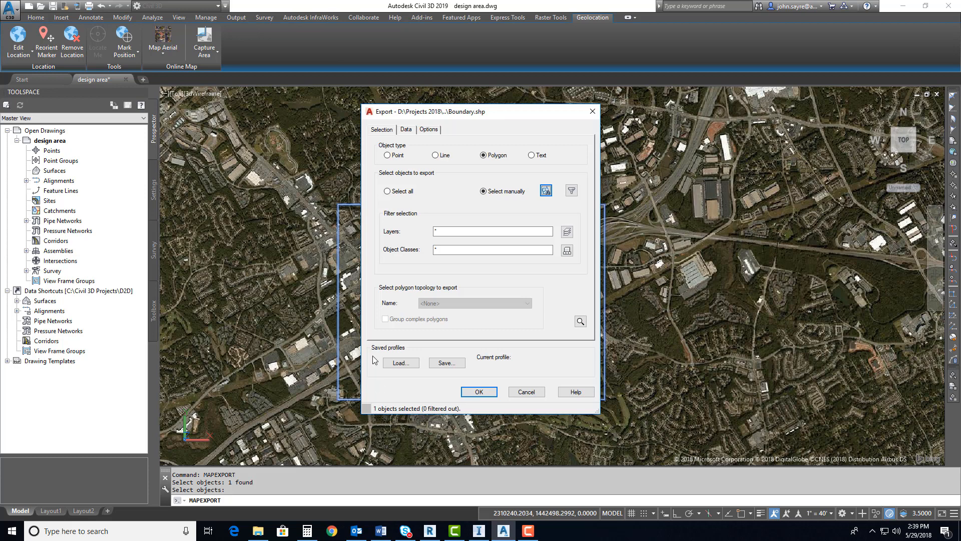
left_click(352, 226)
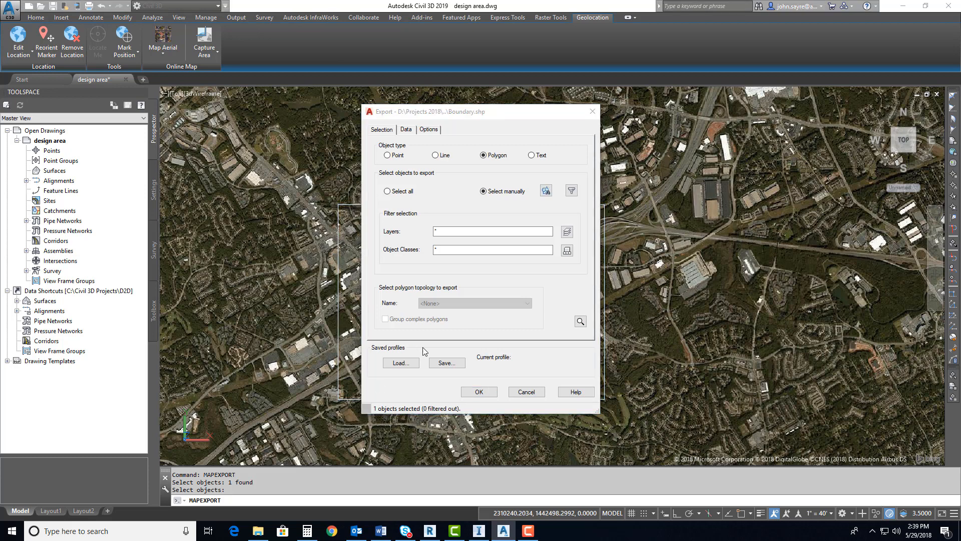
left_click(472, 411)
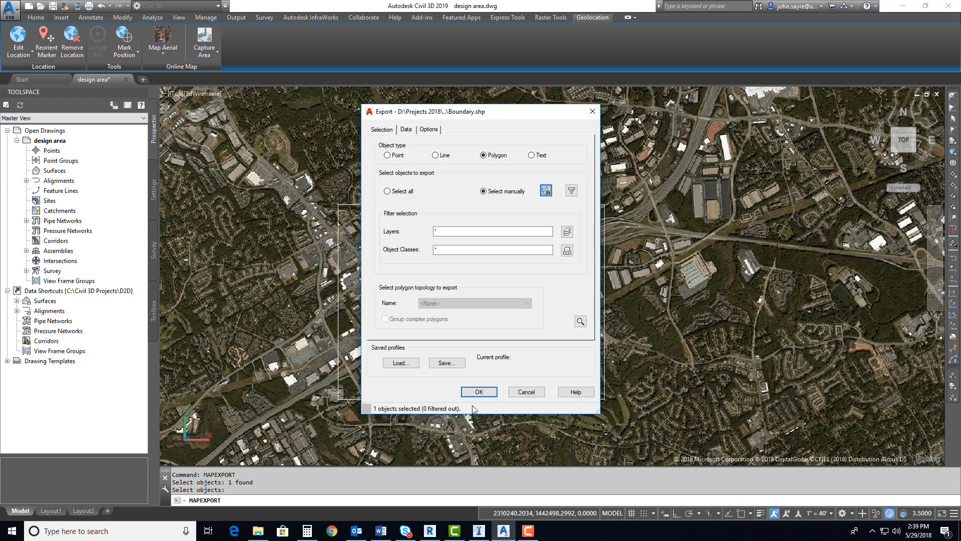
left_click(429, 129)
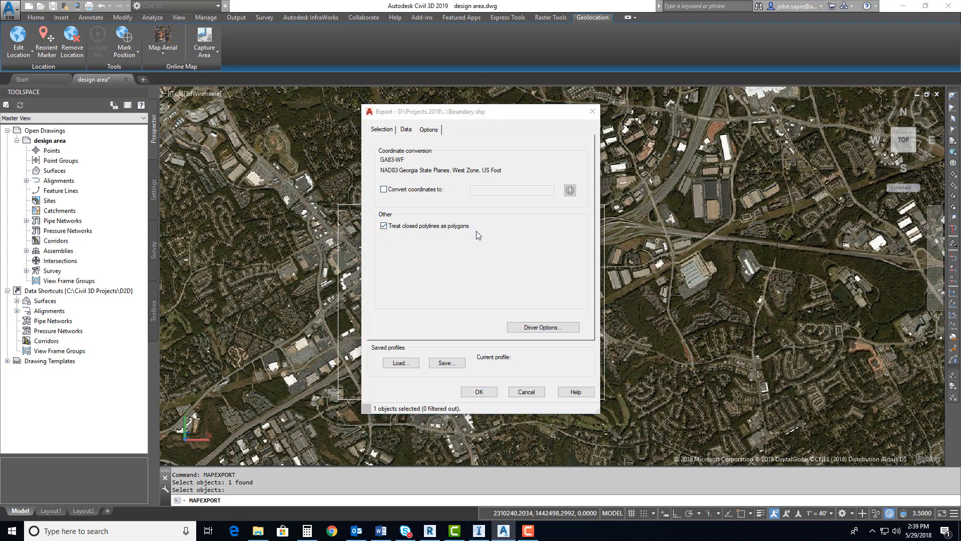
left_click(479, 392)
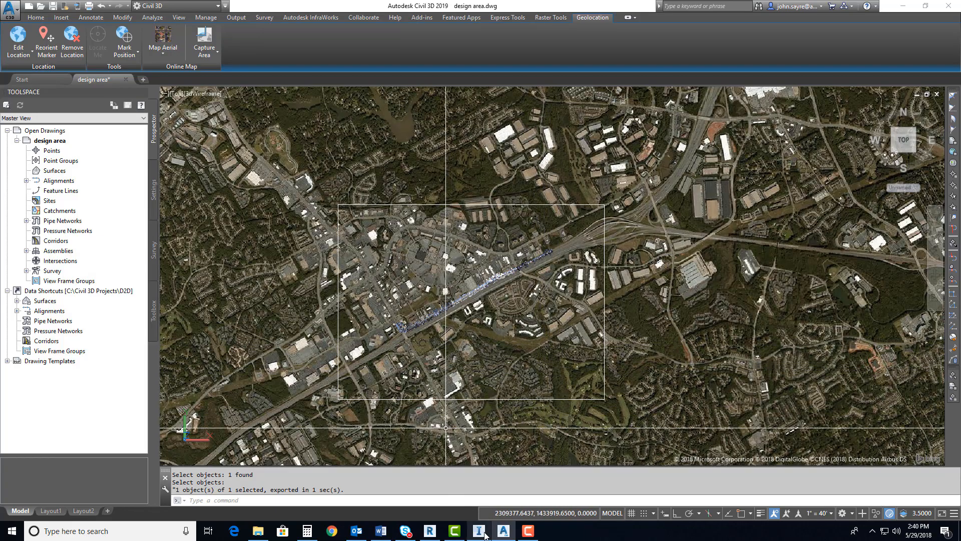
Switch to InfraWorks and import the Boundary shapefile together with its PRJ file as the Model Builder area of interest
left_click(479, 531)
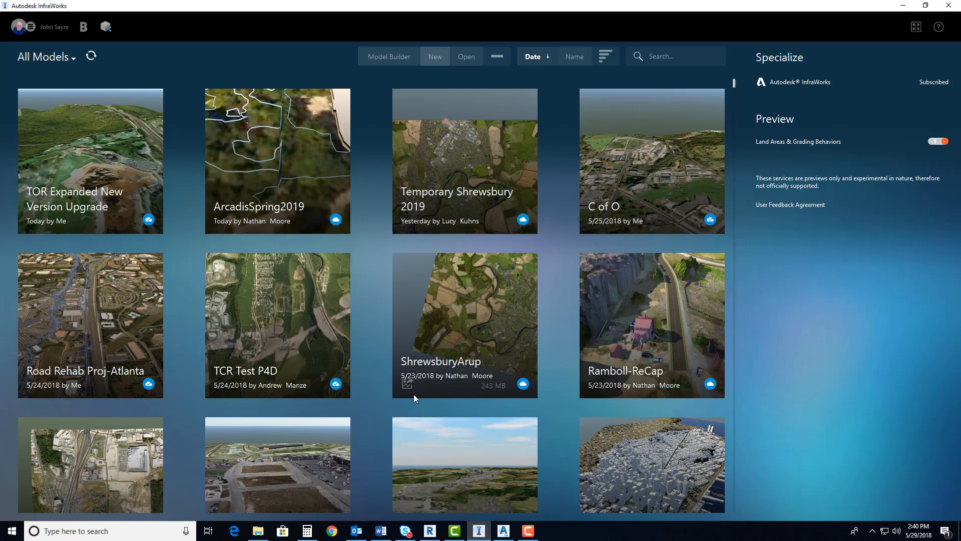
left_click(392, 59)
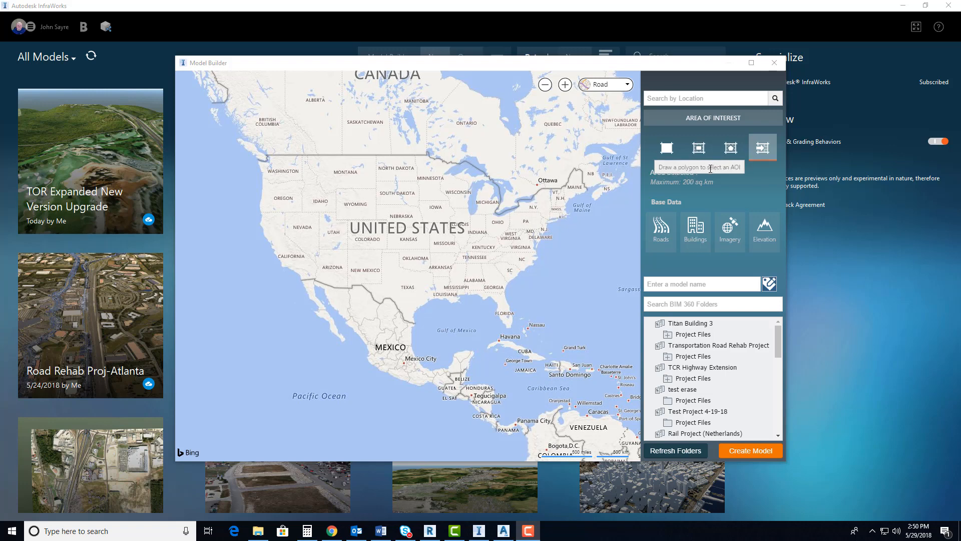
left_click(762, 154)
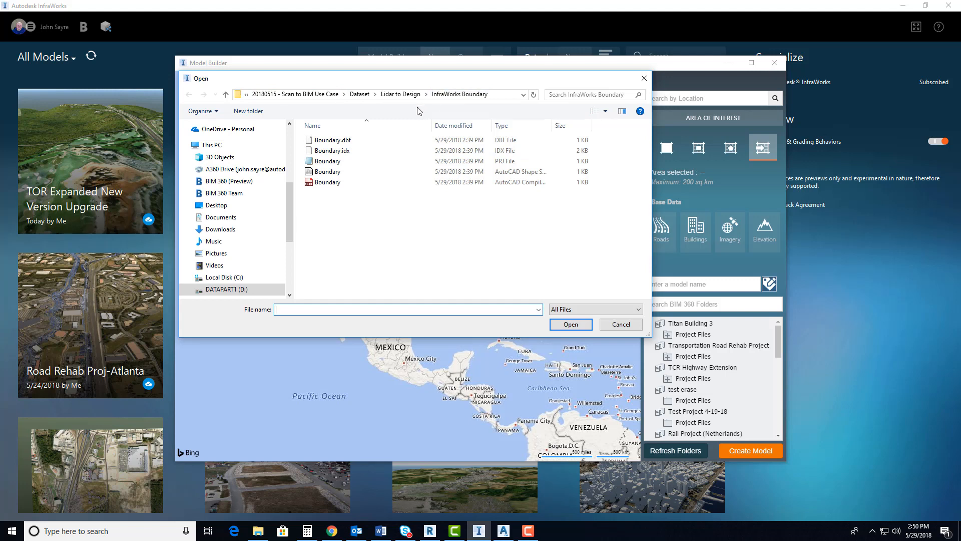
left_click(328, 172)
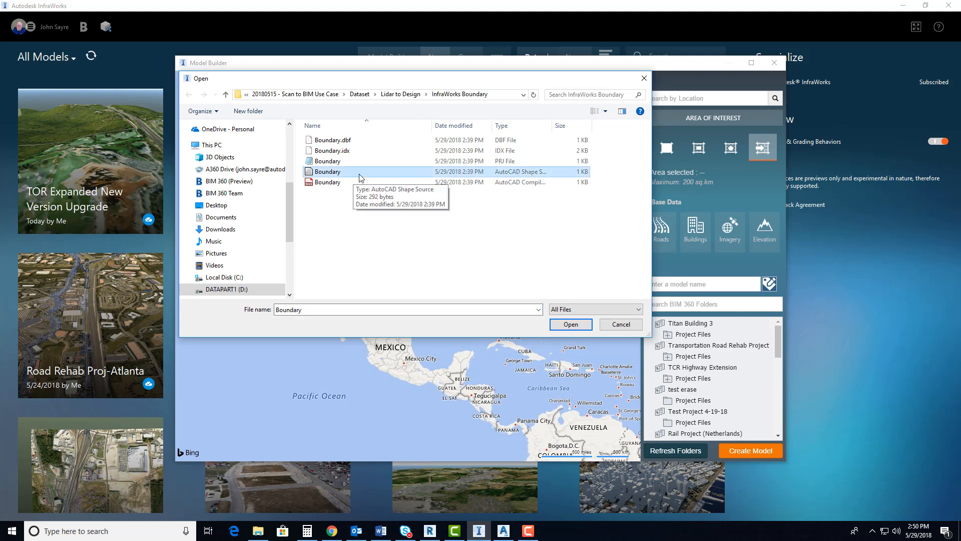
left_click(350, 160, "ctrl")
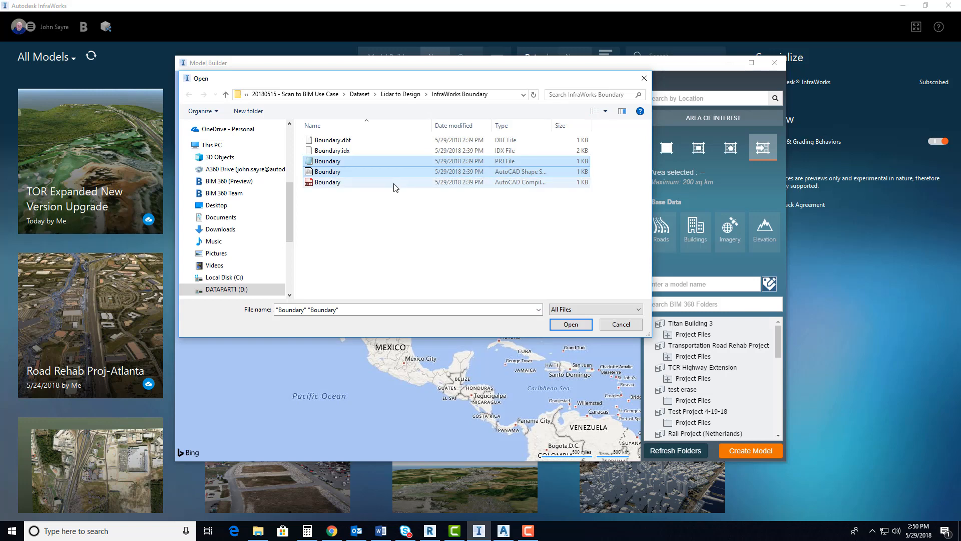
left_click(570, 324)
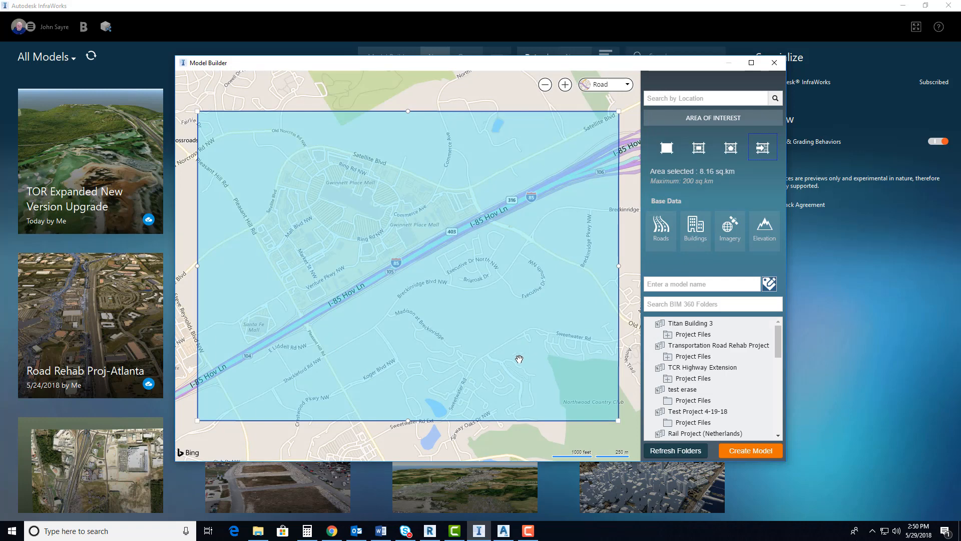
Change the Model Builder map from the road style to Aerial
left_click(623, 86)
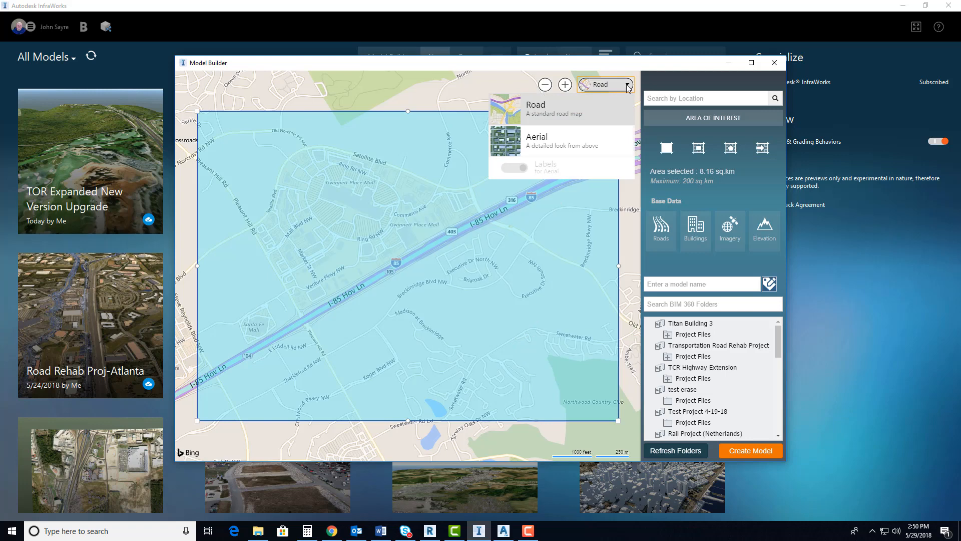
left_click(561, 143)
left_click(447, 330)
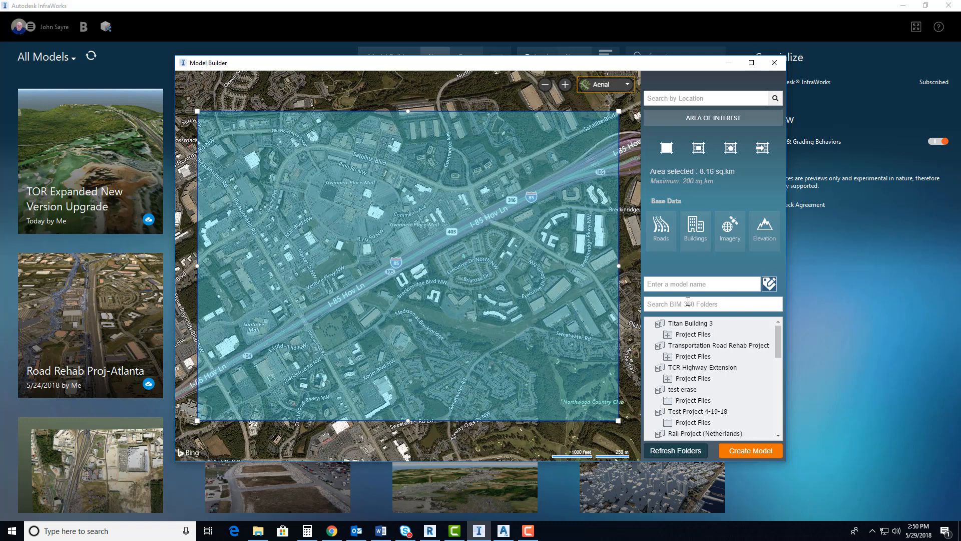
Create a model named Atlanta Roadway Design - Lidar in the InfraWorks Model folder under JS Lidar 2 Design Use Case, Project Files
left_click(664, 285)
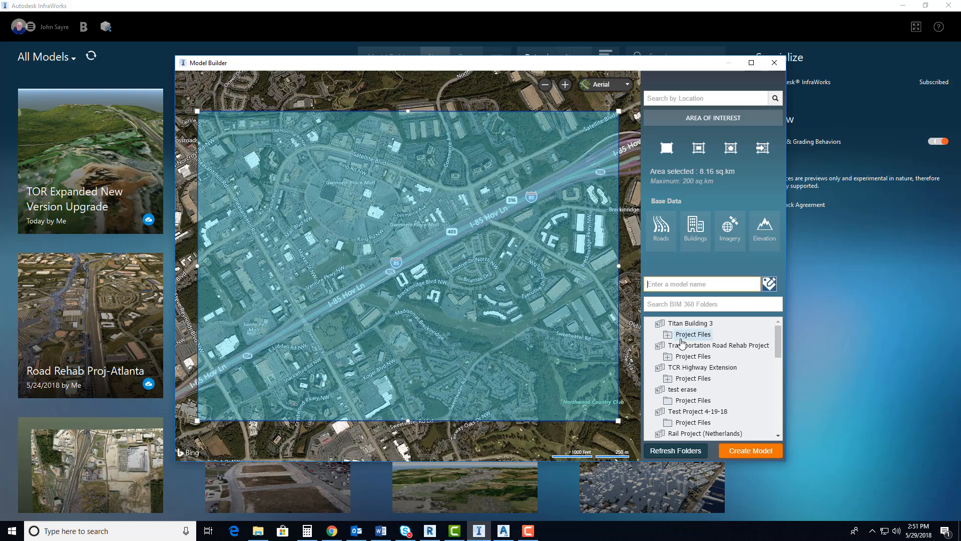
type("Atlanta Roadway Design - Lidar")
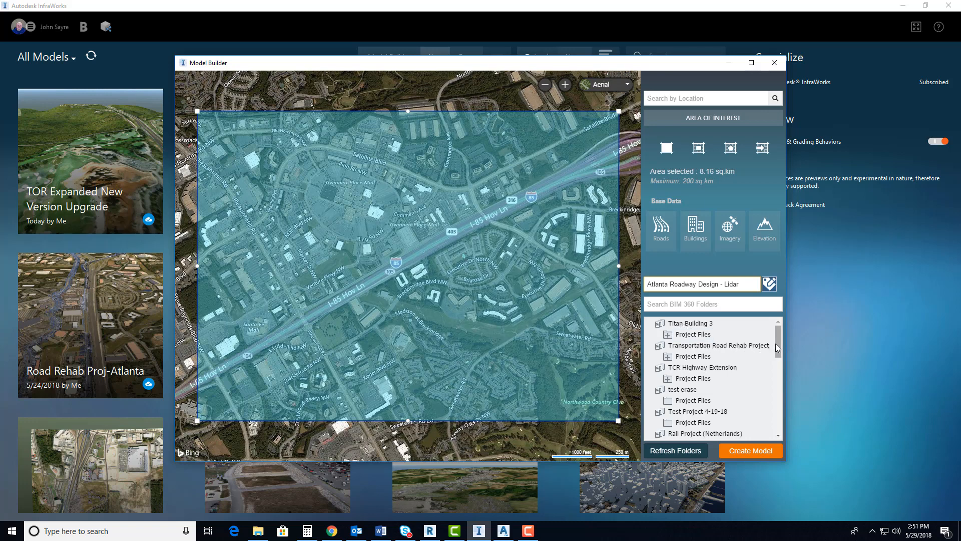
left_click_drag(778, 345, 774, 391)
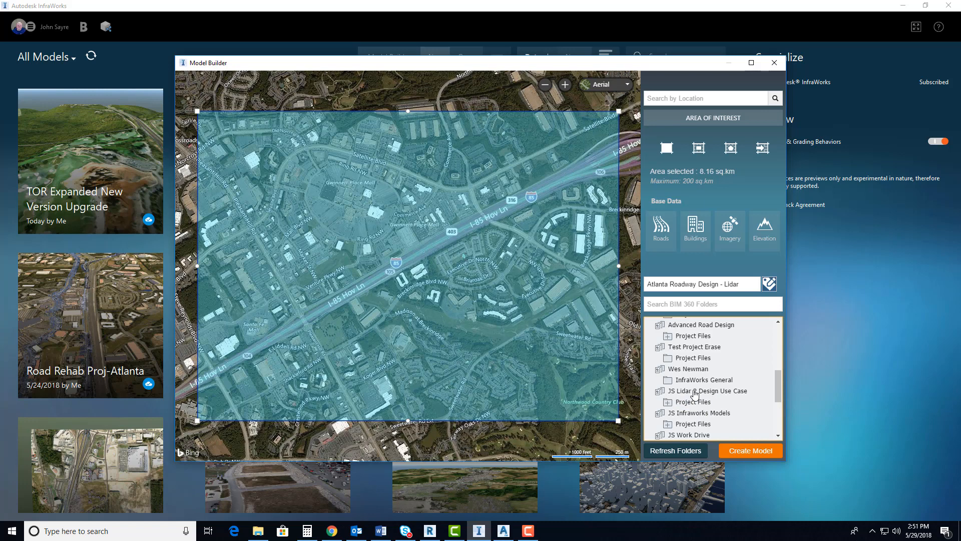
left_click(669, 403)
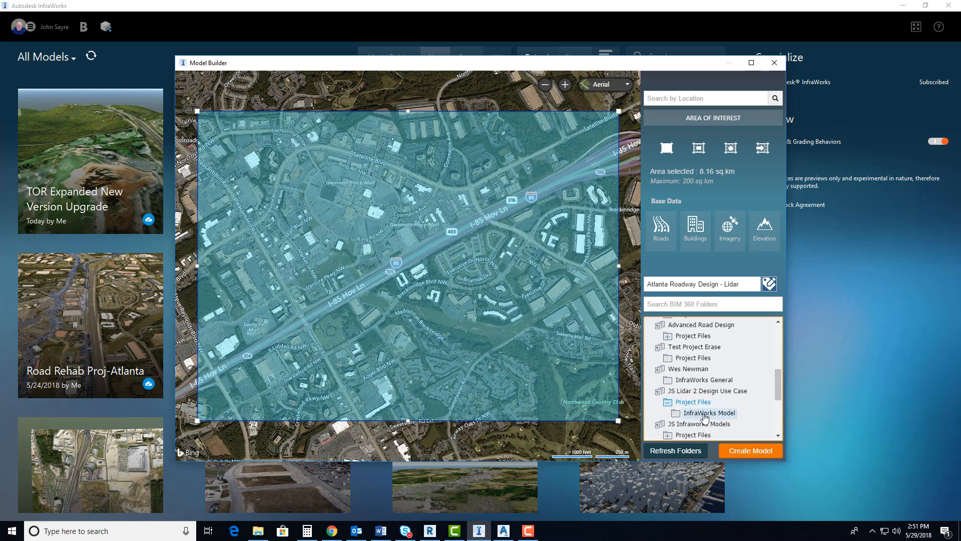
left_click(698, 414)
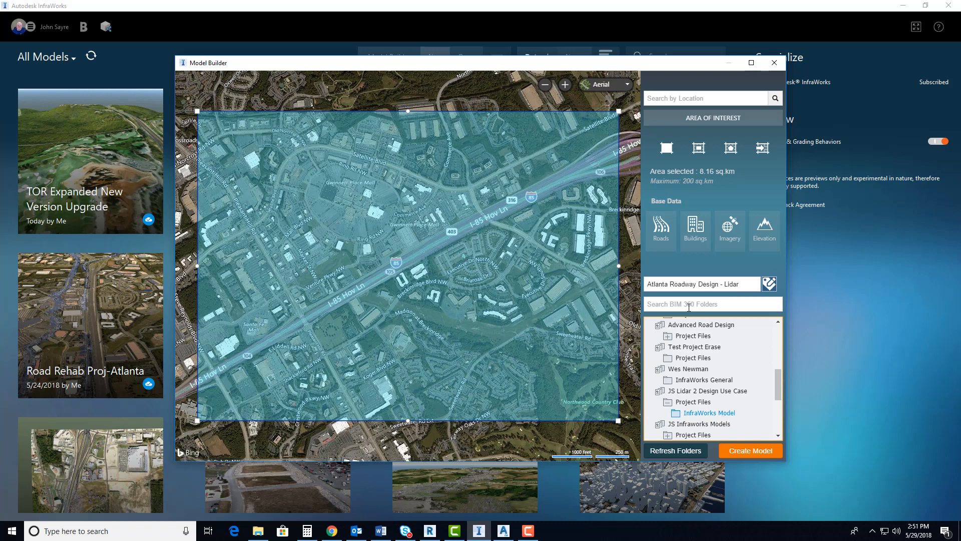
left_click(751, 450)
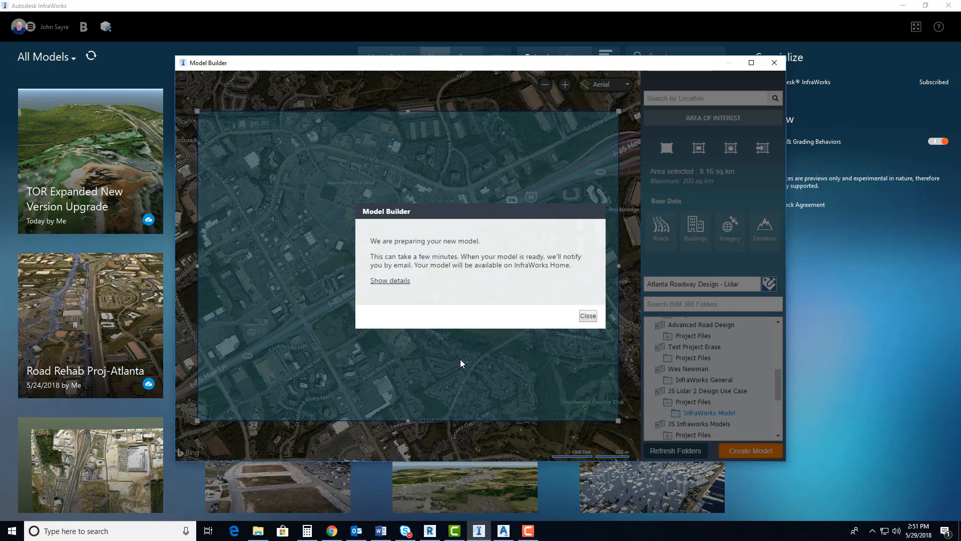
left_click(586, 316)
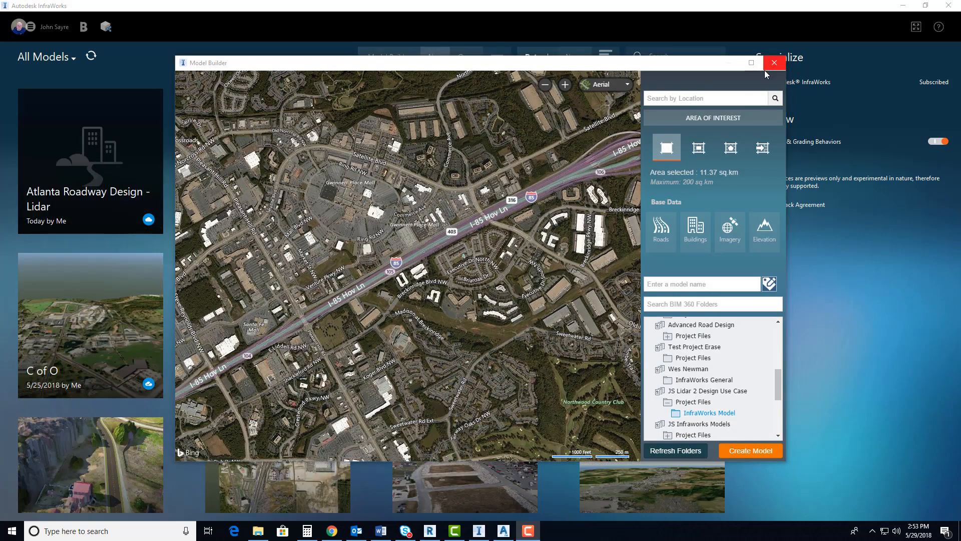
Close Model Builder and open the new Atlanta Roadway Design - Lidar model
left_click(774, 63)
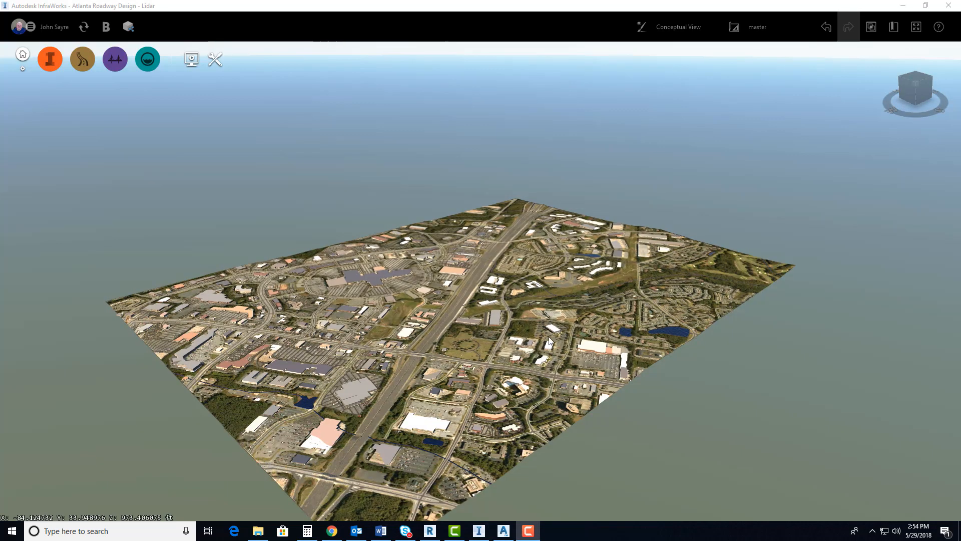
left_click_drag(549, 338, 514, 476)
left_click_drag(443, 395, 442, 399)
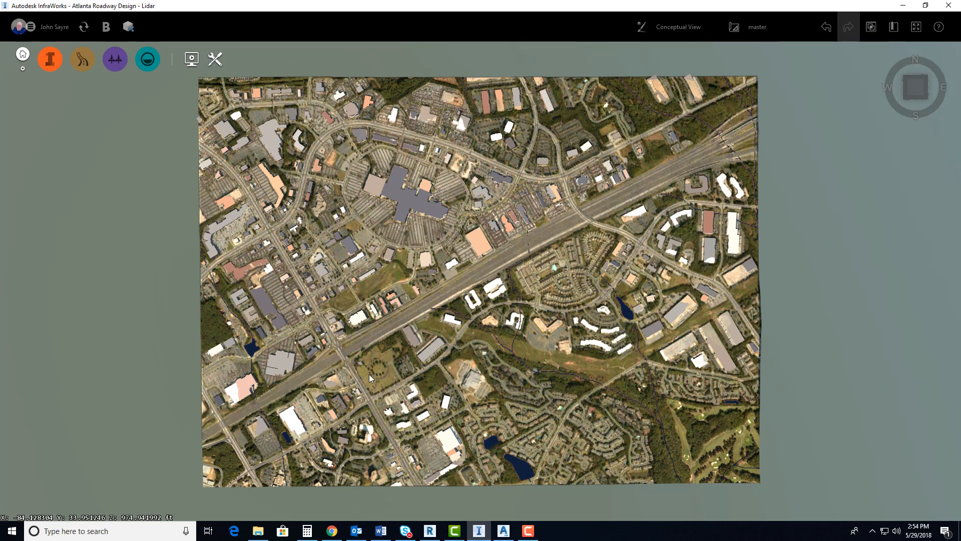
middle_click_drag(526, 368, 561, 379)
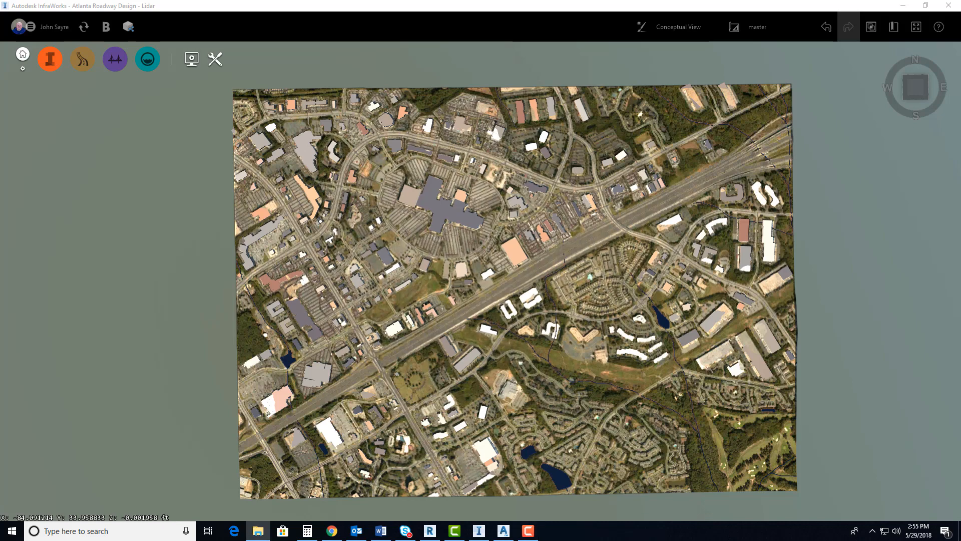
Add the Design Area ReCap point cloud from the Lidar to Design folder as a data source and refresh it into the model
left_click_drag(960, 47, 571, 90)
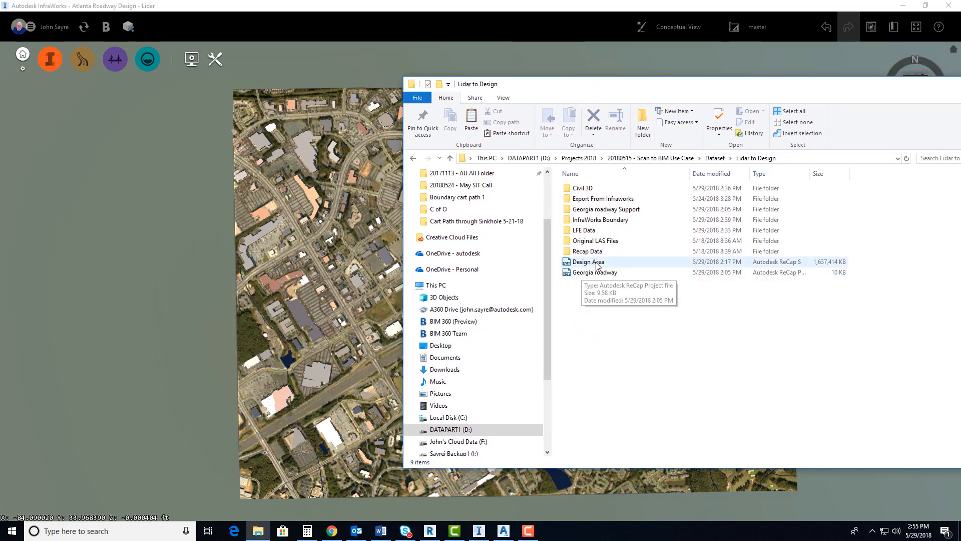
left_click(595, 265)
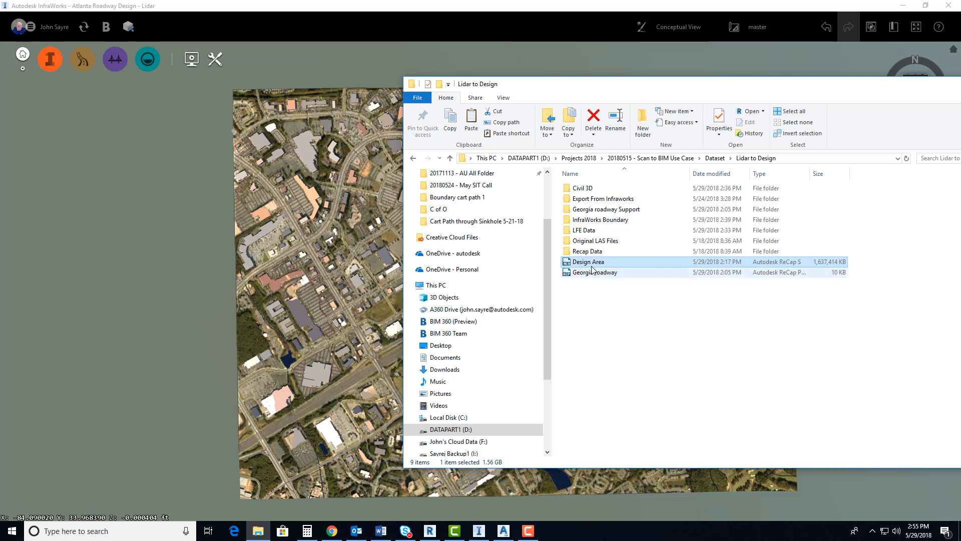
left_click_drag(592, 265, 350, 270)
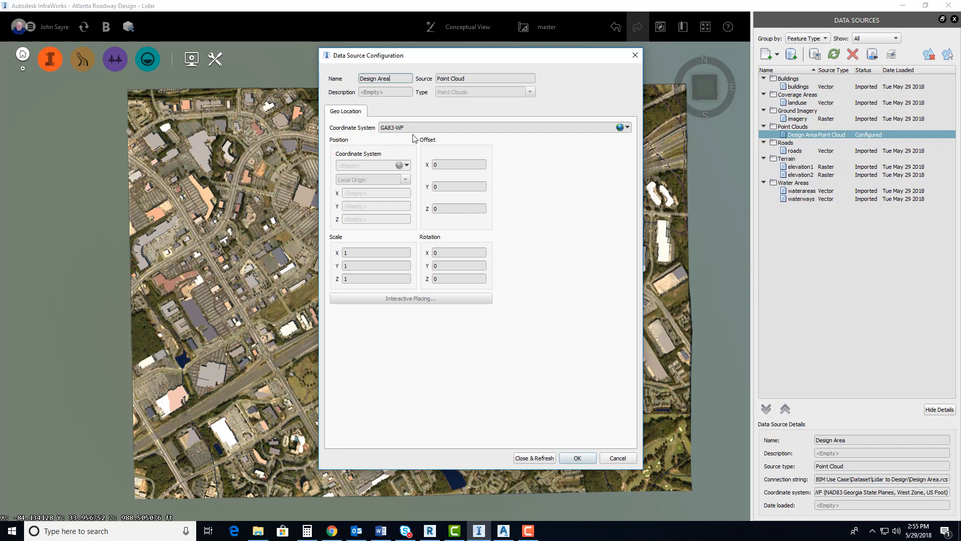
left_click_drag(413, 129, 351, 129)
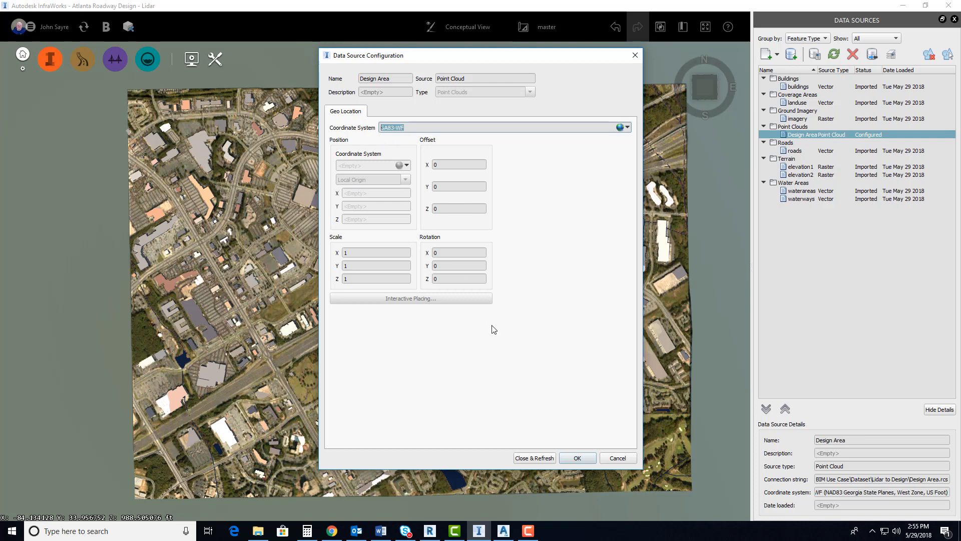
left_click(536, 458)
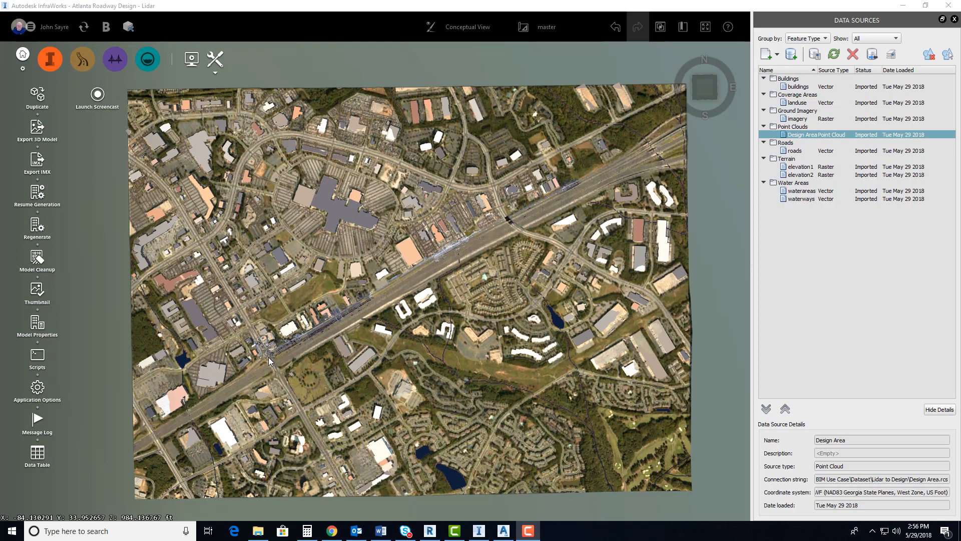
Examine how the imported point cloud lines up with the model's roads at the highway interchange and along the adjacent roadway
scroll(269, 357, "up", 2)
scroll(290, 350, "up", 2)
left_click_drag(310, 364, 399, 341)
scroll(376, 338, "up", 5)
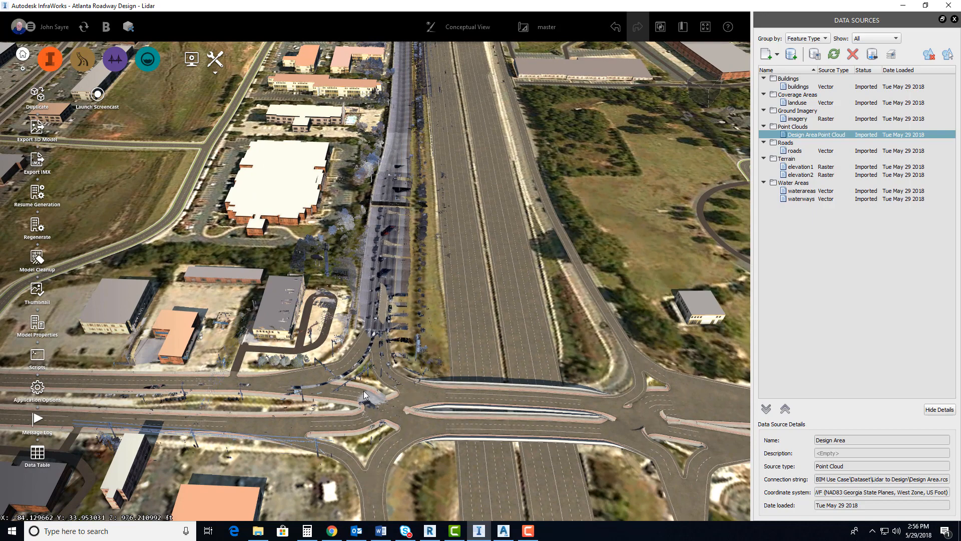
middle_click_drag(339, 467, 340, 491)
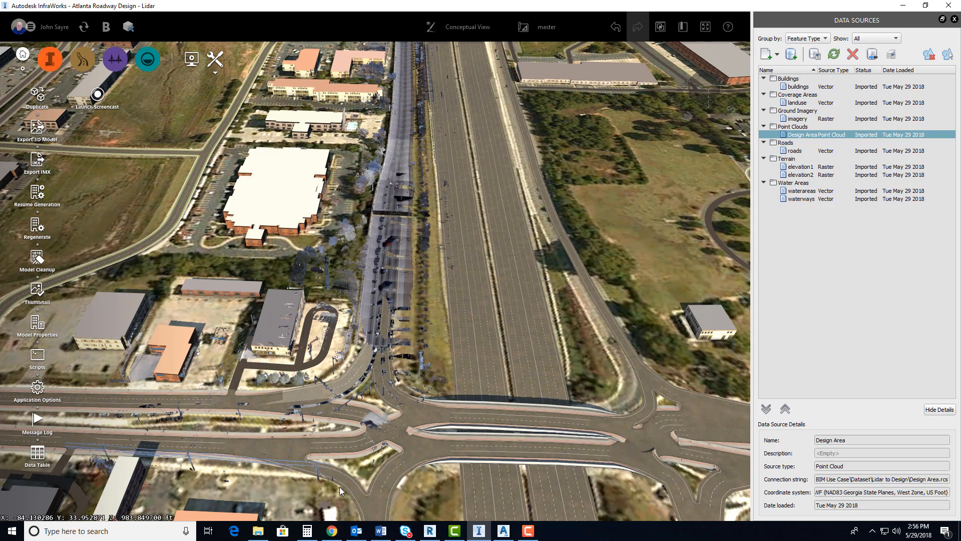
middle_click_drag(350, 377, 337, 468)
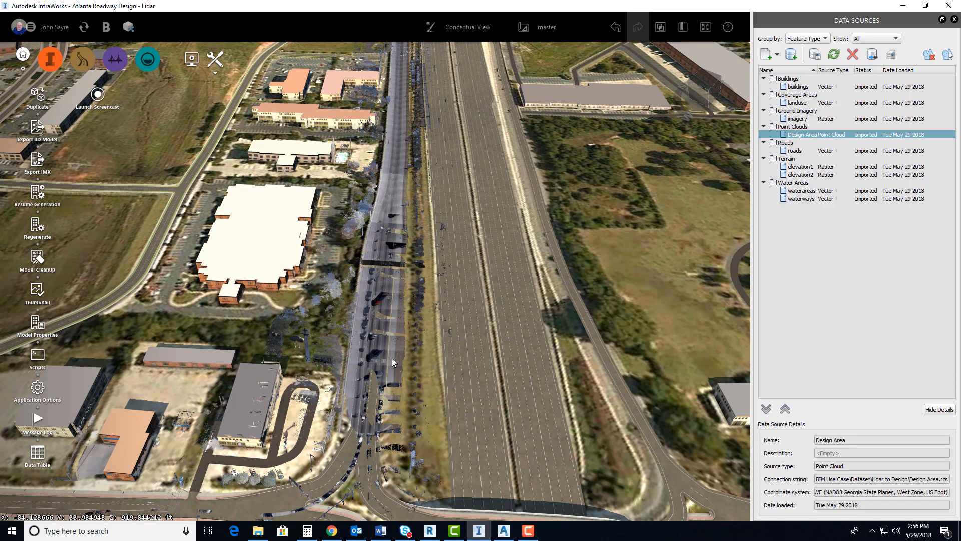
Add a new proposal named surface to the model
left_click_drag(389, 248, 389, 278)
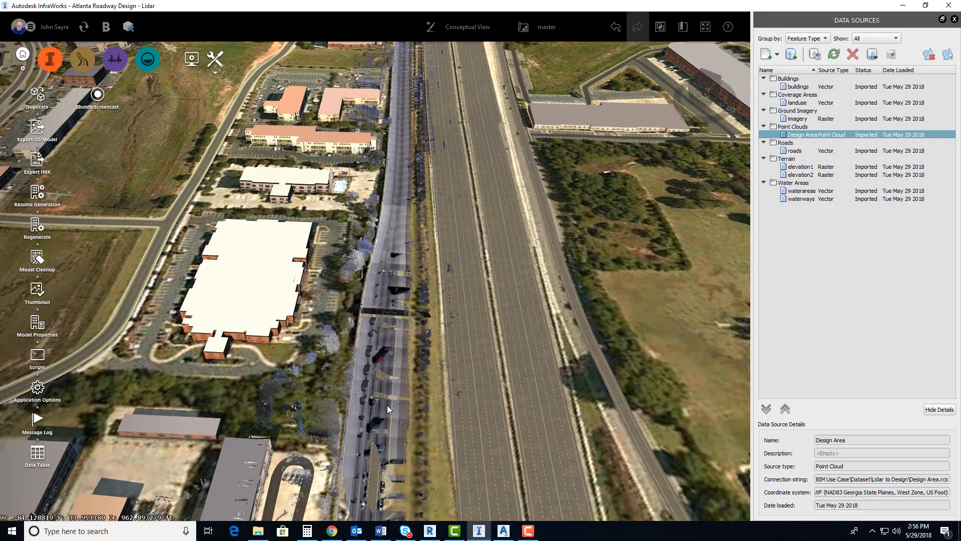
middle_click_drag(388, 406, 387, 291)
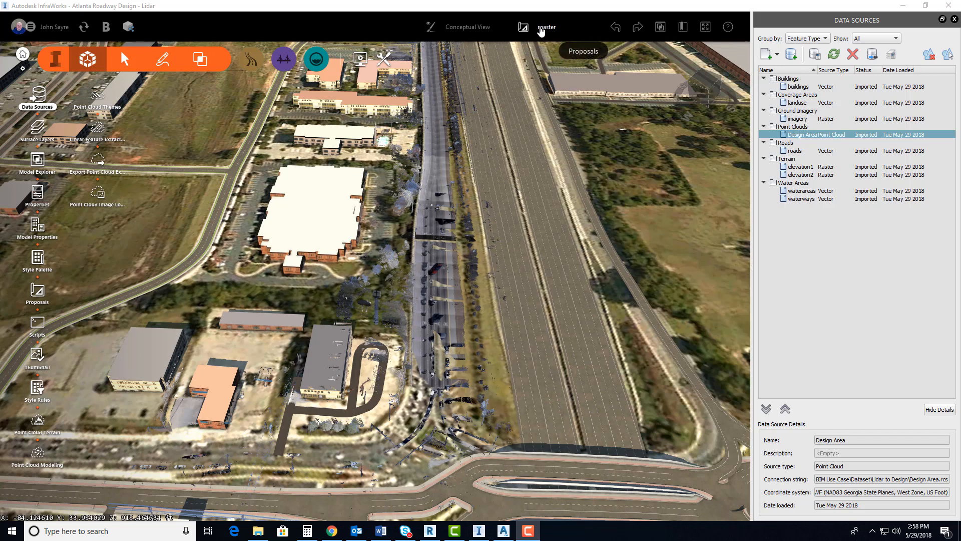
left_click(542, 29)
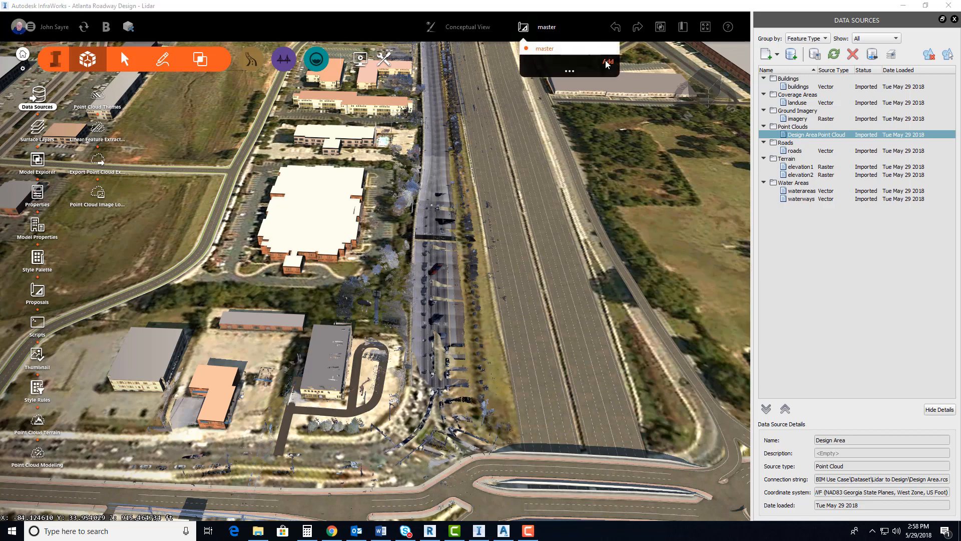
left_click(608, 62)
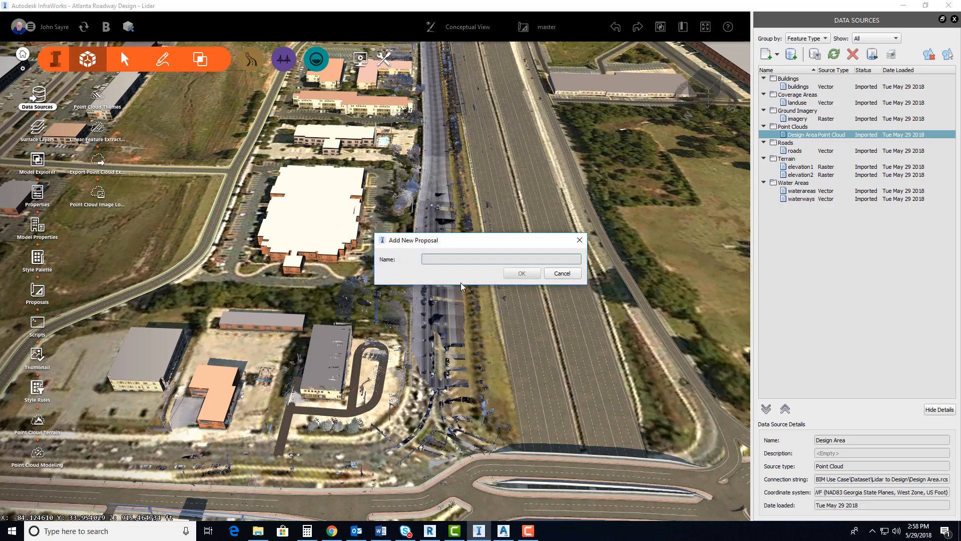
type("surface")
left_click(520, 273)
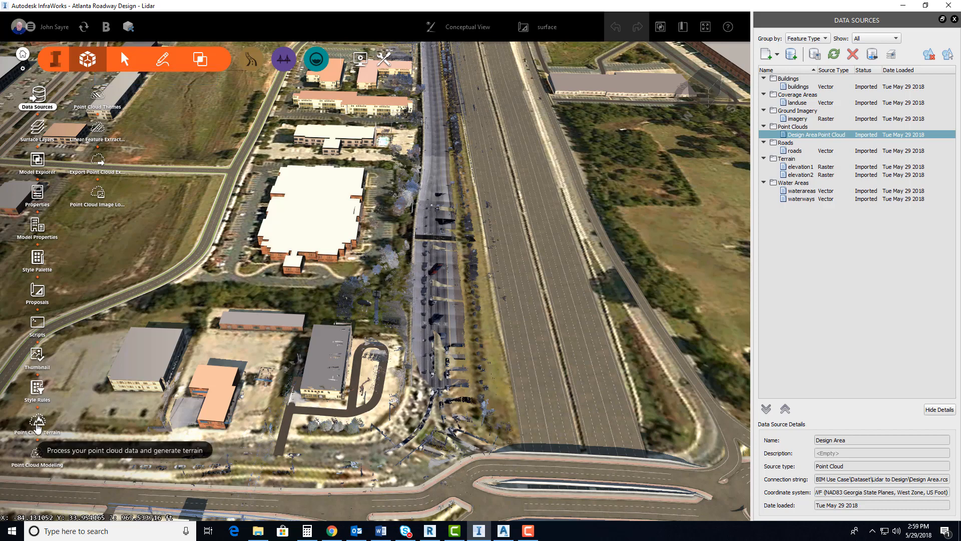
Generate point cloud terrain from the Design Area data set with Optimum processing rules, Light Weight data and no processed file export
left_click(37, 424)
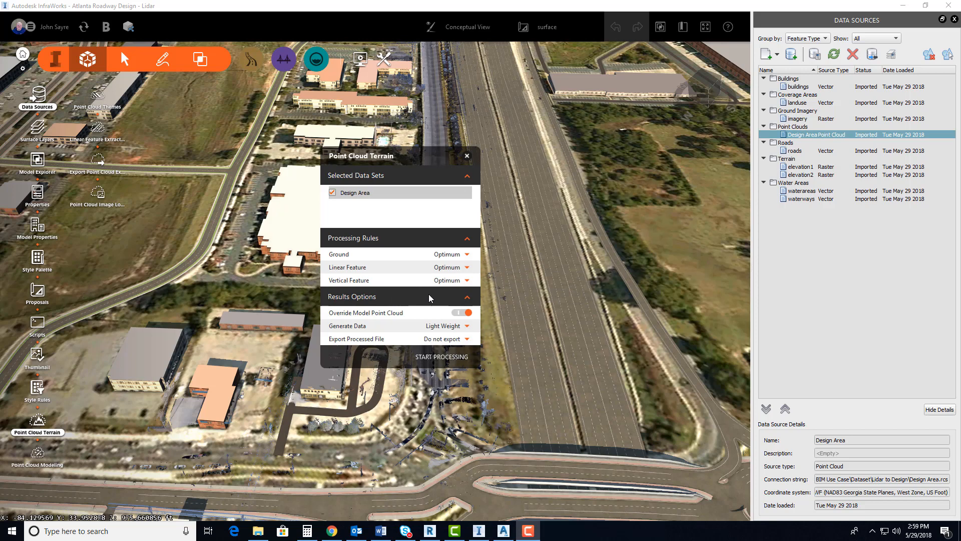
left_click(468, 268)
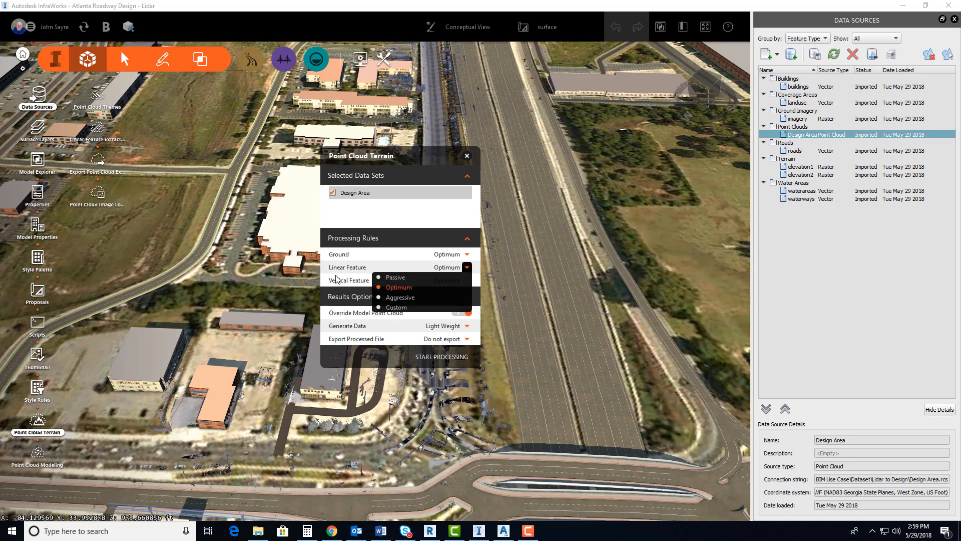
left_click(416, 239)
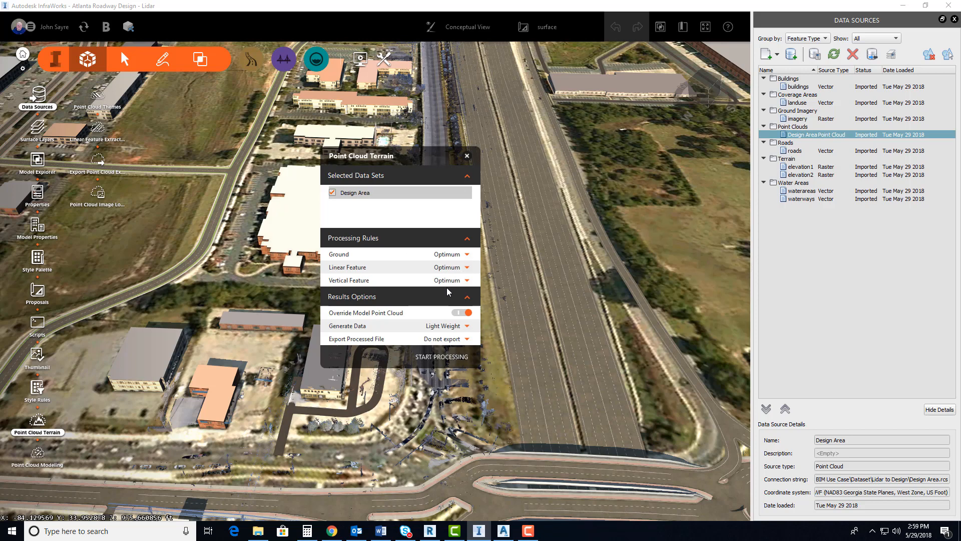
left_click(462, 326)
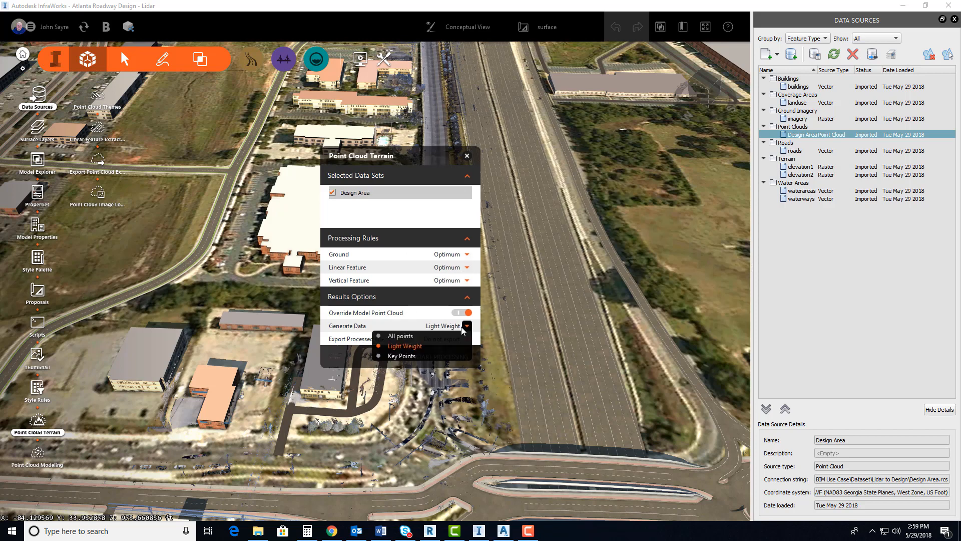
left_click(416, 343)
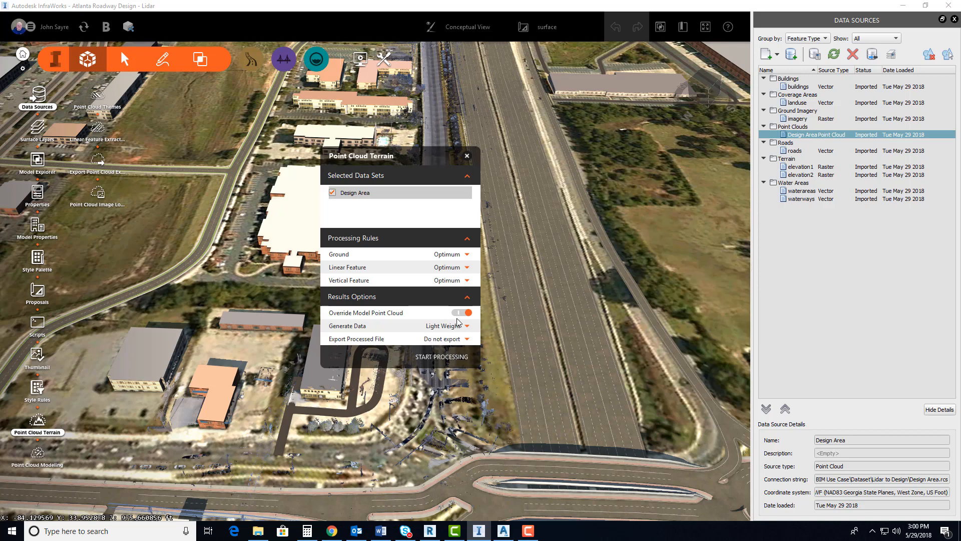
left_click(439, 357)
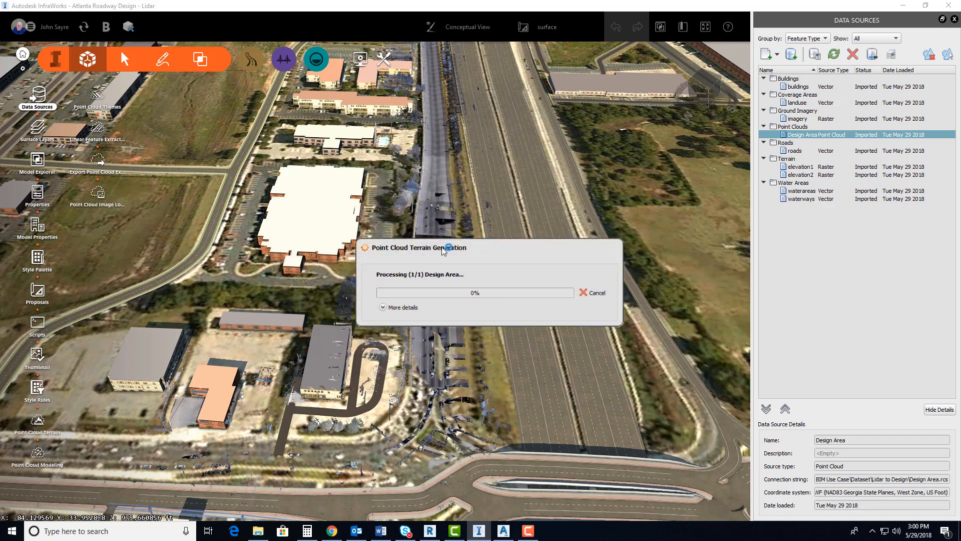
left_click_drag(443, 249, 364, 250)
left_click(304, 309)
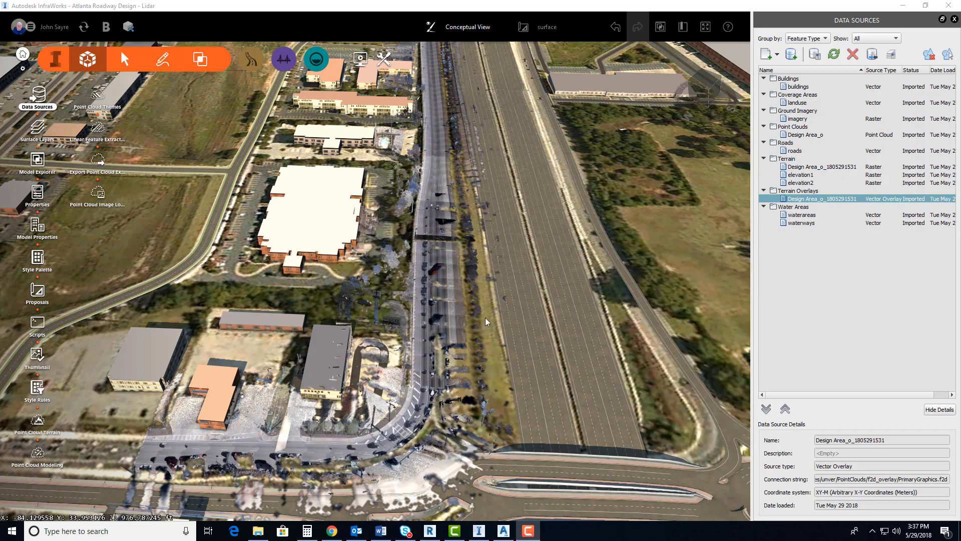
Hide the Design Area terrain overlay in the Model Explorer, and return to the data sources list
scroll(395, 351, "up", 5)
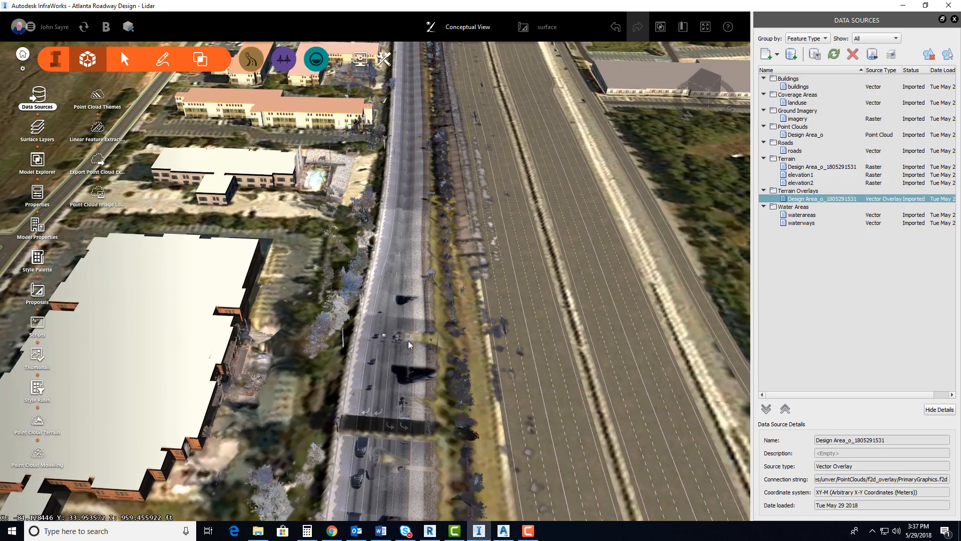
left_click_drag(408, 341, 446, 416)
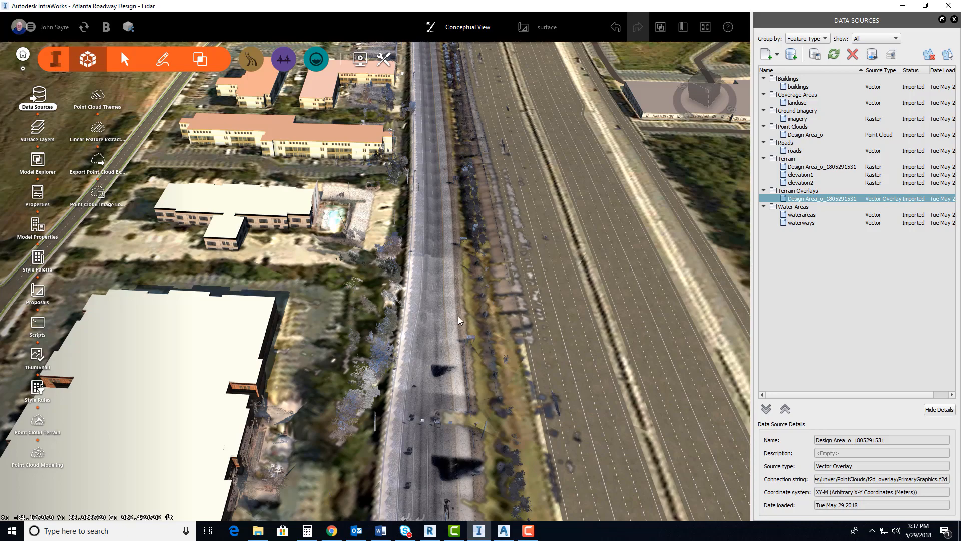
scroll(455, 388, "down", 5)
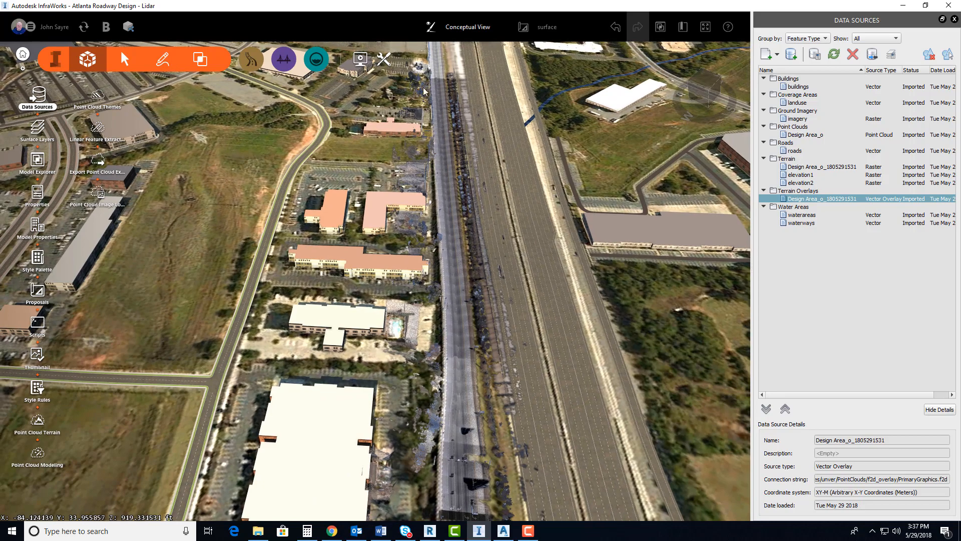
scroll(453, 335, "down", 3)
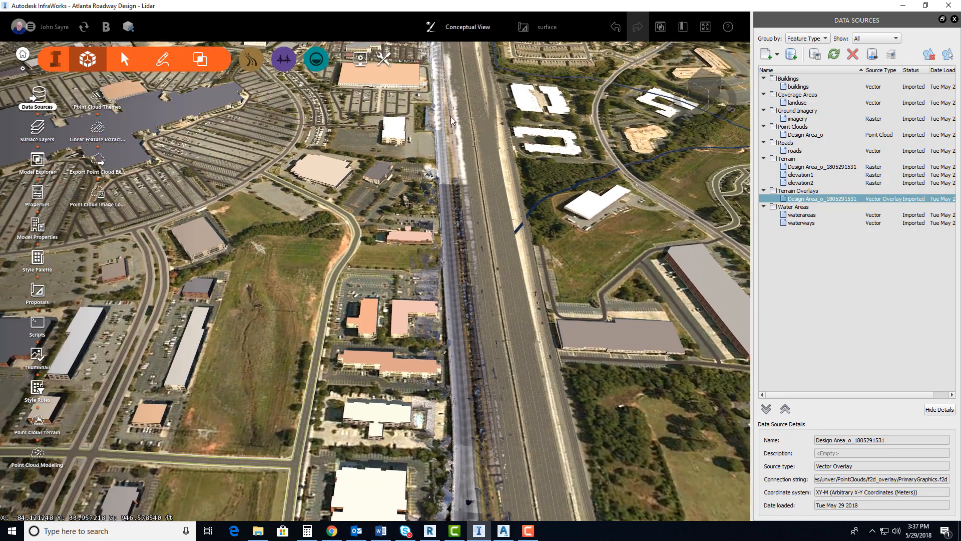
scroll(436, 52, "up", 3)
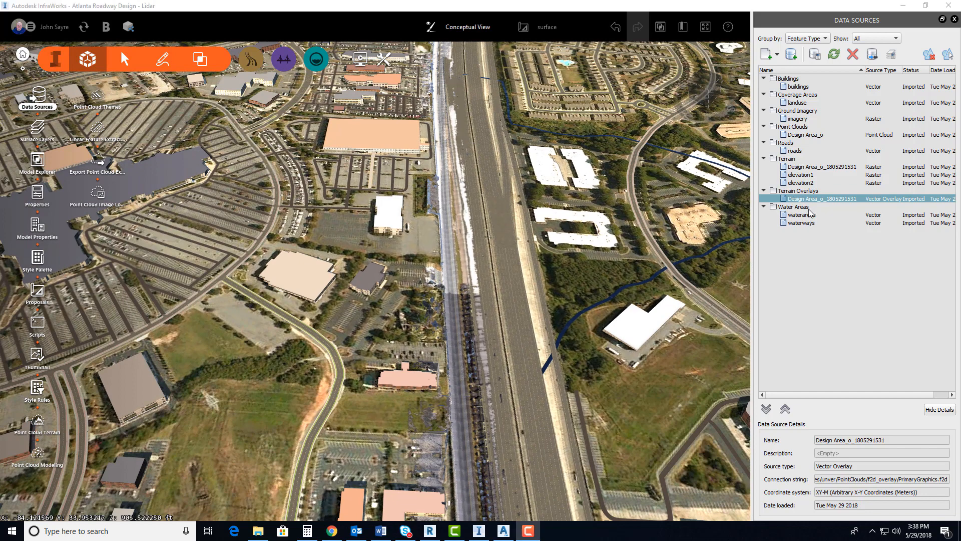
left_click(660, 29)
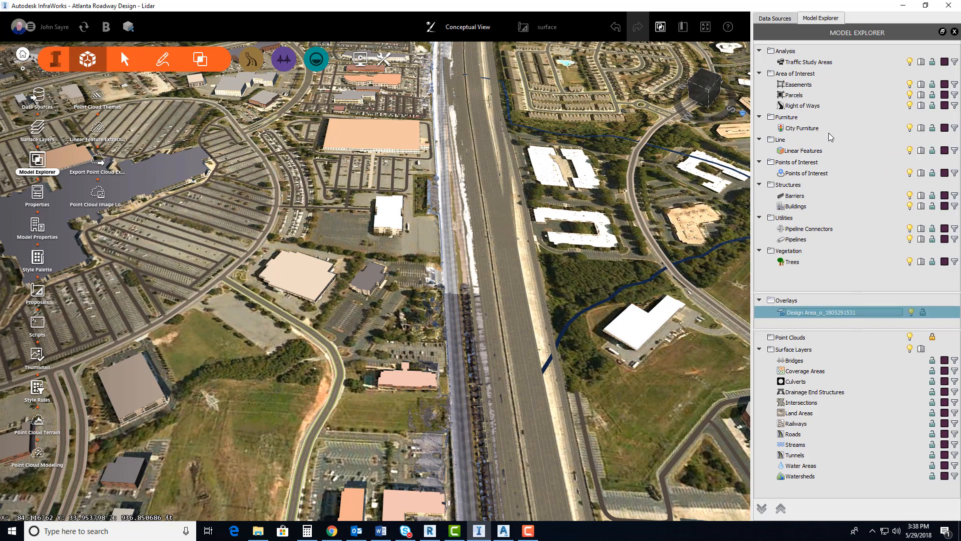
left_click(912, 312)
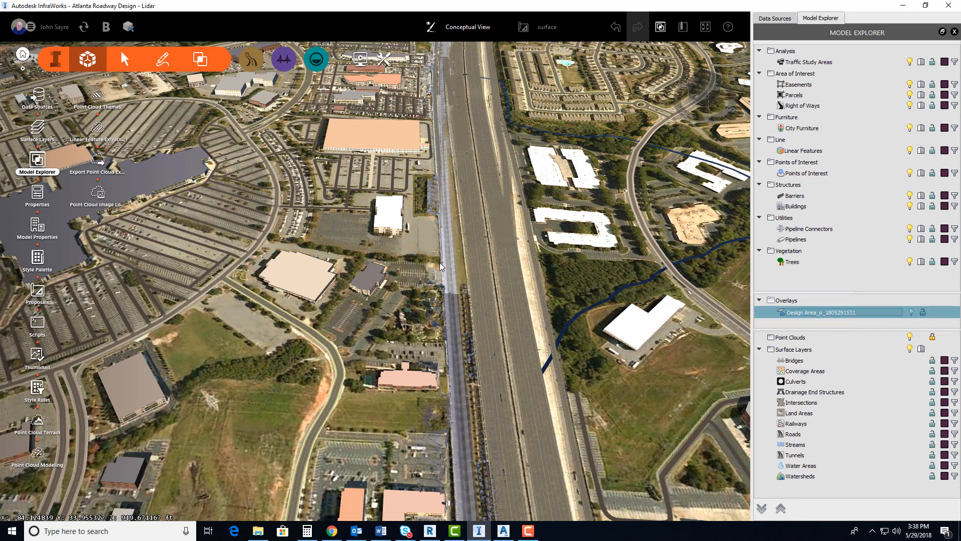
left_click_drag(468, 449, 505, 303)
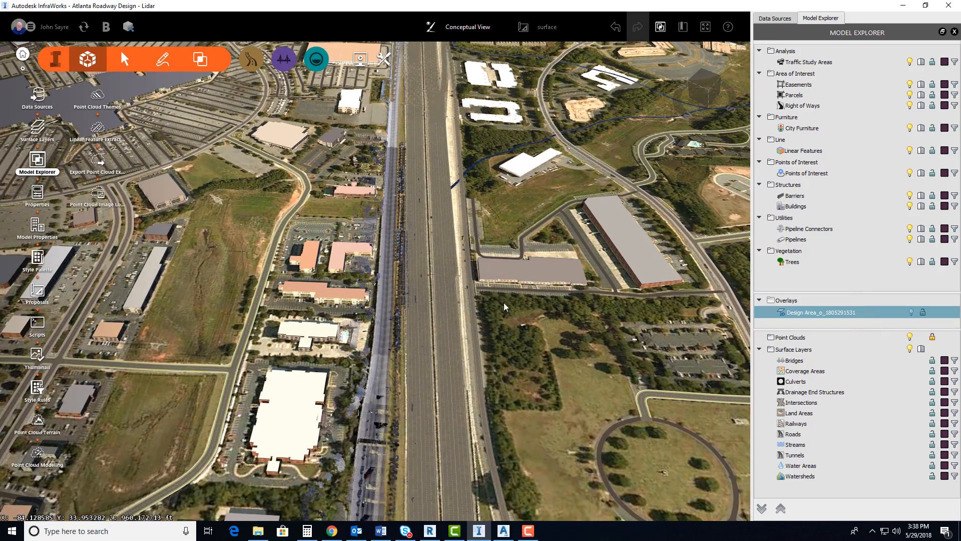
left_click(774, 18)
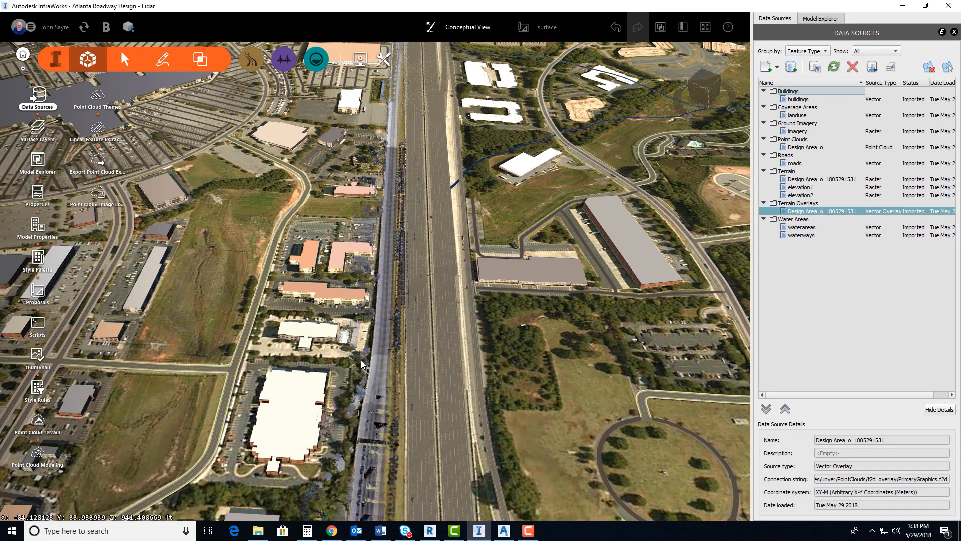
Extract a linear feature in automatic mode with the Paint Stripe style, picking two consecutive dashes of the lane line beside the highway
scroll(389, 395, "up", 3)
scroll(390, 396, "up", 5)
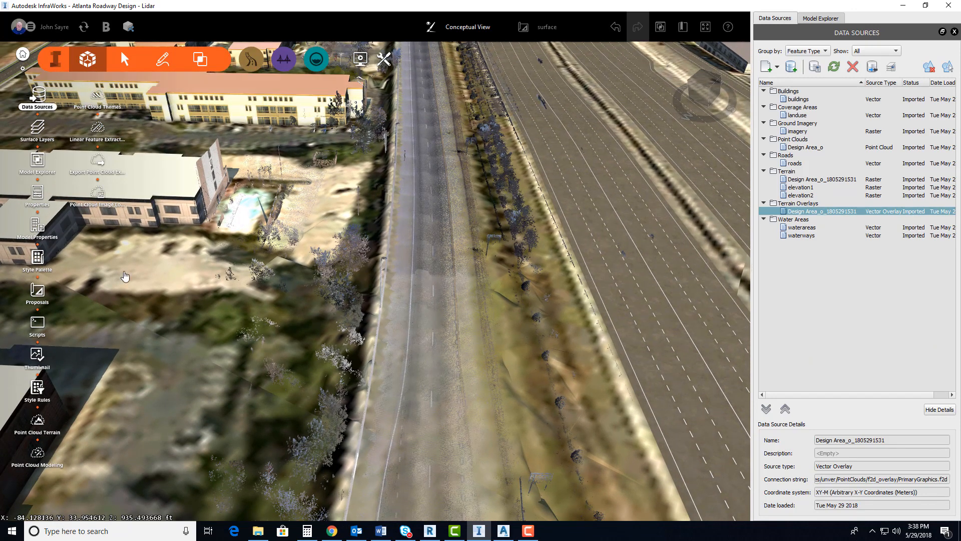
left_click(98, 128)
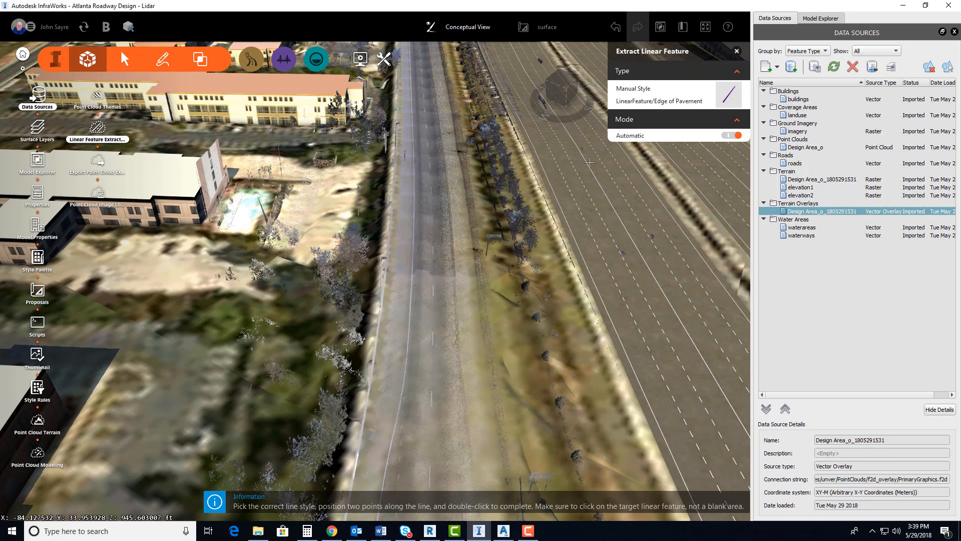
left_click(724, 94)
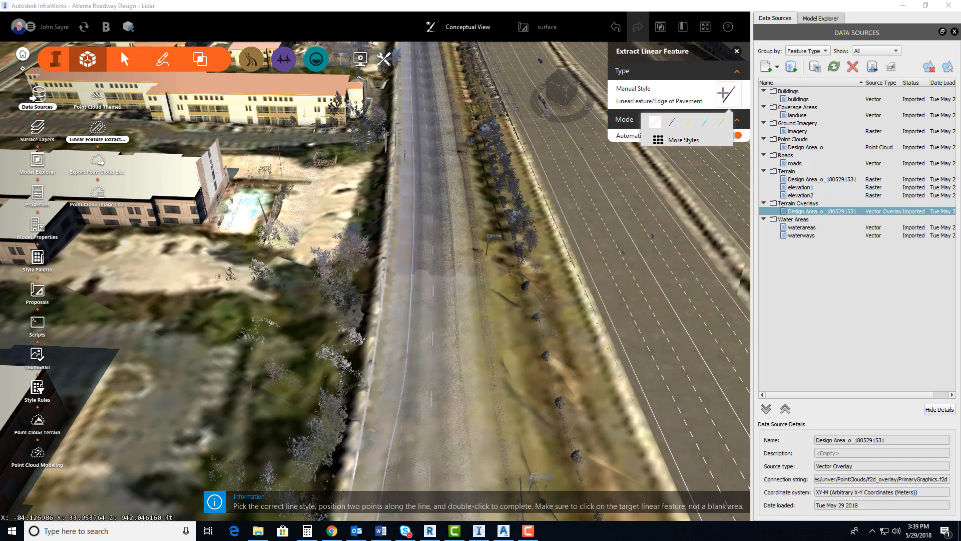
left_click(687, 122)
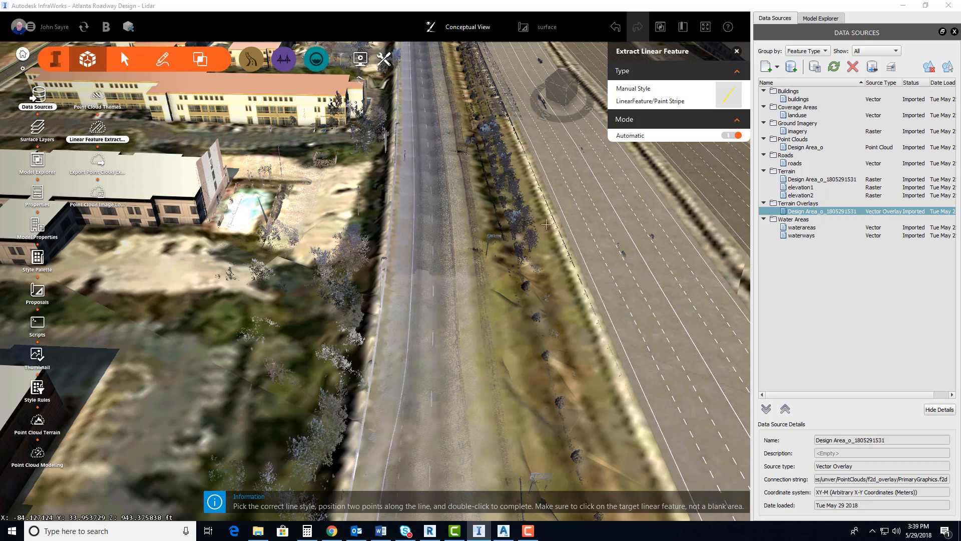
left_click(432, 404)
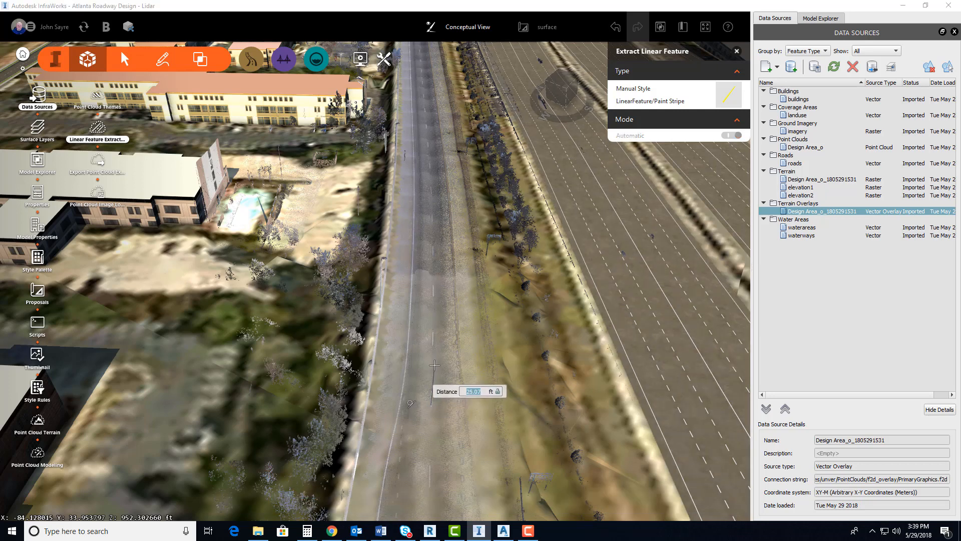
left_click(433, 333)
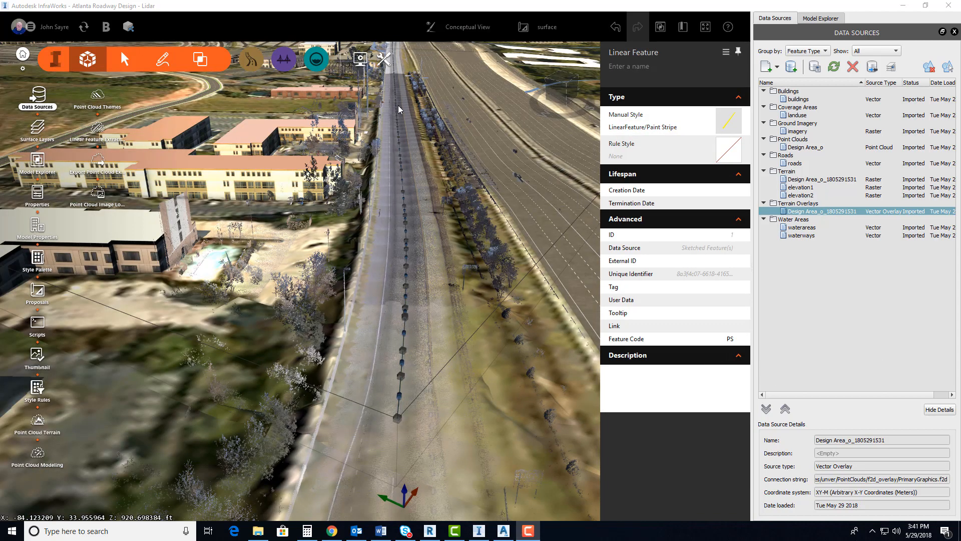
Examine how the extracted paint stripe and its vertices follow the lane line along the roadway to its far end
left_click_drag(398, 105, 409, 319)
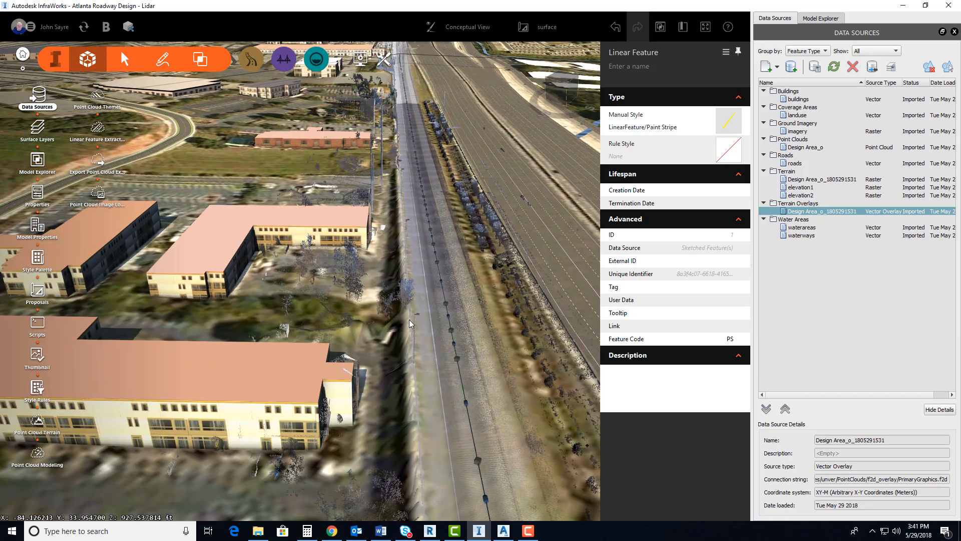
middle_click_drag(410, 320, 404, 400)
mouse_move(414, 165)
middle_mouse_down()
mouse_move(364, 361)
mouse_move(371, 383)
middle_mouse_up()
mouse_move(388, 280)
middle_mouse_down()
mouse_move(371, 377)
mouse_move(407, 350)
middle_mouse_up()
middle_click_drag(407, 260, 410, 330)
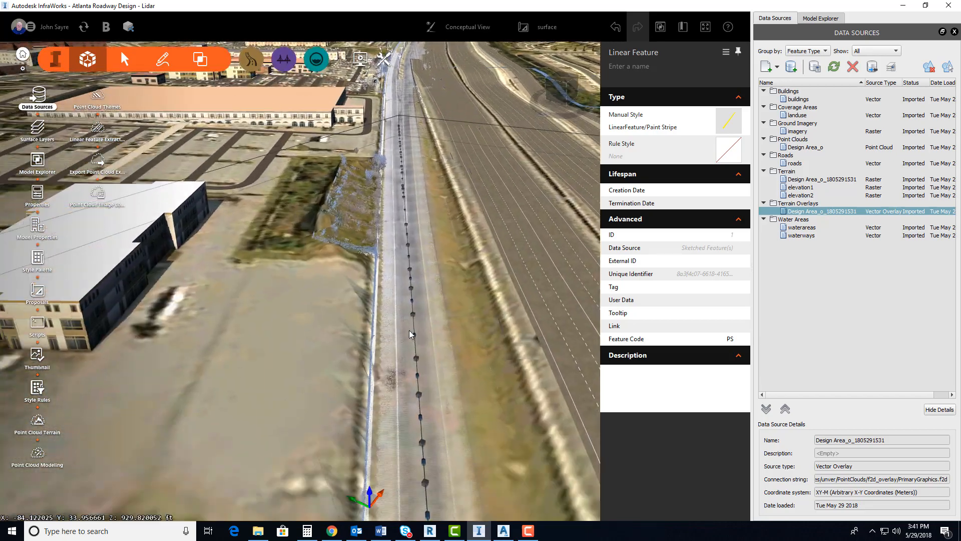
middle_click_drag(406, 293, 395, 353)
middle_click_drag(401, 266, 380, 388)
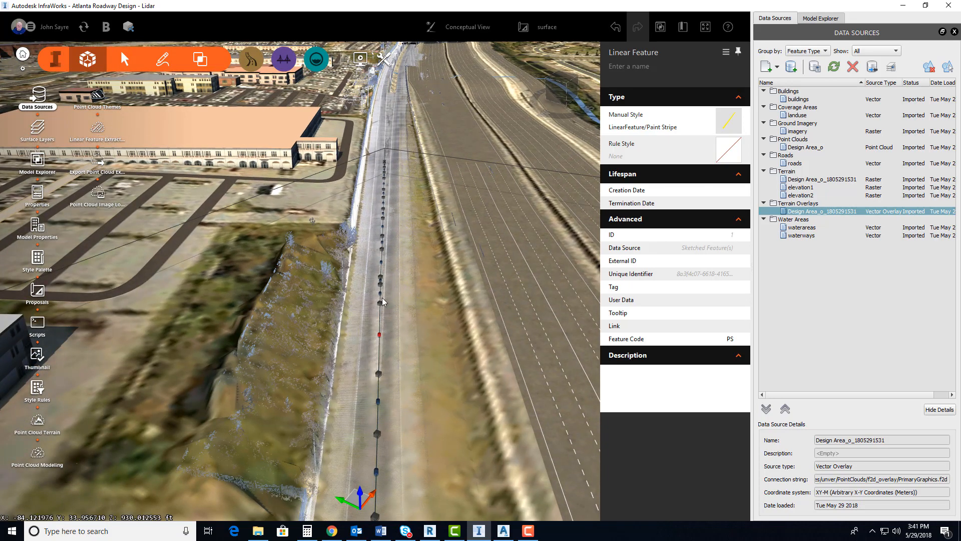
middle_click_drag(385, 167, 343, 416)
middle_click_drag(379, 227, 386, 279)
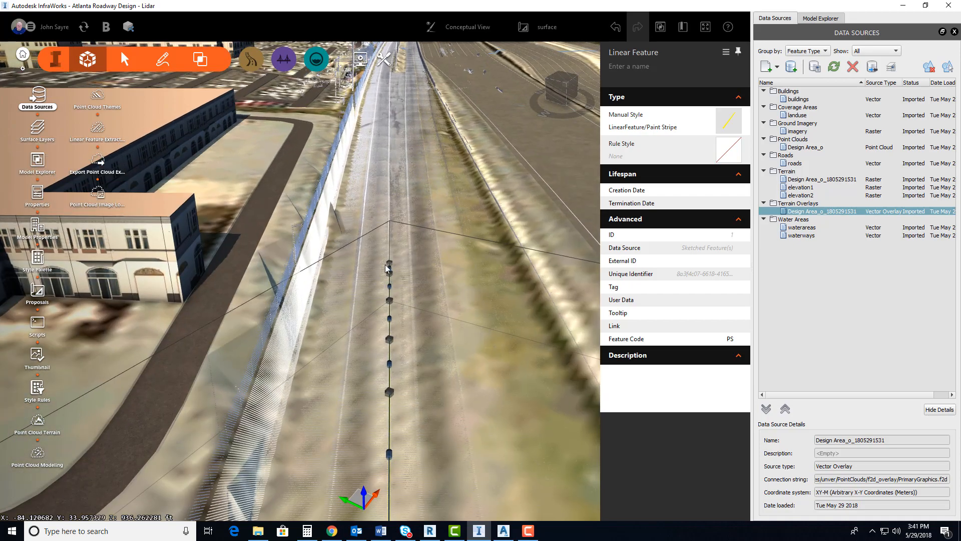
scroll(388, 276, "down", 3)
scroll(408, 300, "down", 3)
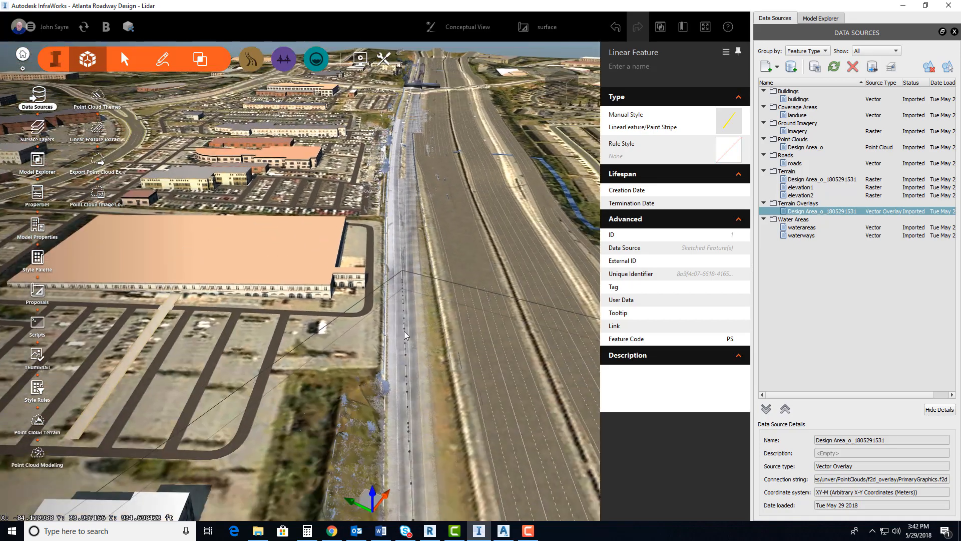
scroll(390, 303, "down", 2)
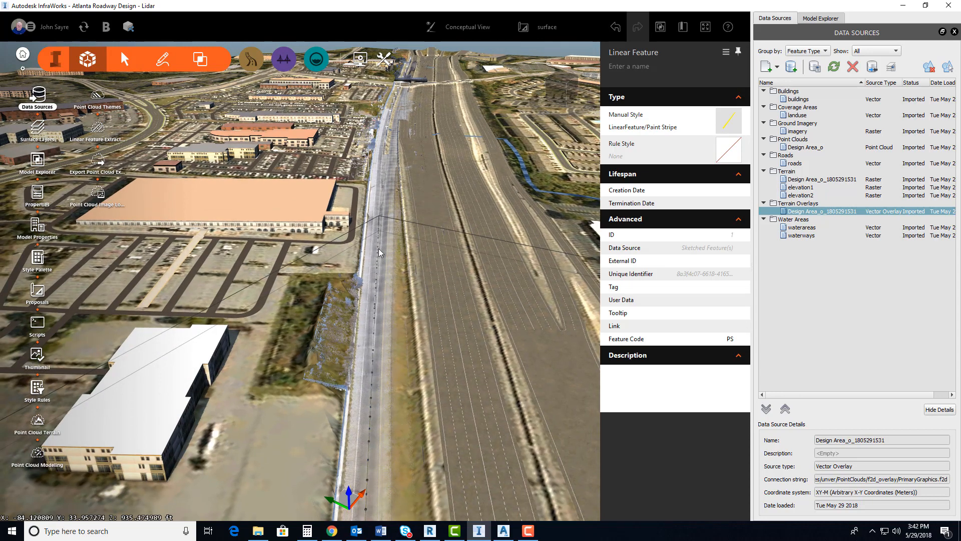
scroll(366, 350, "up", 2)
scroll(367, 354, "up", 2)
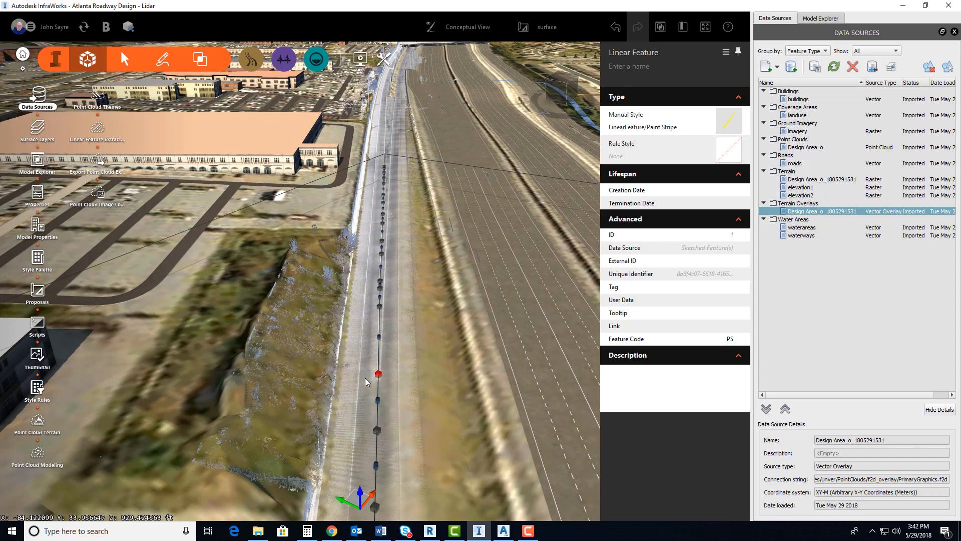
scroll(365, 377, "up", 2)
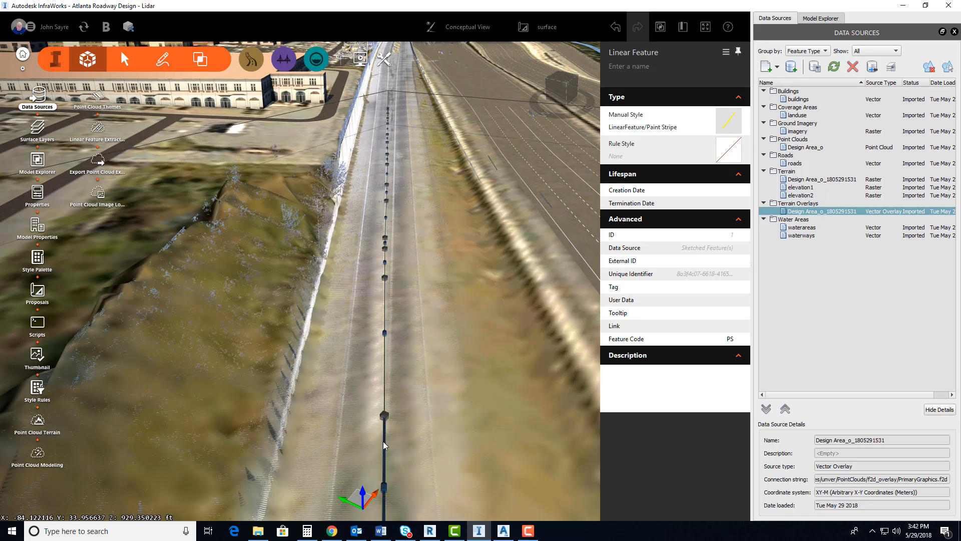
Split the extracted paint stripe where the good lane line match ends, and delete the section beyond the split
left_click(386, 432)
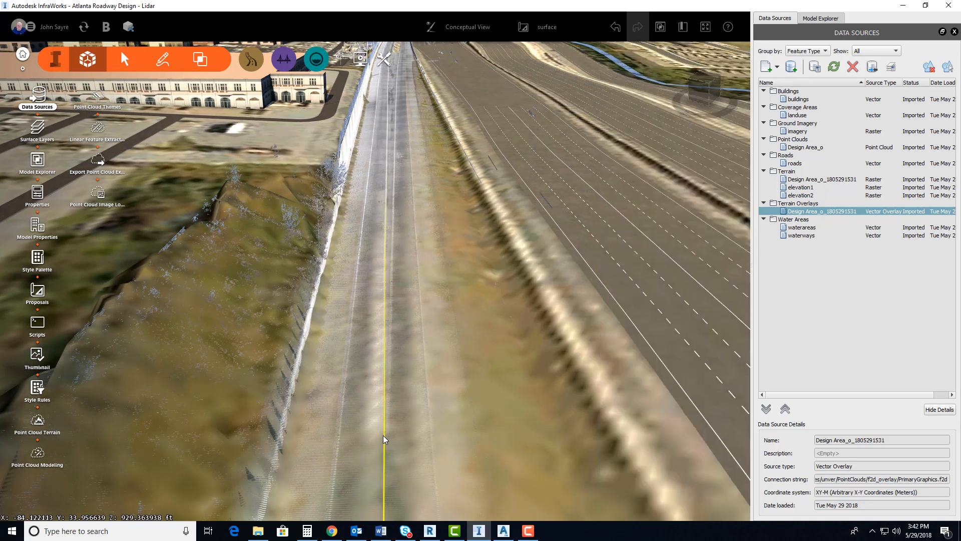
left_click(385, 430)
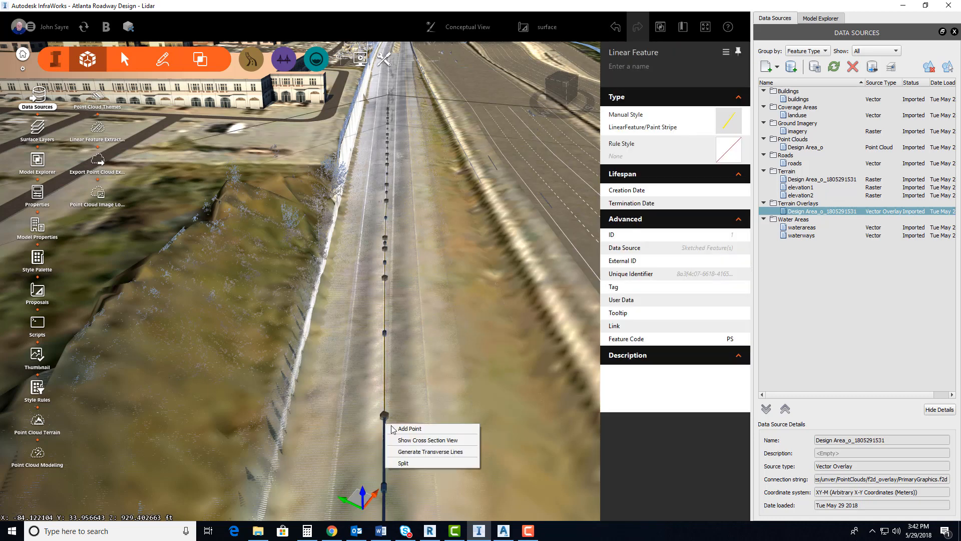
left_click(408, 463)
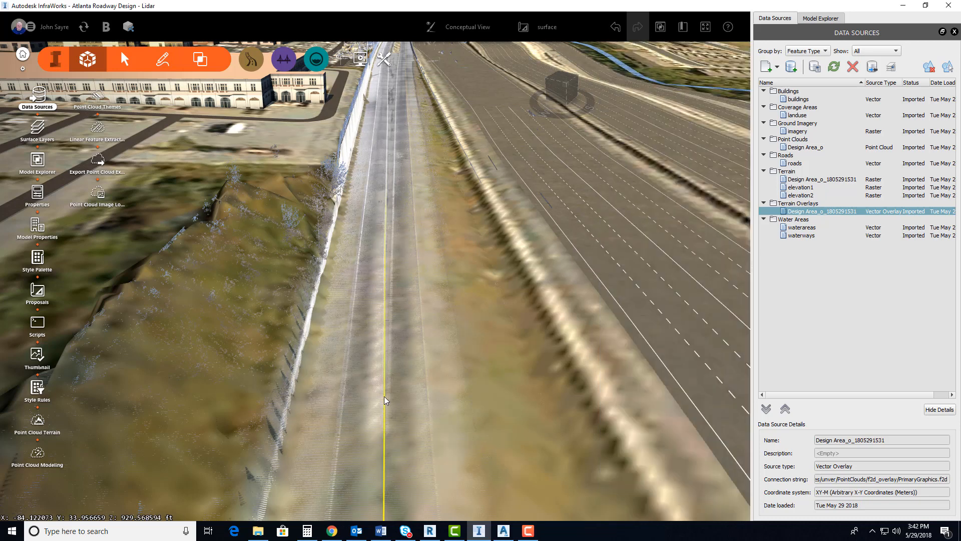
left_click(384, 399)
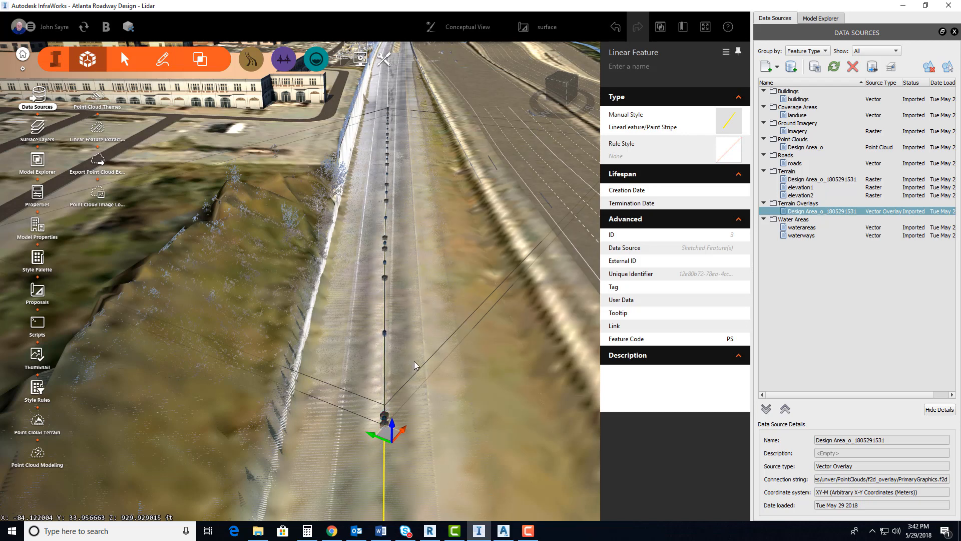
key("Delete")
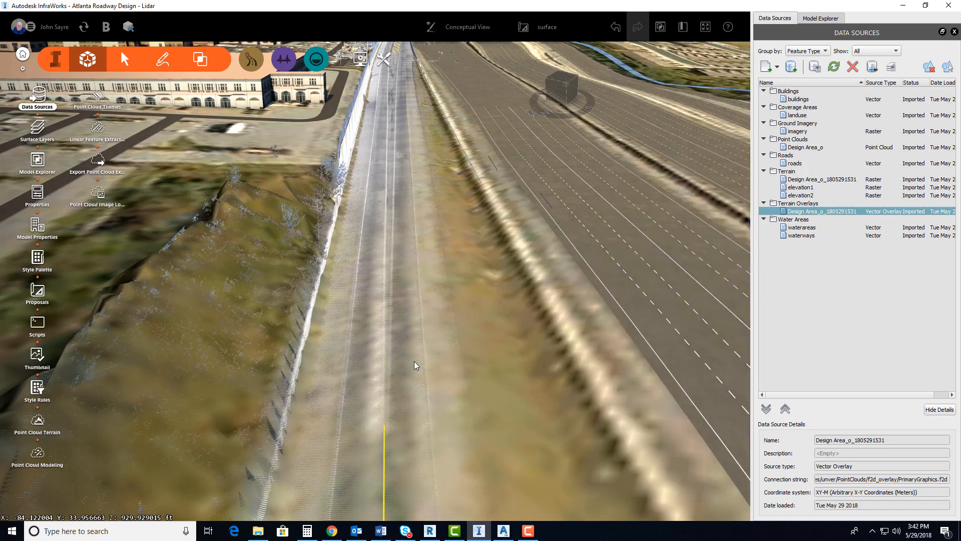
Follow the trimmed paint stripe back along the roadway to its starting end
scroll(409, 388, "down", 1)
scroll(411, 396, "down", 1)
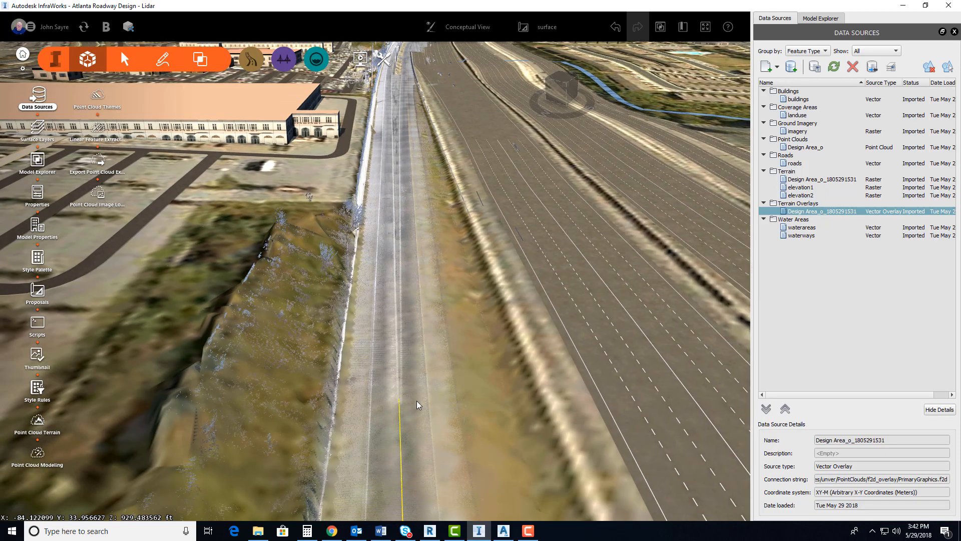
scroll(415, 396, "down", 3)
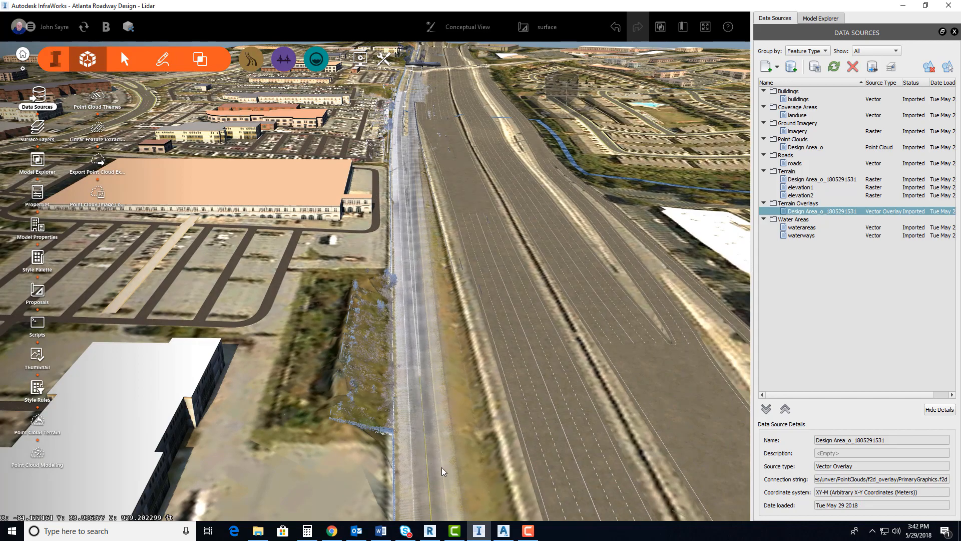
middle_click_drag(441, 467, 422, 275)
middle_click_drag(430, 440, 422, 250)
middle_click_drag(429, 425, 418, 155)
middle_click_drag(414, 441, 402, 291)
middle_click_drag(391, 355, 387, 276)
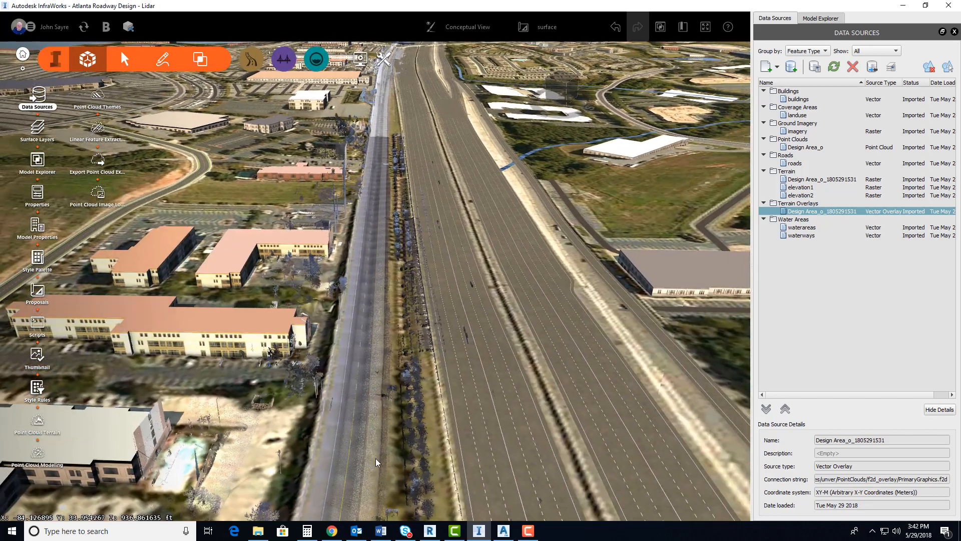
left_click_drag(375, 458, 377, 426)
scroll(378, 426, "down", 3)
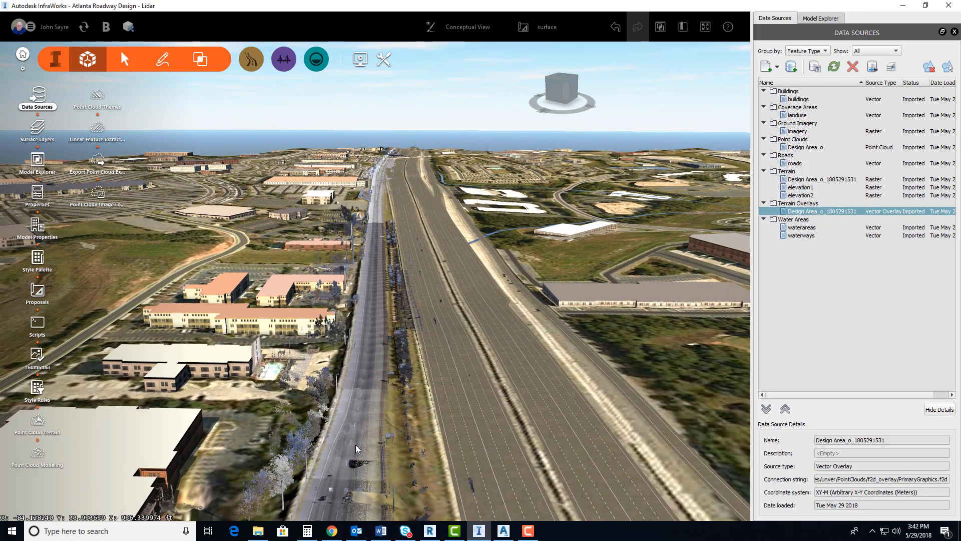
scroll(357, 441, "up", 3)
left_click_drag(415, 485, 413, 475)
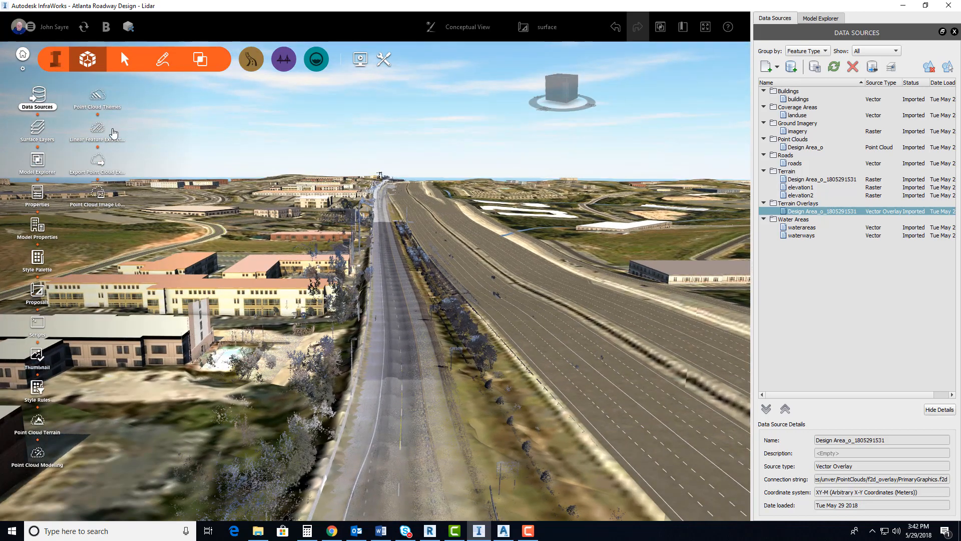
Extract a linear feature in automatic mode with the Edge of Pavement style, picking two points along the roadway's solid edge line beside the buildings
left_click(98, 128)
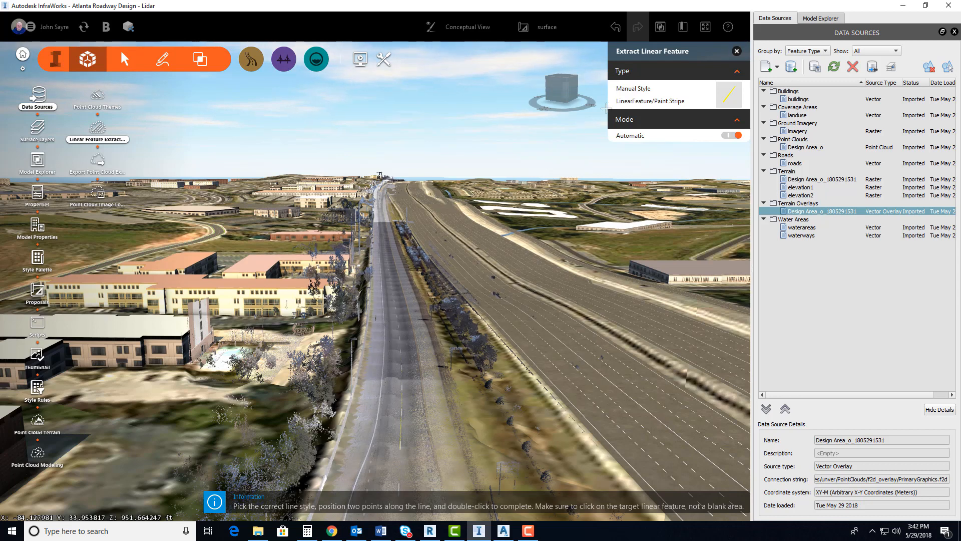
left_click(726, 98)
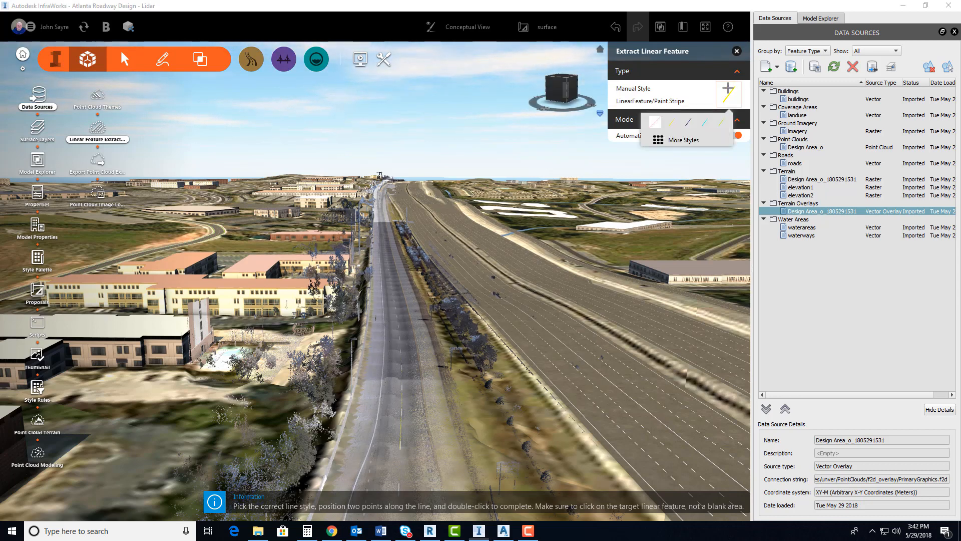
left_click(689, 122)
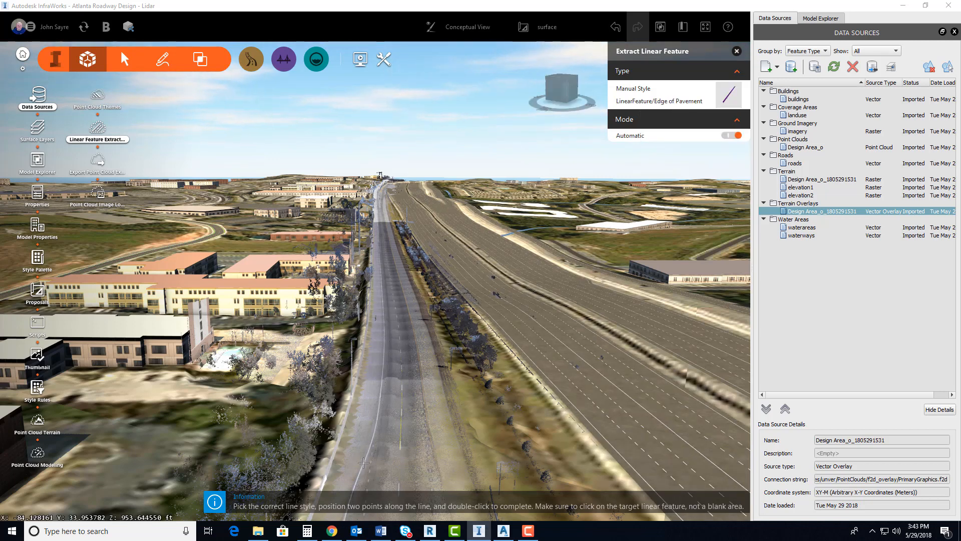
scroll(365, 466, "up", 1)
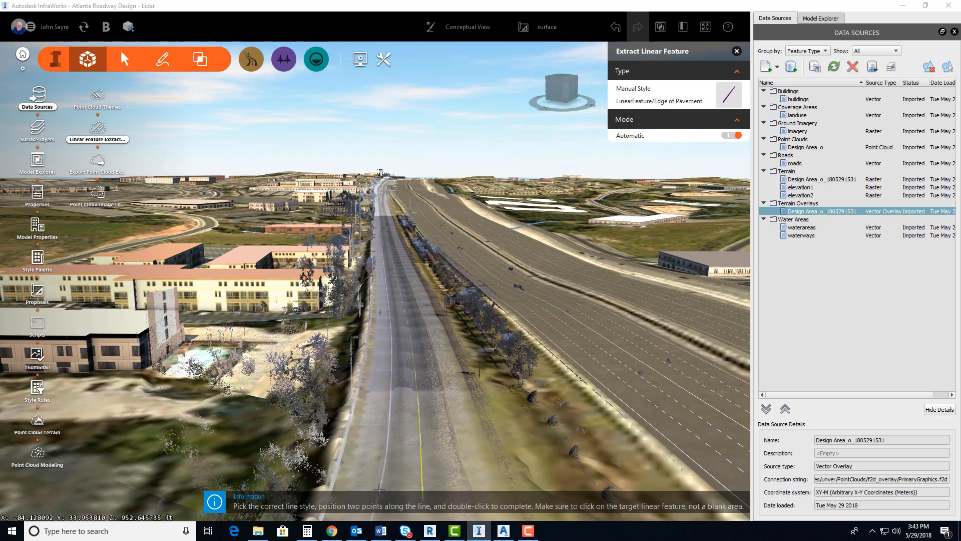
scroll(389, 464, "up", 1)
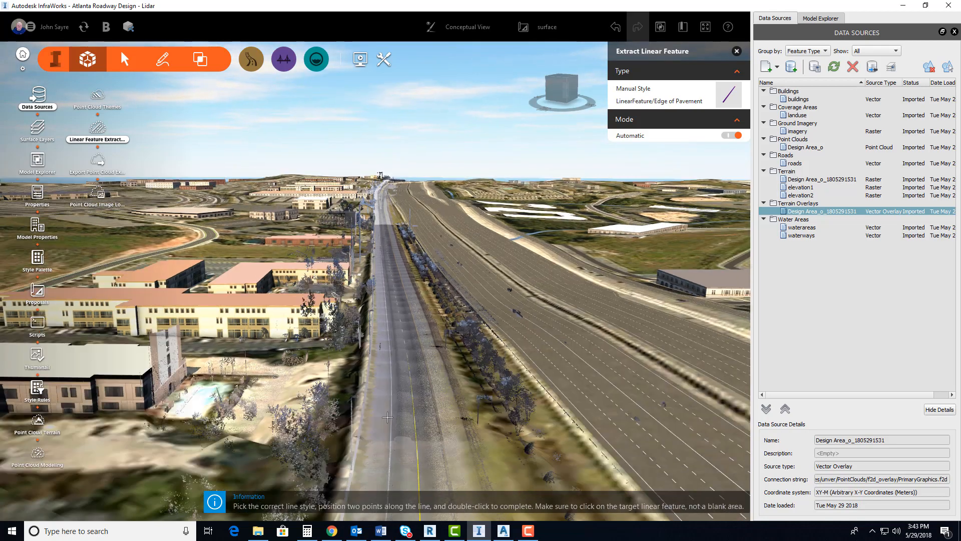
scroll(390, 399, "up", 2)
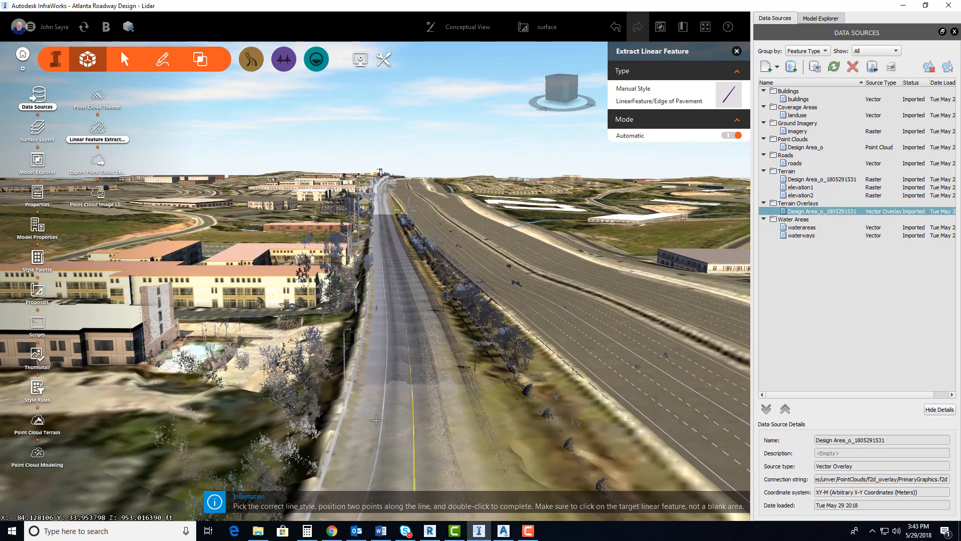
scroll(375, 419, "up", 2)
left_click(372, 406)
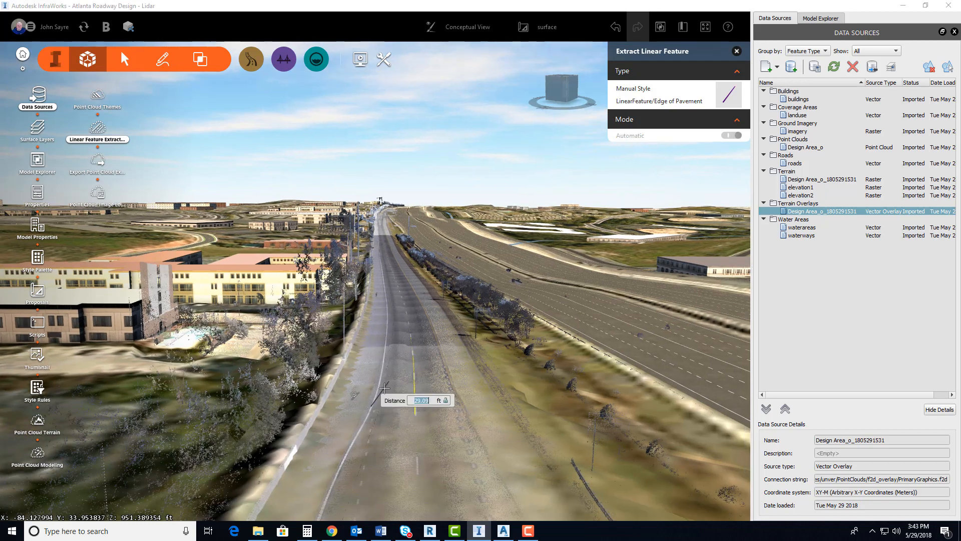
left_click(381, 382)
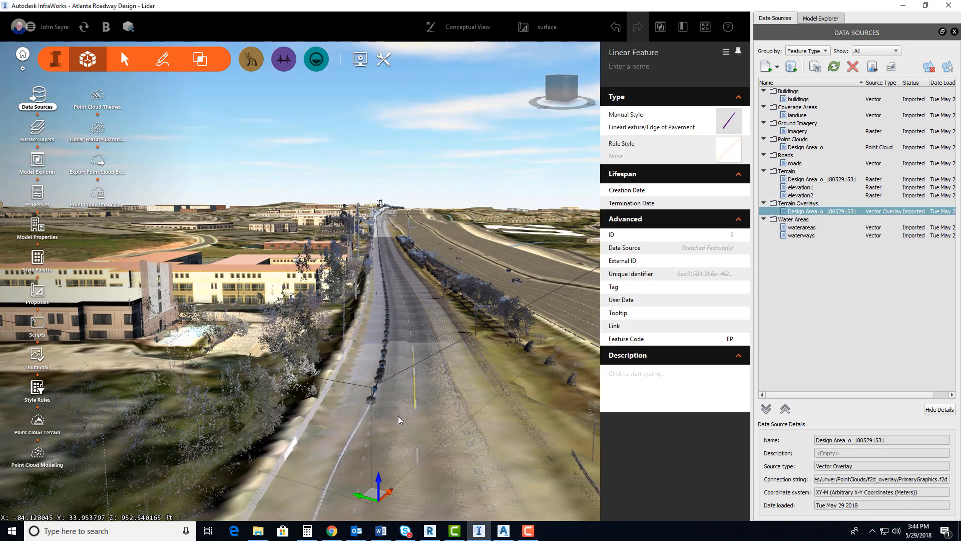
Examine how the extracted edge of pavement line and its vertices follow the roadway to the far end, and return to the start
scroll(398, 416, "up", 1)
left_click_drag(396, 418, 396, 431)
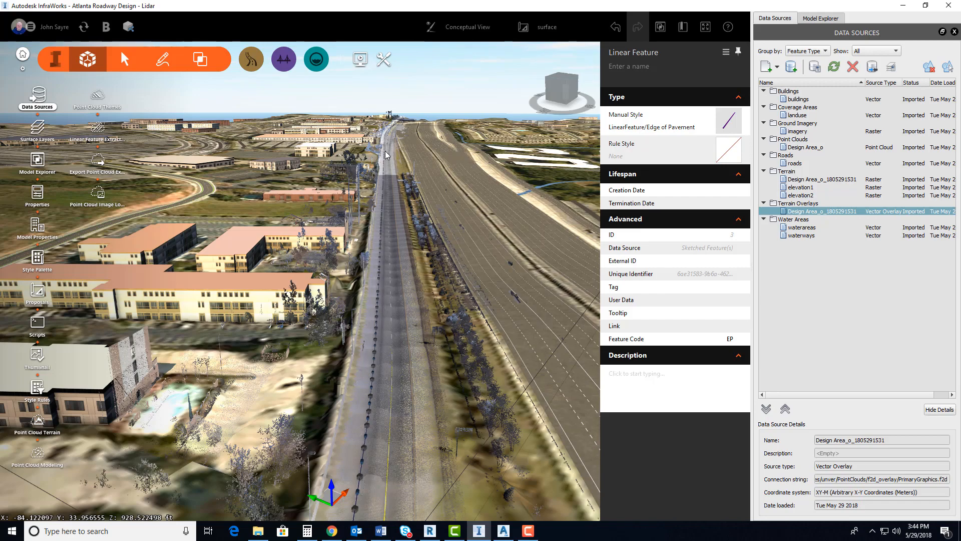
left_click_drag(396, 315, 350, 270)
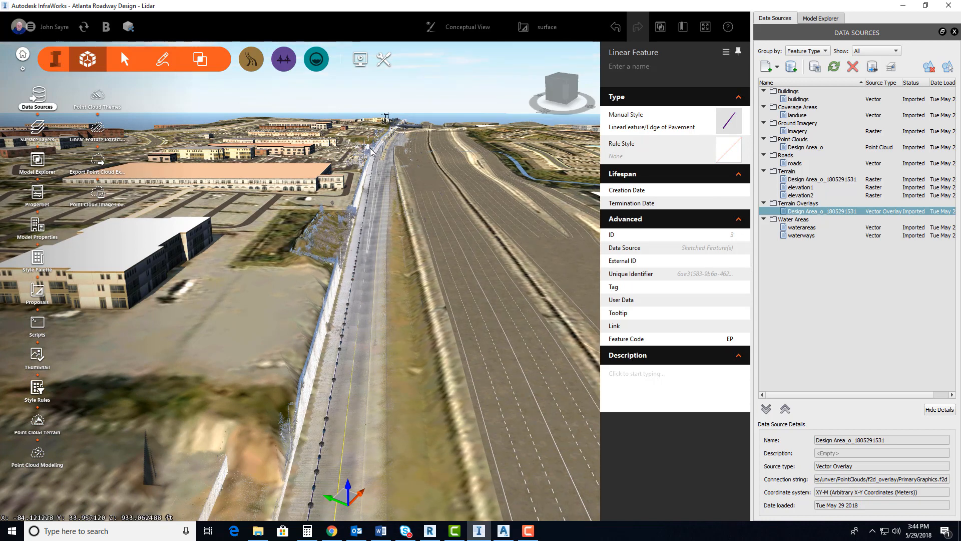
scroll(357, 248, "up", 3)
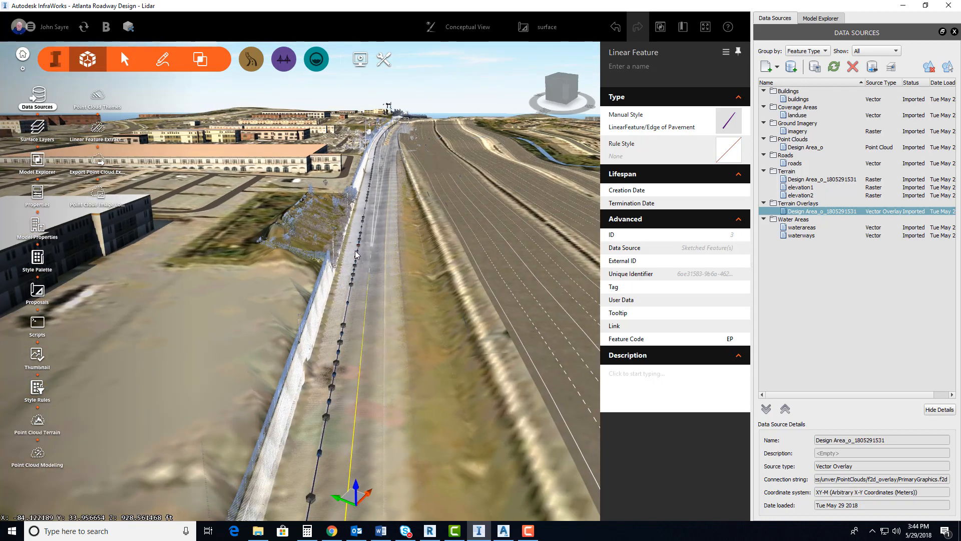
scroll(354, 257, "up", 2)
scroll(357, 249, "up", 2)
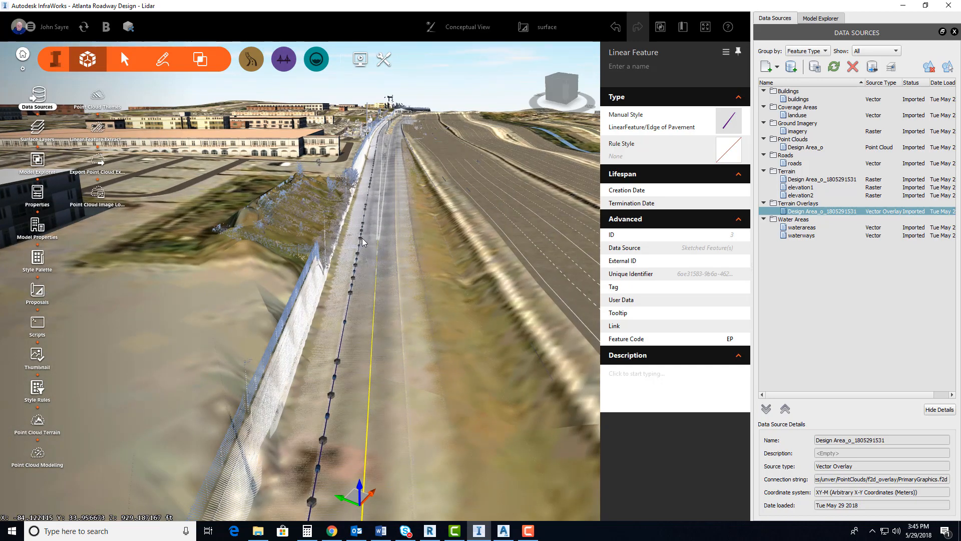
key("Escape")
scroll(373, 252, "down", 6)
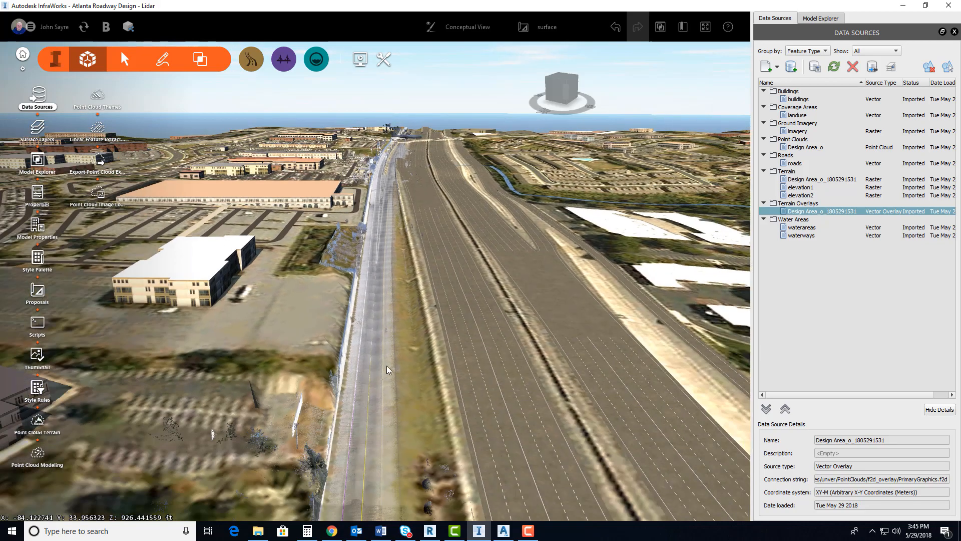
scroll(387, 365, "down", 5)
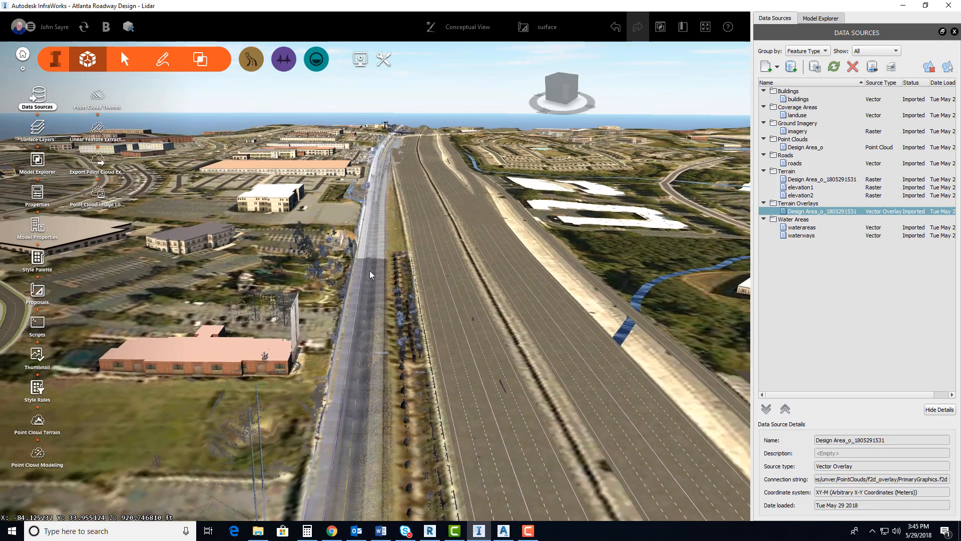
middle_click_drag(369, 270, 371, 230)
middle_click_drag(374, 423, 370, 315)
middle_click_drag(362, 461, 375, 351)
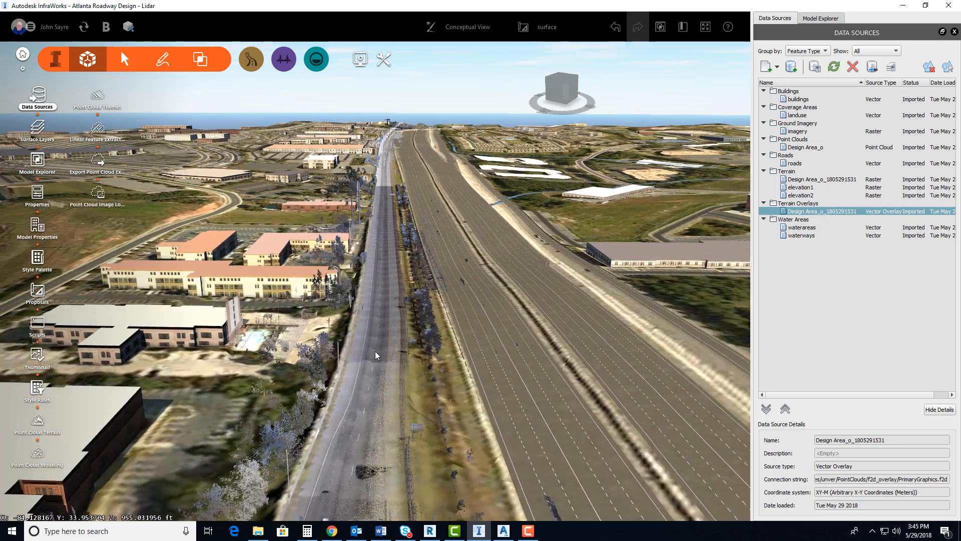
scroll(375, 351, "up", 5)
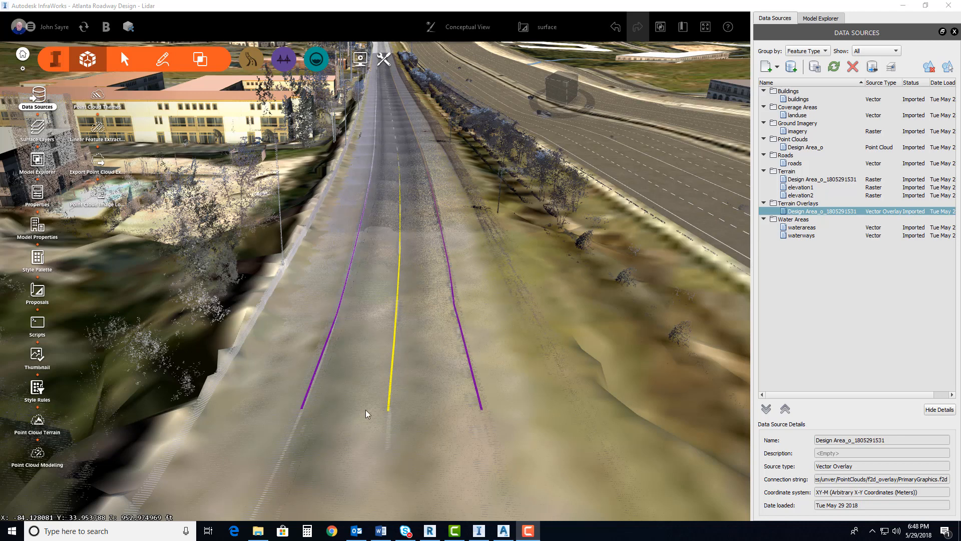
Show the cross section view of the yellow paint stripe near its start, and place its window over the model view
left_click(391, 390)
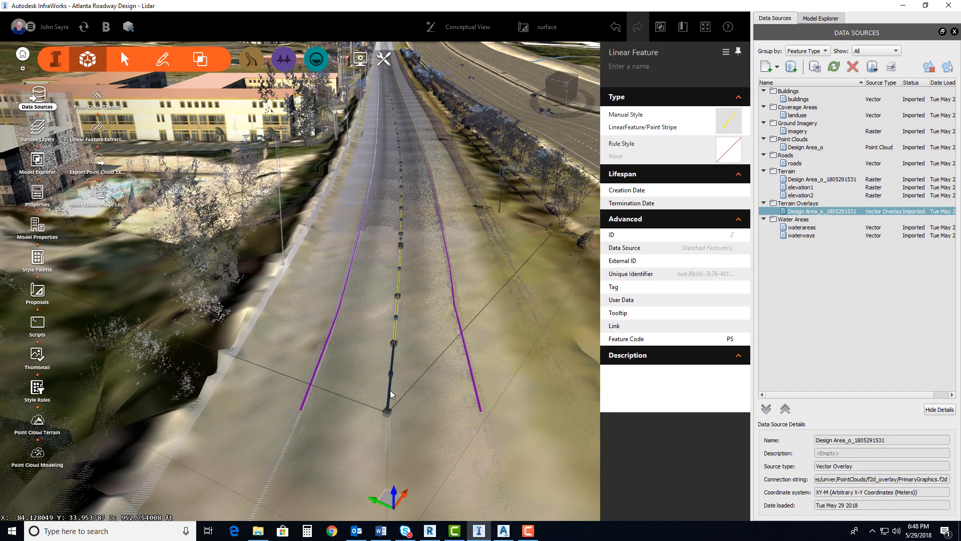
right_click(390, 391)
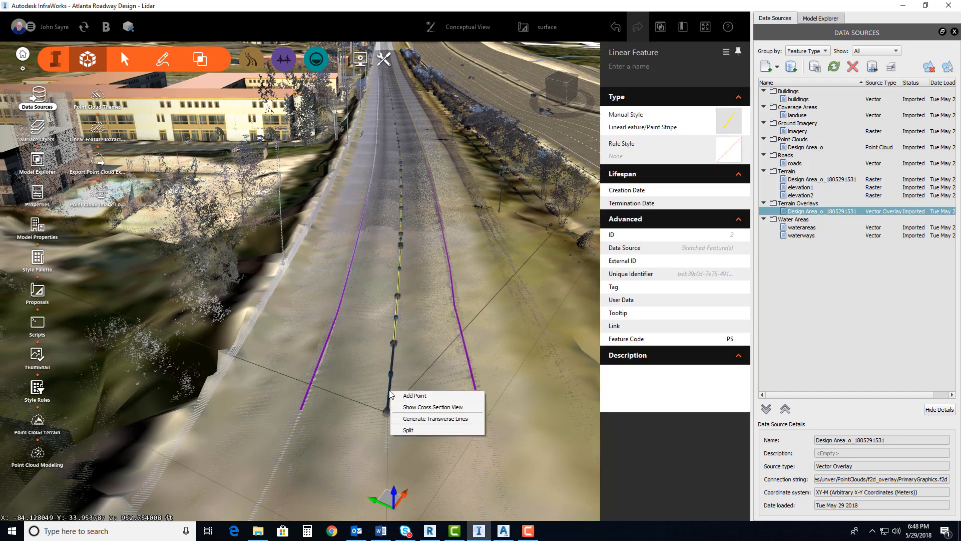
left_click(421, 407)
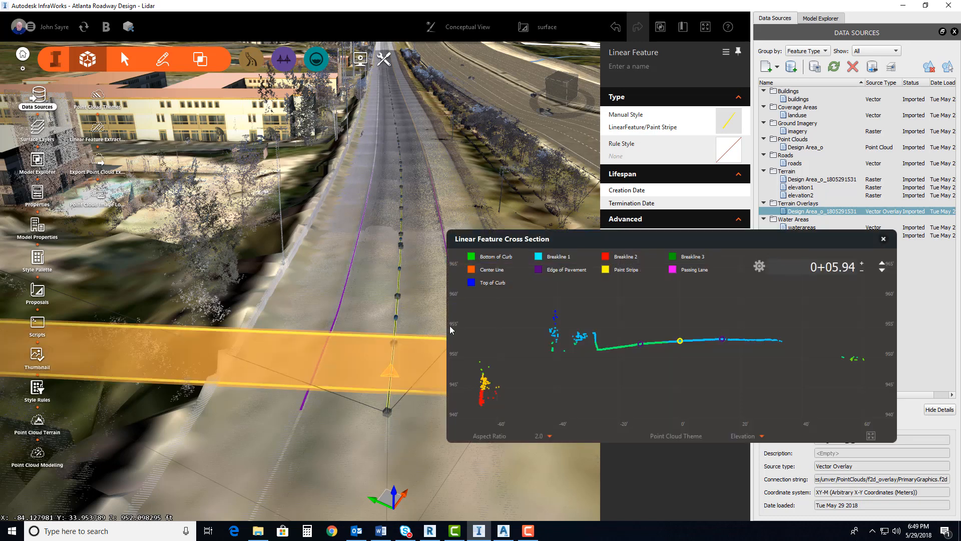
left_click_drag(598, 243, 403, 259)
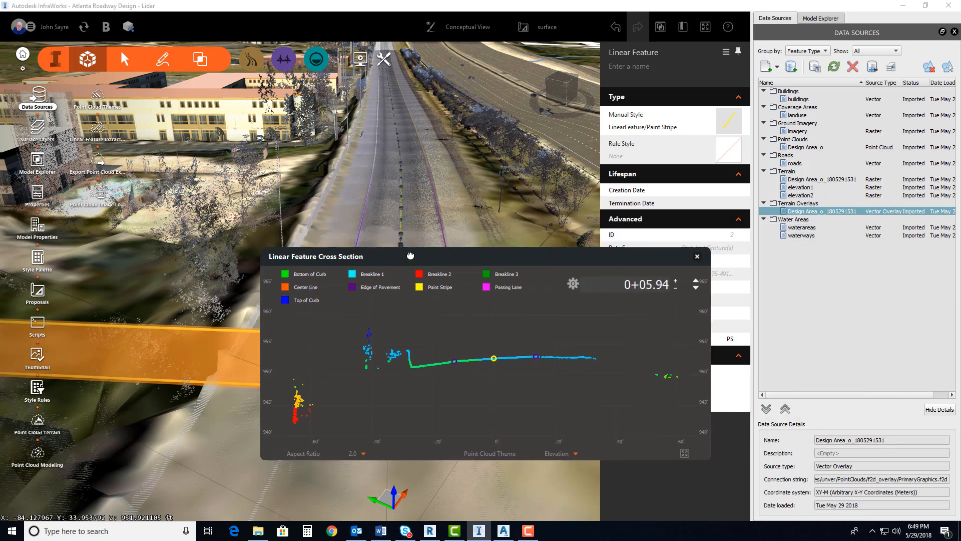
left_click_drag(464, 258, 427, 201)
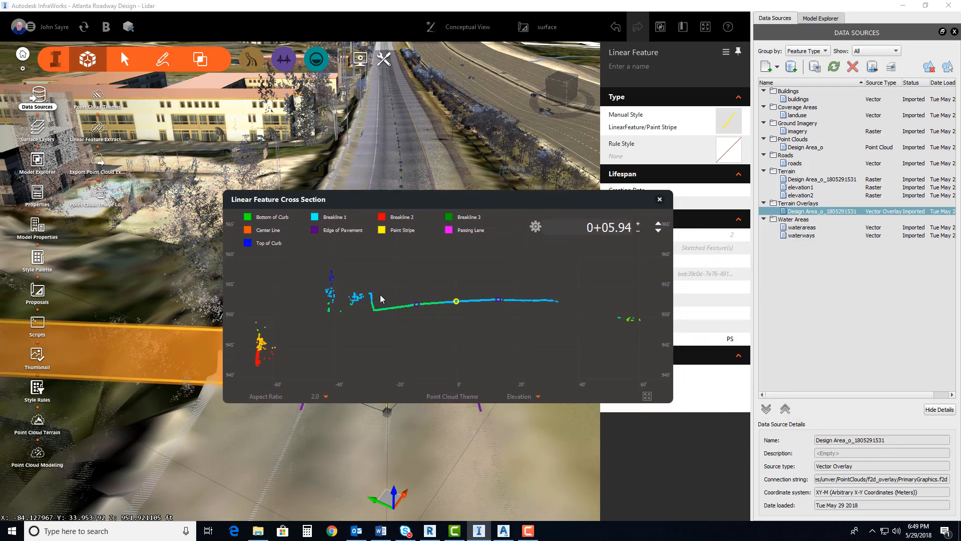
Set the cross section interval to 50 ft and the thickness to 5 ft
left_click(536, 228)
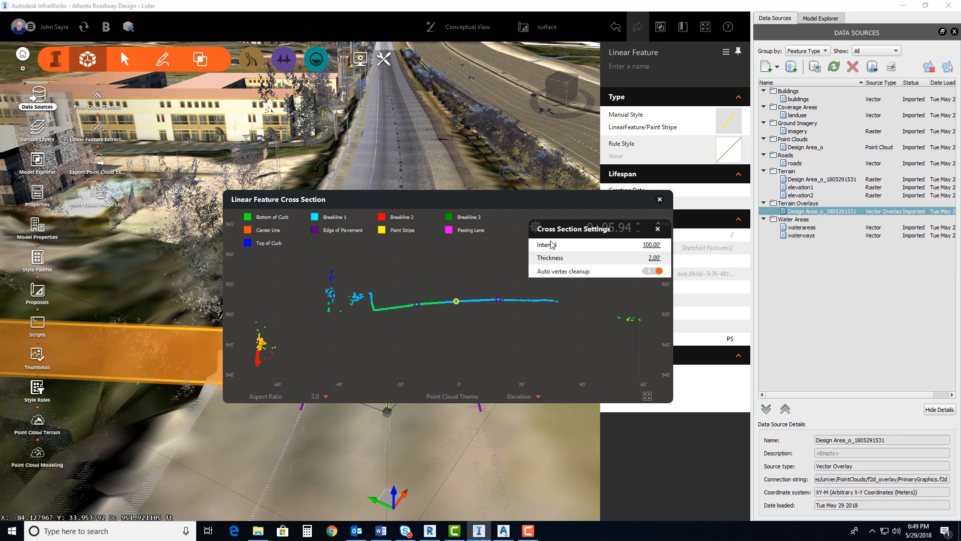
left_click(650, 245)
type("50")
left_click(646, 258)
type("5")
key("Return")
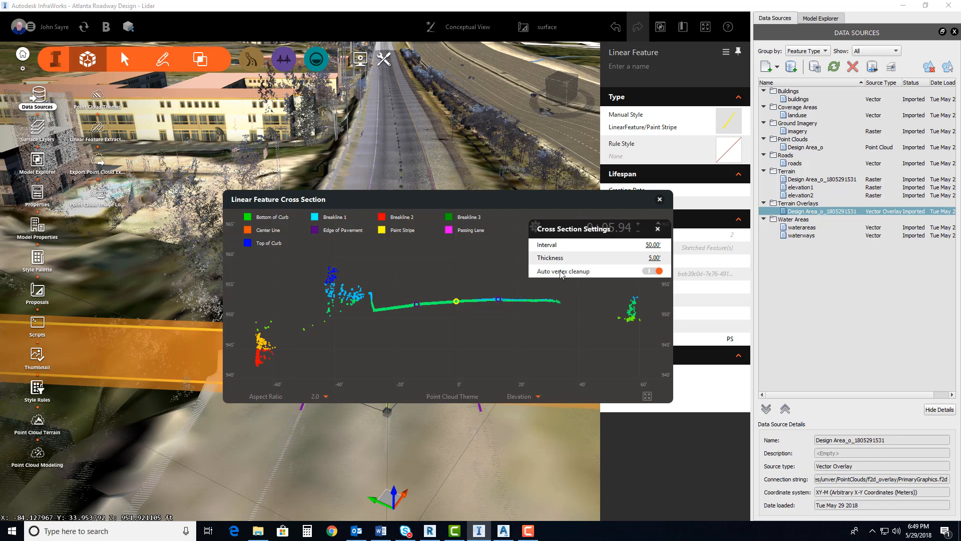
Set the cross section thickness to 2 ft
left_click(650, 258)
type("2")
key("Return")
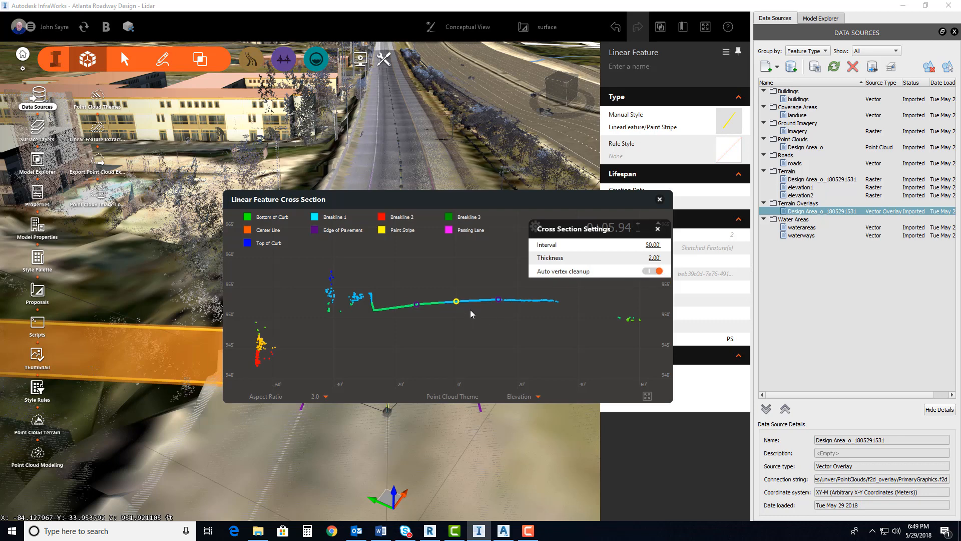
scroll(457, 310, "up", 2)
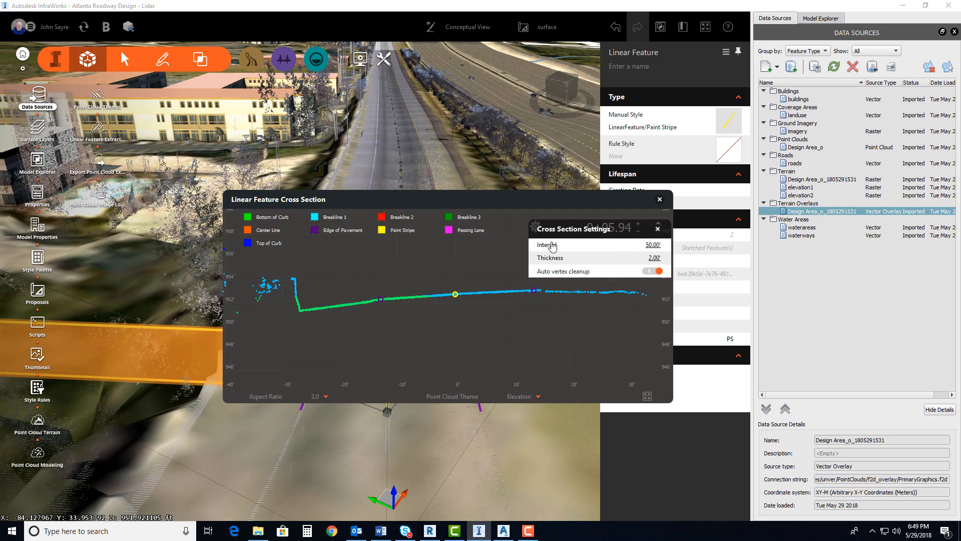
Close the cross section settings, and examine the paint stripe's sections at 50 ft increments out to station 2+00 and back to the start
left_click(658, 228)
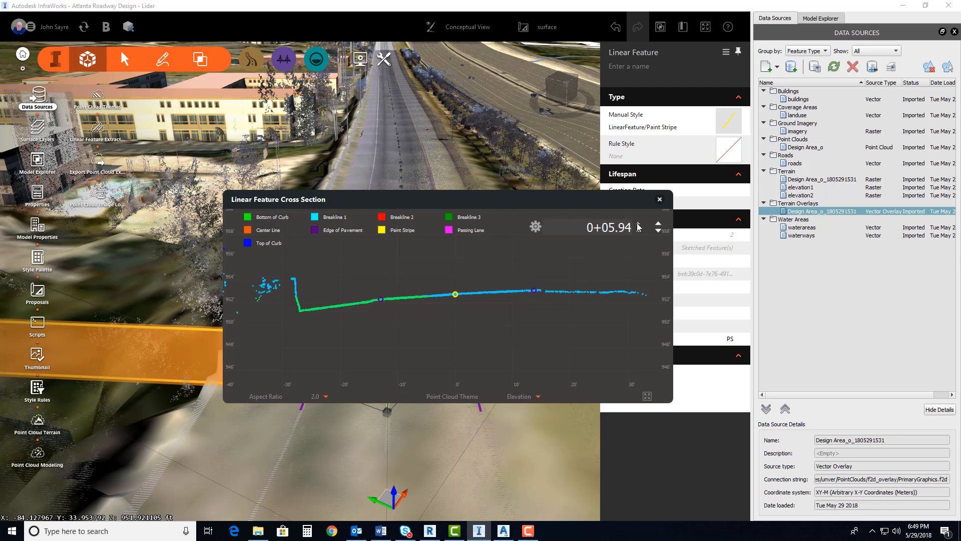
left_click(638, 224)
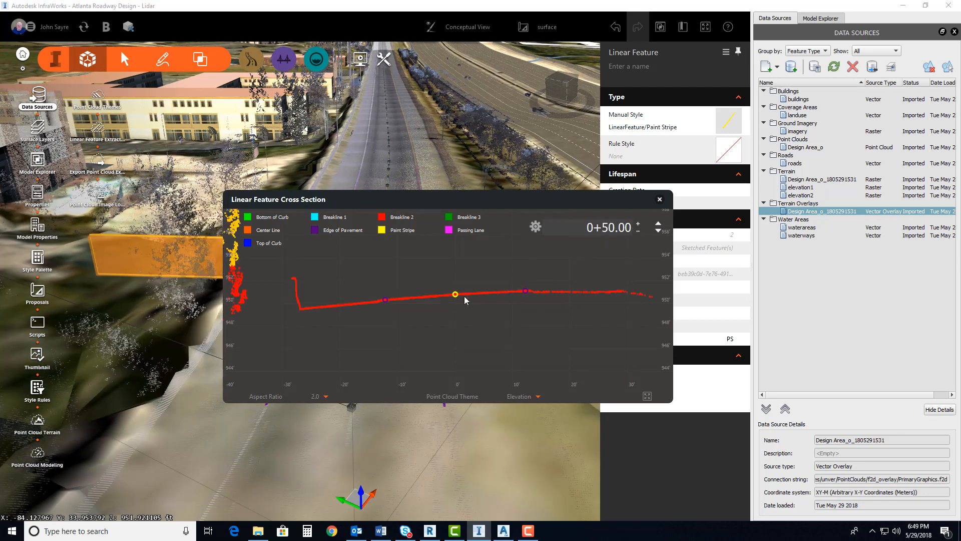
left_click(638, 224)
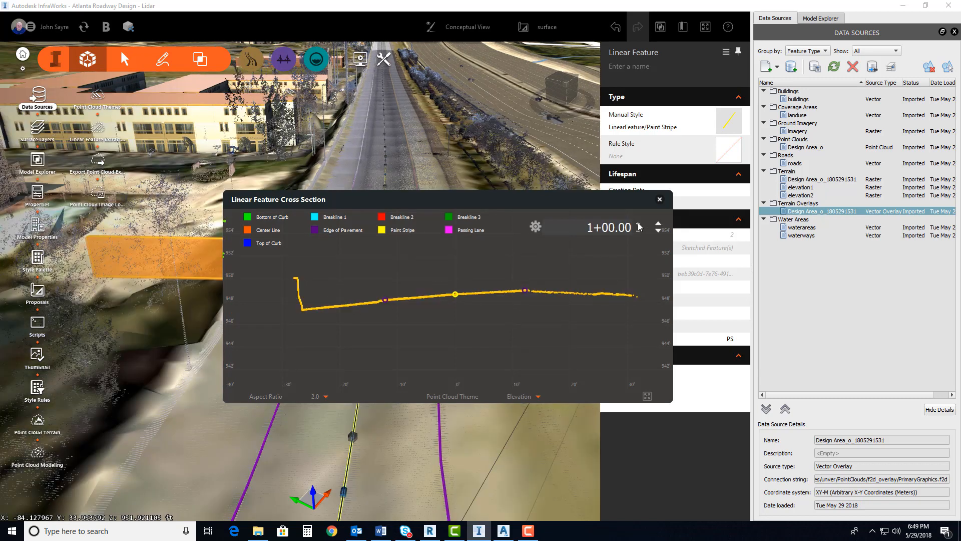
left_click(638, 225)
left_click(639, 225)
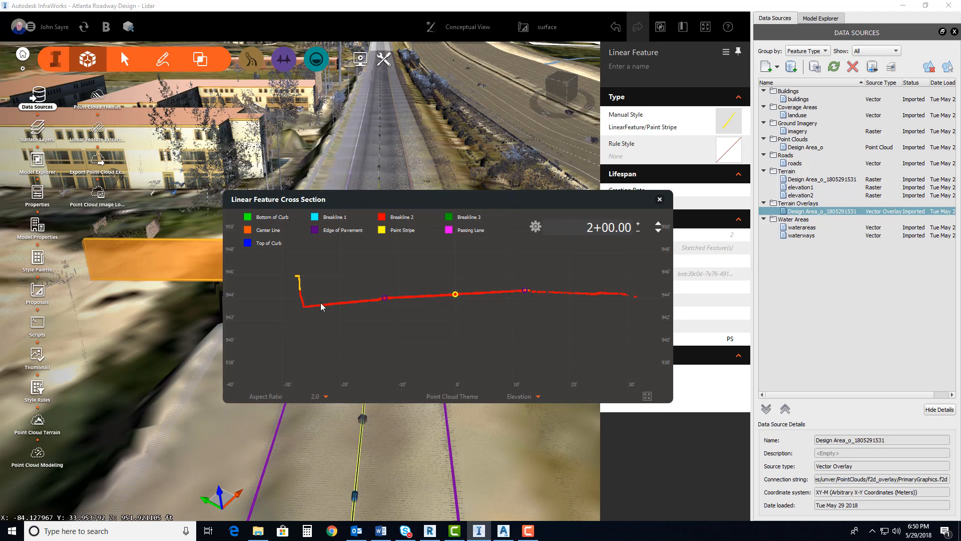
left_click(638, 233)
left_click(638, 233)
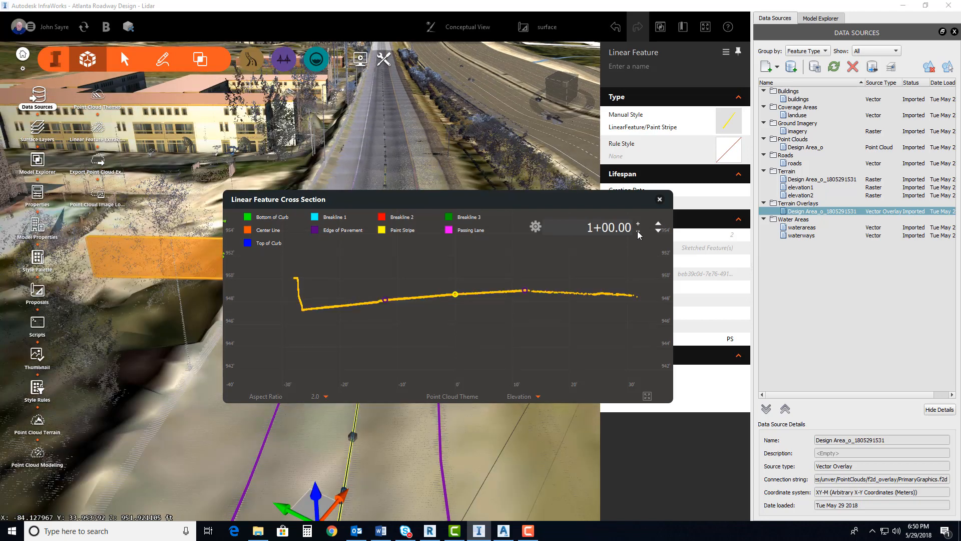
left_click(638, 233)
left_click(638, 233)
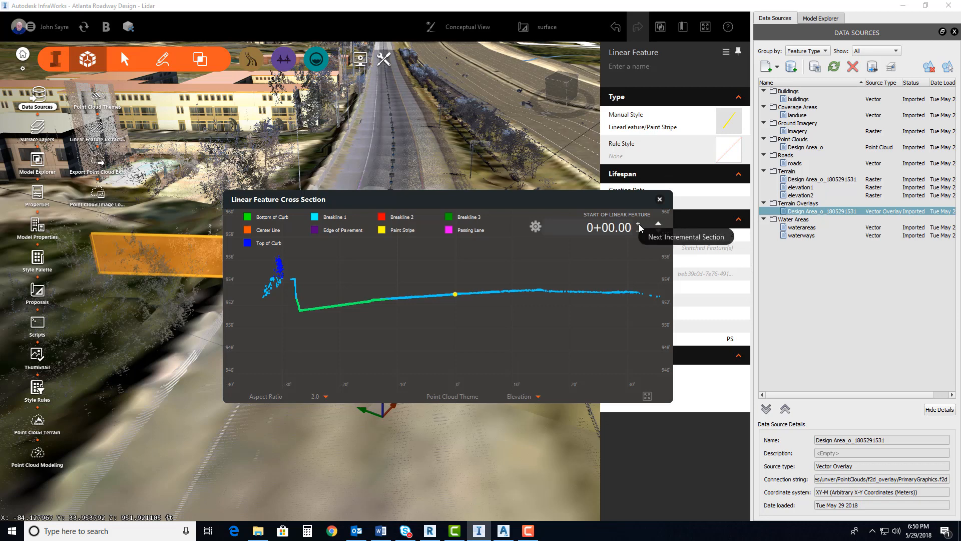
At station 0+50, add a Breakline 1 vertex and place it on the point cloud at the base of the curb
left_click(639, 228)
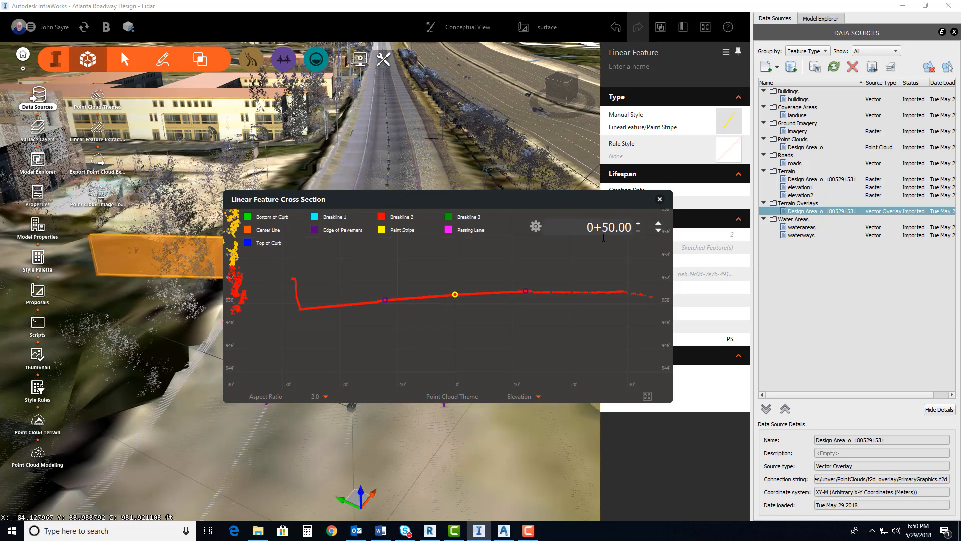
scroll(290, 307, "up", 2)
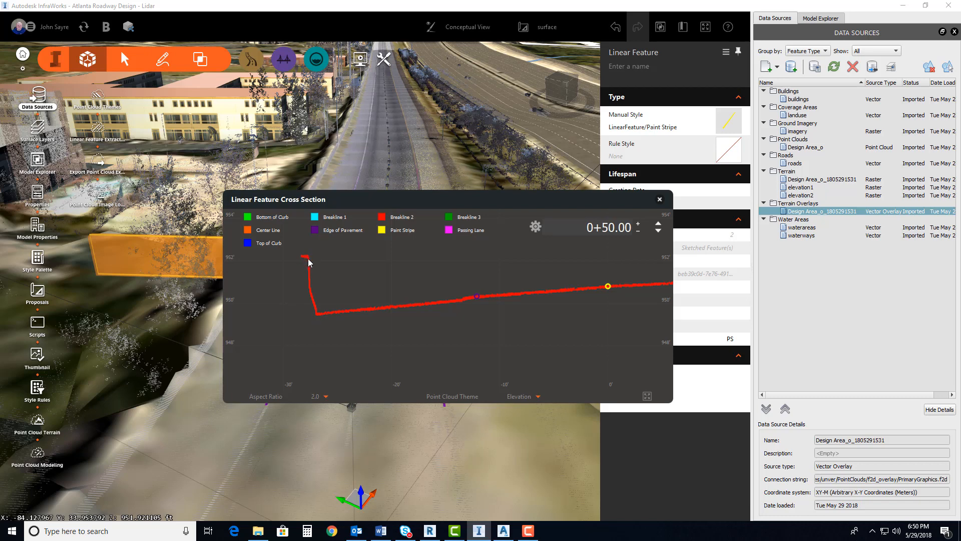
right_click(357, 279)
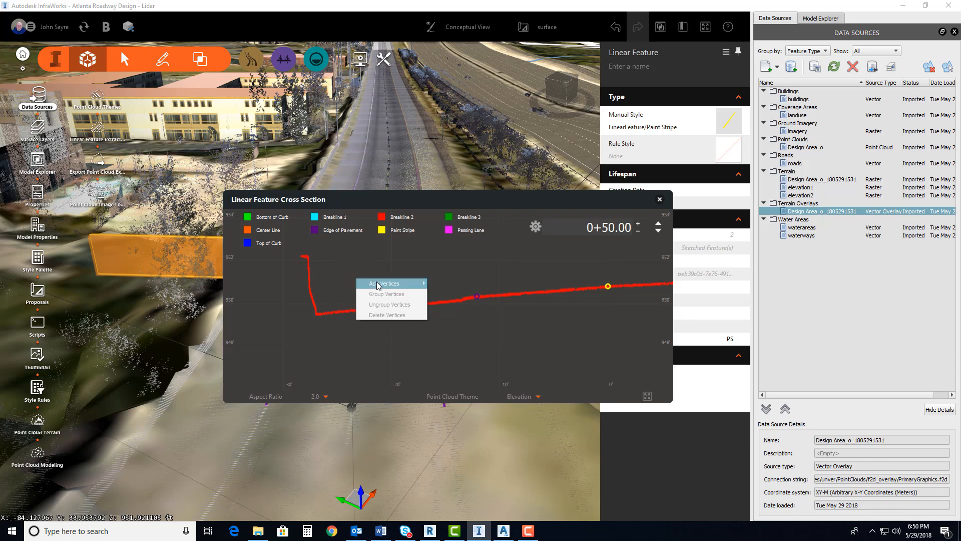
mouse_move(379, 283)
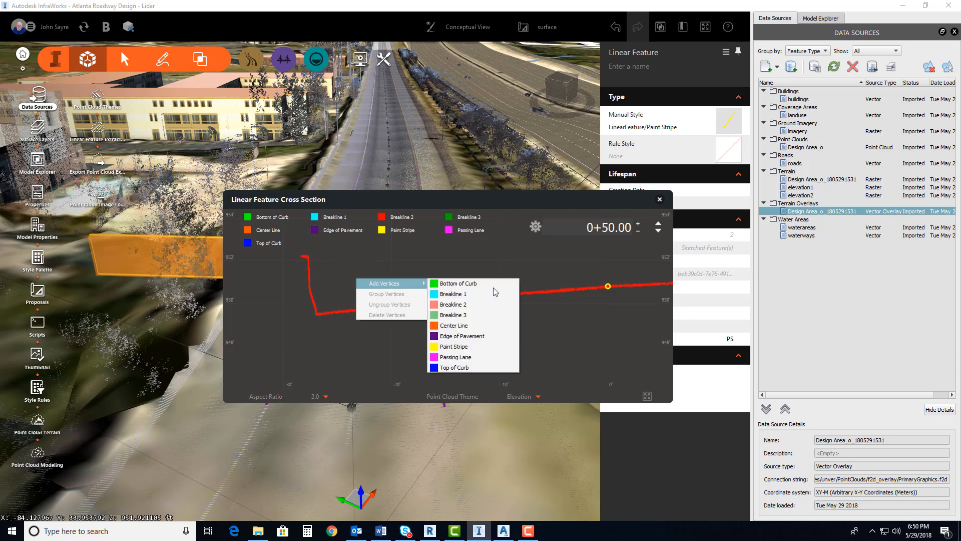
left_click(458, 294)
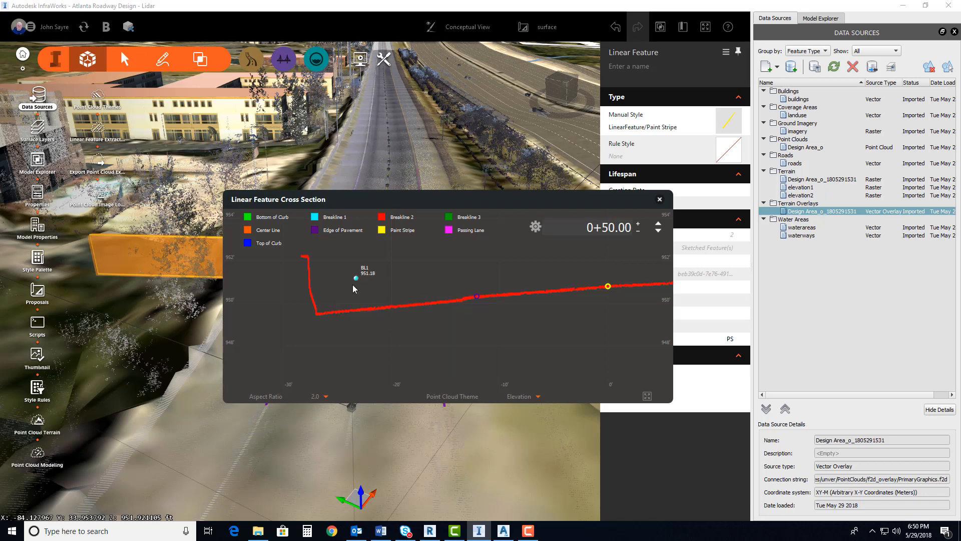
scroll(317, 299, "up", 3)
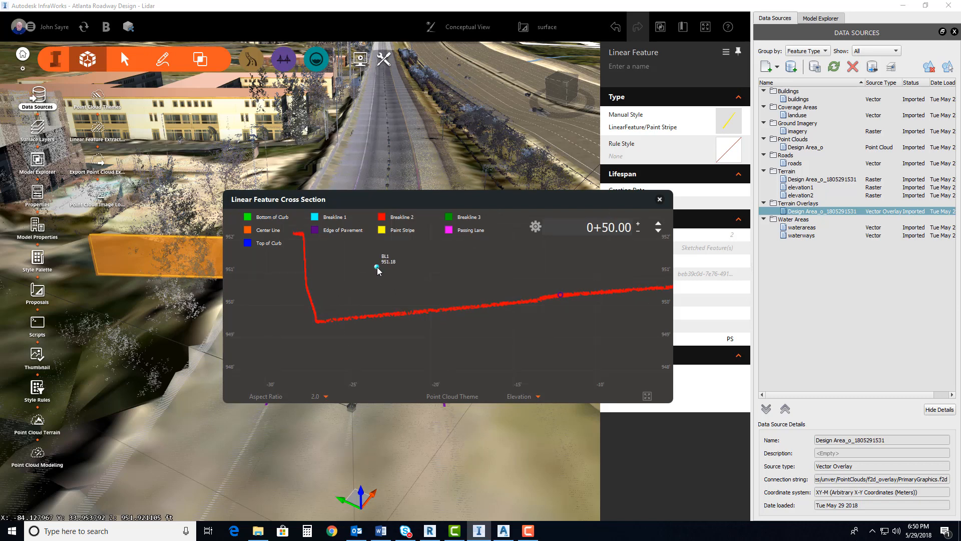
left_click_drag(376, 268, 317, 322)
Add a Breakline 2 vertex to the same section and place it on the point cloud at the top of the curb face
right_click(371, 270)
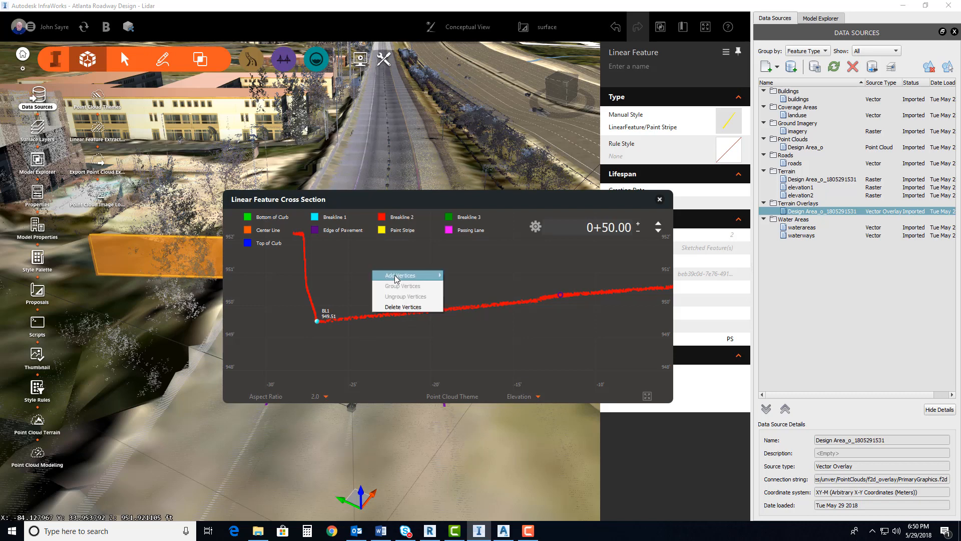
mouse_move(396, 279)
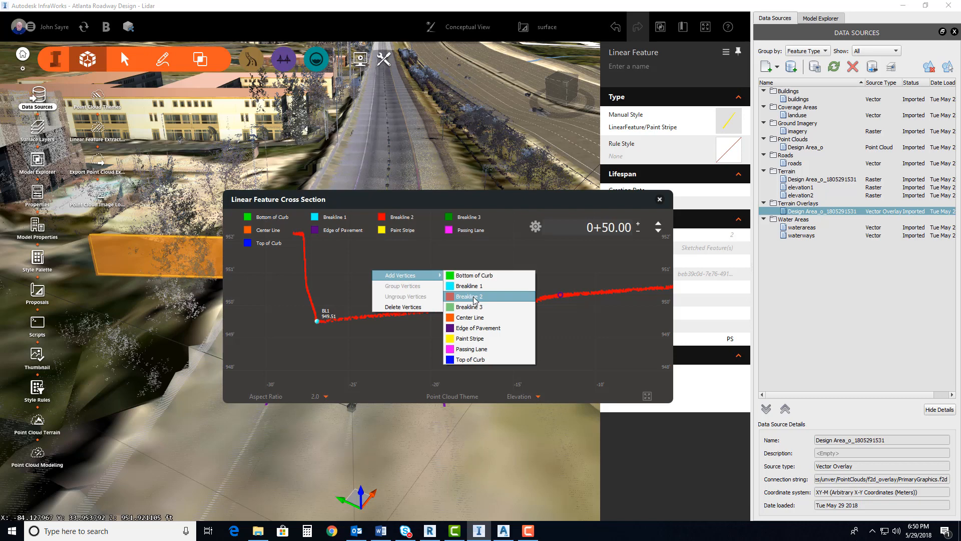
left_click(473, 296)
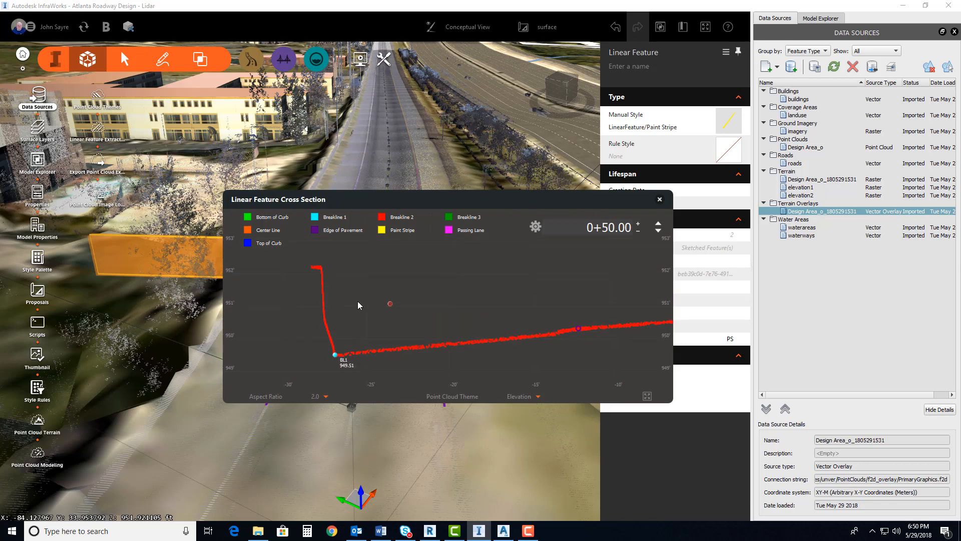
left_click_drag(390, 304, 321, 268)
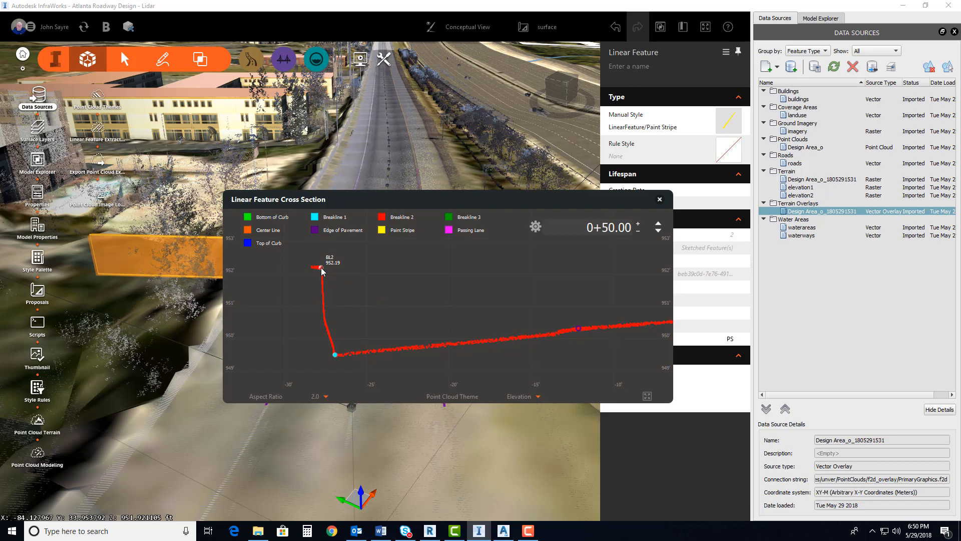
left_click(335, 354)
Move the cross section window clear of the curb in the model view, and advance the section to station 1+00
scroll(394, 323, "down", 3)
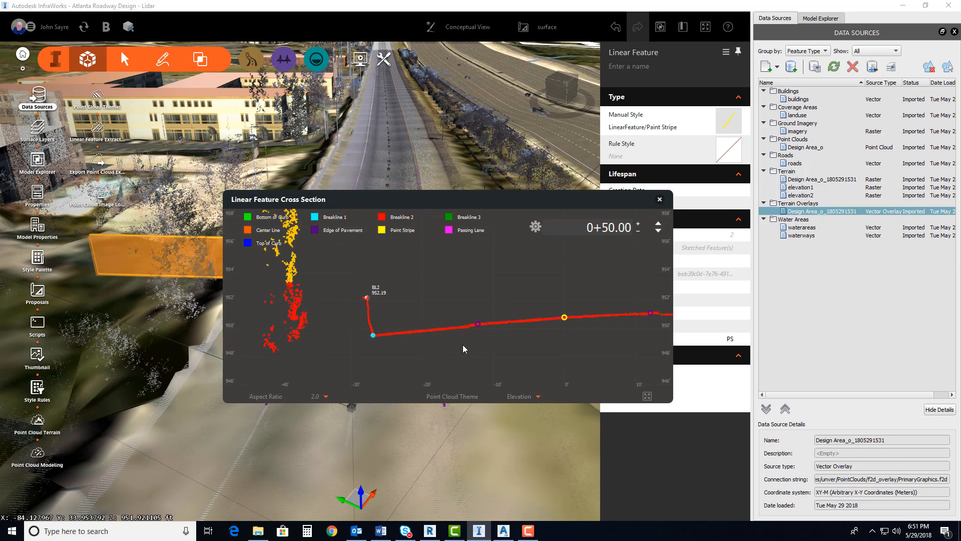
scroll(413, 346, "down", 3)
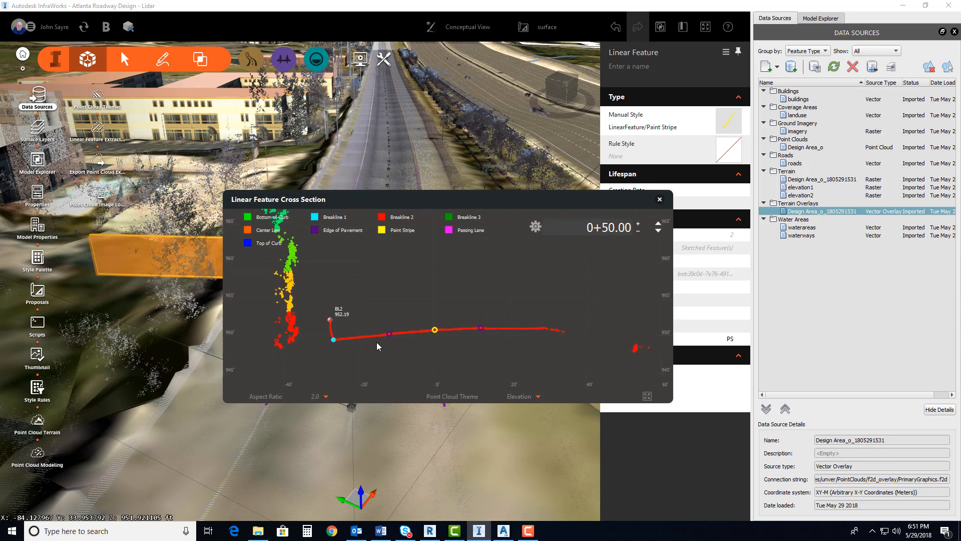
left_click_drag(425, 344, 414, 336)
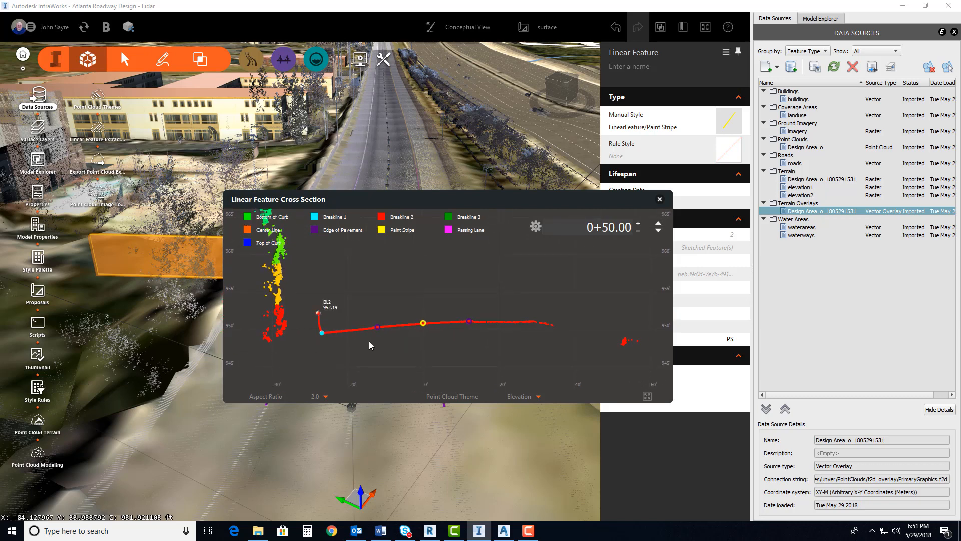
left_click_drag(400, 203, 533, 161)
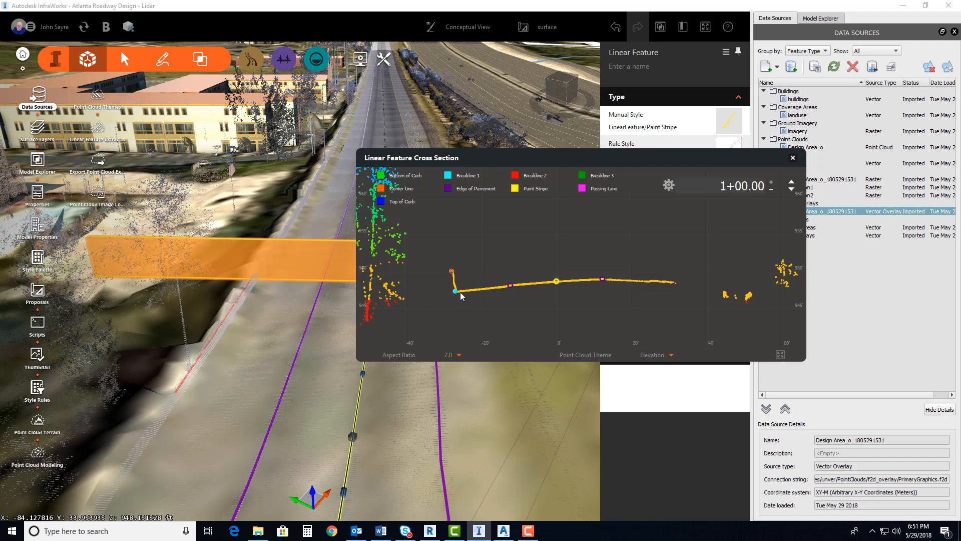
At station 1+00, align the Breakline 2 vertex with the top of the curb and the Breakline 1 vertex with its base
scroll(456, 296, "up", 4)
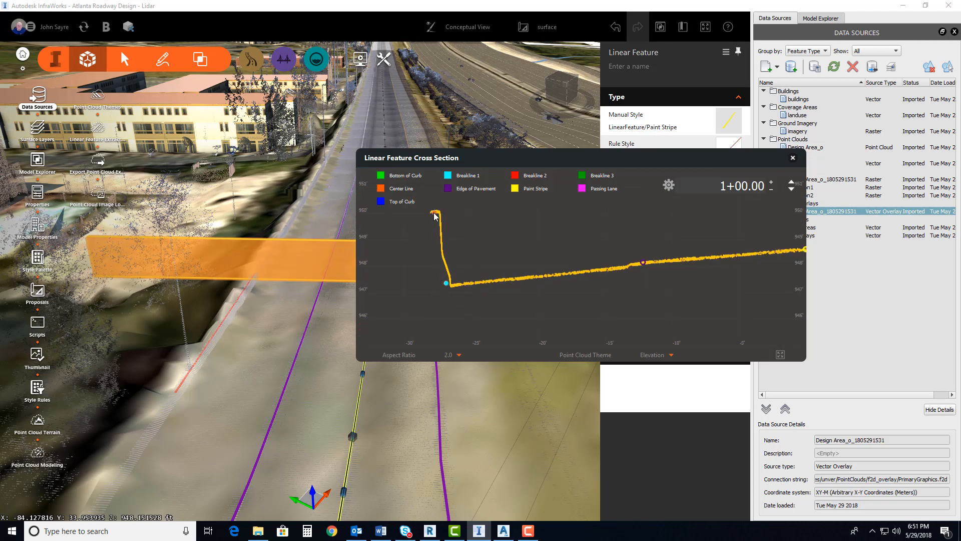
scroll(434, 216, "up", 2)
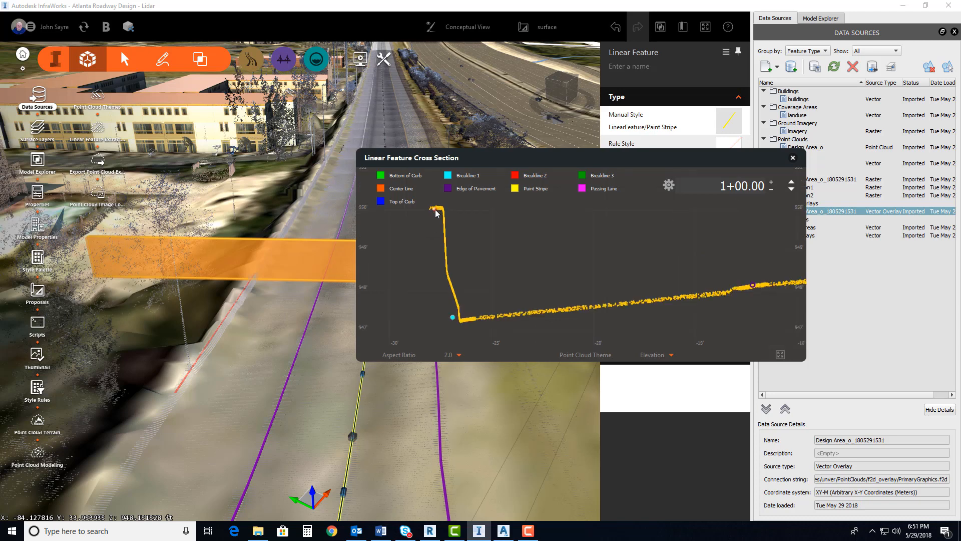
scroll(439, 248, "up", 2)
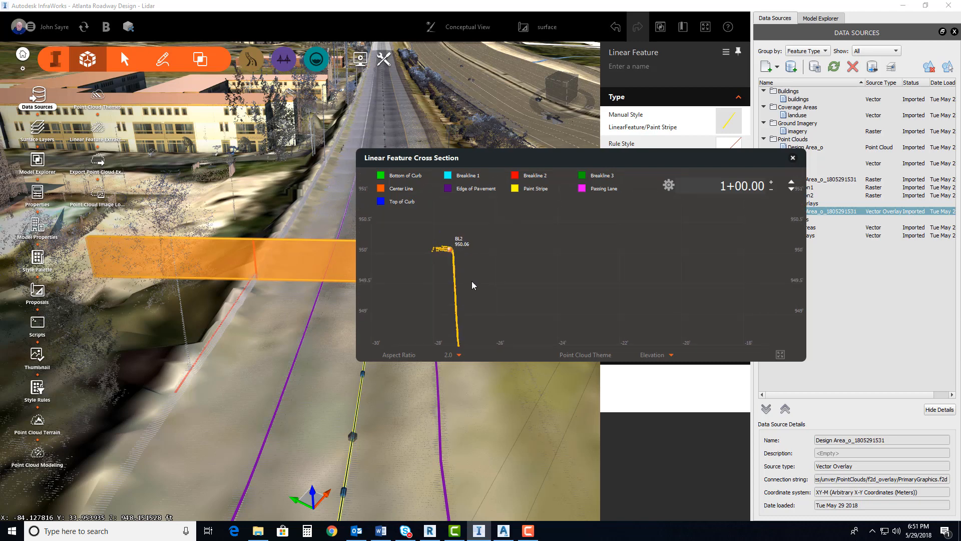
scroll(472, 313, "down", 3)
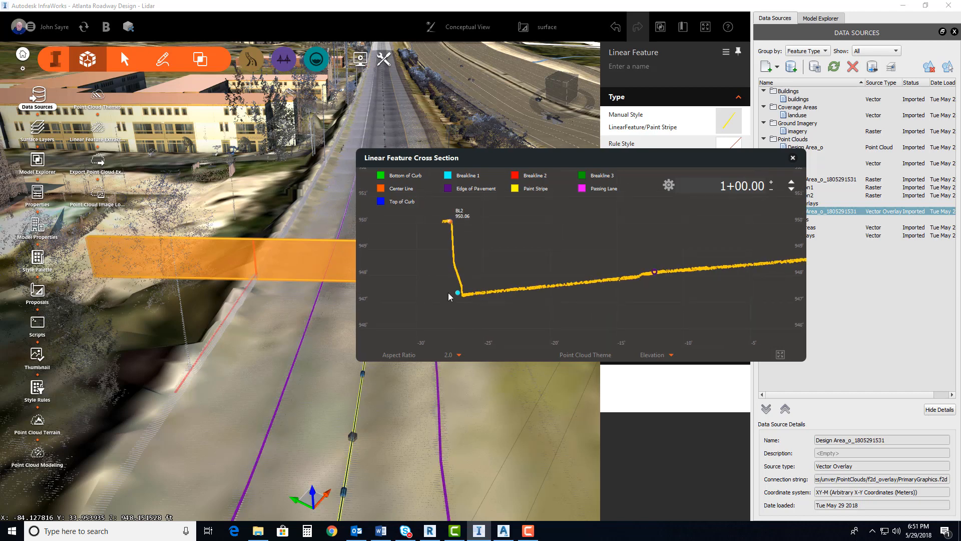
scroll(465, 294, "up", 2)
left_click_drag(471, 294, 482, 298)
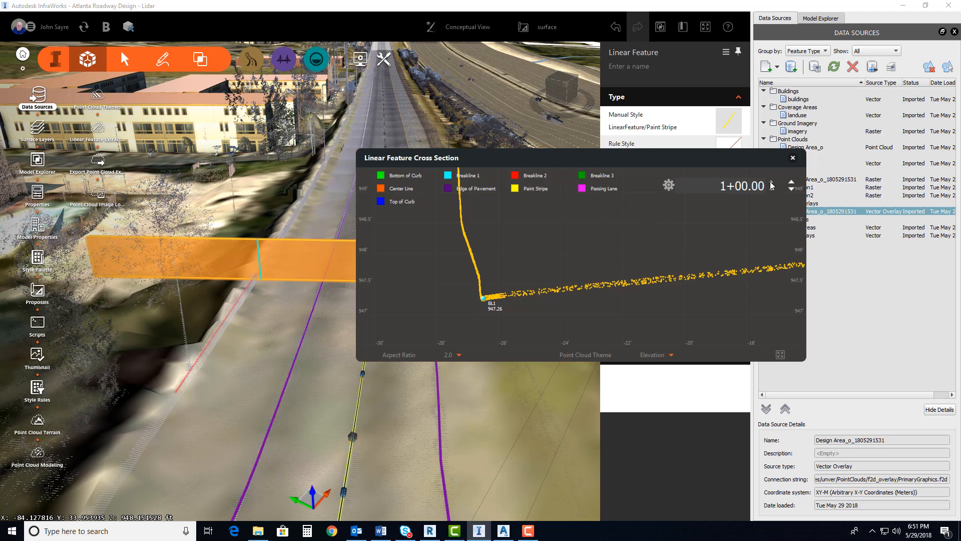
Advance to station 1+50, and align the Breakline 1 vertex with the curb base and the Breakline 2 vertex with the curb top
left_click(772, 183)
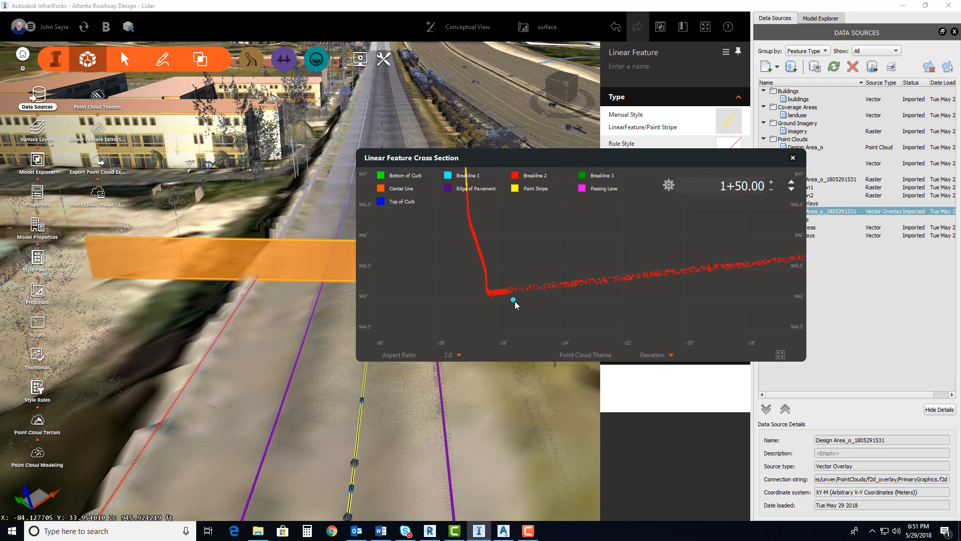
left_click_drag(514, 301, 486, 298)
scroll(452, 247, "down", 2)
left_click_drag(453, 247, 456, 371)
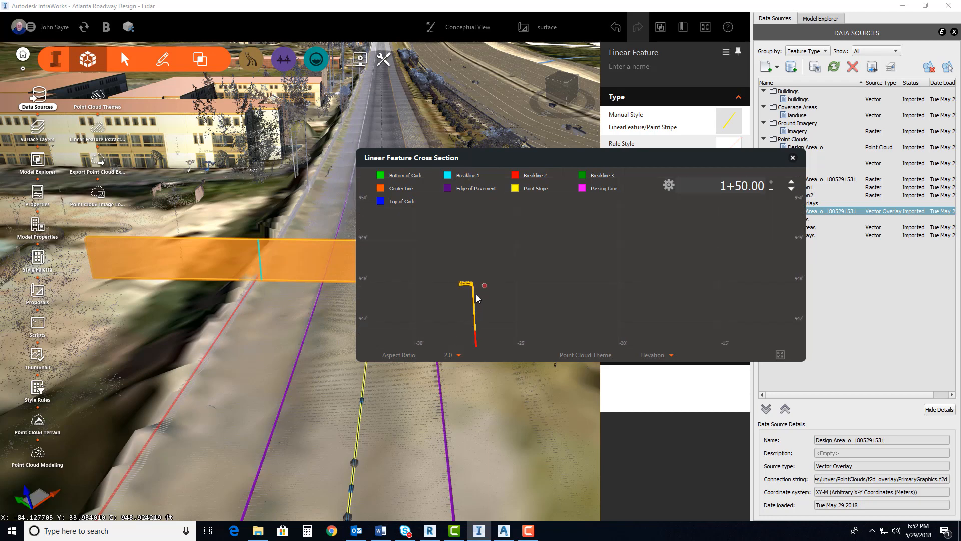
scroll(478, 290, "up", 3)
left_click_drag(491, 278, 471, 276)
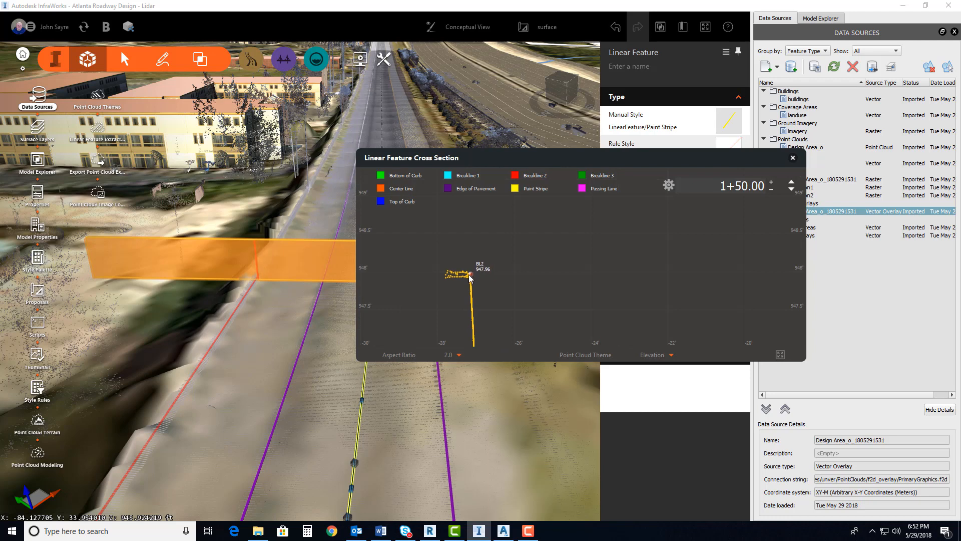
scroll(500, 279, "down", 4)
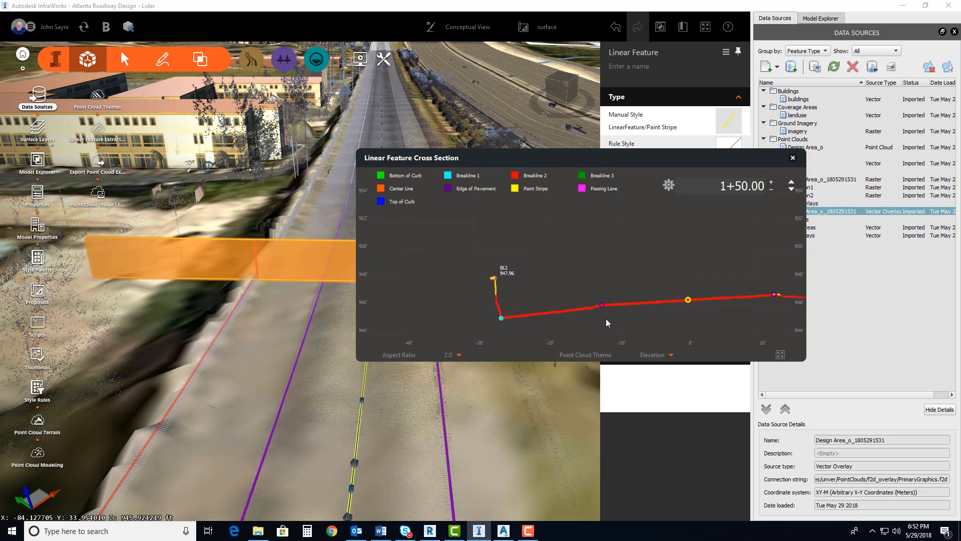
left_click_drag(605, 319, 532, 296)
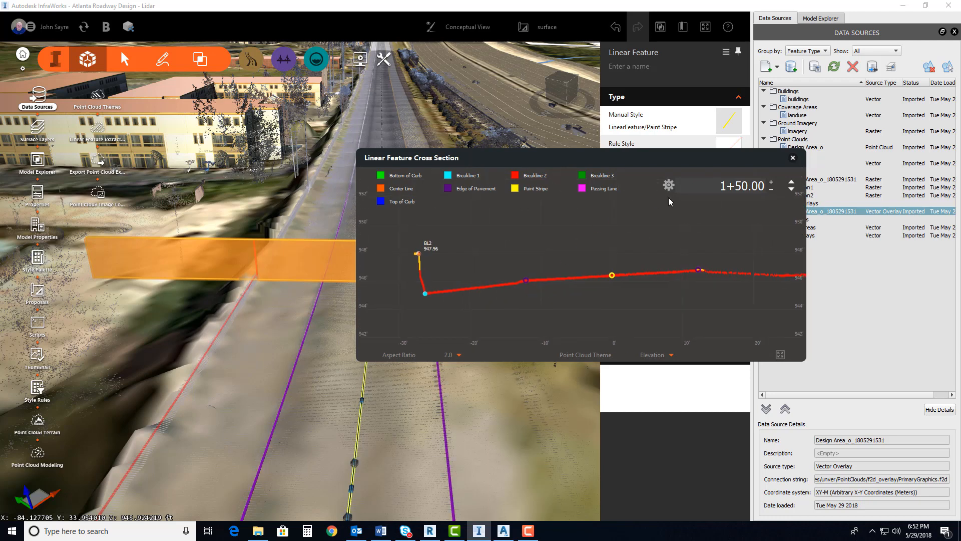
Continue both breaklines through the remaining sections to the end of the linear feature at 20+87.13, and close the cross section view
left_click(771, 184)
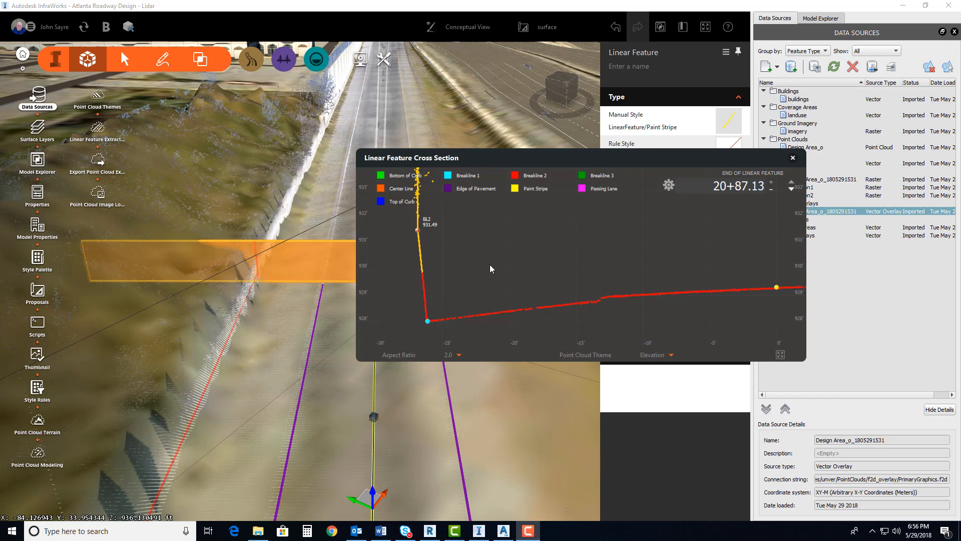
left_click(792, 158)
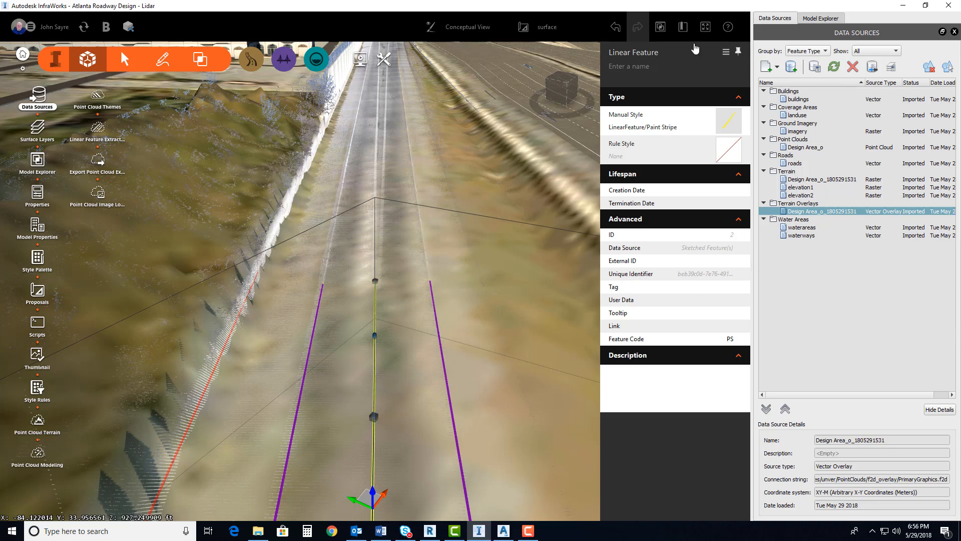
Show the Model Explorer, restore the Start Video bookmark view, and clear the paint stripe selection
left_click(660, 26)
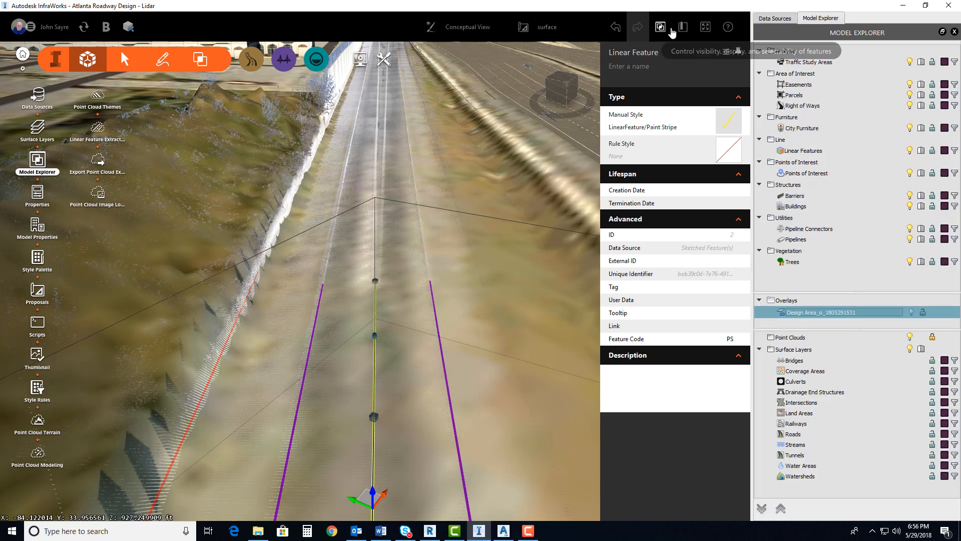
left_click(683, 26)
left_click(629, 93)
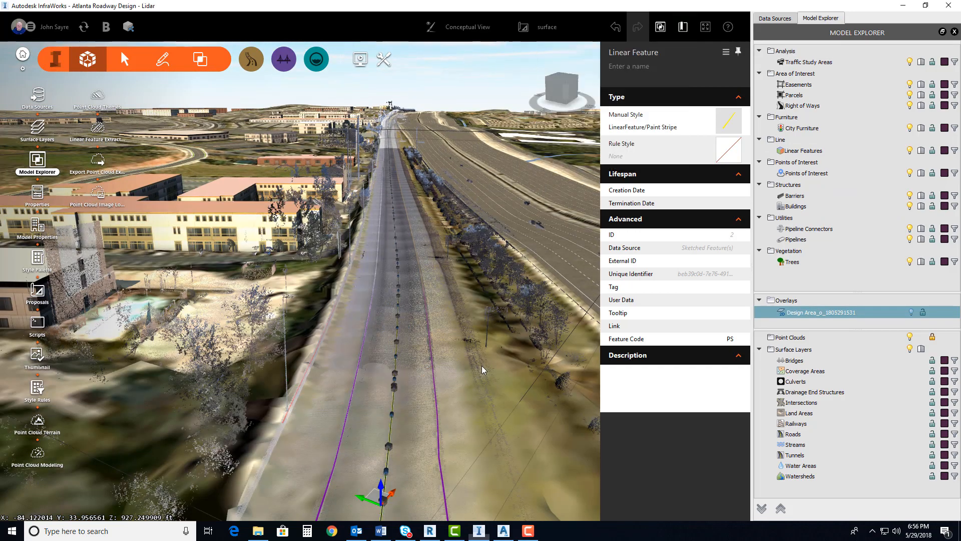
left_click(482, 366)
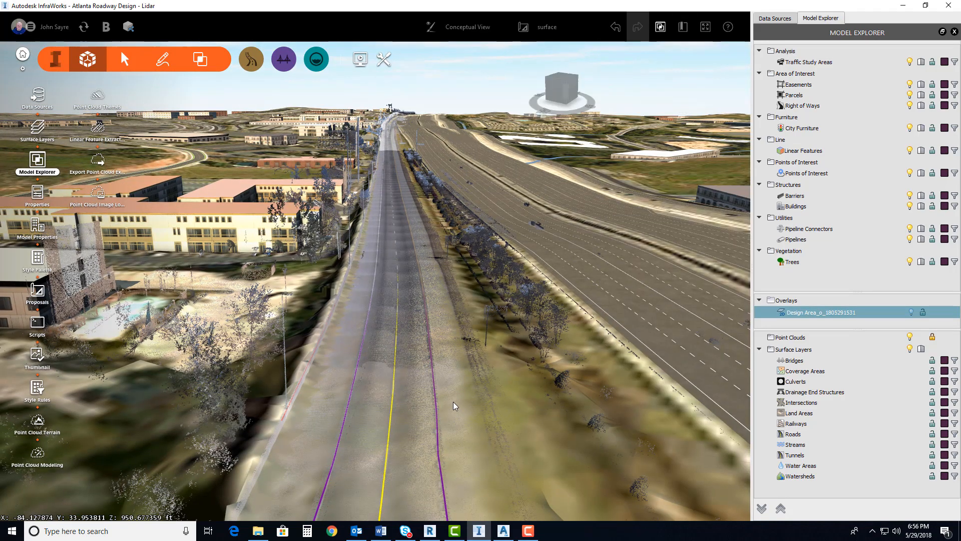
scroll(376, 397, "up", 2)
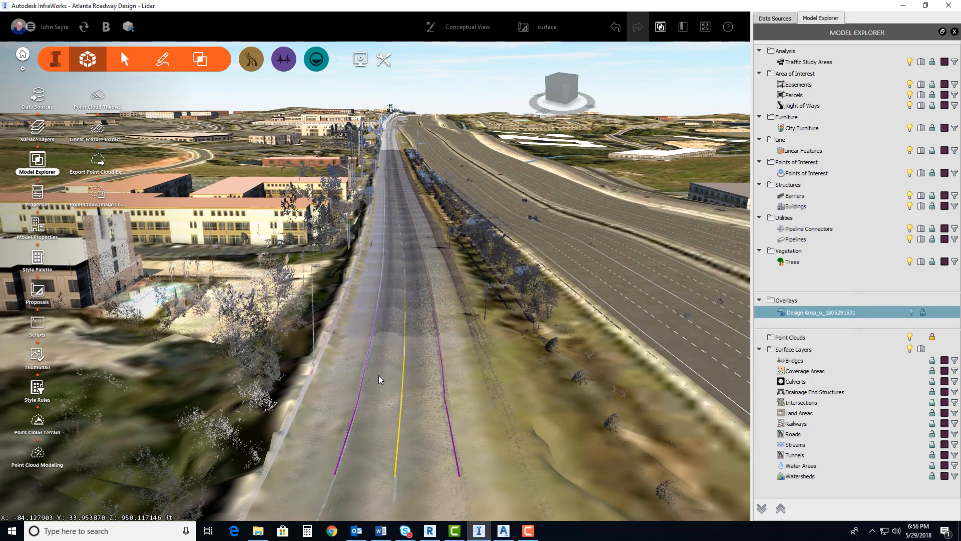
Start generating transverse lines from the yellow paint stripe linear feature running along the roadway
scroll(341, 399, "up", 2)
scroll(296, 398, "up", 3)
left_click_drag(295, 398, 433, 345)
left_click_drag(407, 373, 425, 419)
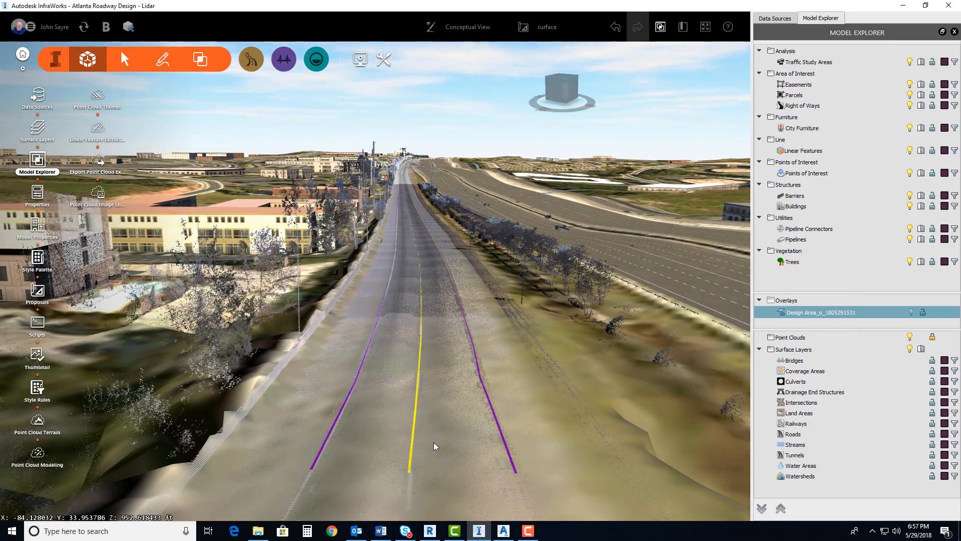
left_click(410, 458)
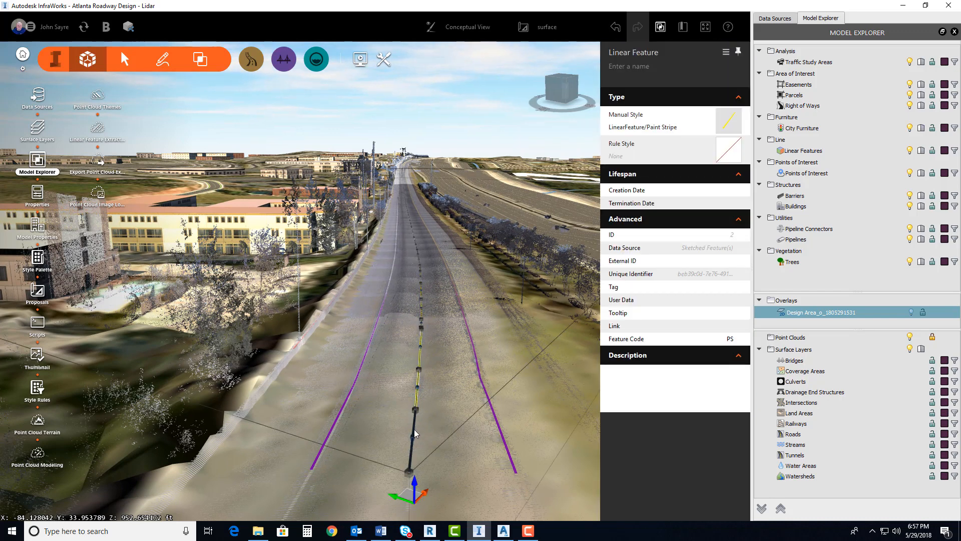
right_click(415, 417)
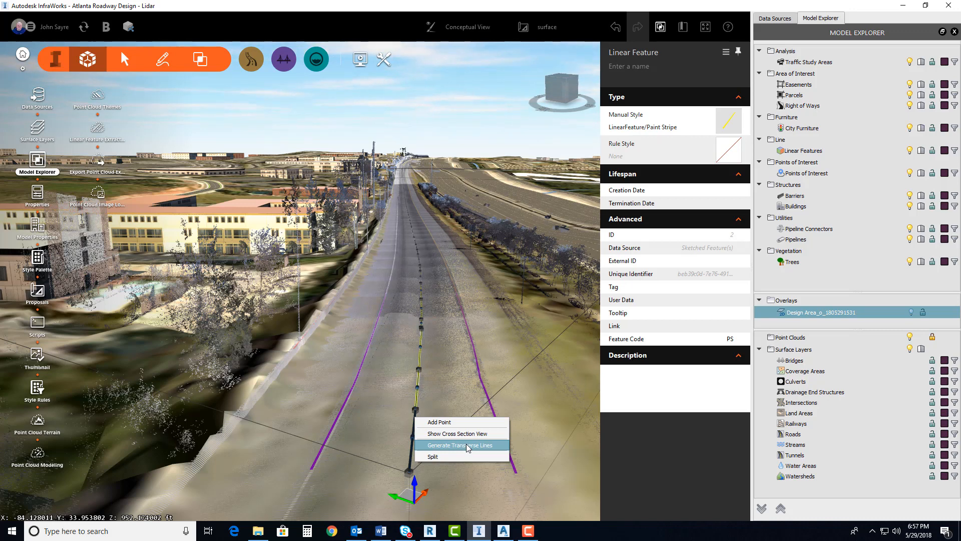
left_click(467, 444)
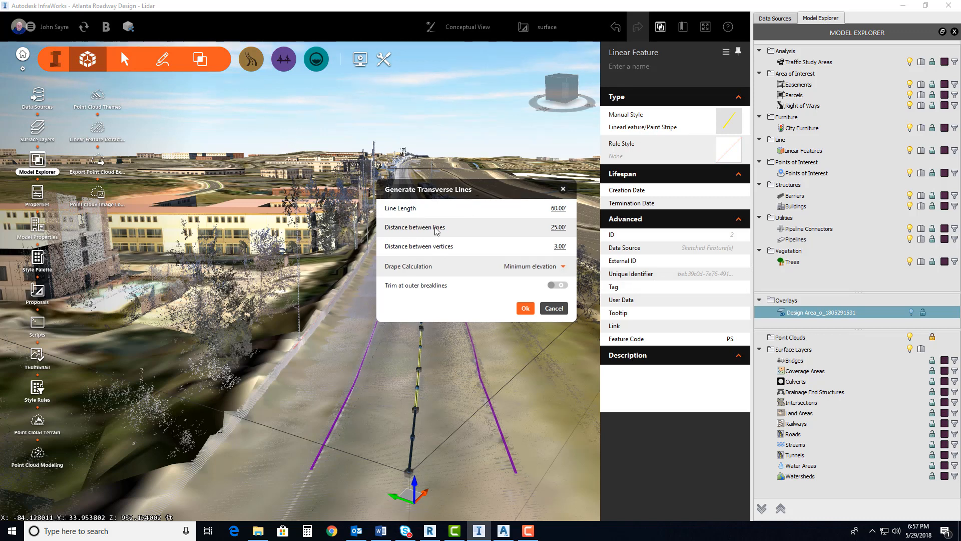
Set the line length of the transverse lines to 70 feet
left_click_drag(485, 192, 477, 203)
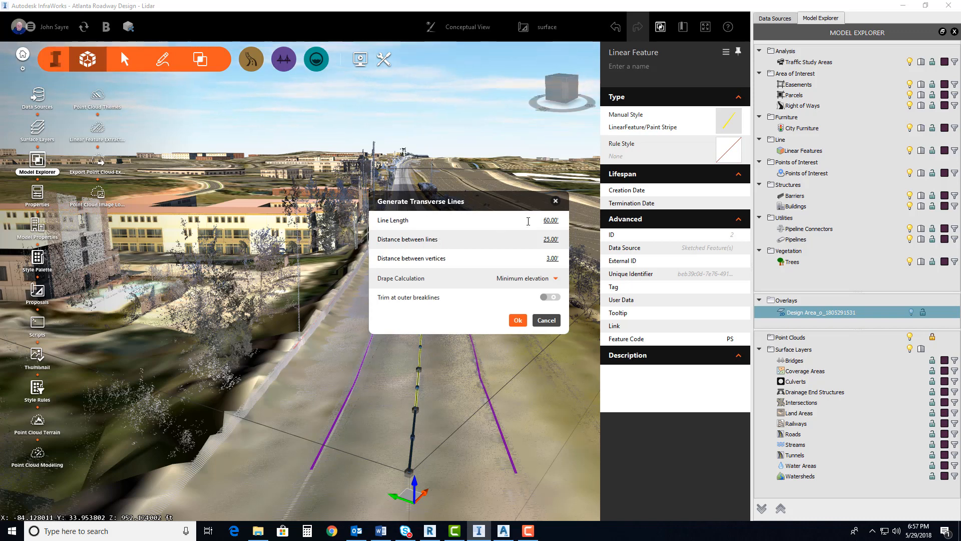
left_click(550, 220)
type("70")
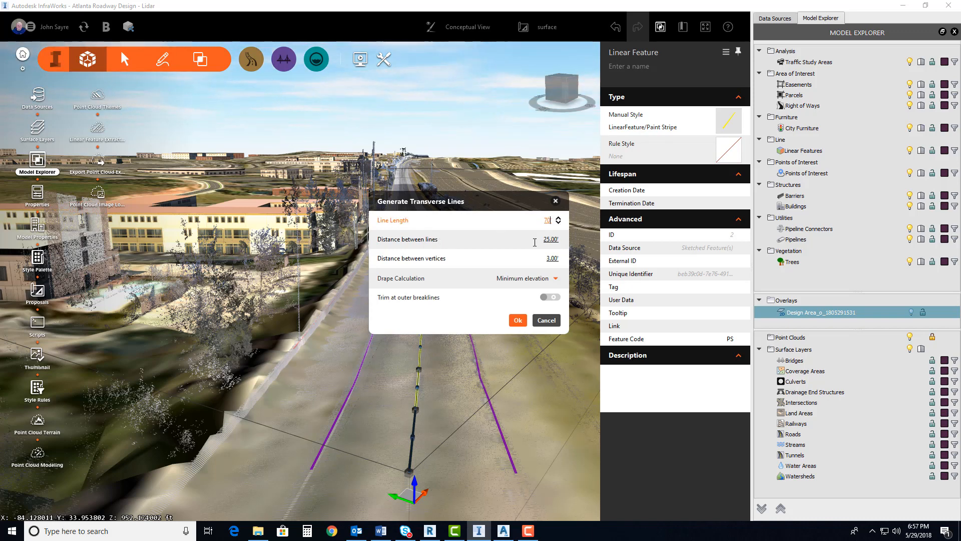
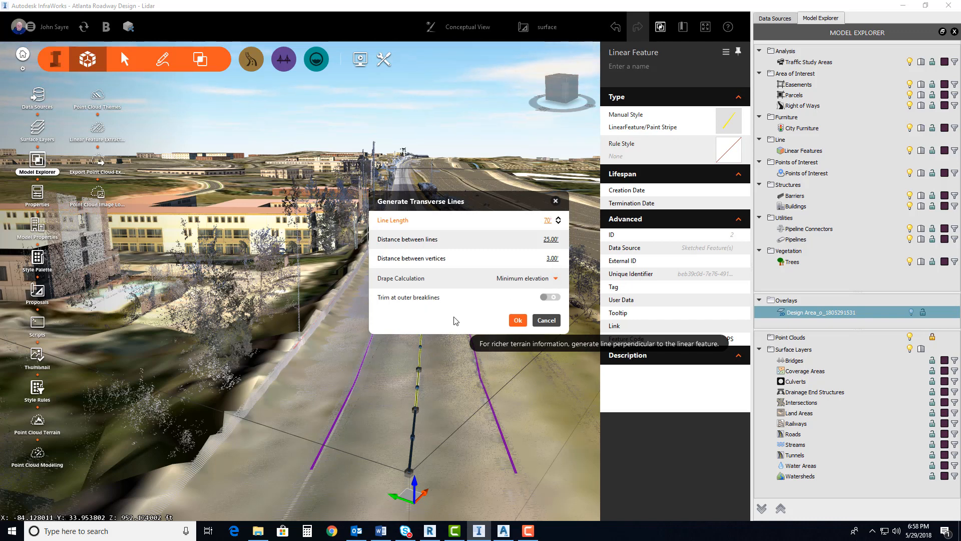
Set the distance between vertices to 2 feet, generate the transverse lines, and clear the paint stripe selection
left_click(556, 259)
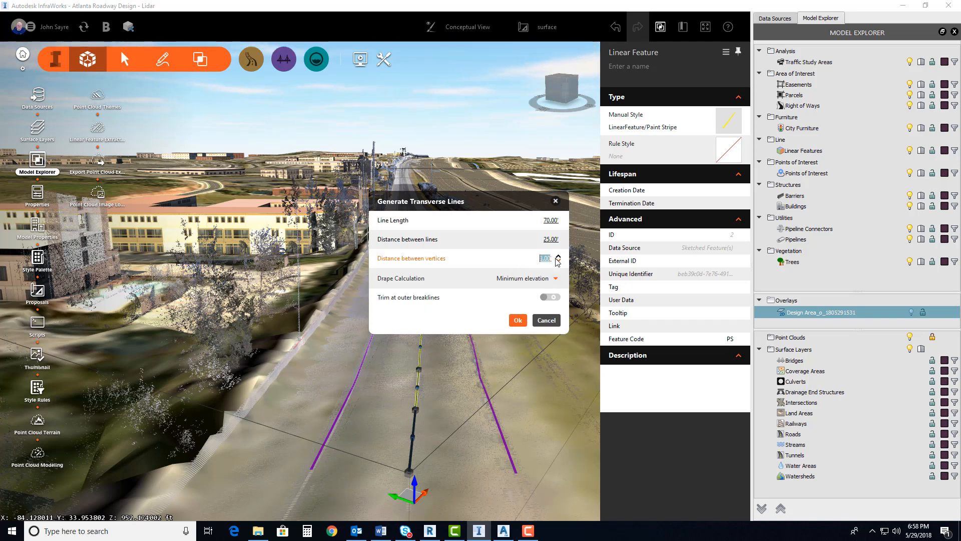
type("2")
key("Return")
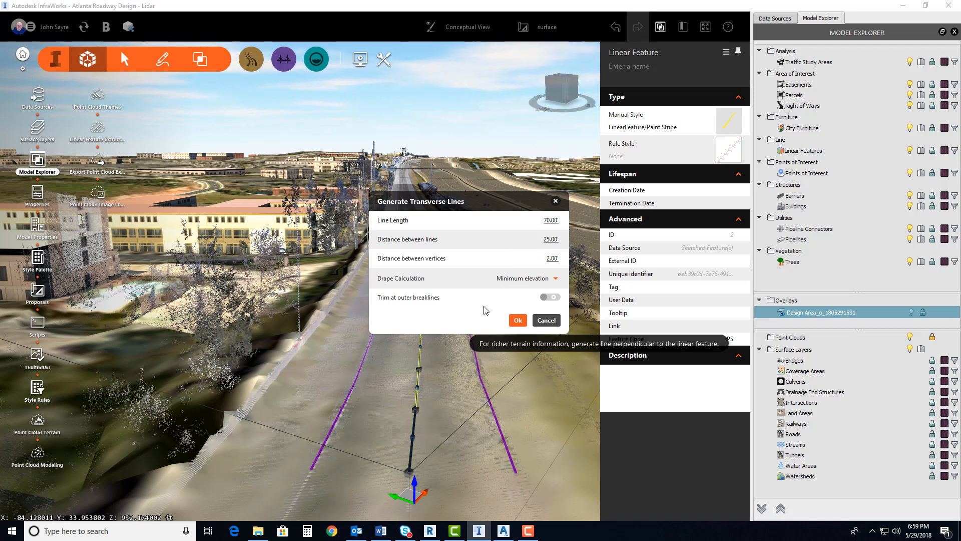
left_click(518, 320)
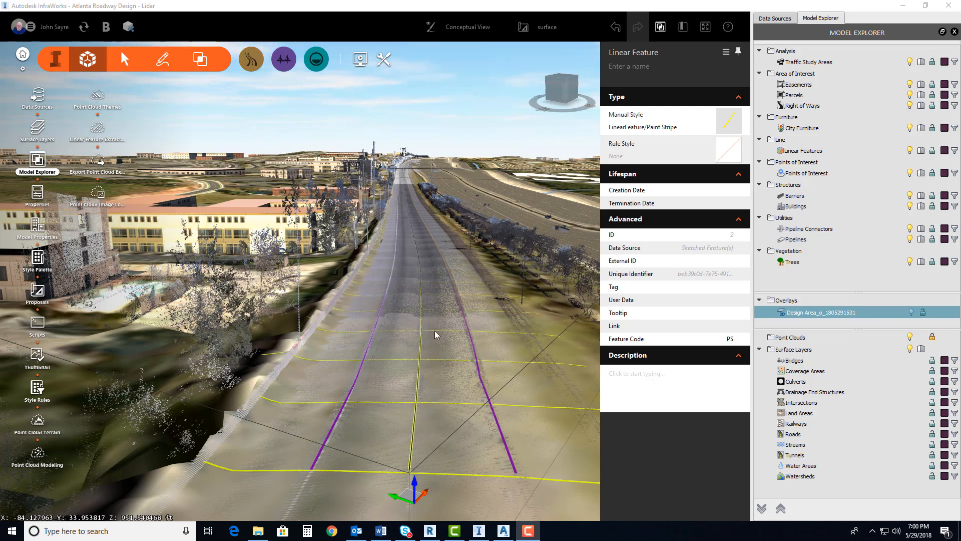
left_click(455, 148)
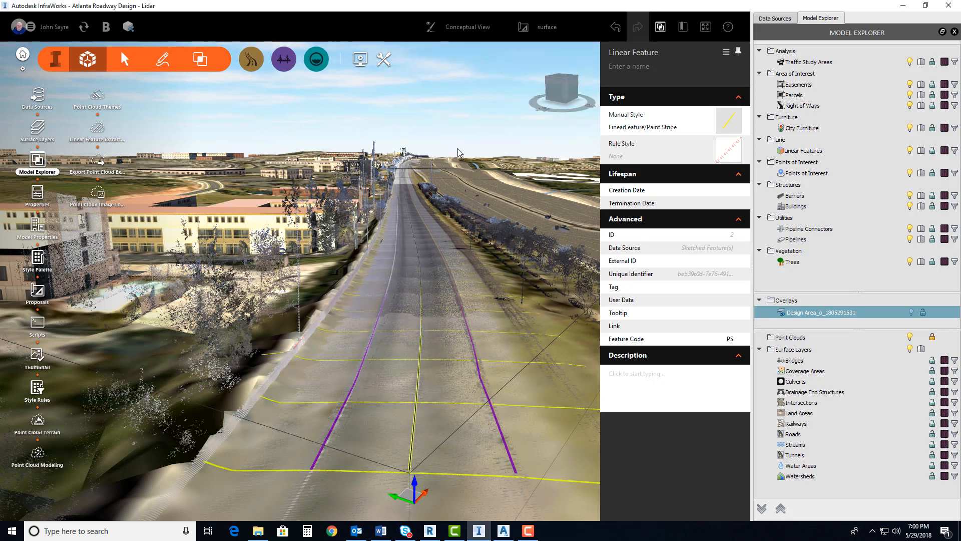
left_click(459, 152)
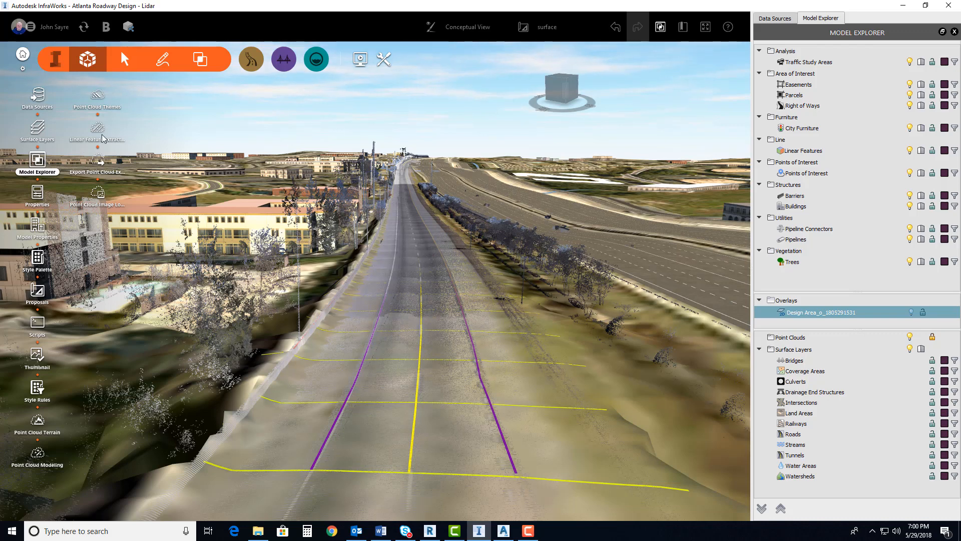
Set up a point cloud extraction export without ground grid points or vertical features, using the GA83-WF target coordinate system
left_click(98, 161)
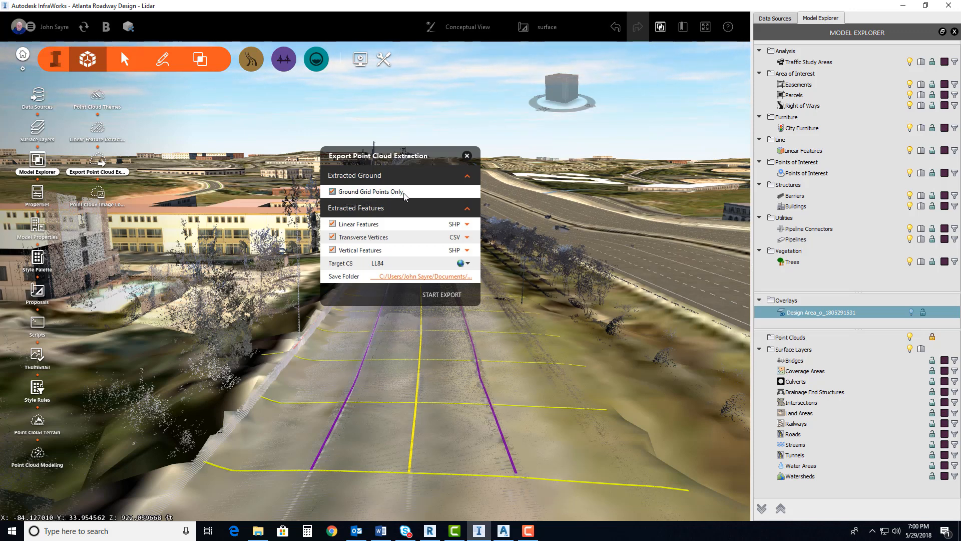
left_click(340, 195)
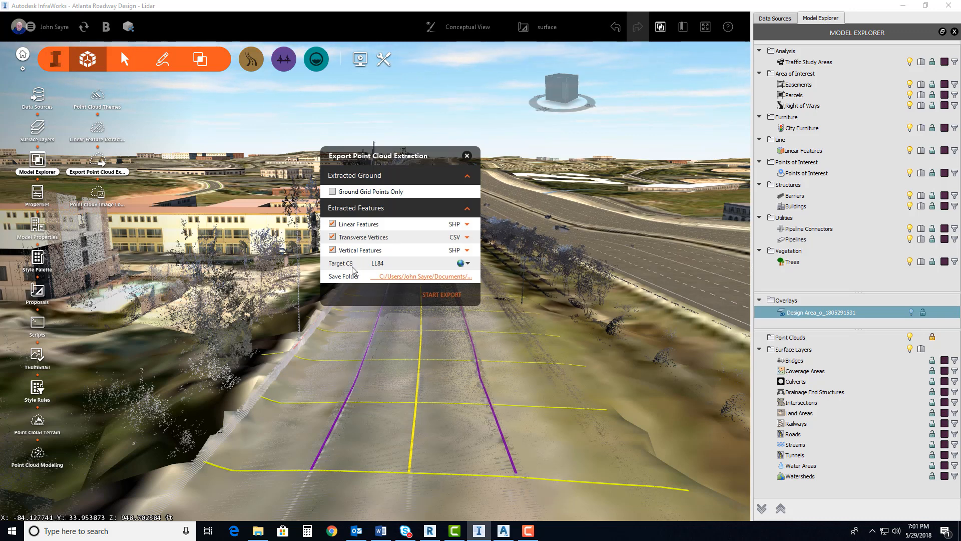
left_click(332, 249)
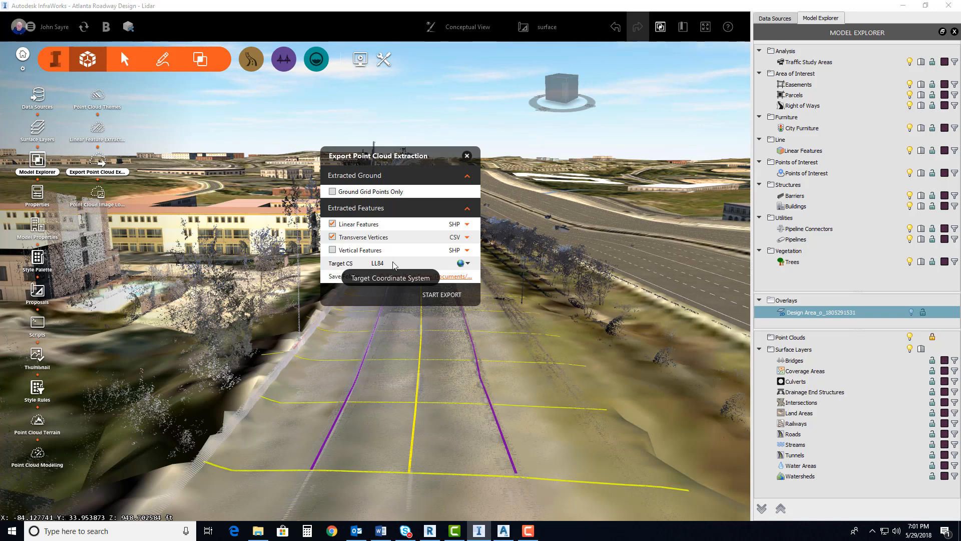
left_click(468, 263)
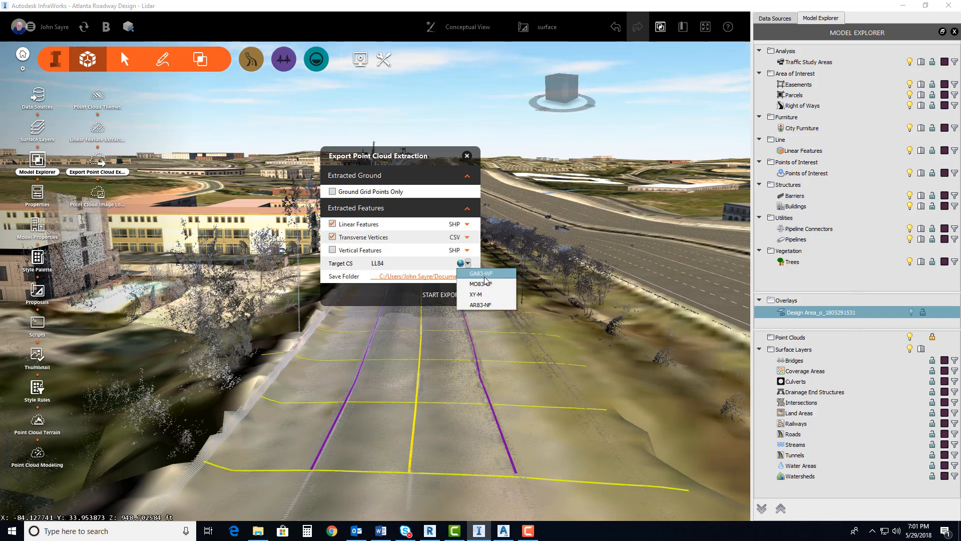
left_click(484, 274)
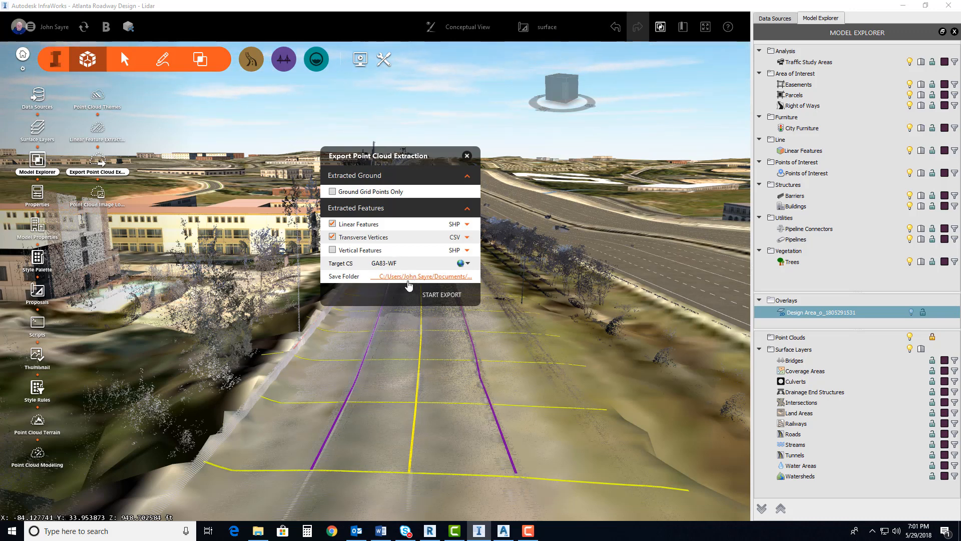
Set the save folder to LFE Data under Projects 2018, 20180515 - Scan to BIM Use Case, Dataset, Lidar to Design, and run the export
left_click(390, 281)
scroll(381, 280, "down", 5)
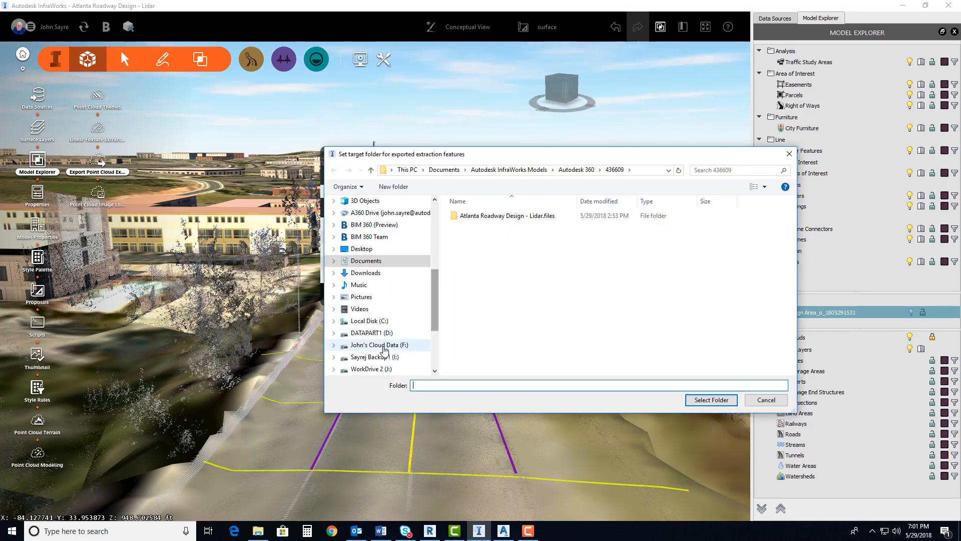
left_click(371, 333)
scroll(511, 306, "down", 10)
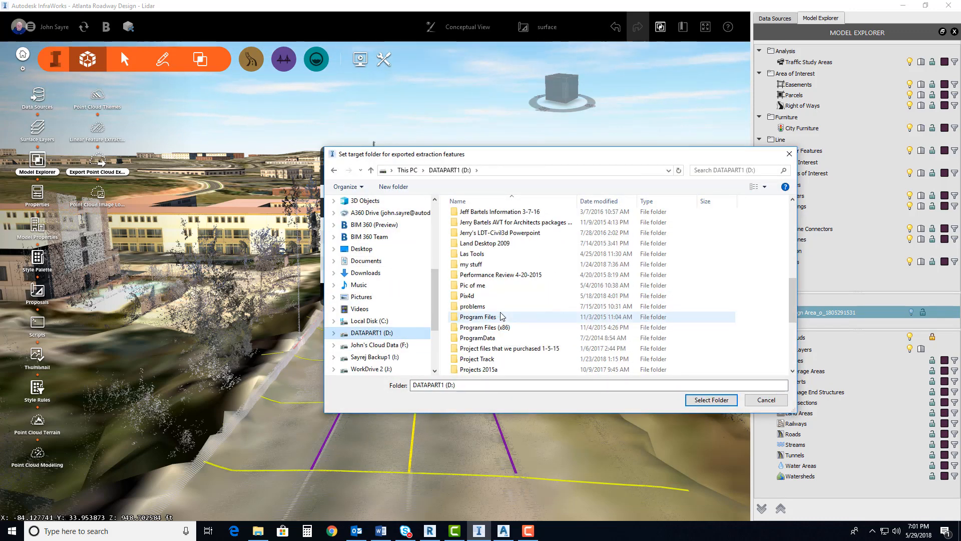
double_click(477, 263)
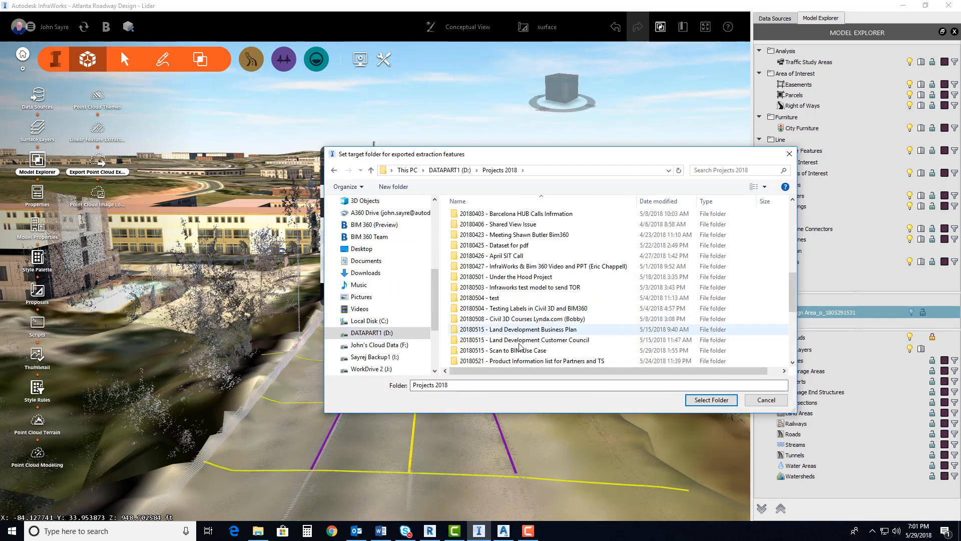
scroll(519, 301, "down", 2)
left_click(518, 319)
double_click(518, 319)
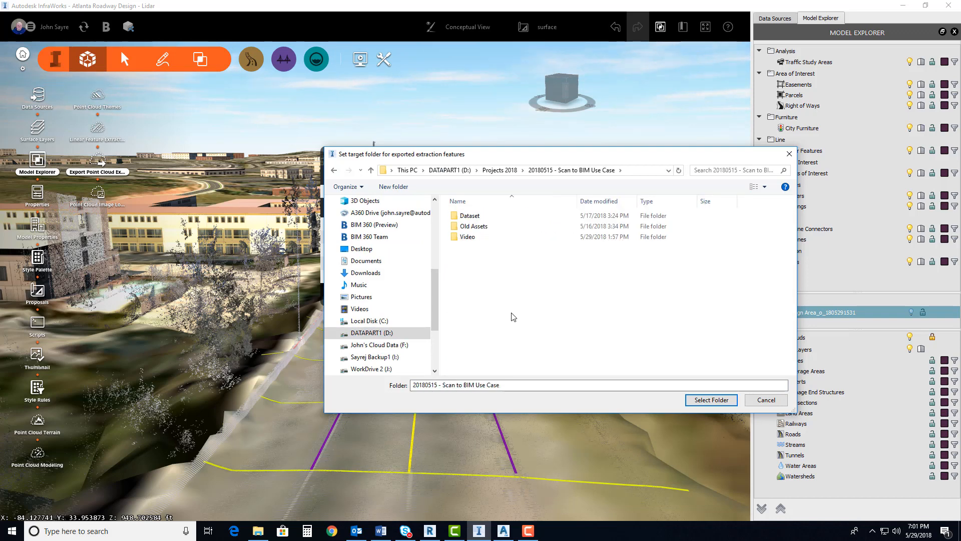
double_click(476, 215)
double_click(483, 226)
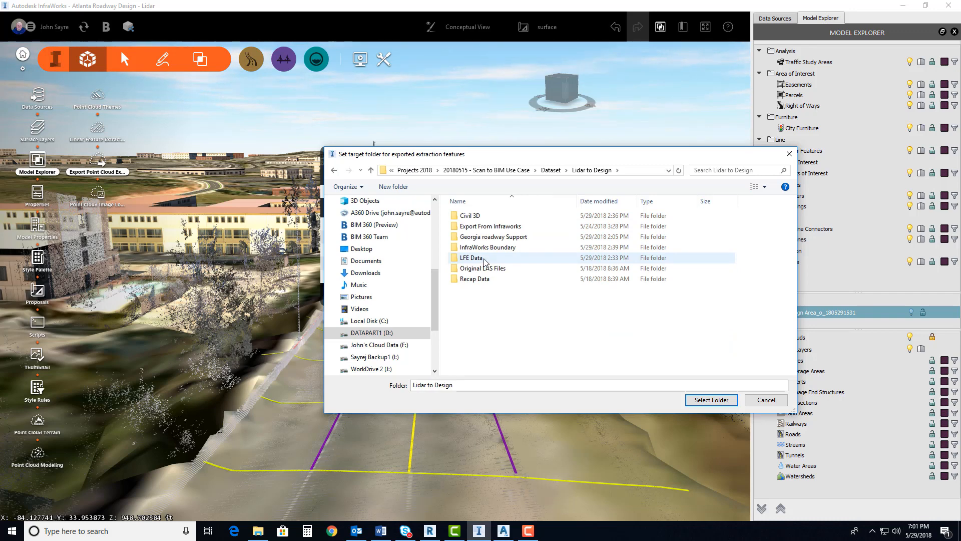
double_click(481, 258)
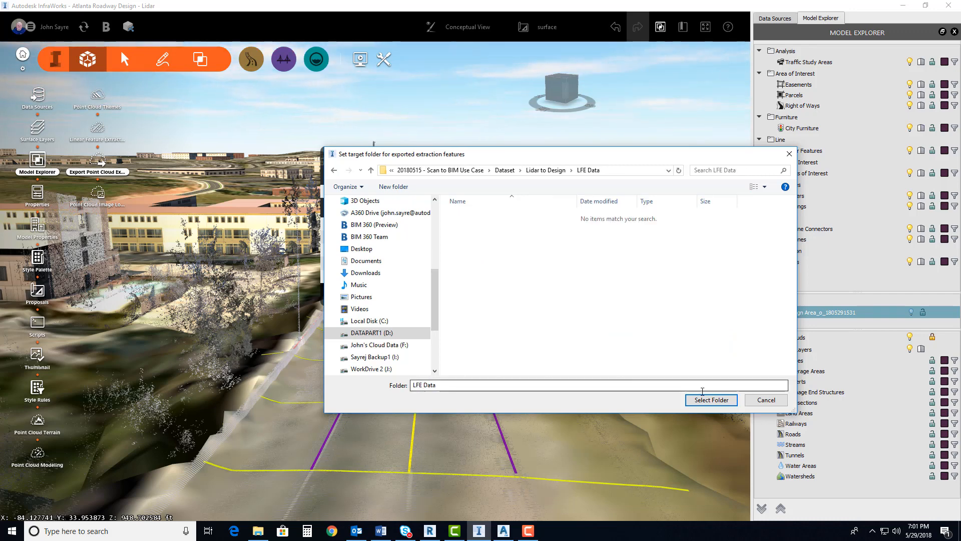
left_click(710, 399)
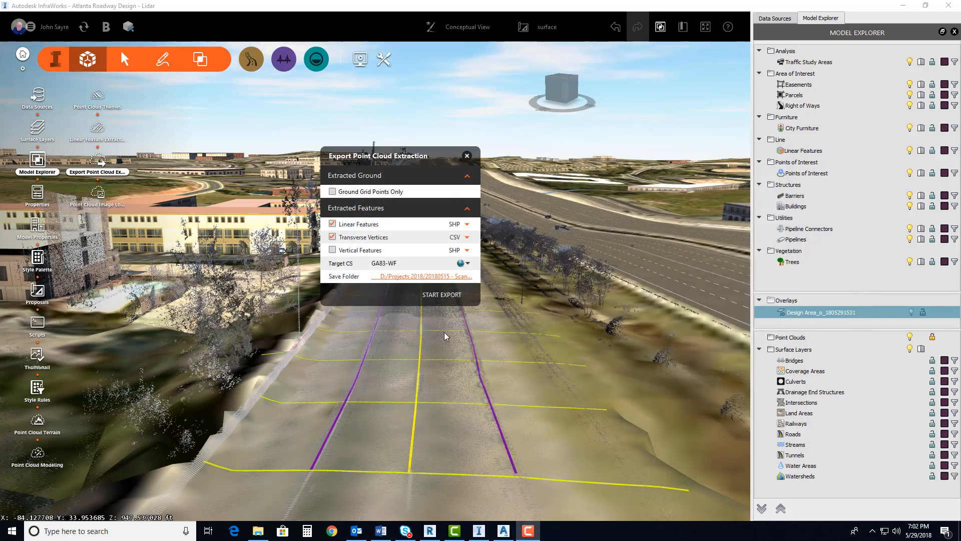
left_click(442, 296)
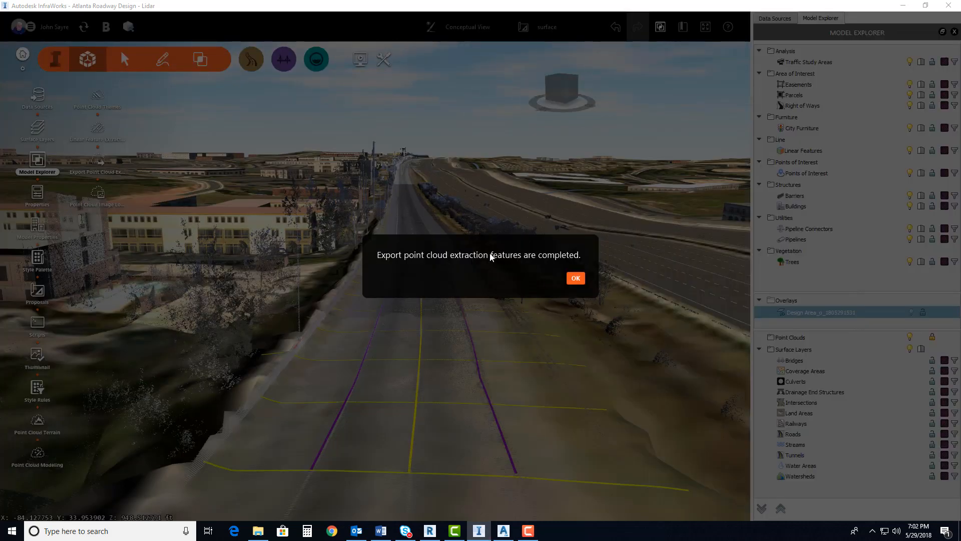
left_click(577, 279)
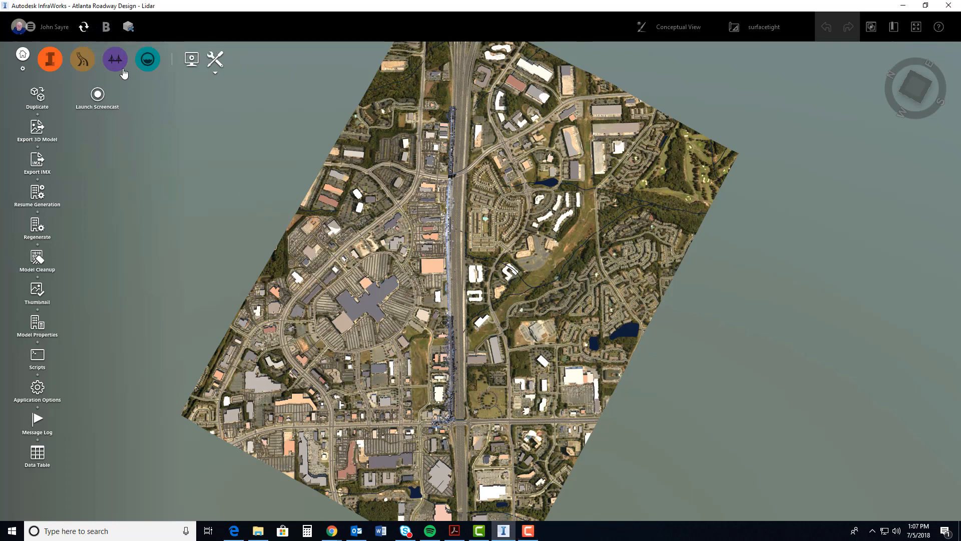
Synchronize the model with BIM 360, sharing the changes of the surface and surfacetight proposals
left_click(82, 27)
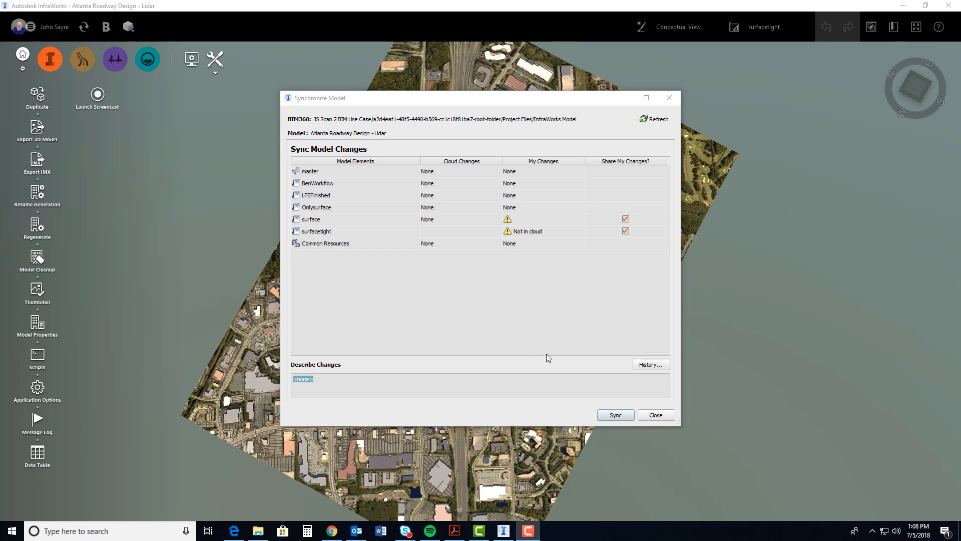
left_click(331, 531)
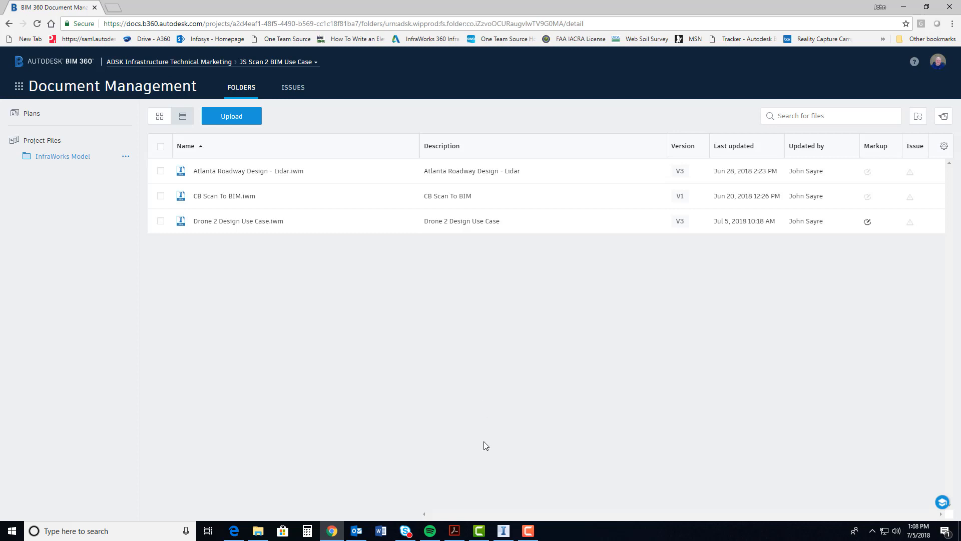
left_click(503, 531)
left_click(615, 415)
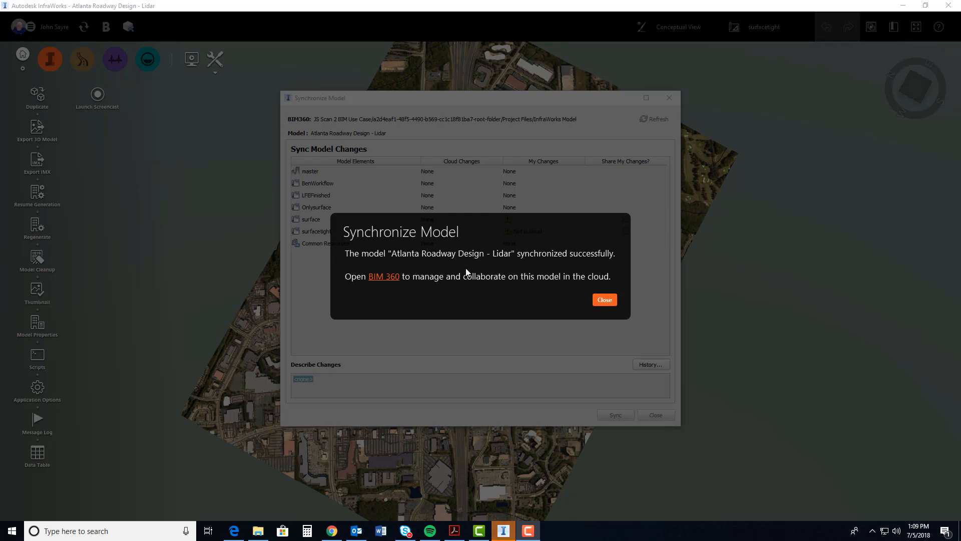
left_click(598, 300)
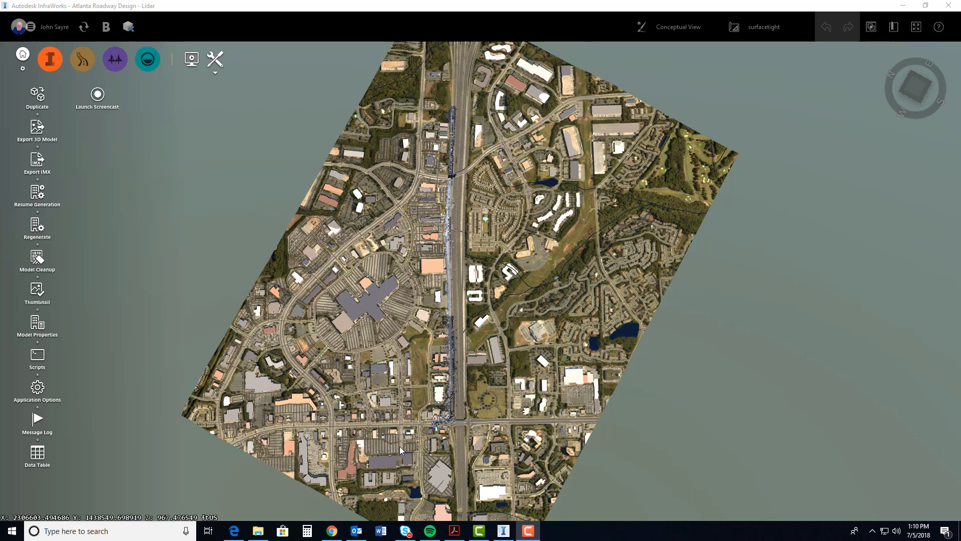
Switch to BIM 360 Document Management in Chrome and open Atlanta Roadway Design - Lidar.iwm in the viewer
left_click(341, 530)
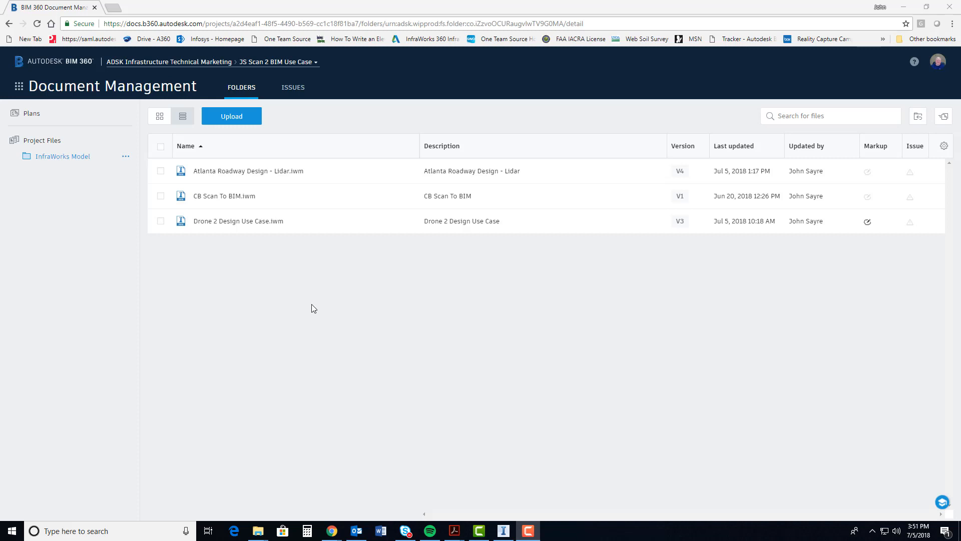
left_click(252, 173)
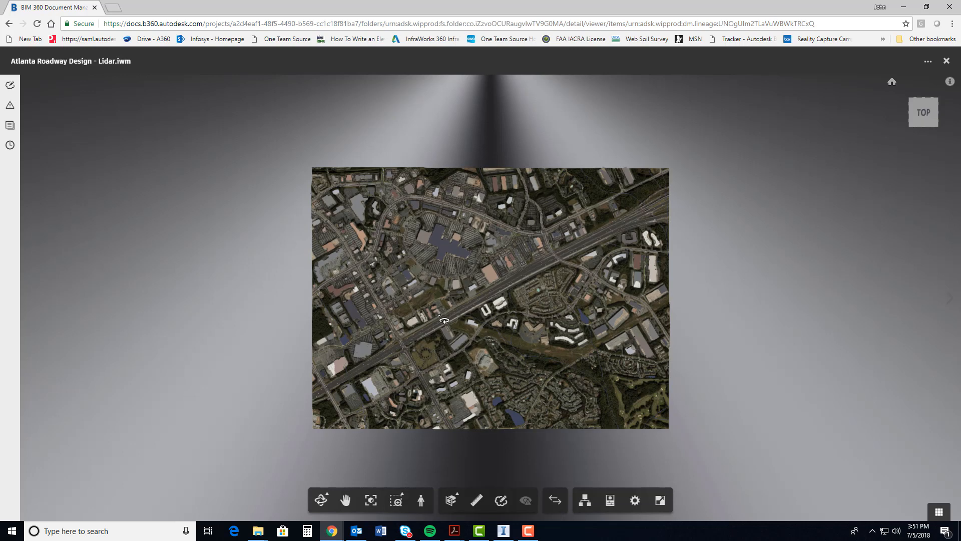
scroll(406, 358, "up", 3)
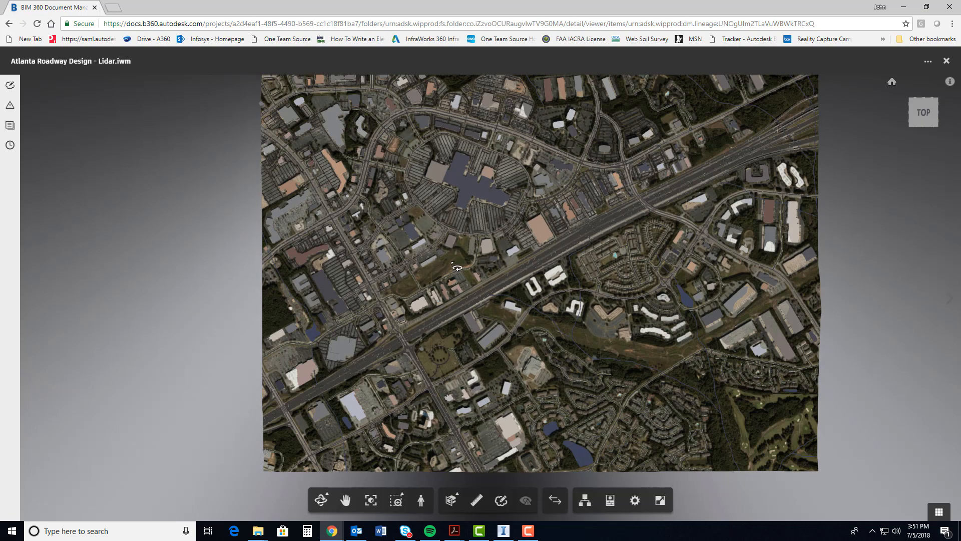
Load the LFEFinished 3D view of the model and close the list of sheets and views
left_click(10, 125)
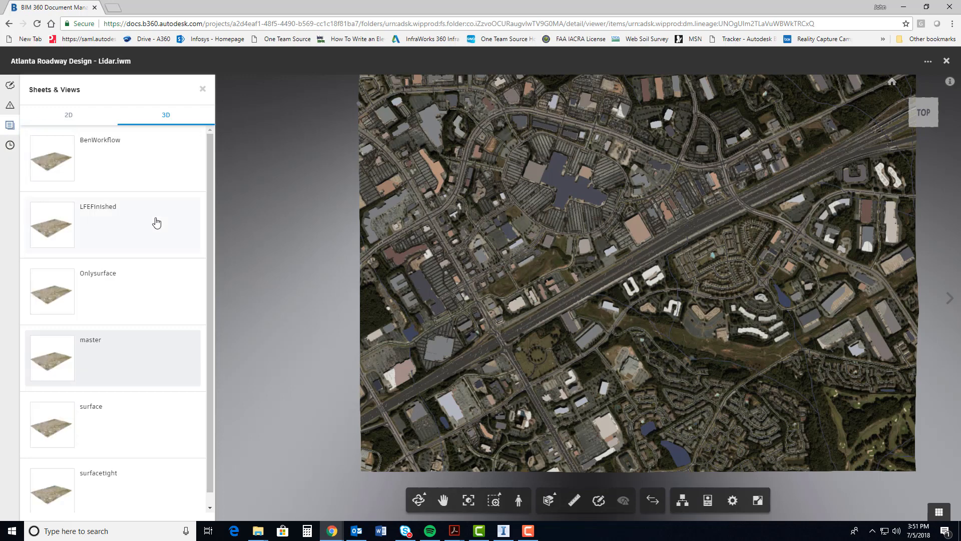
left_click(103, 233)
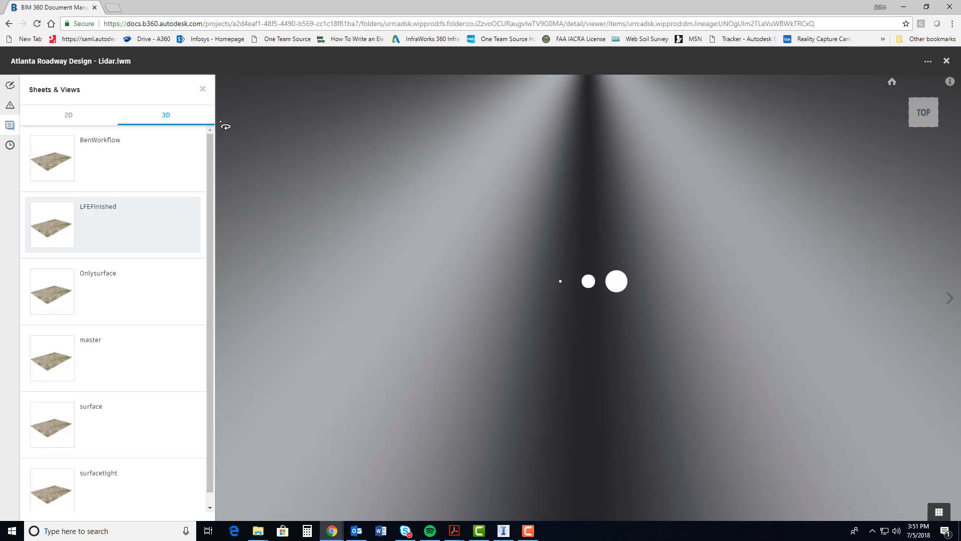
left_click(202, 89)
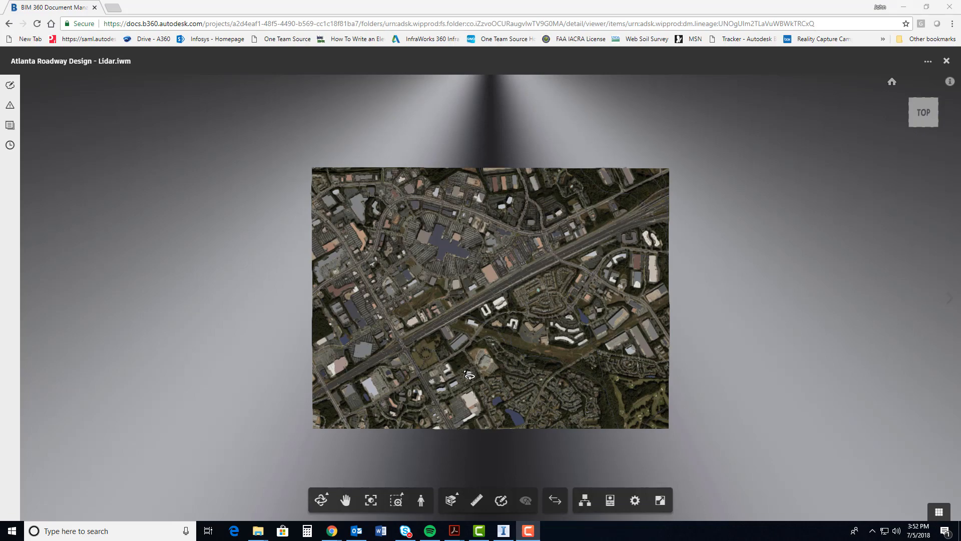
Examine the extracted linear features and transverse lines along the roadway beside the highway
scroll(428, 328, "up", 5)
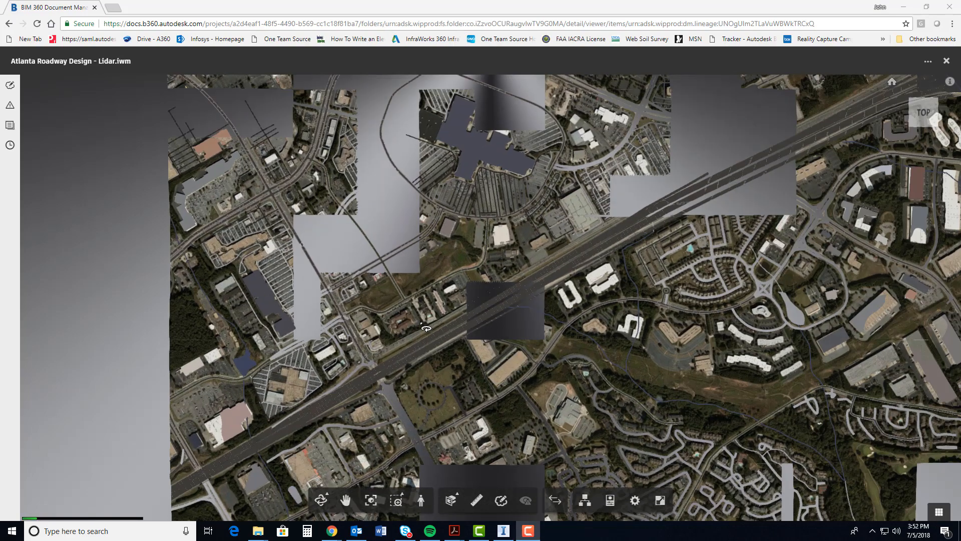
scroll(464, 320, "up", 8)
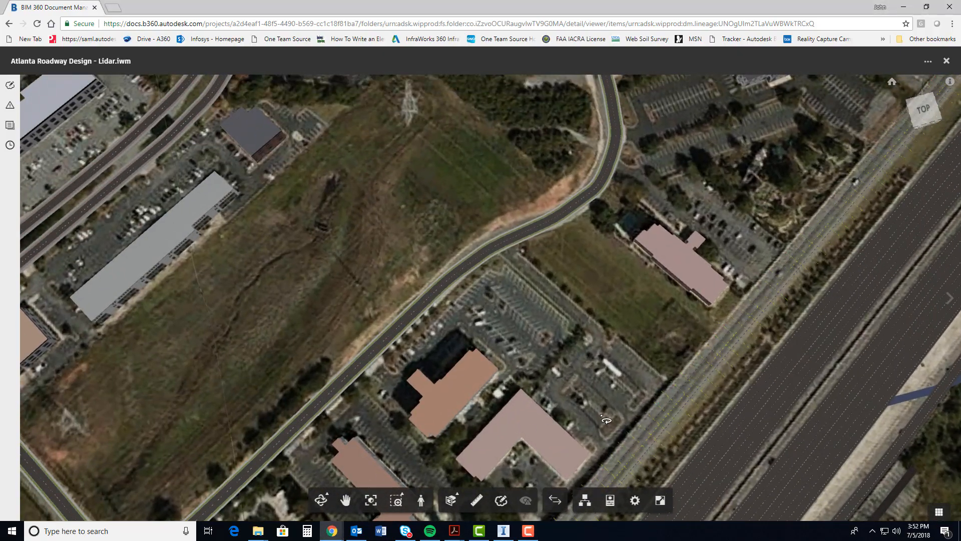
middle_click_drag(630, 399, 458, 224)
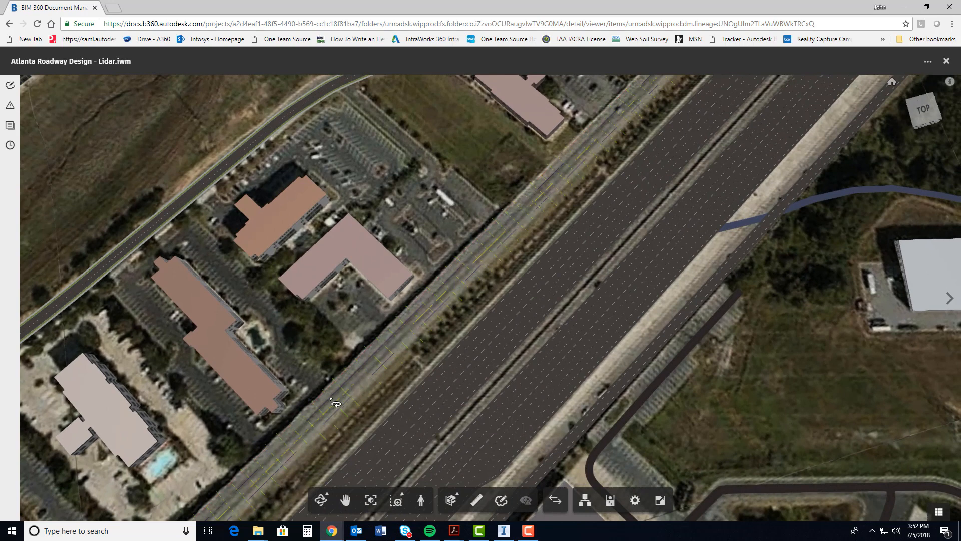
scroll(420, 311, "up", 5)
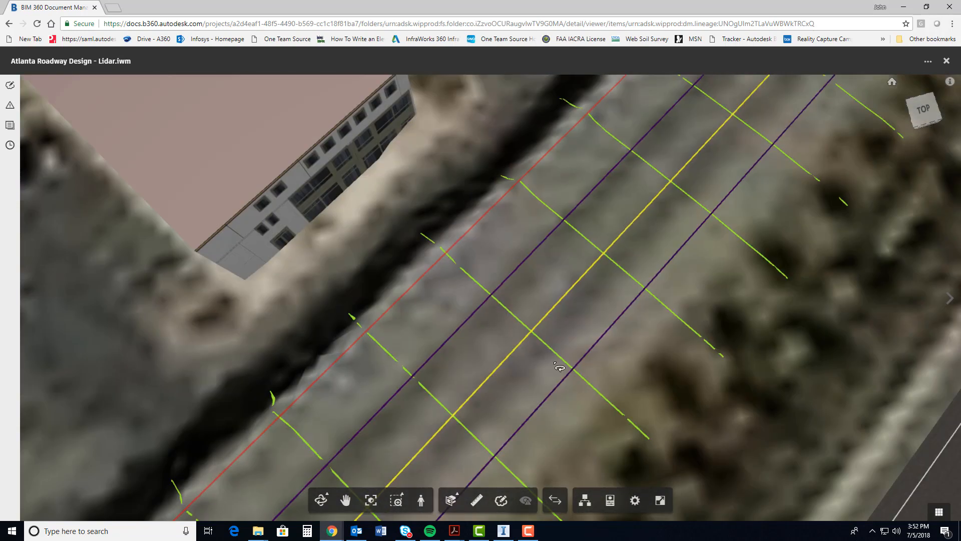
scroll(468, 288, "down", 10)
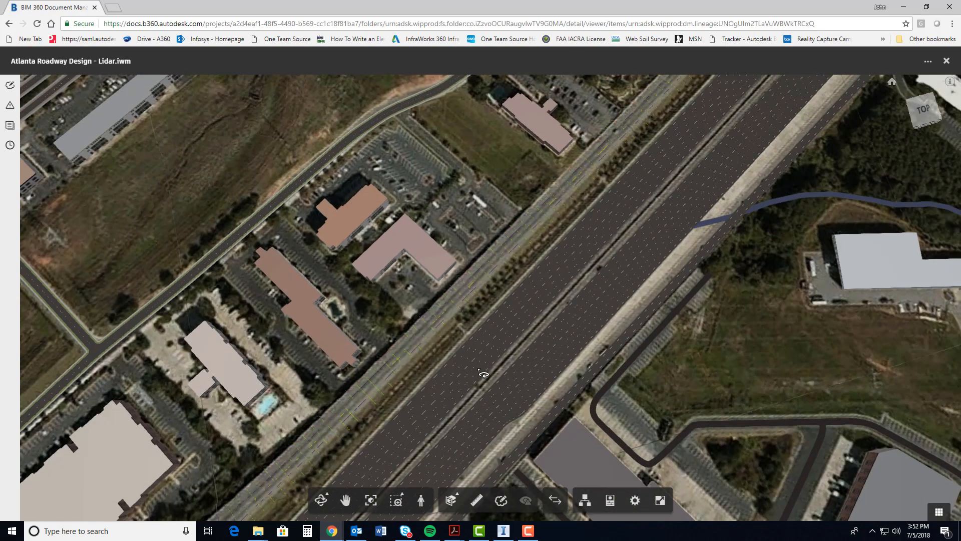
middle_click_drag(356, 417, 322, 393)
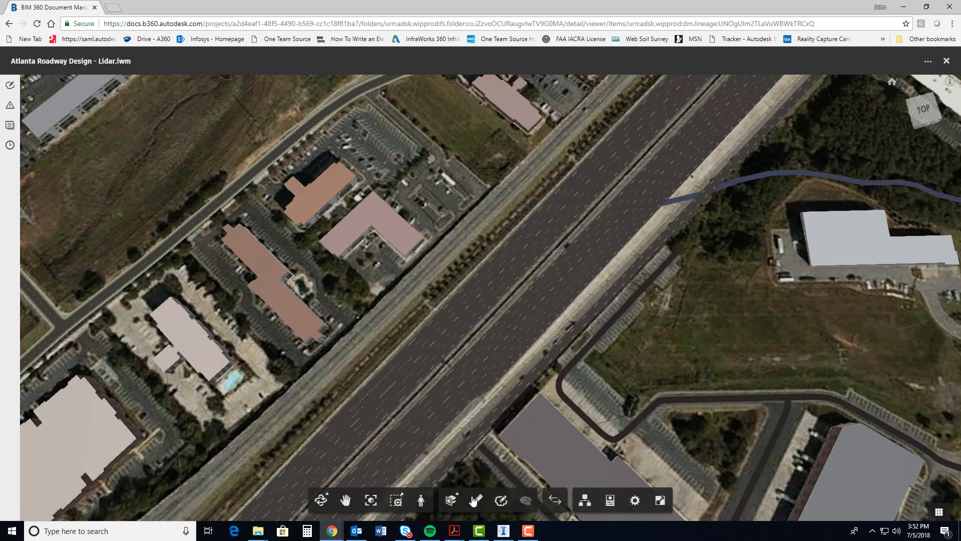
Orbit from the top view to a low oblique view along the roadway and examine its extracted linear features and transverse lines
left_click(321, 499)
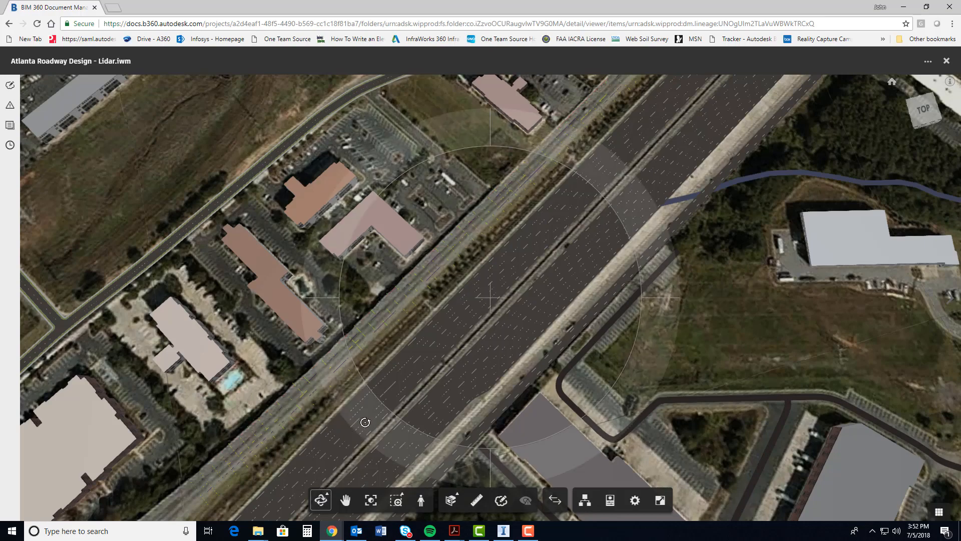
left_click_drag(365, 422, 591, 346)
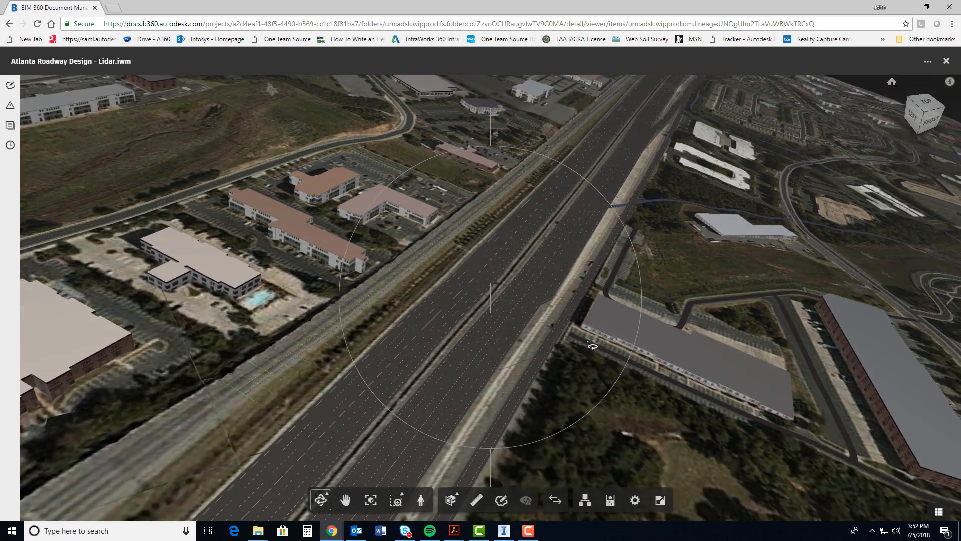
left_click_drag(480, 190, 541, 333)
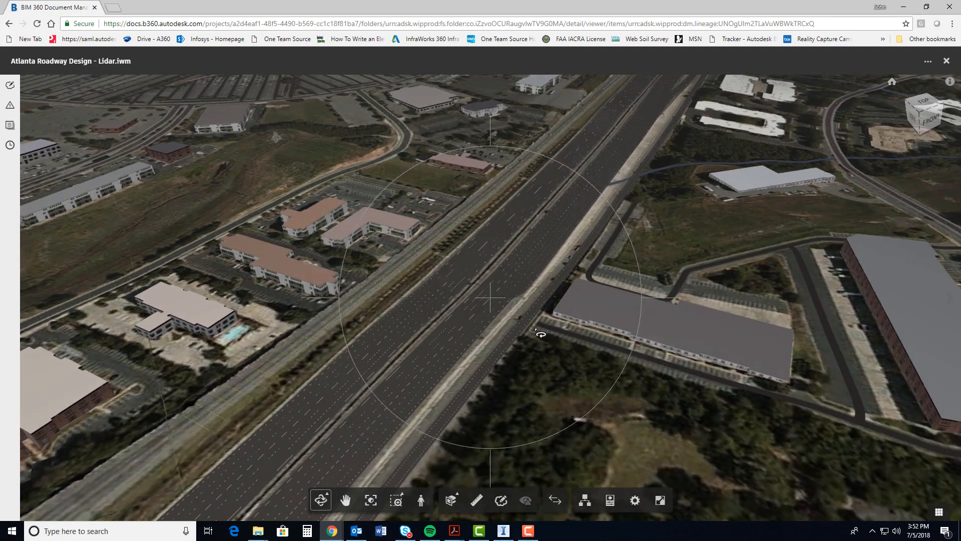
left_click_drag(569, 409, 563, 373)
left_click(346, 498)
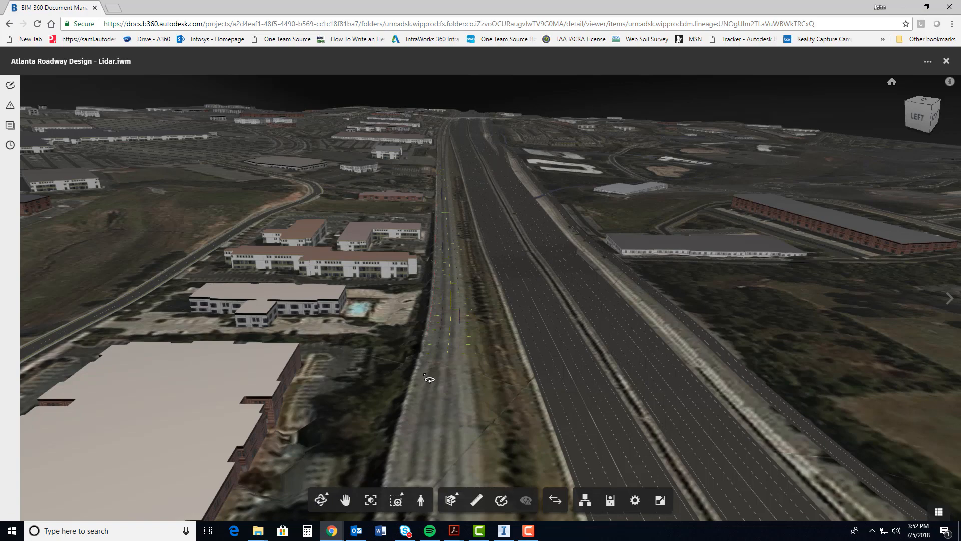
left_click_drag(451, 330, 447, 318)
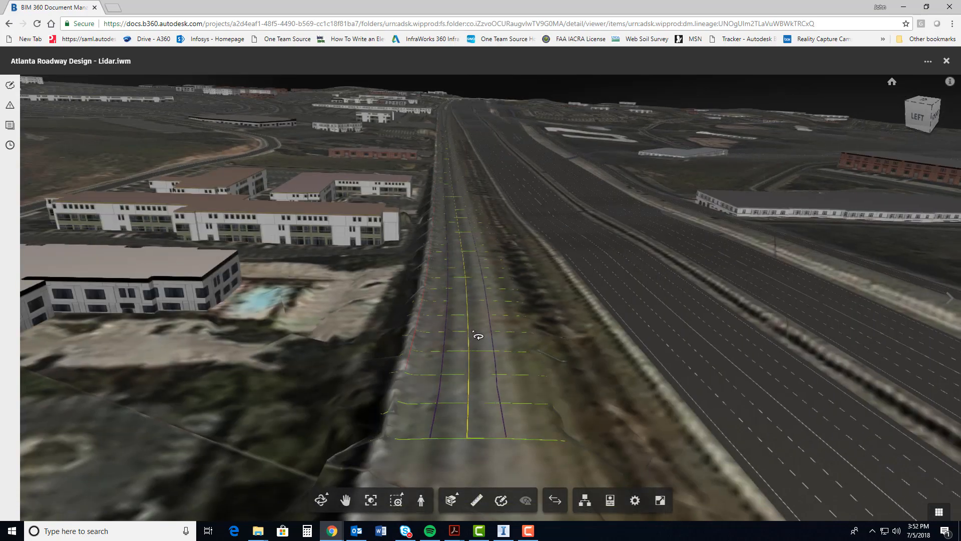
mouse_move(499, 326)
left_mouse_down()
mouse_move(461, 324)
mouse_move(538, 323)
mouse_move(481, 328)
left_mouse_up()
middle_click_drag(479, 335, 531, 294)
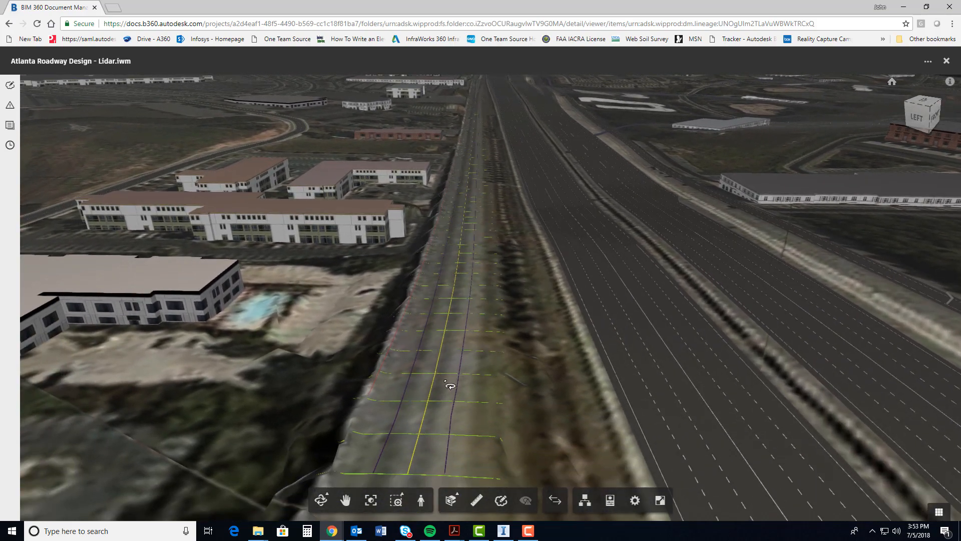
middle_click_drag(464, 415, 517, 390)
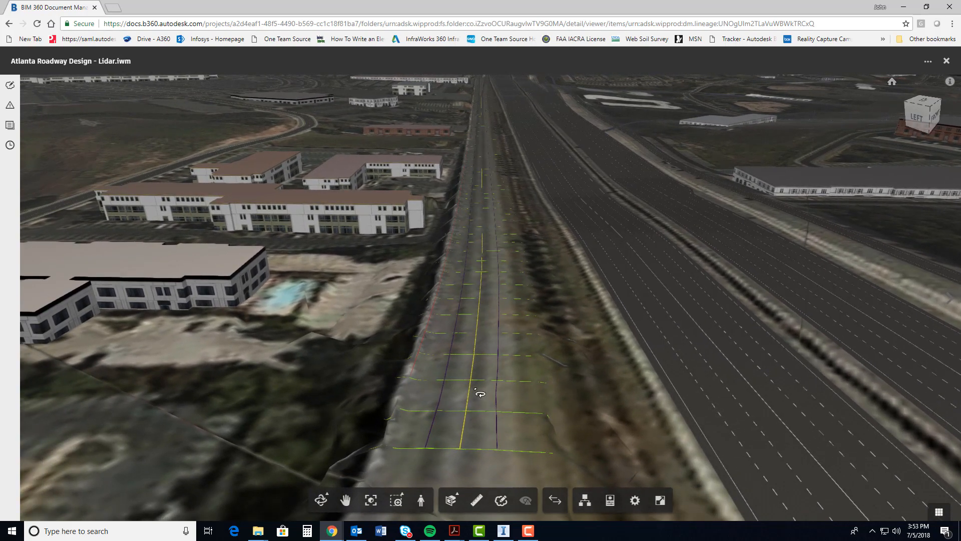
Walk along the roadway's extracted centre and edge lines in first-person view, and leave the First Person Tool at the end
left_click(420, 501)
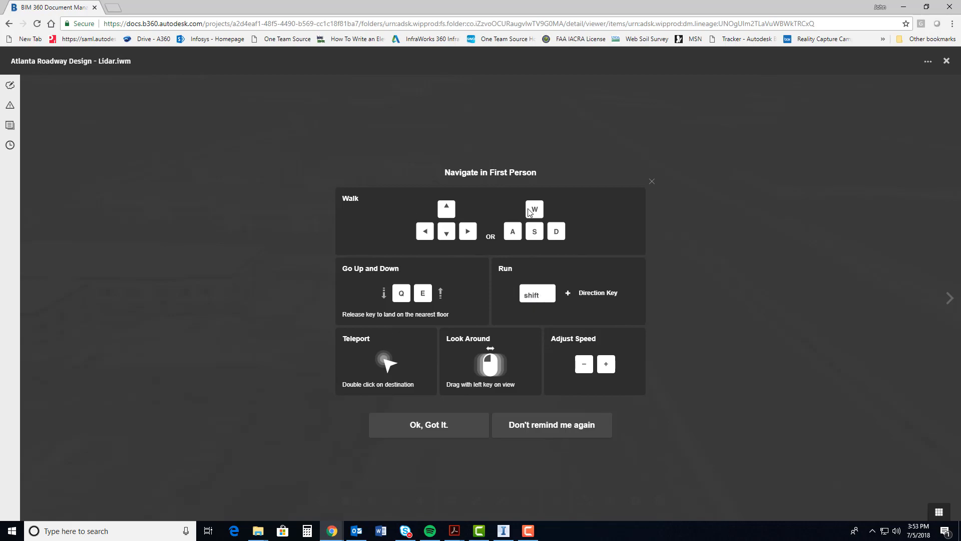
left_click(450, 428)
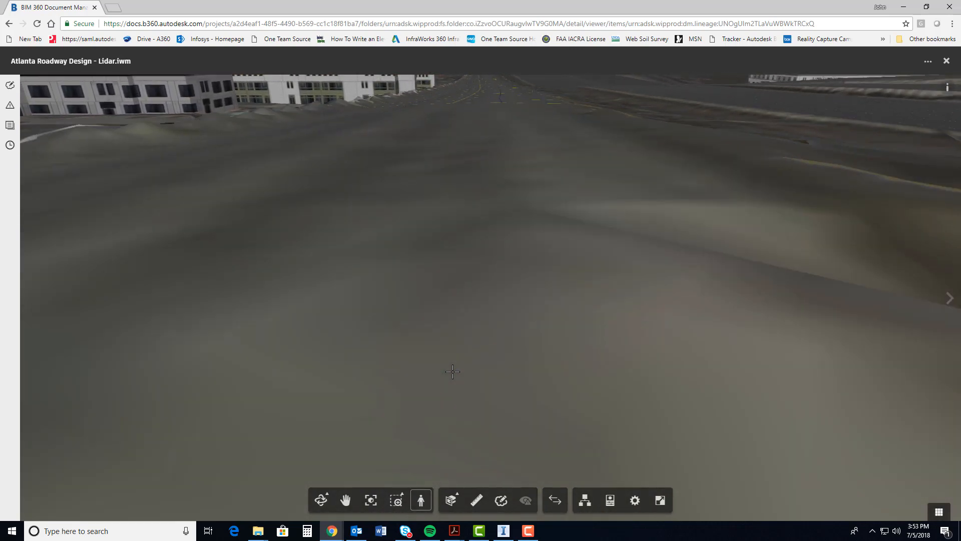
left_click_drag(506, 175, 510, 248)
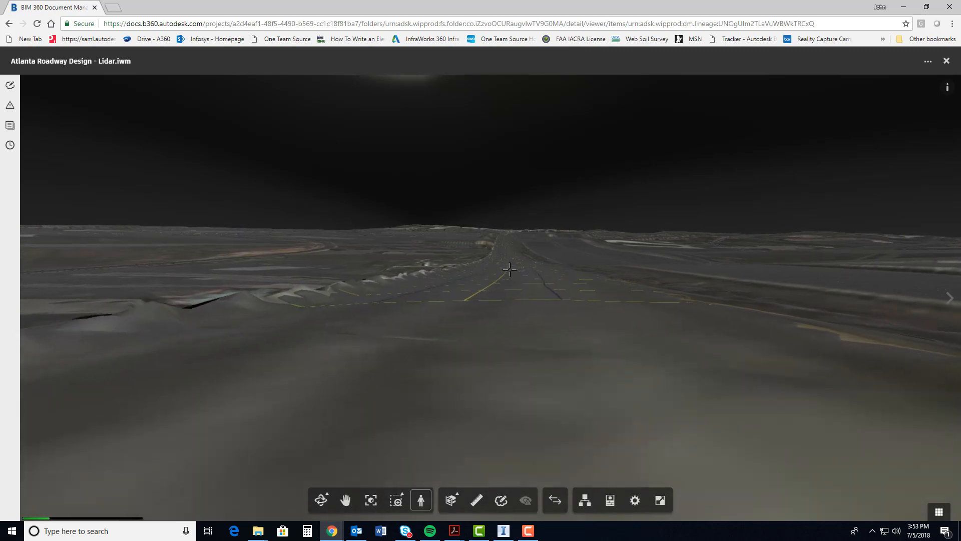
key("Up")
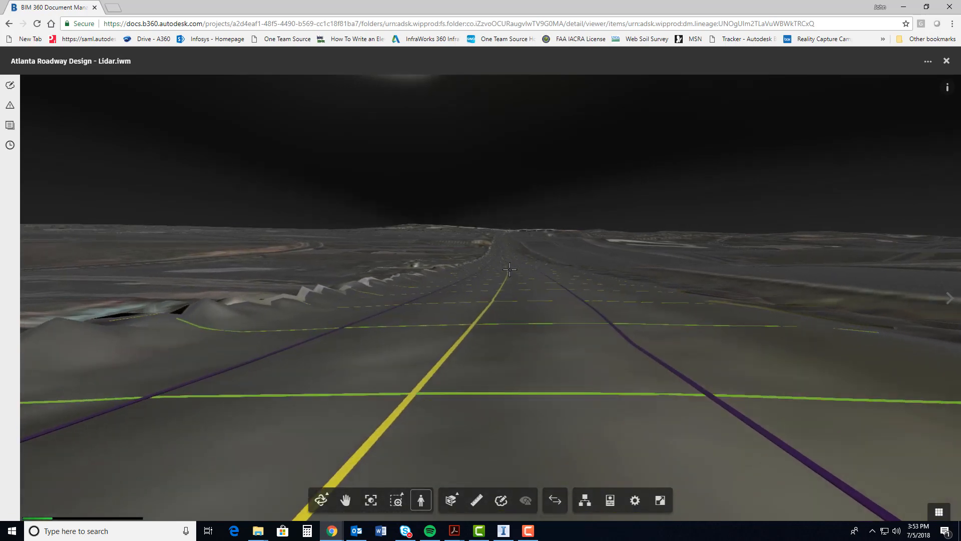
key("Up")
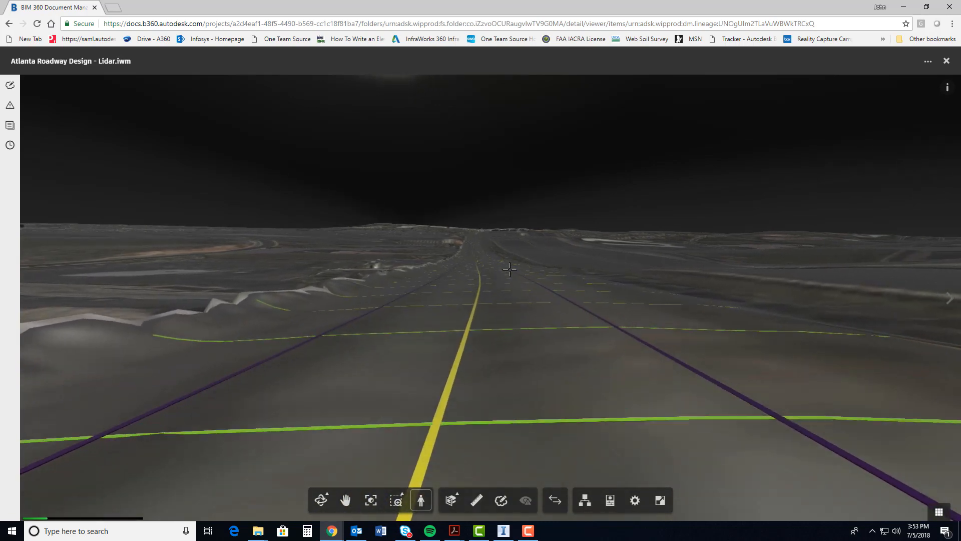
key("Up")
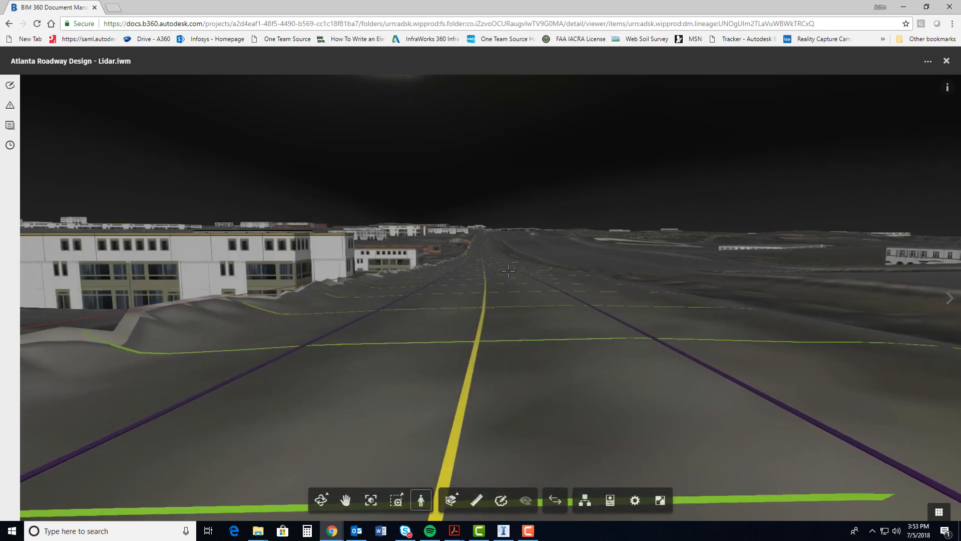
left_click(421, 500)
Return to an overview of the highway corridor and zoom to a window around the nearest extracted transverse lines
left_click_drag(502, 400, 503, 435)
scroll(494, 412, "down", 3)
scroll(497, 416, "down", 3)
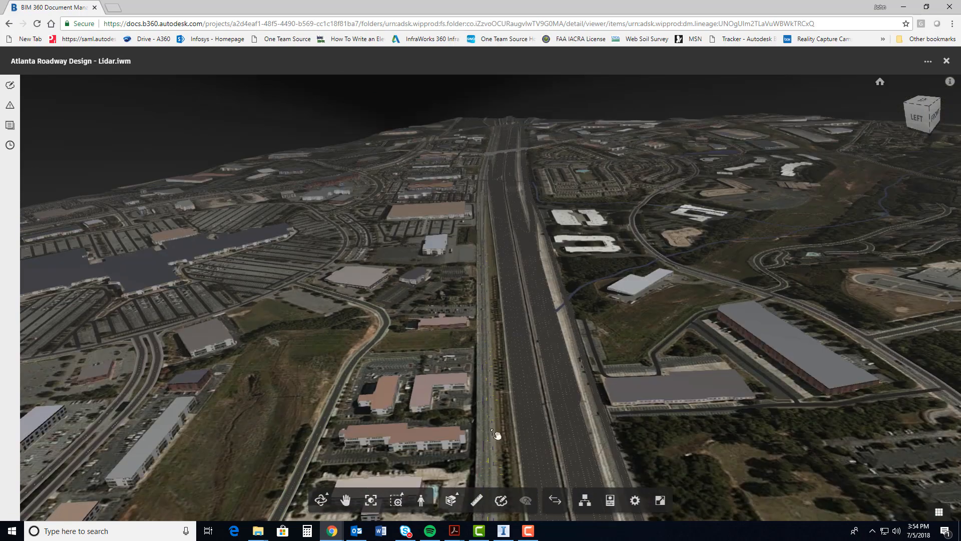
scroll(493, 420, "down", 5)
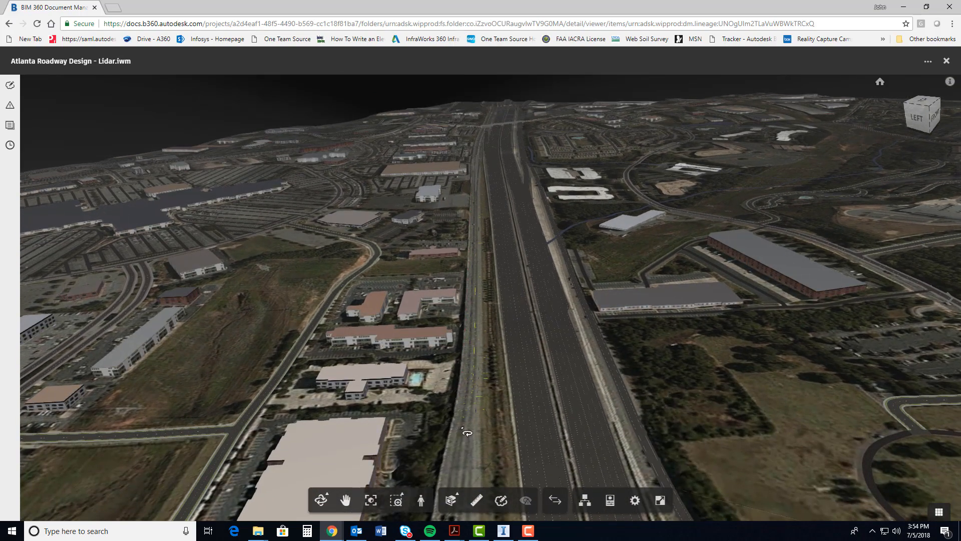
scroll(467, 421, "up", 5)
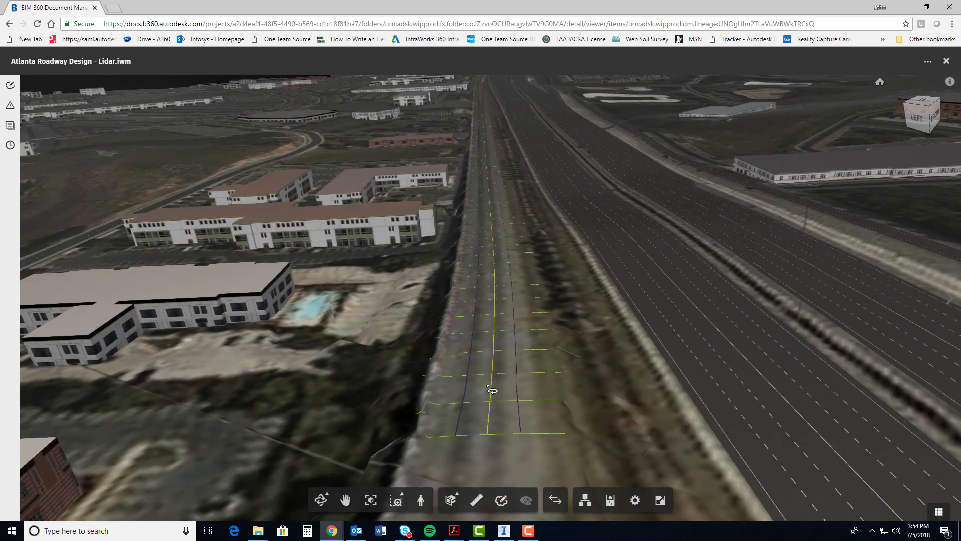
left_click(394, 500)
left_click_drag(449, 385, 532, 342)
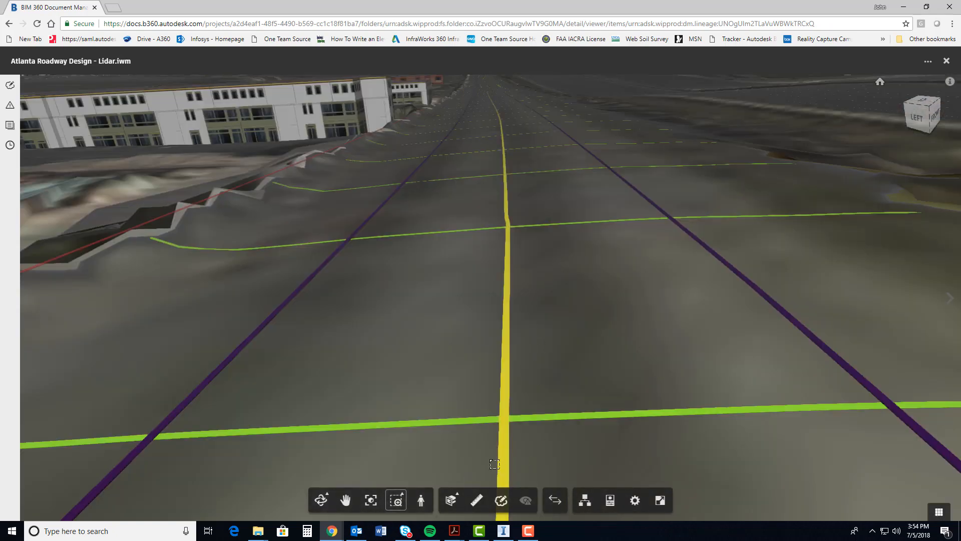
Check the unit and precision settings of the Measure tool and measure the distance between the two nearest transverse lines, discarding the measurement
left_click(477, 501)
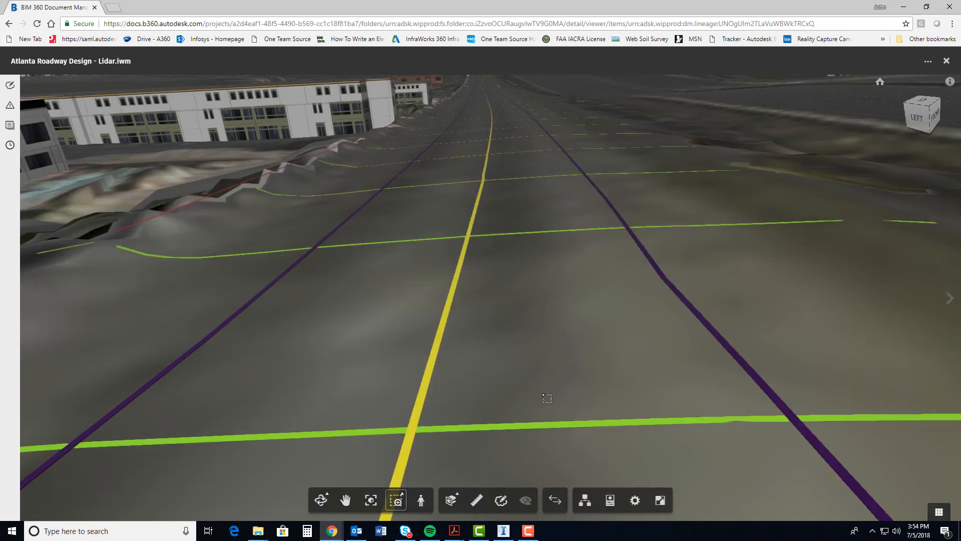
left_click(477, 501)
left_click(591, 501)
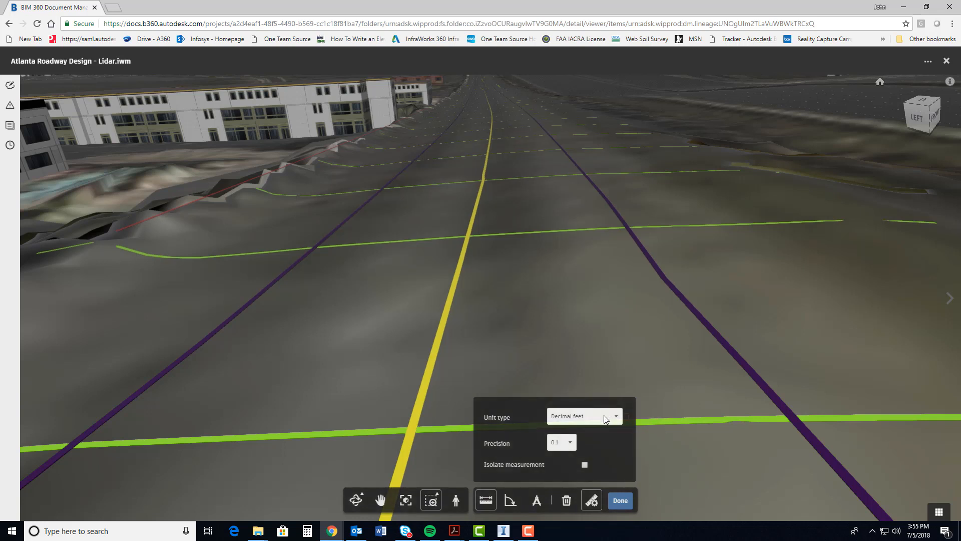
left_click(592, 499)
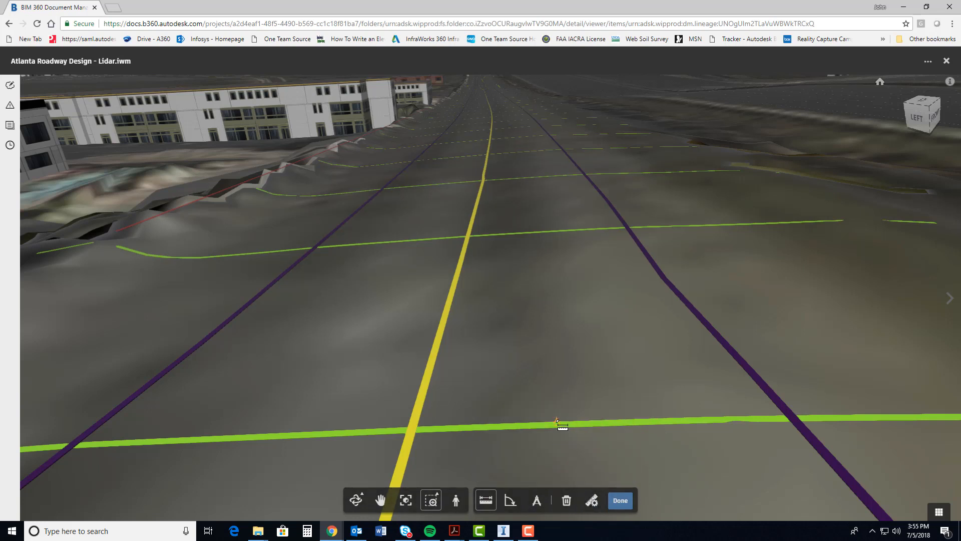
left_click(557, 420)
left_click(542, 230)
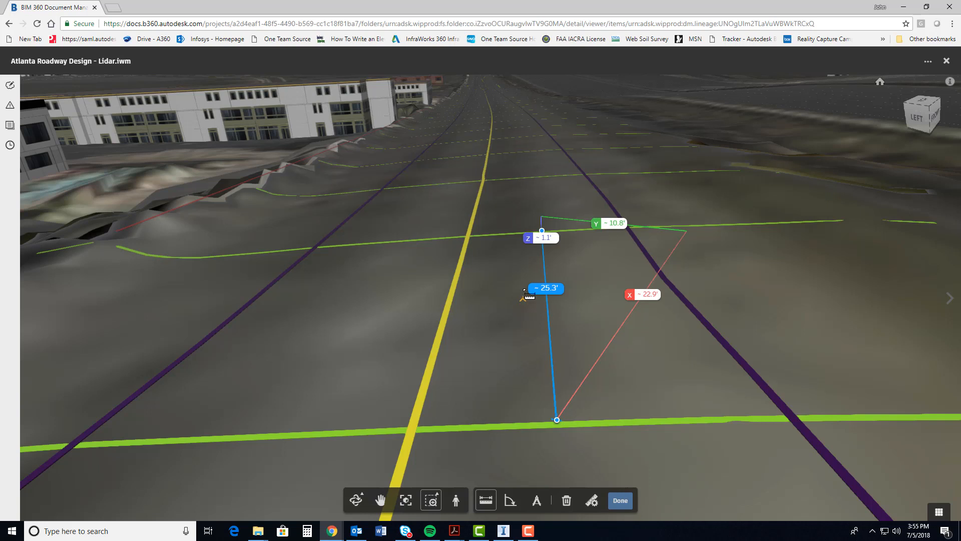
key("Escape")
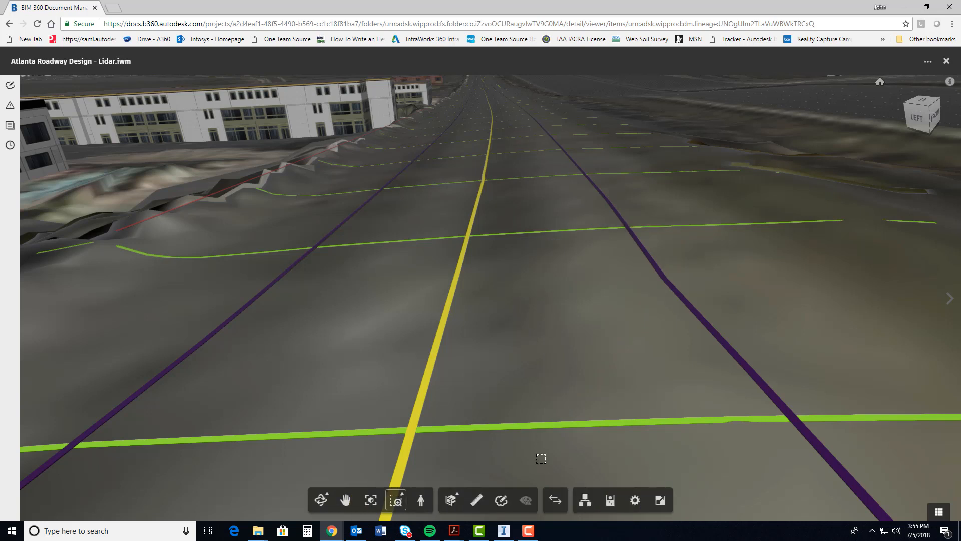
Open the Model Browser, view the buildings beside the roadway, and hide and redisplay the Buildings category
left_click(585, 500)
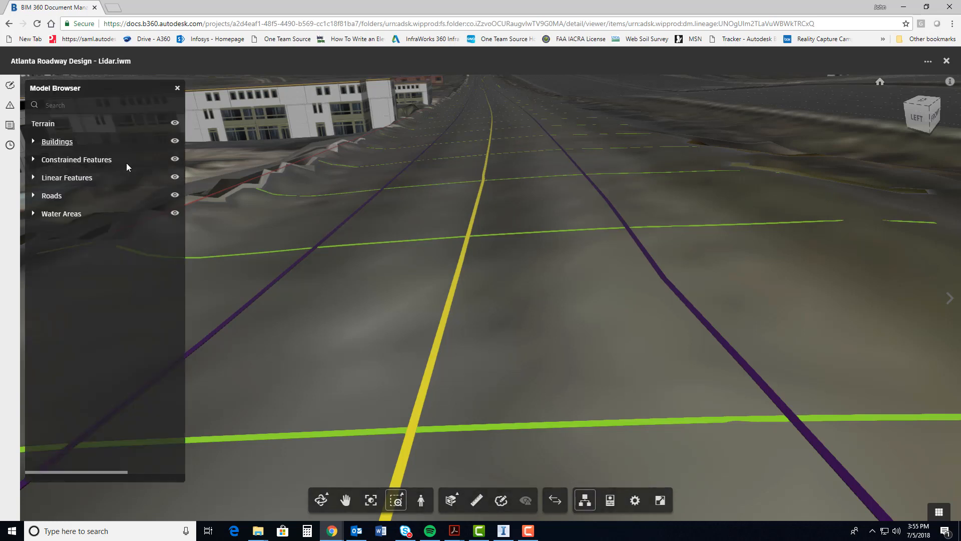
scroll(373, 215, "down", 8)
scroll(369, 217, "up", 2)
middle_click_drag(403, 229, 514, 244)
scroll(514, 243, "up", 3)
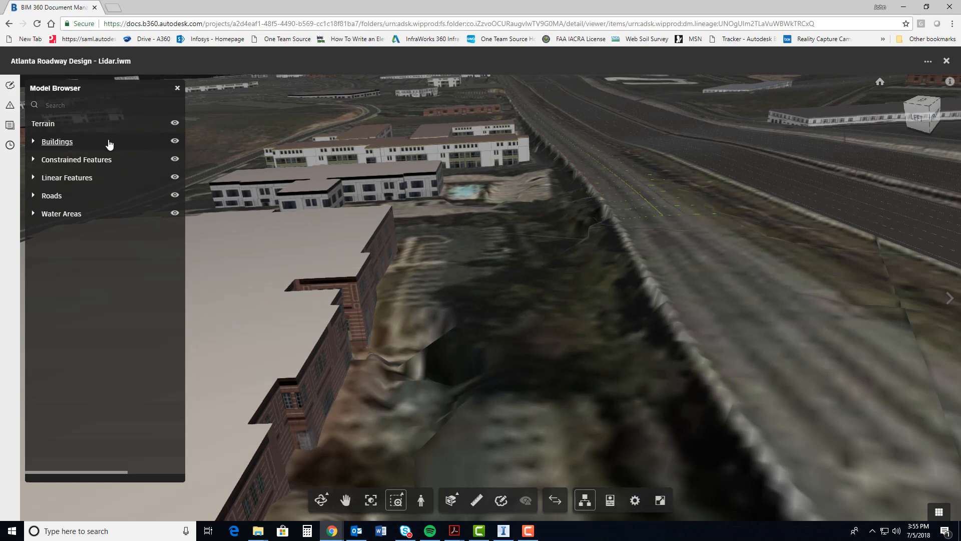
left_click(174, 141)
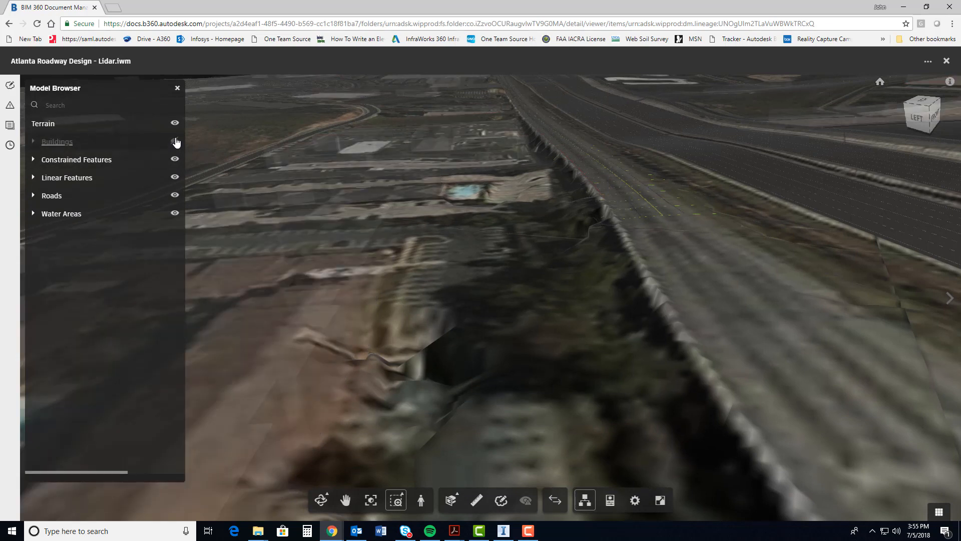
left_click(174, 141)
Hide and redisplay the Constrained Features, Linear Features and Roads categories one after another to compare the model
left_click(175, 158)
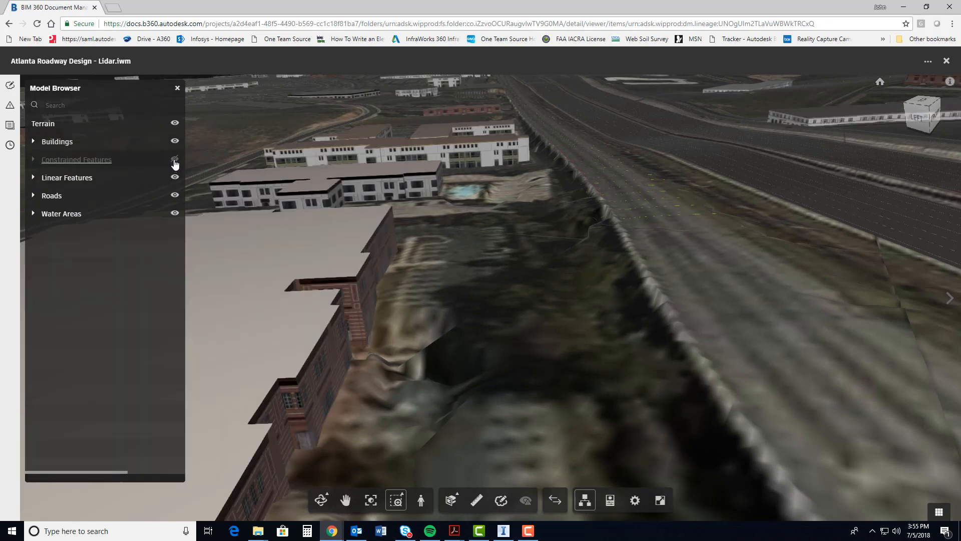
left_click(175, 159)
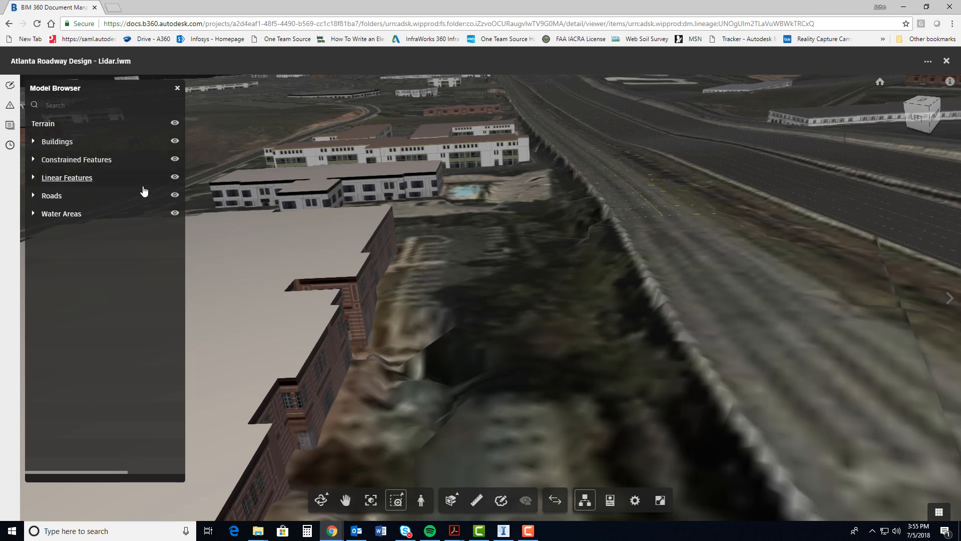
left_click(175, 178)
left_click(174, 179)
left_click(175, 198)
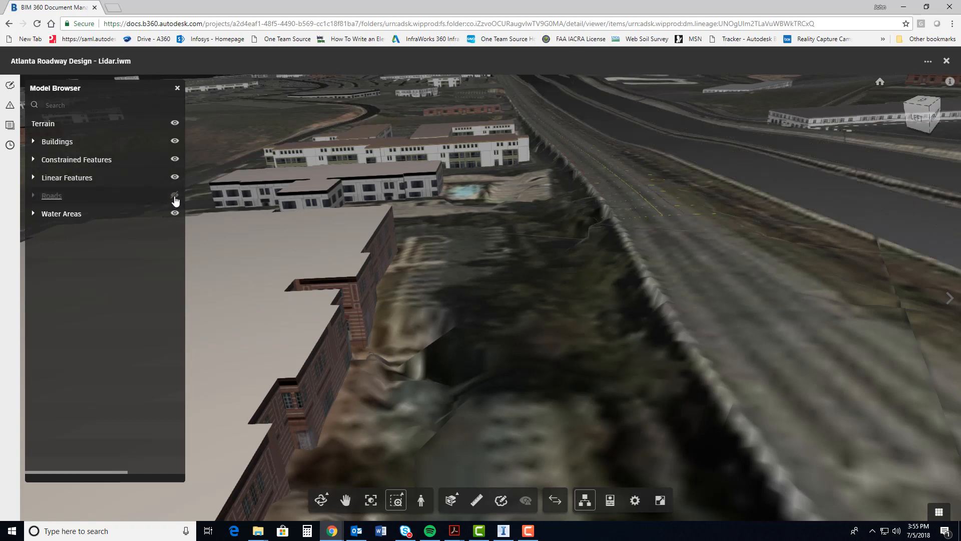
left_click(175, 196)
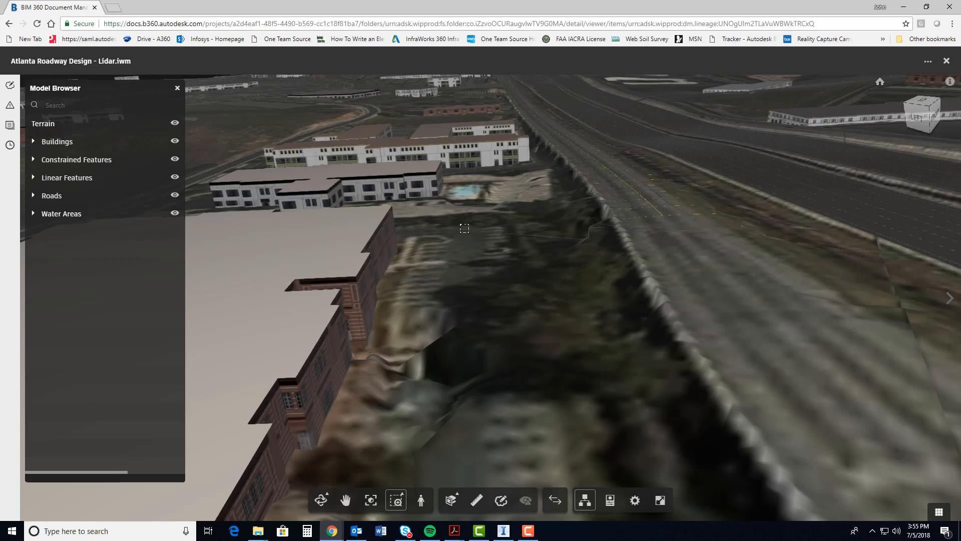
Bring the roadway with its extracted lines back into view and close the Model Browser
middle_click_drag(464, 229, 318, 221)
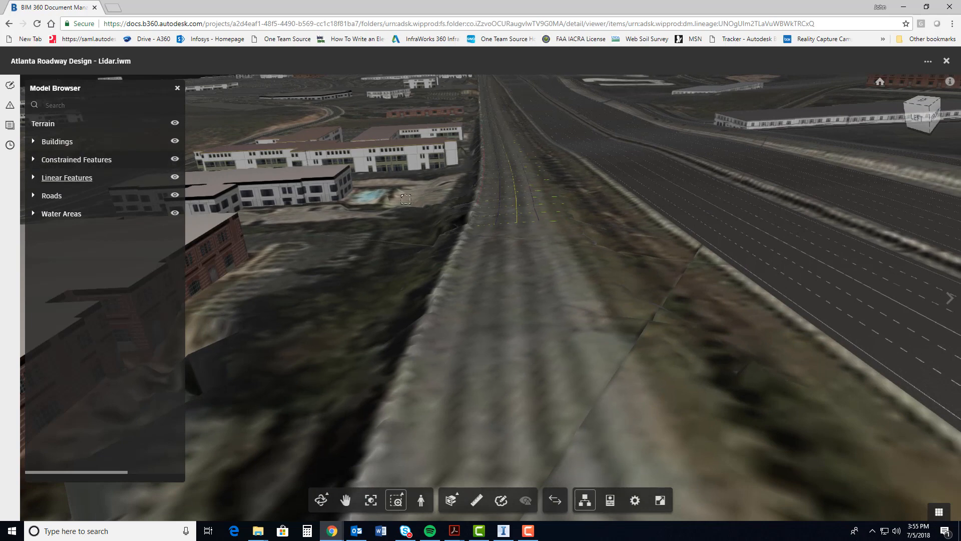
middle_click_drag(563, 234, 554, 324)
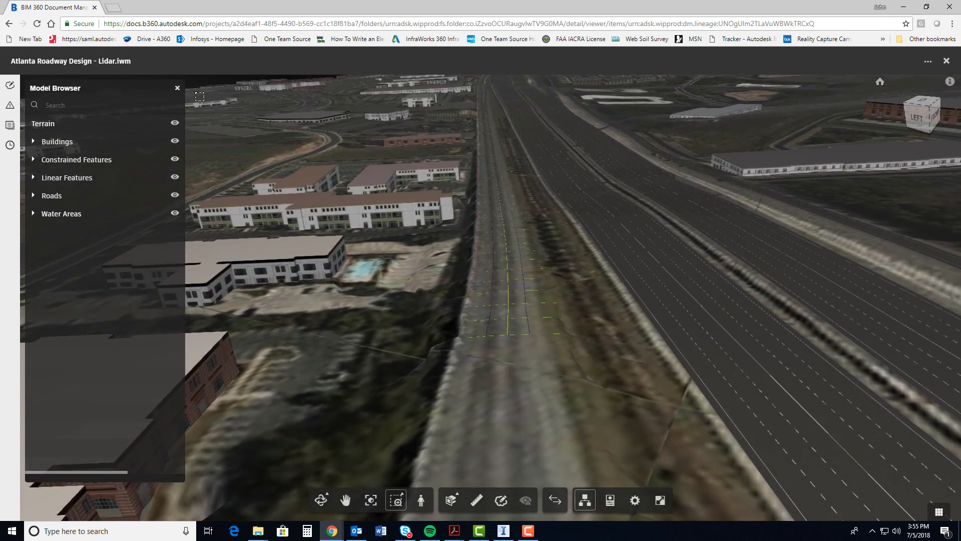
left_click(177, 88)
Zoom to a window around the start of the roadway's extracted lines, including the selected edge line
left_click_drag(431, 395, 498, 419)
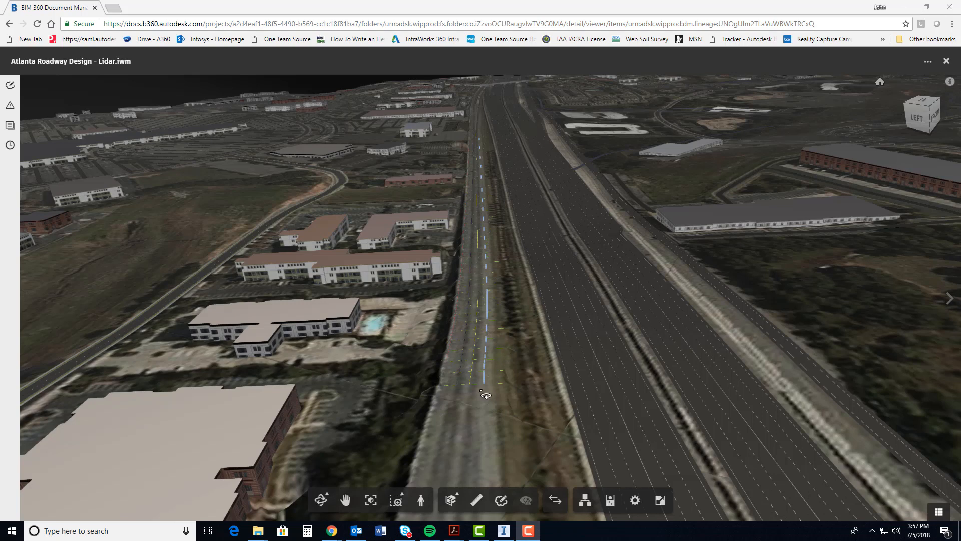
left_click(396, 500)
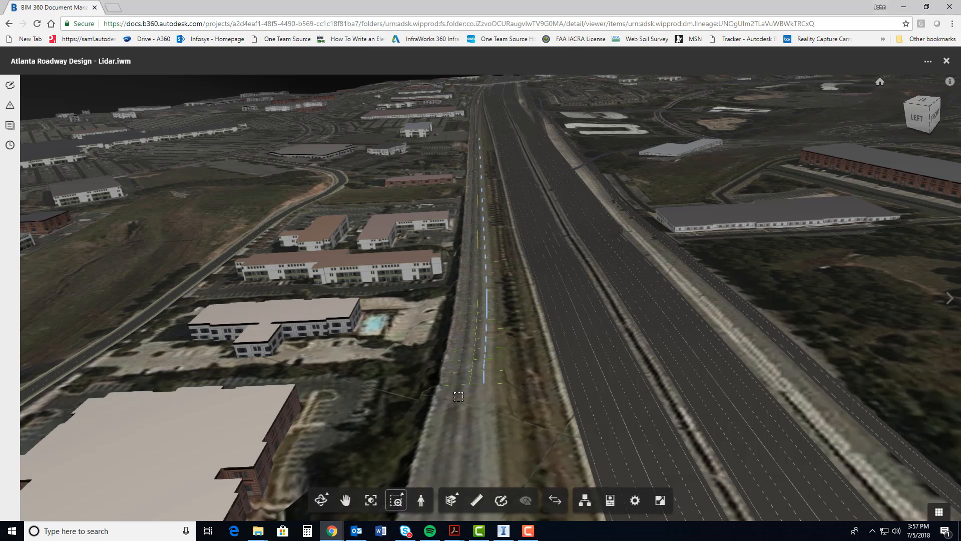
left_click_drag(452, 385, 520, 317)
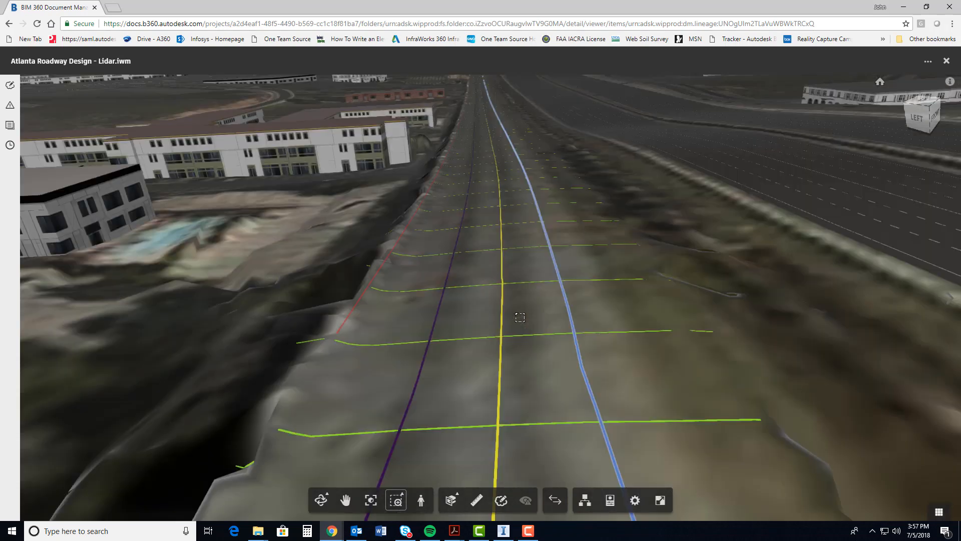
left_click(320, 500)
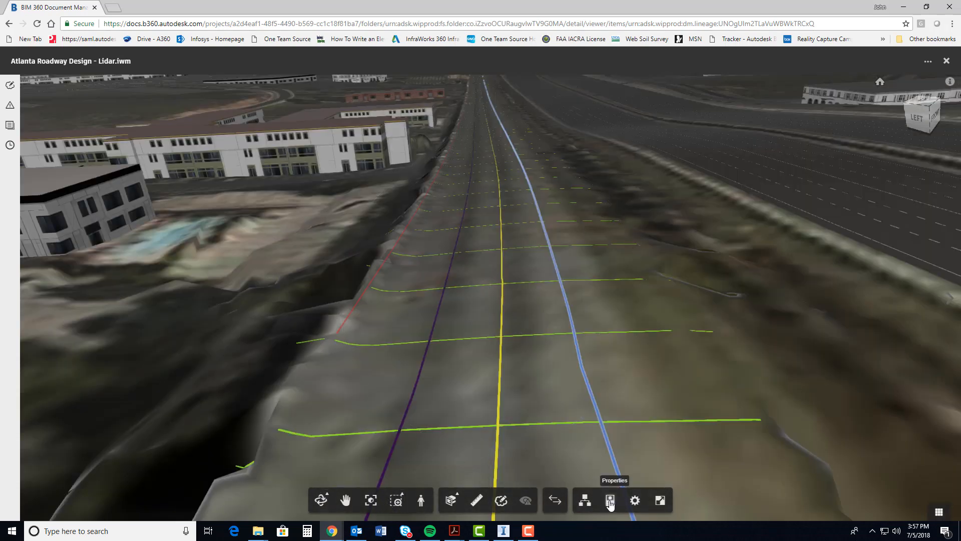
Display object properties and check the feature codes of the yellow centre line and both dark edge lines
left_click(610, 500)
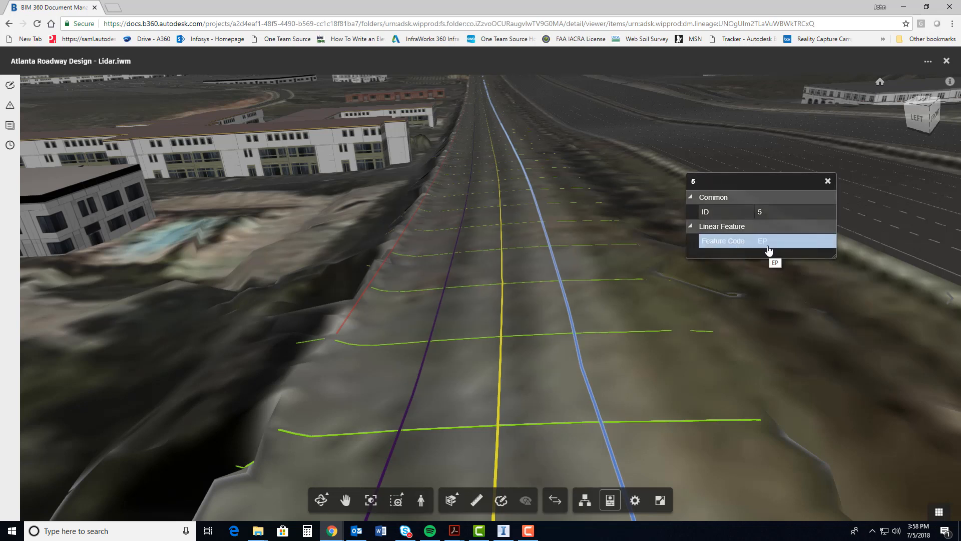
left_click(502, 333)
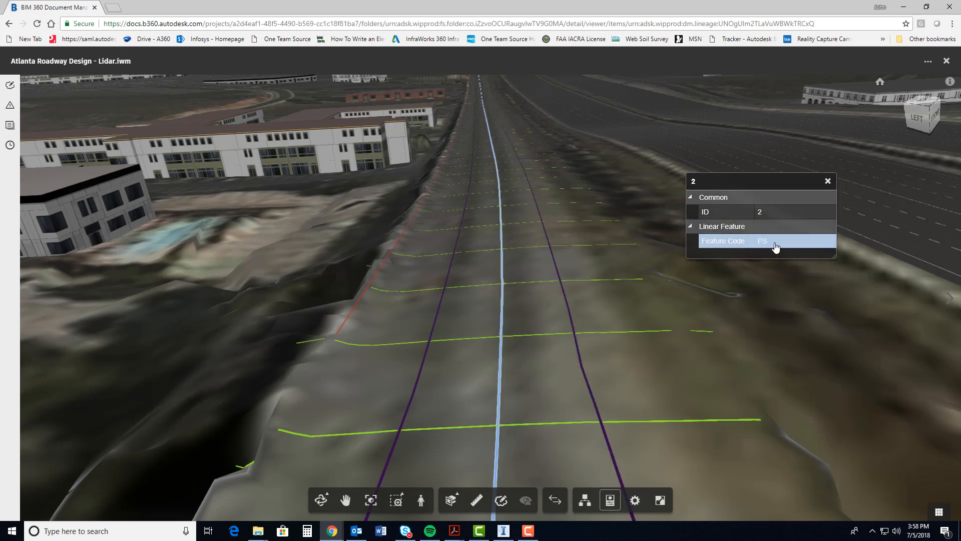
left_click(576, 326)
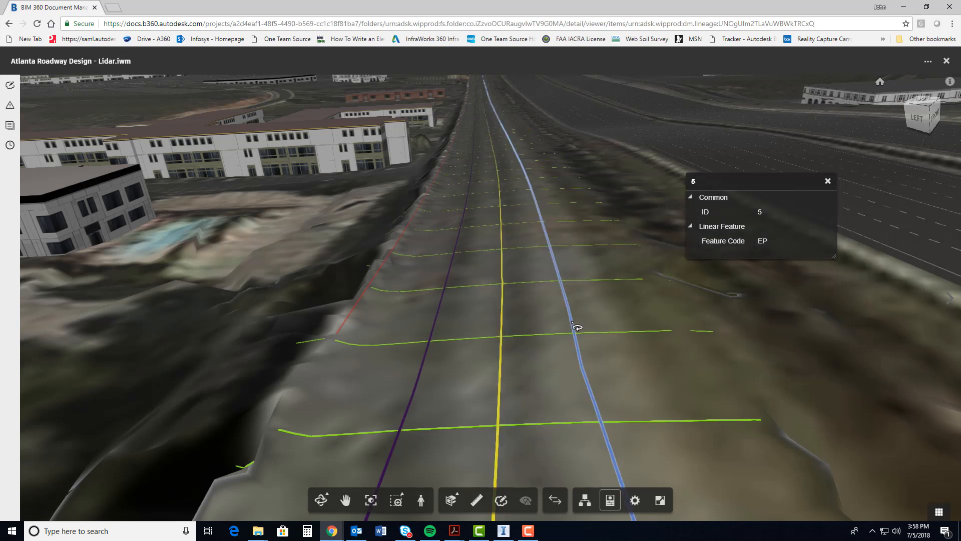
left_click(434, 332)
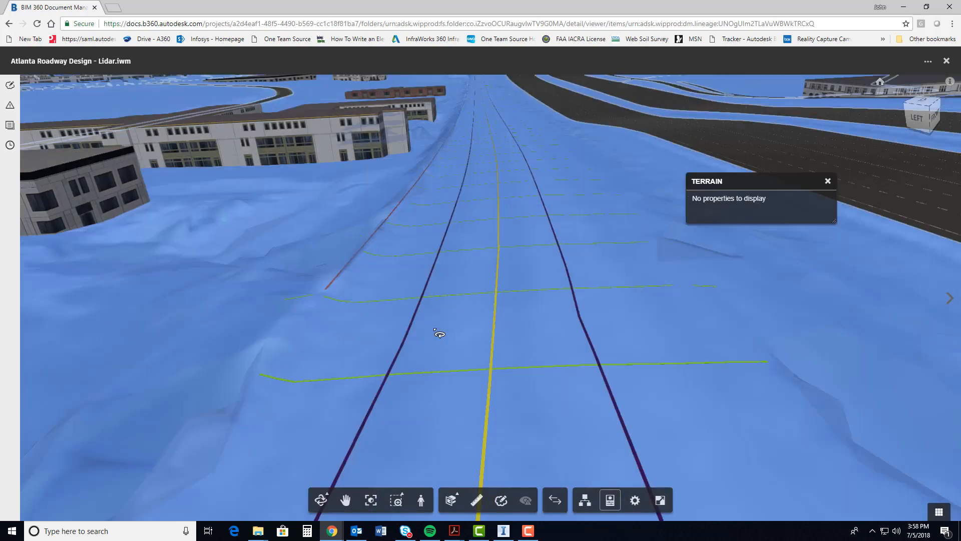
left_click(406, 339)
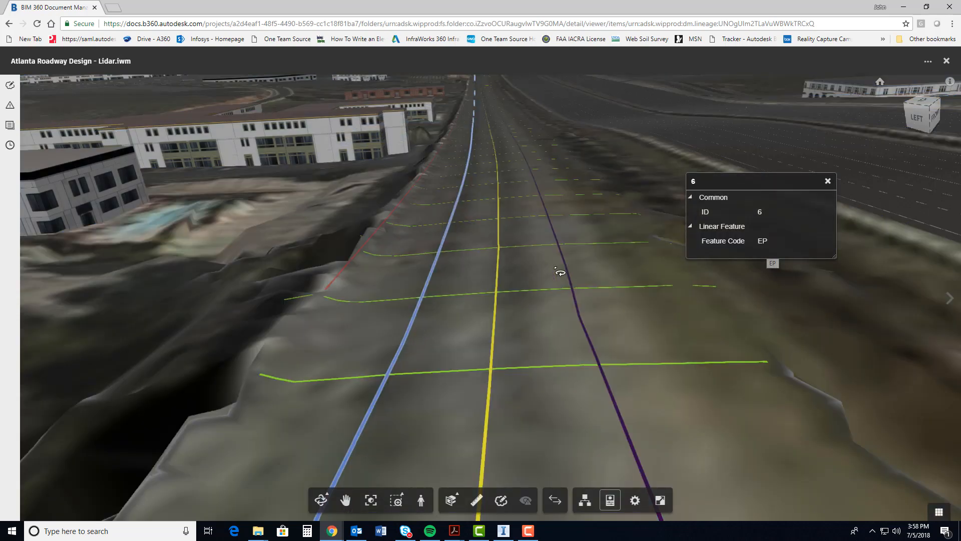
Inspect the properties of the red roadside line, the nearest green transverse line and the long white building, then clear the selection
left_click(359, 254)
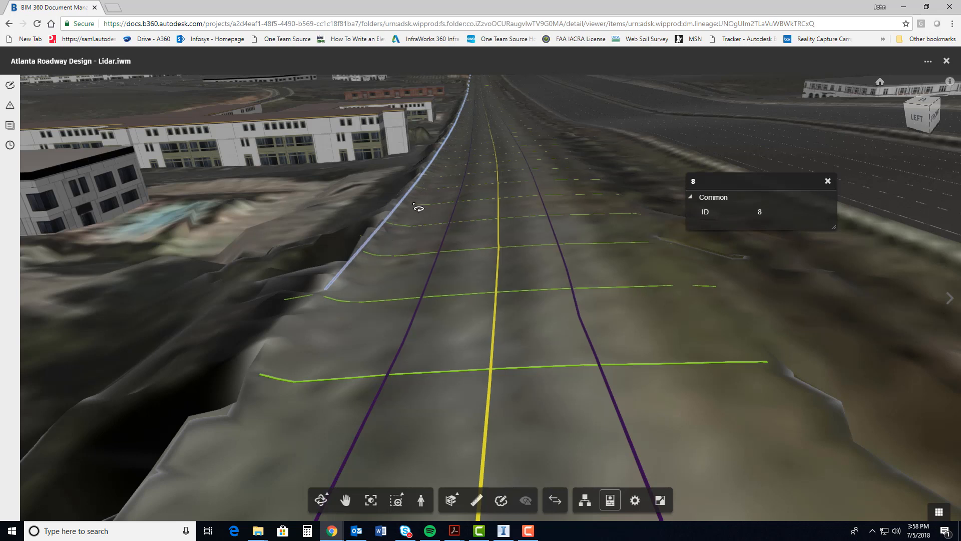
left_click(559, 375)
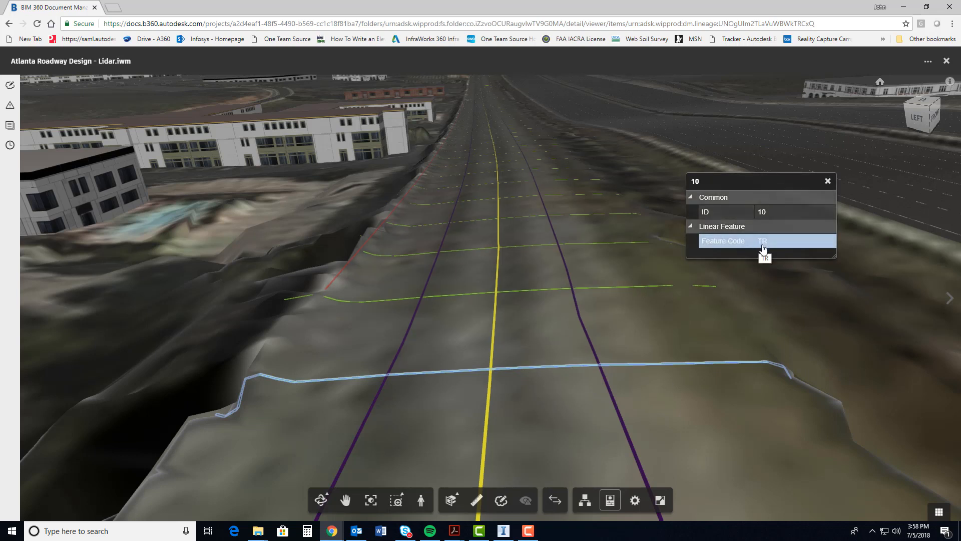
left_click(361, 150)
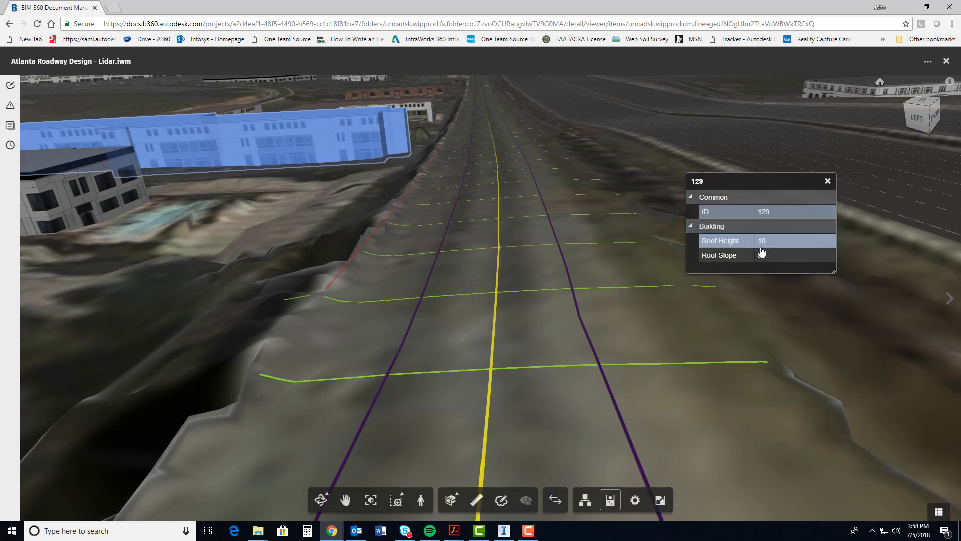
scroll(499, 246, "down", 8)
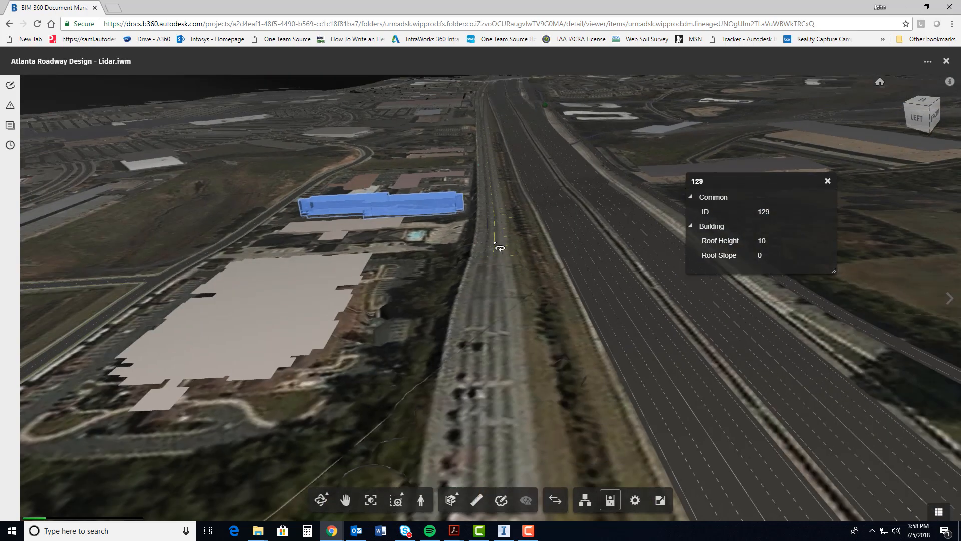
left_click(596, 276)
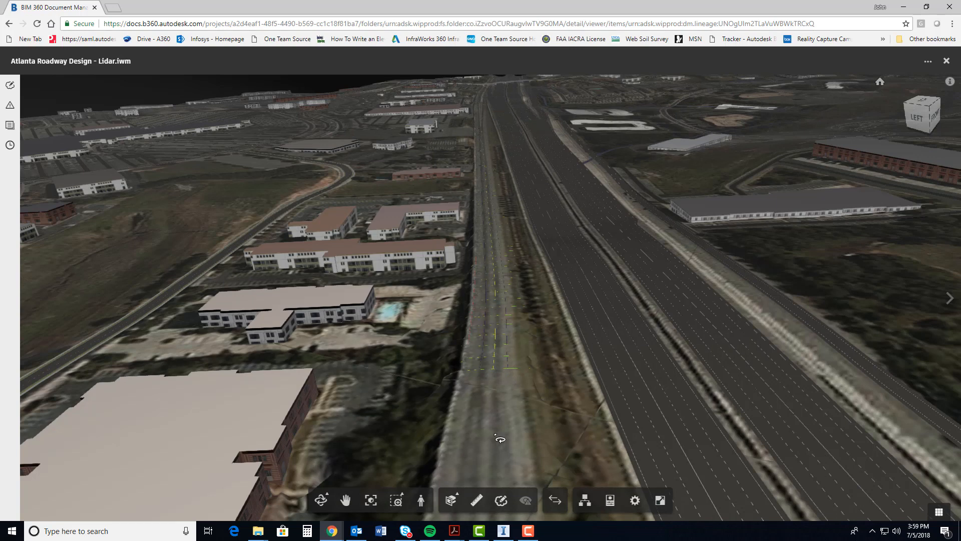
Start a markup and draw a rectangle around the start of the extracted roadway lines
left_click(501, 500)
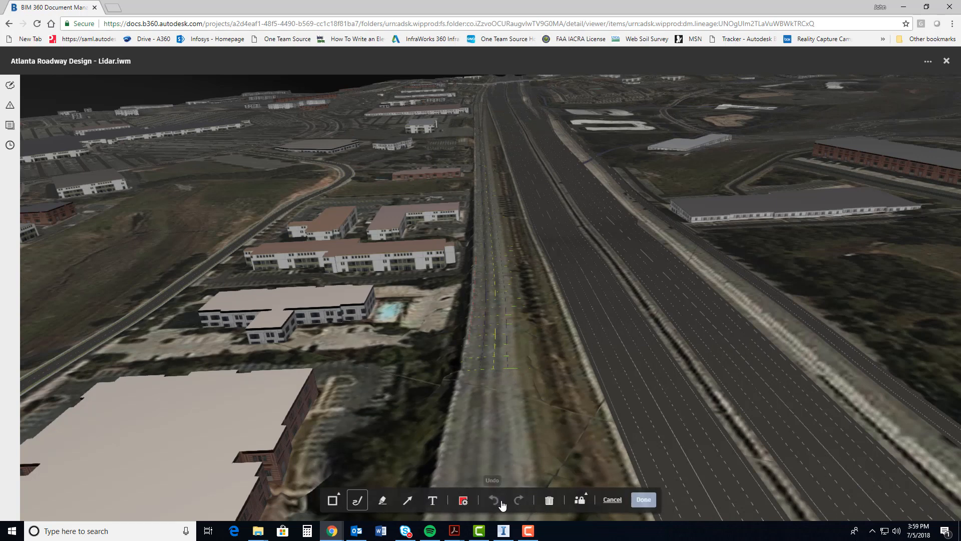
left_click(331, 501)
left_click_drag(448, 384, 552, 287)
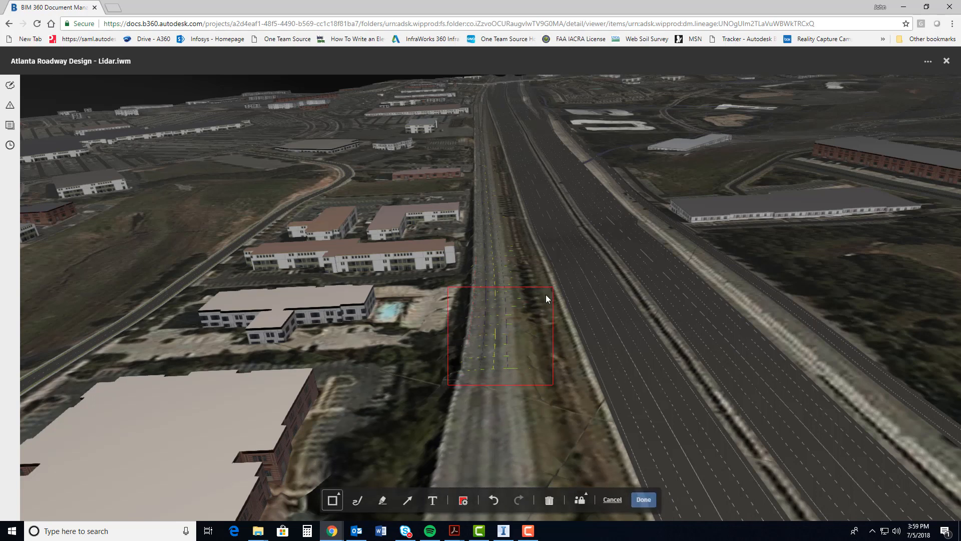
Add the note "This is the beginning of LFE" below the rectangle, save the markup as LFEFinished and exit the markup view
left_click(434, 500)
left_click(494, 412)
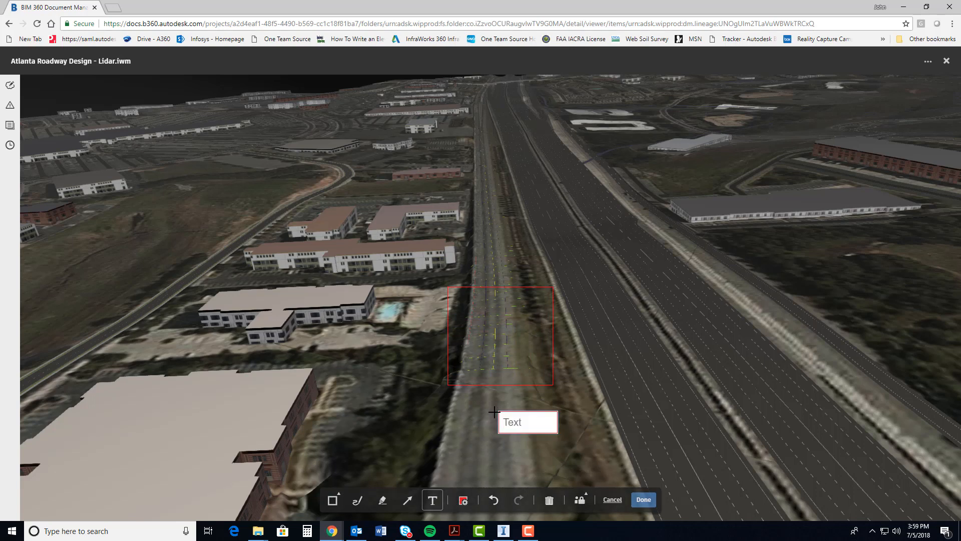
type("This is the beginning")
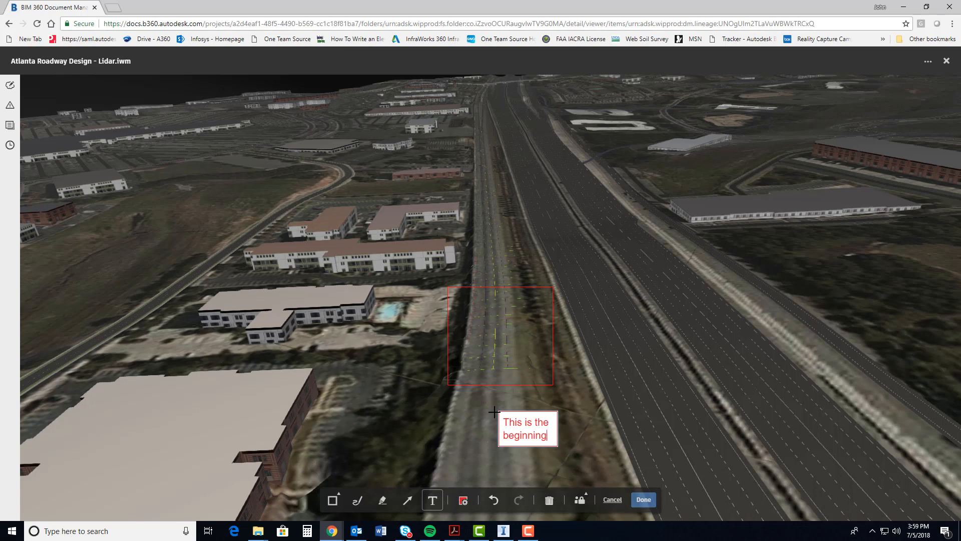
type(" of ")
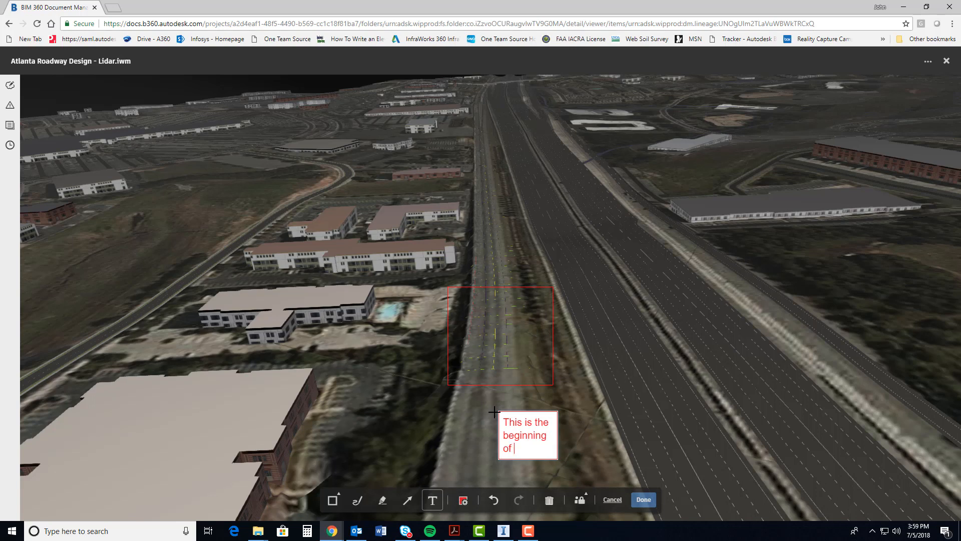
type("LFE")
left_click(487, 439)
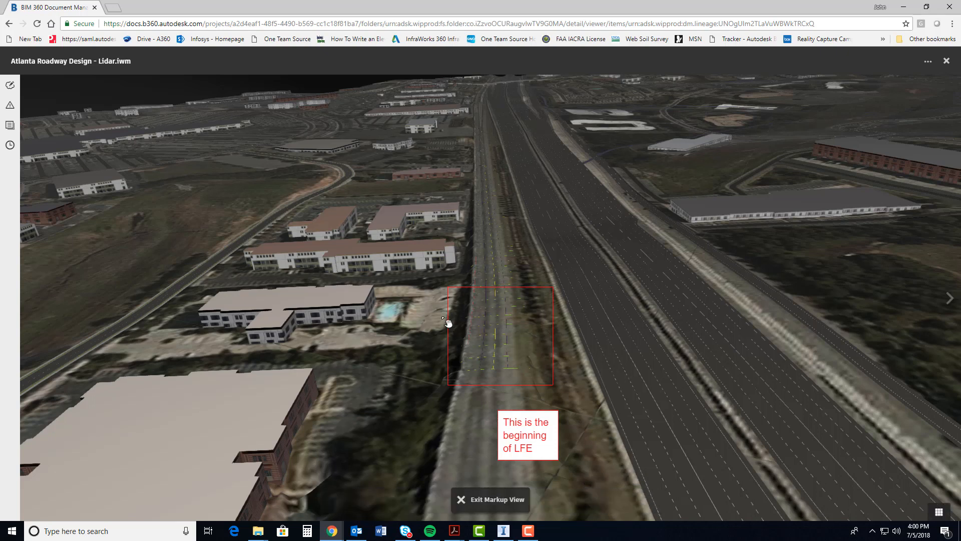
left_click(462, 500)
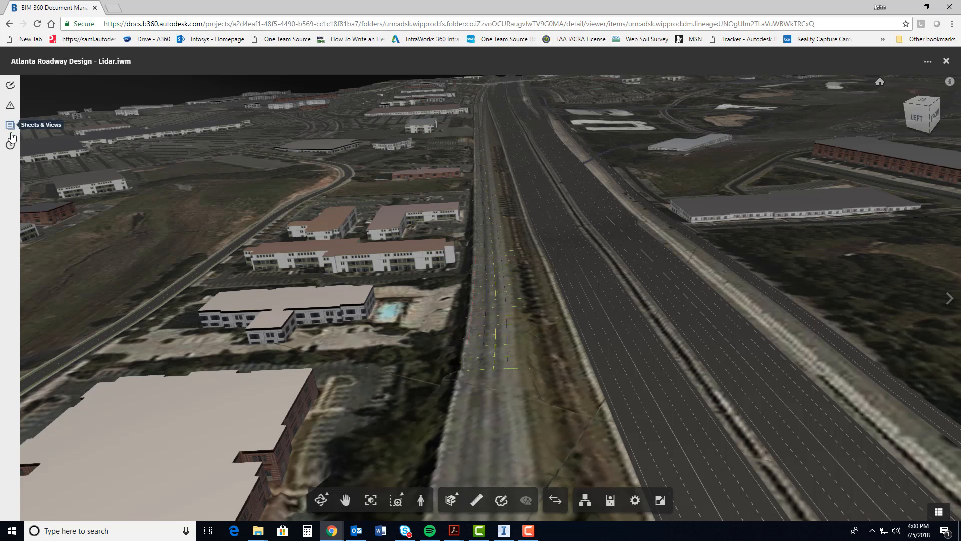
Open the saved LFEFinished markup from the markups list to review it, and exit the markup view
left_click(9, 86)
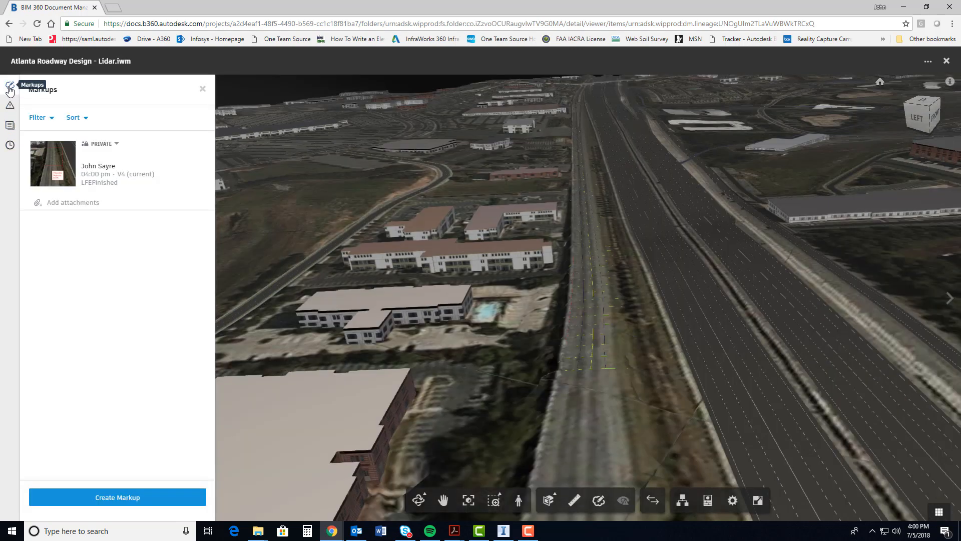
left_click(119, 170)
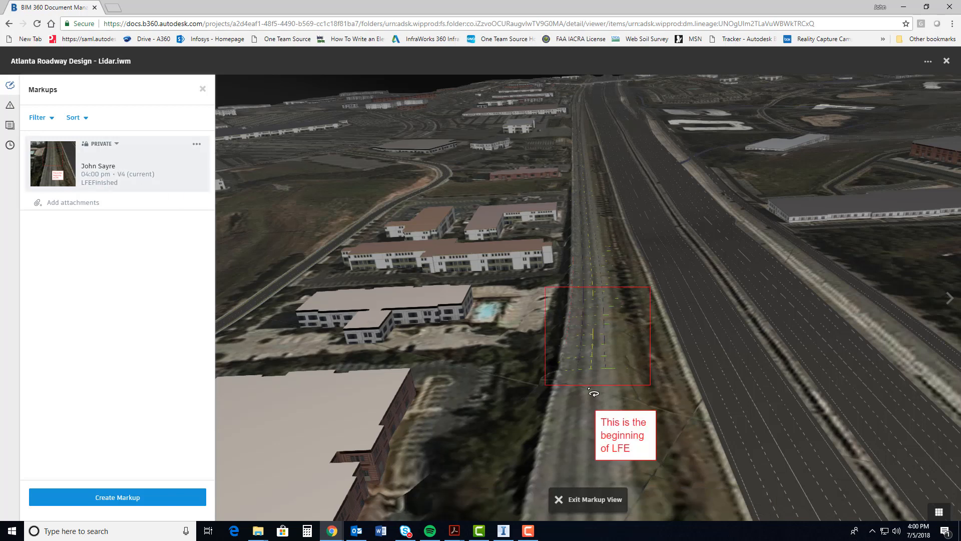
left_click(563, 500)
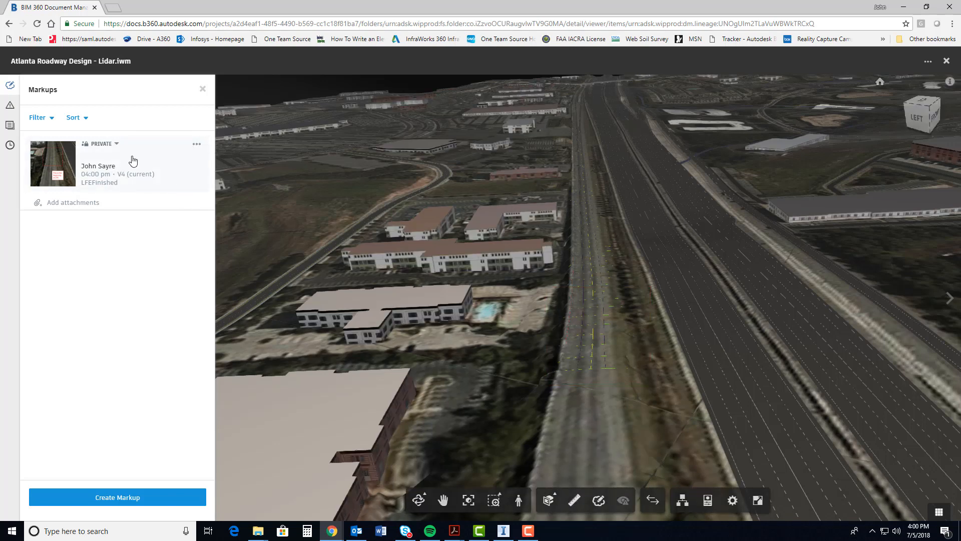
Publish the private LFEFinished markup to all project members, and close the markups list and the model viewer
left_click(116, 144)
left_click(113, 182)
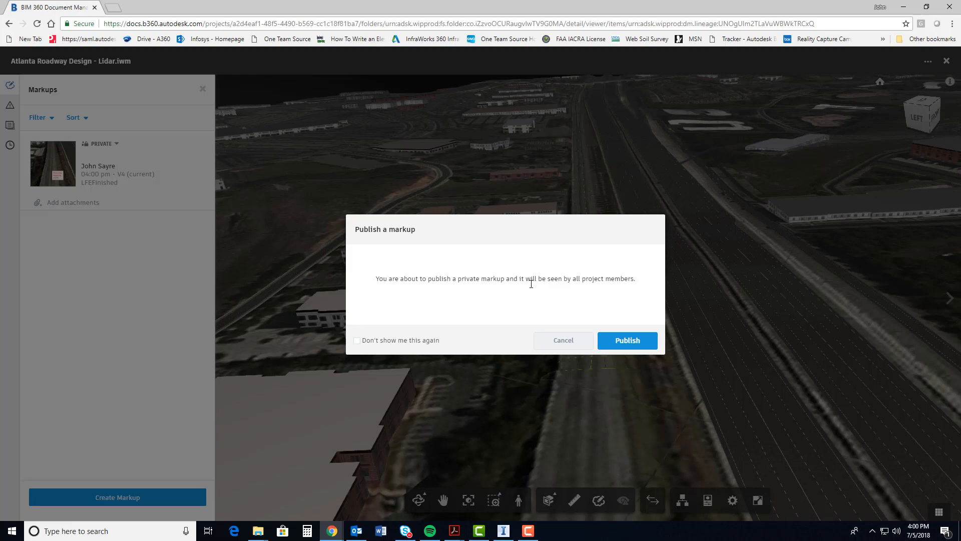
left_click(632, 342)
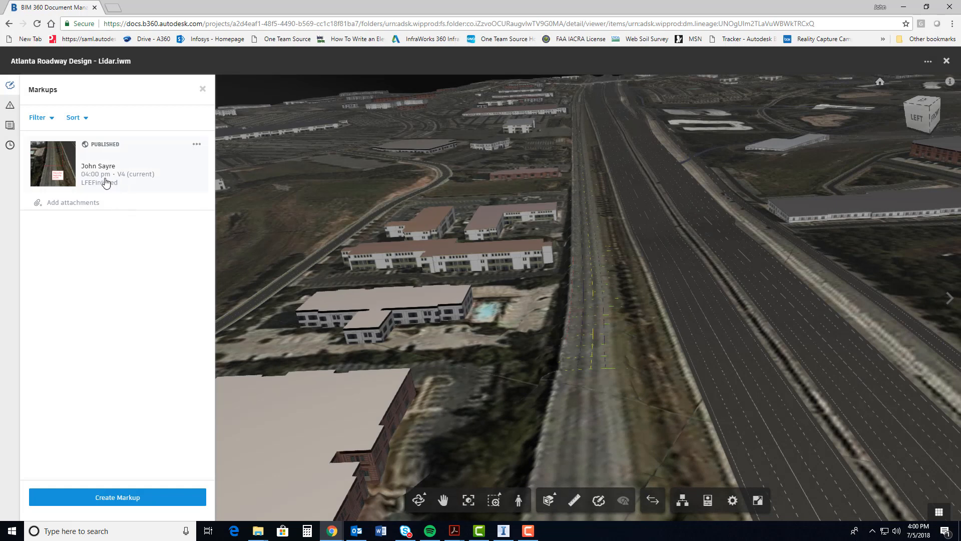
left_click(202, 89)
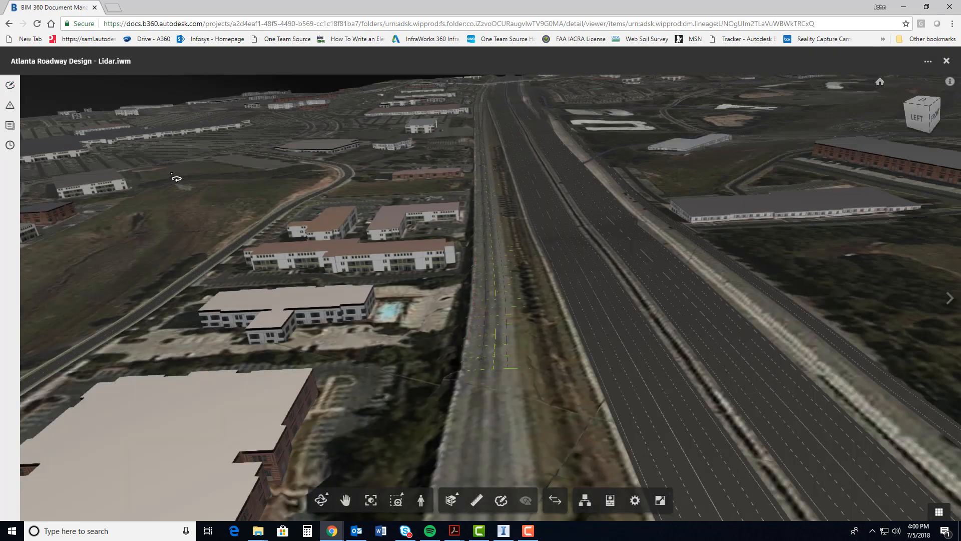
left_click(946, 60)
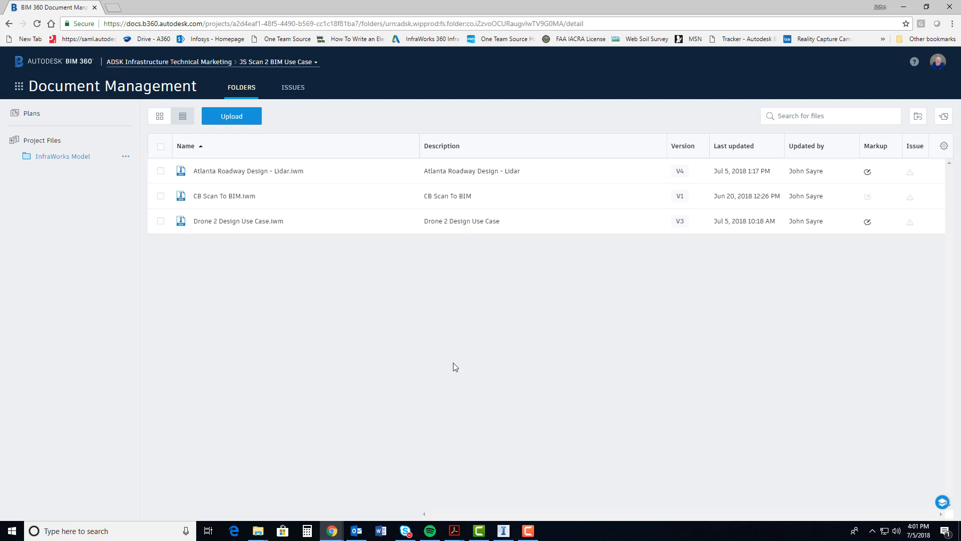
Switch to Civil 3D and review the exported linear feature and transverse point files in the LFE Data folder
key("F10")
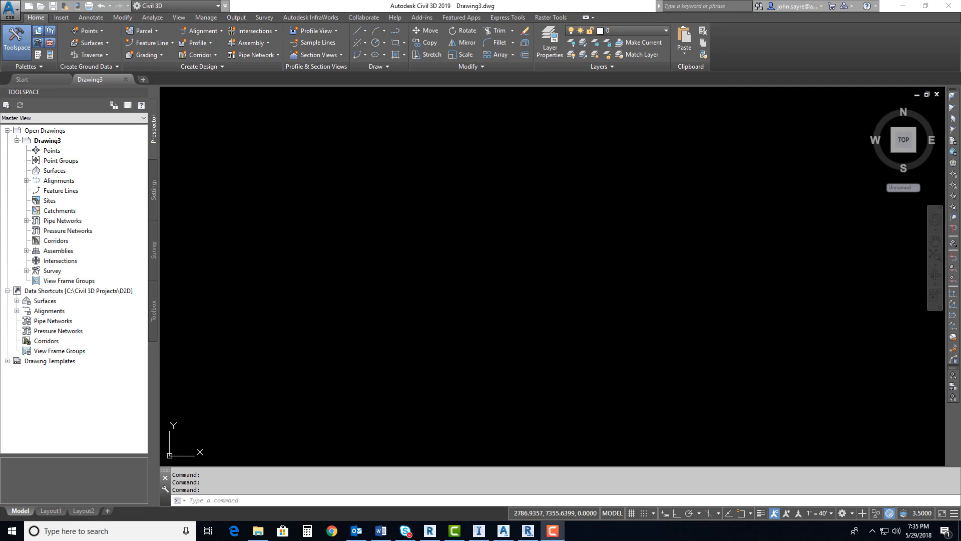
left_click_drag(960, 79, 527, 89)
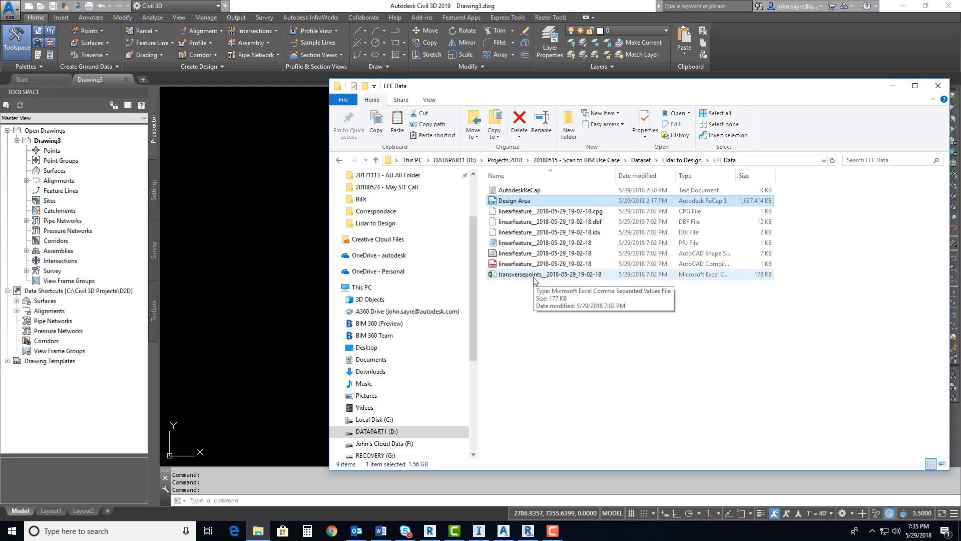
left_click_drag(506, 88, 960, 87)
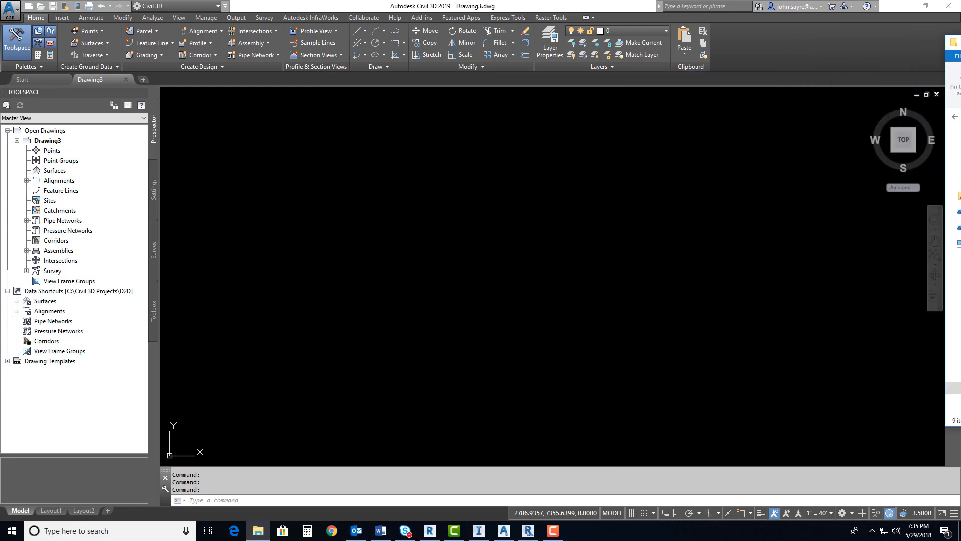
left_click_drag(960, 42, 960, 42)
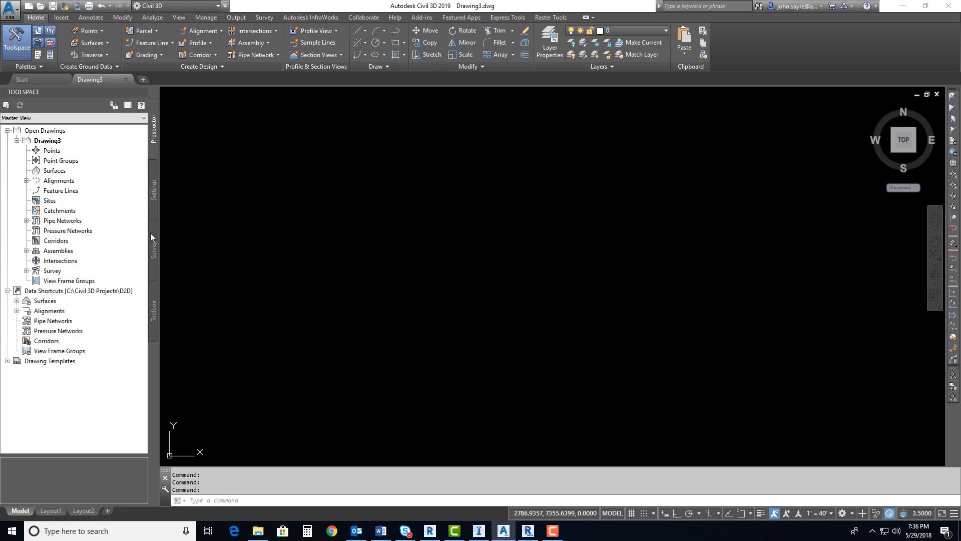
Set the drawing's coordinate system to GA83-WF (NAD83 Georgia State Planes, West Zone, US Foot) in the drawing settings
left_click(152, 194)
right_click(45, 133)
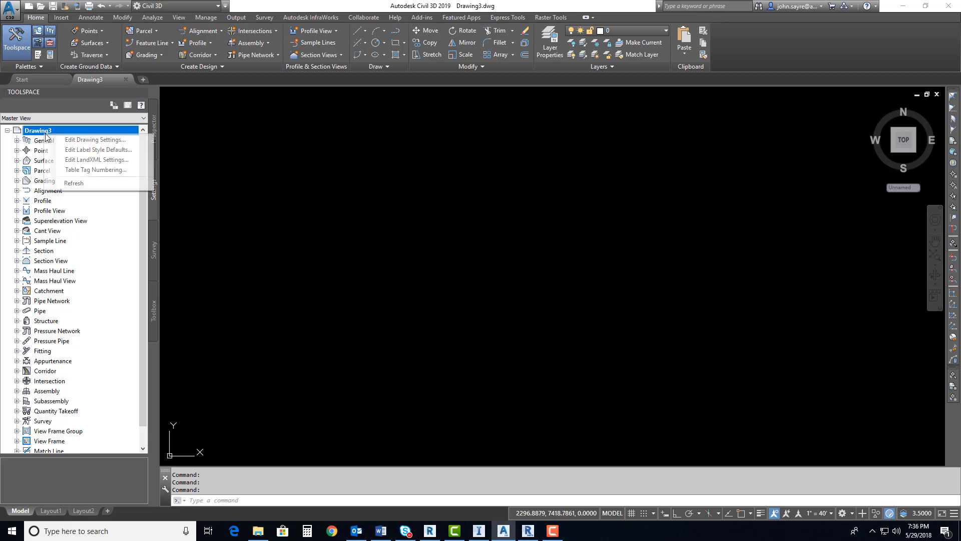
left_click(95, 140)
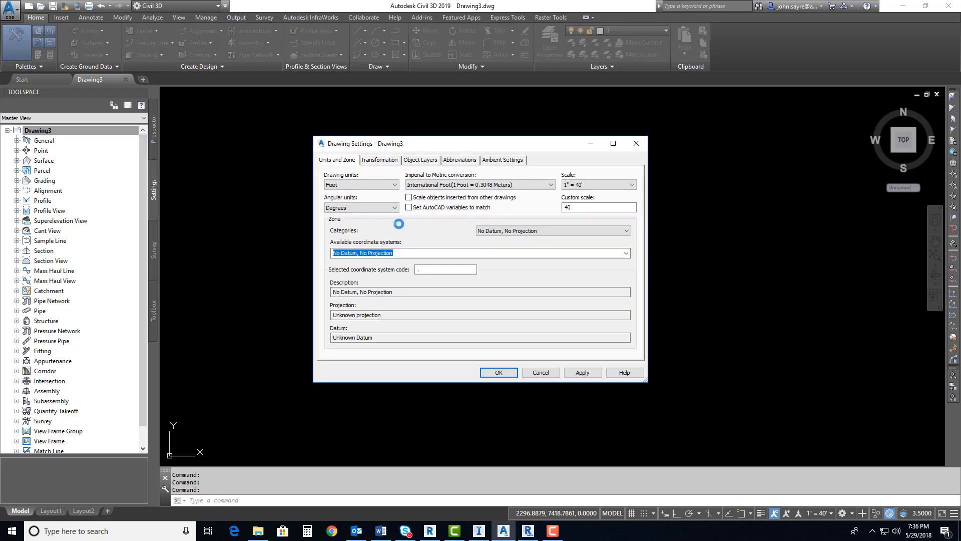
left_click(422, 270)
type("ga83")
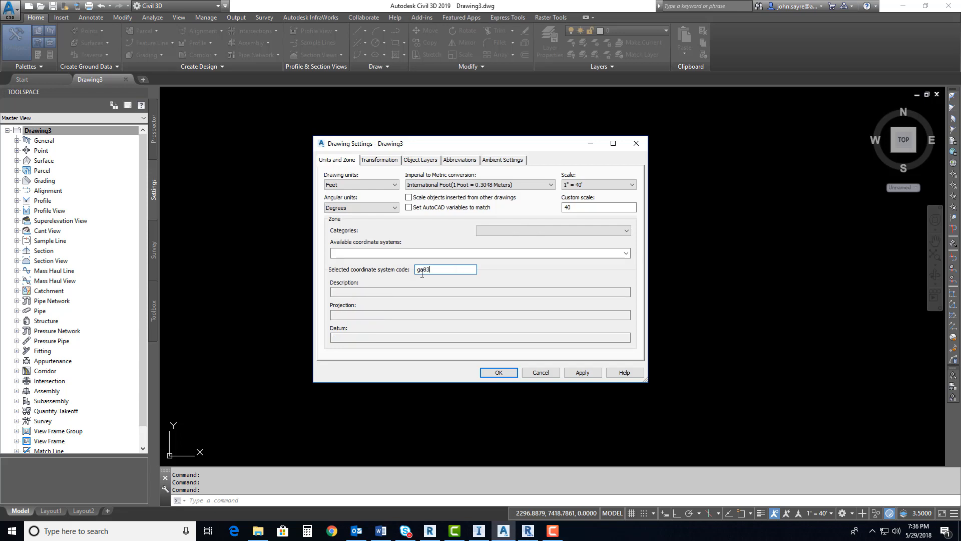
type("-")
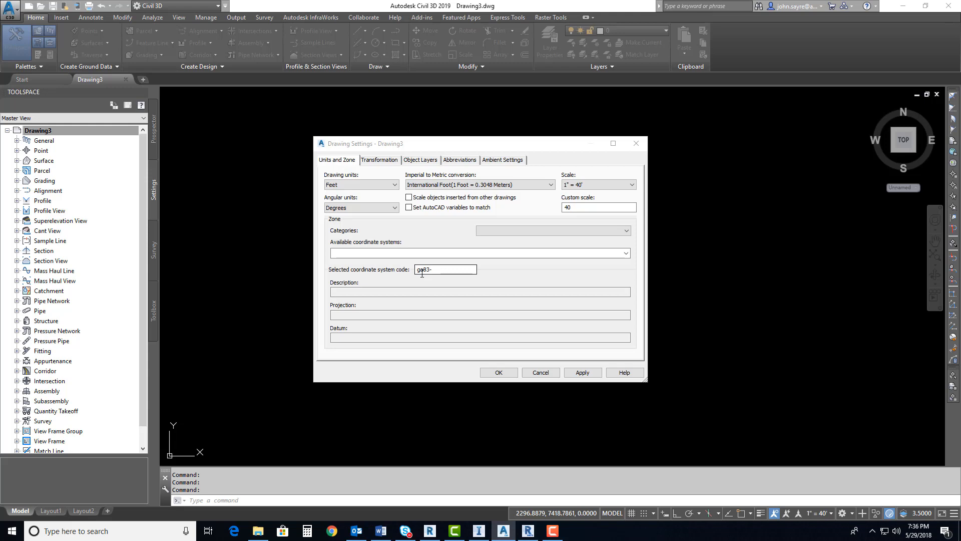
left_click(448, 270)
type("w")
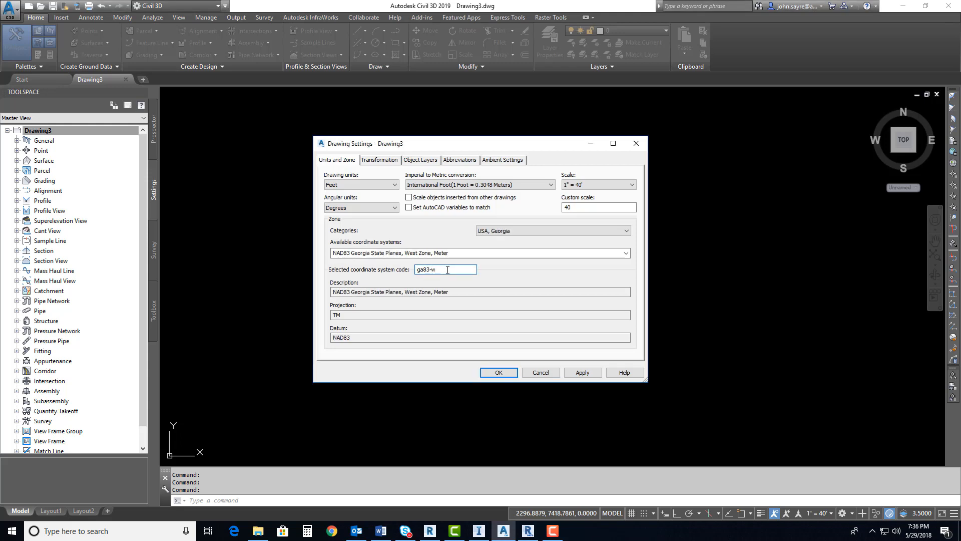
type("f")
left_click(498, 373)
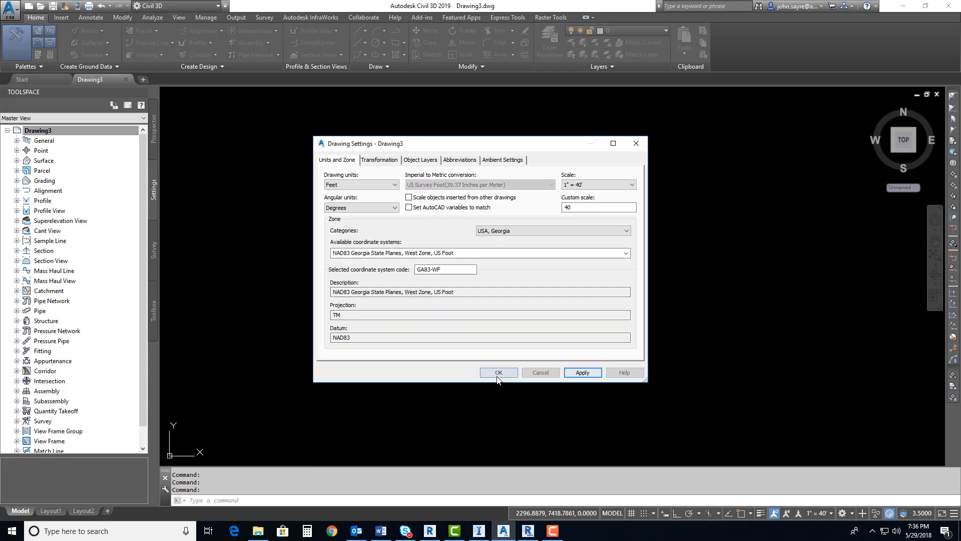
Save the drawing as Master Design in the Lidar to Design dataset's Civil 3D folder
key("ctrl+s")
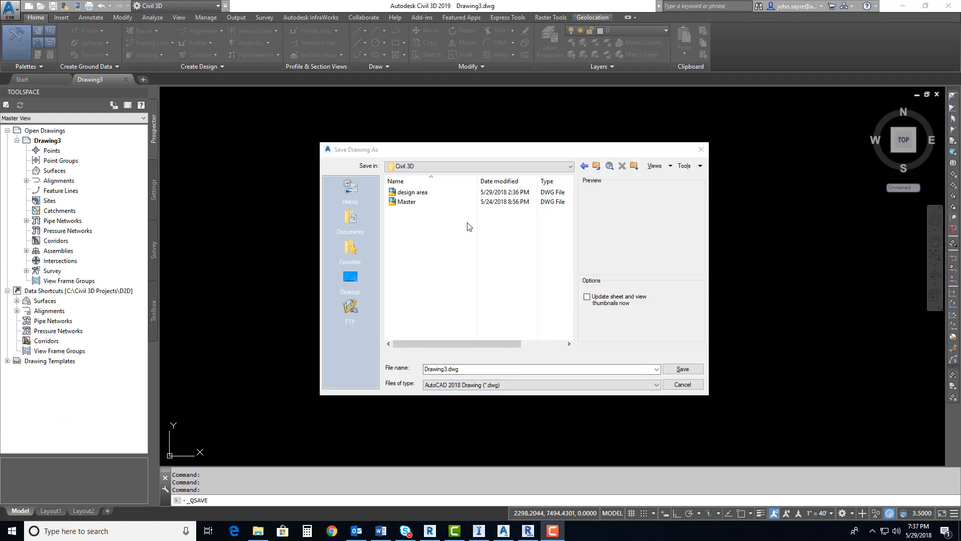
left_click(571, 167)
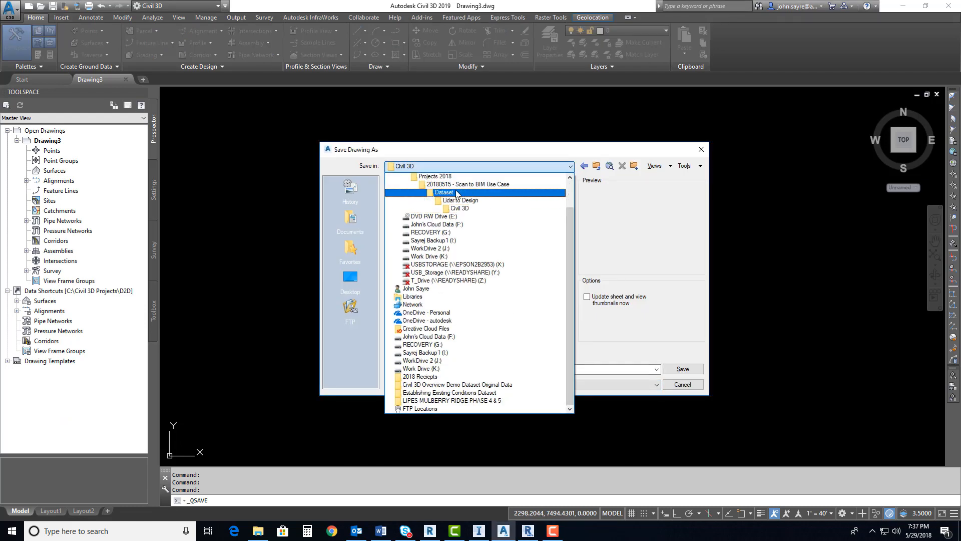
left_click(453, 208)
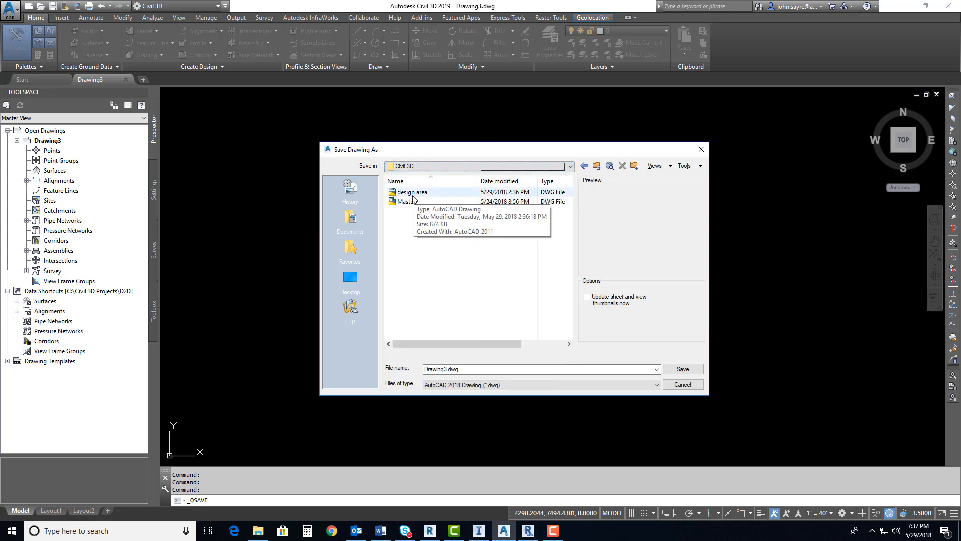
left_click_drag(466, 369, 423, 370)
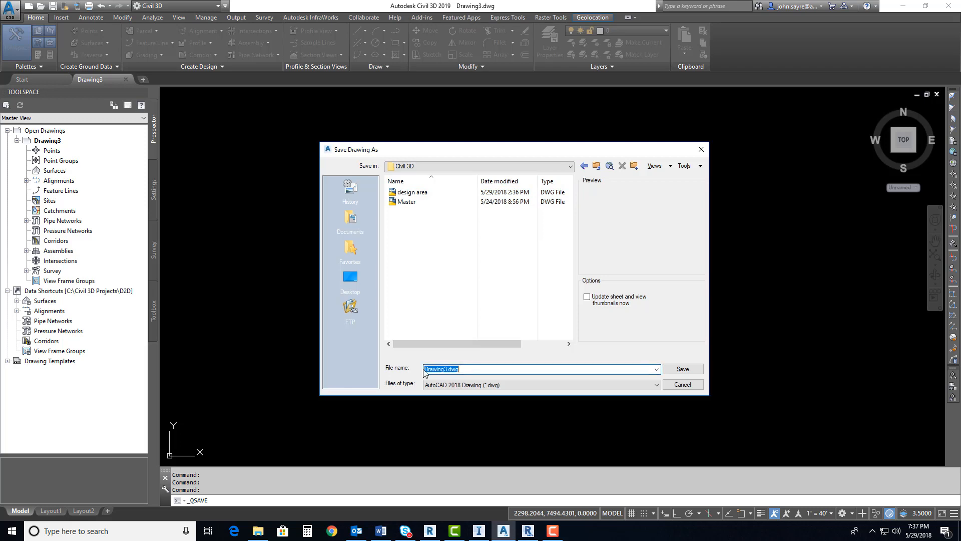
type("Ma")
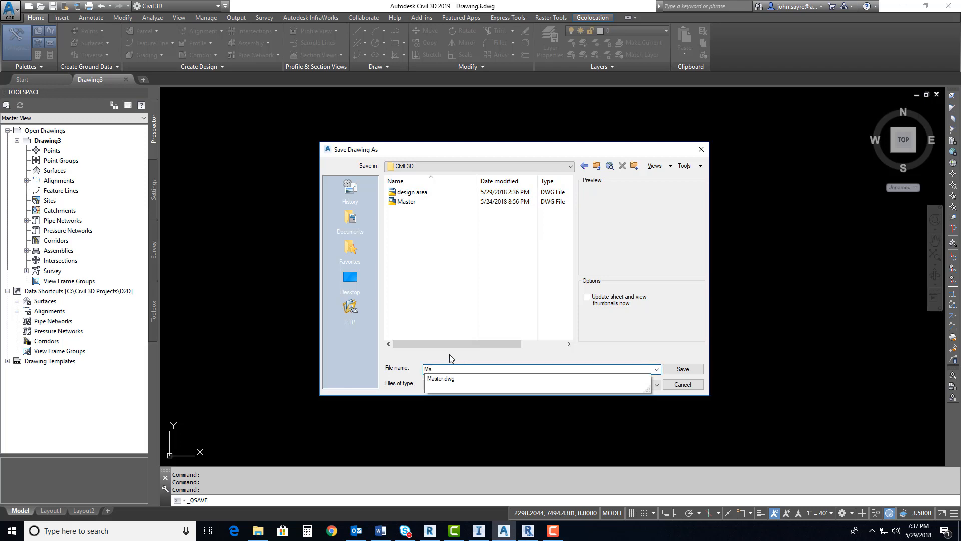
type("ster Design")
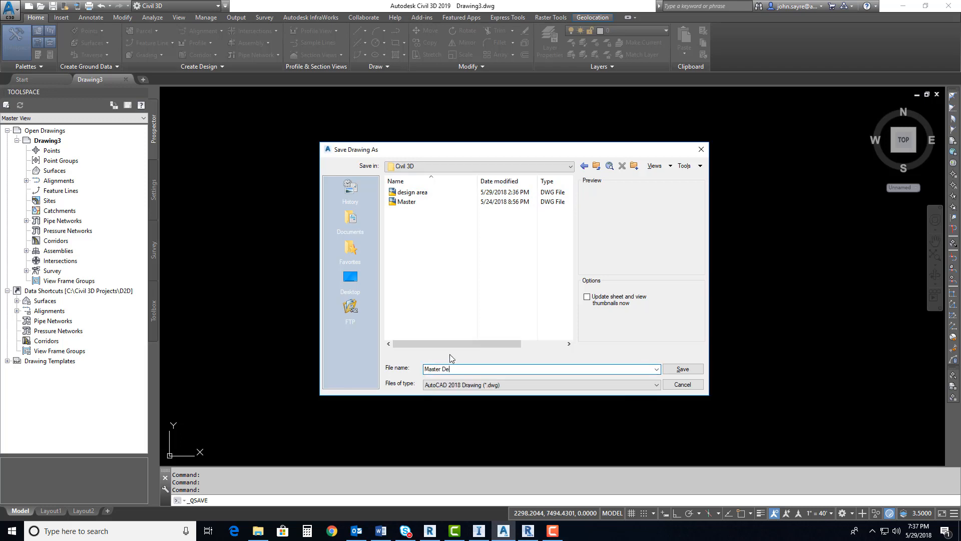
left_click(683, 369)
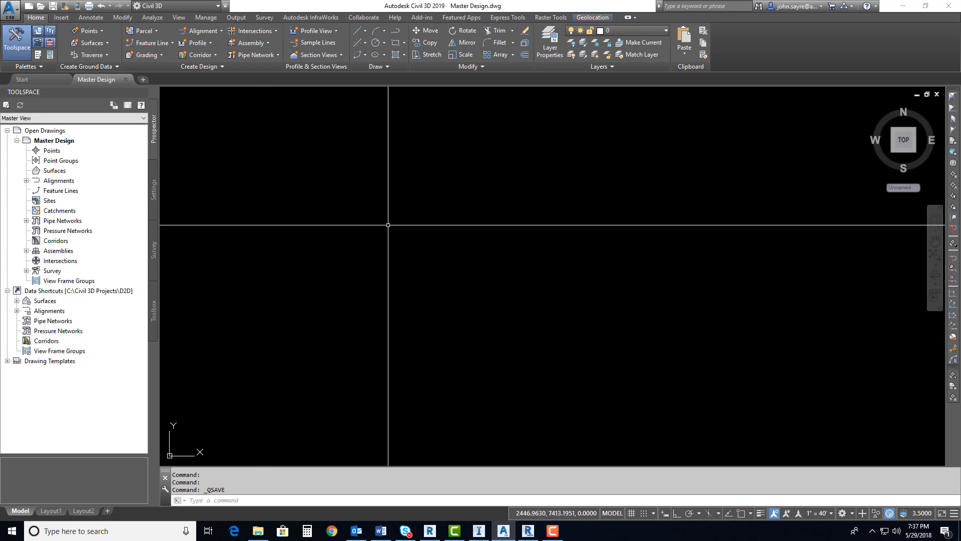
Close InfraWorks, and choose the Atlanta Roadway Design - Lidar database as the InfraWorks model to open in Civil 3D
left_click(480, 530)
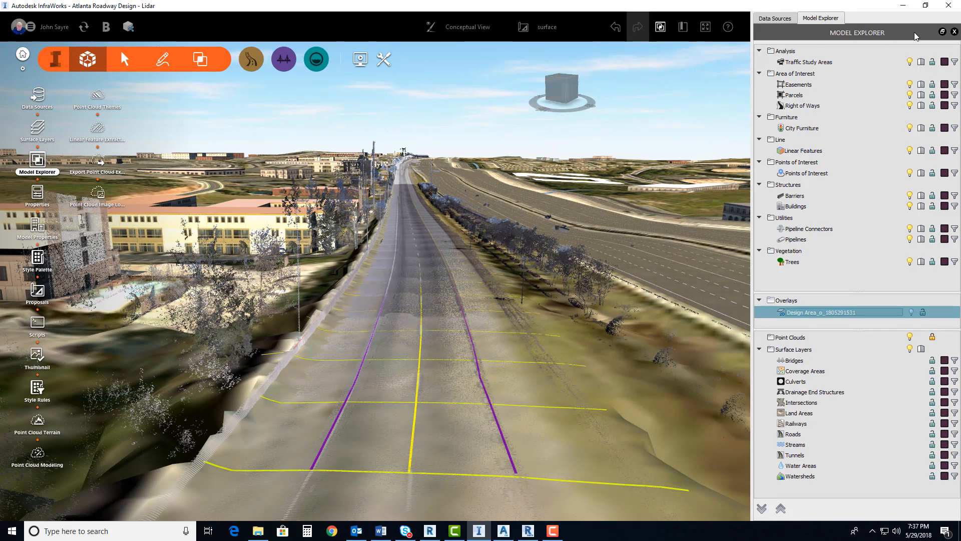
left_click(948, 5)
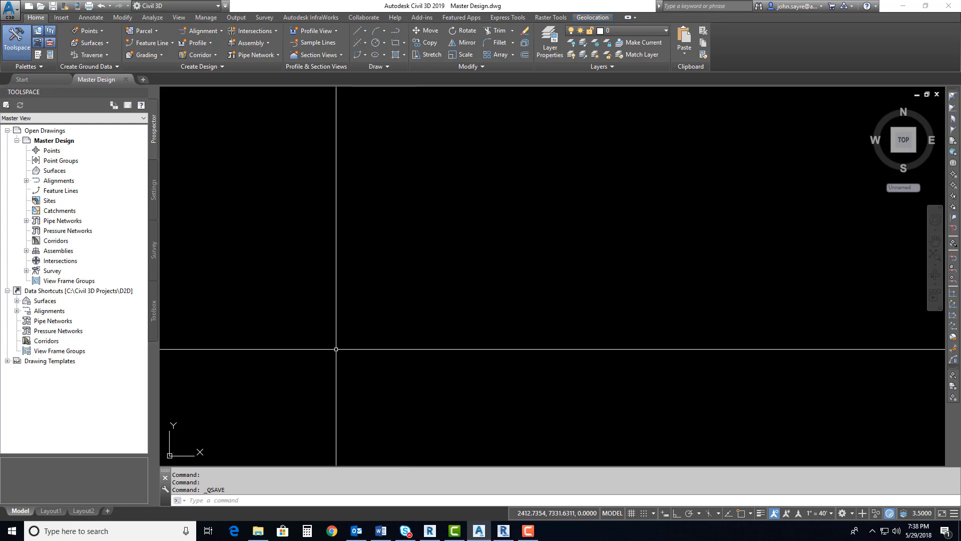
left_click(61, 17)
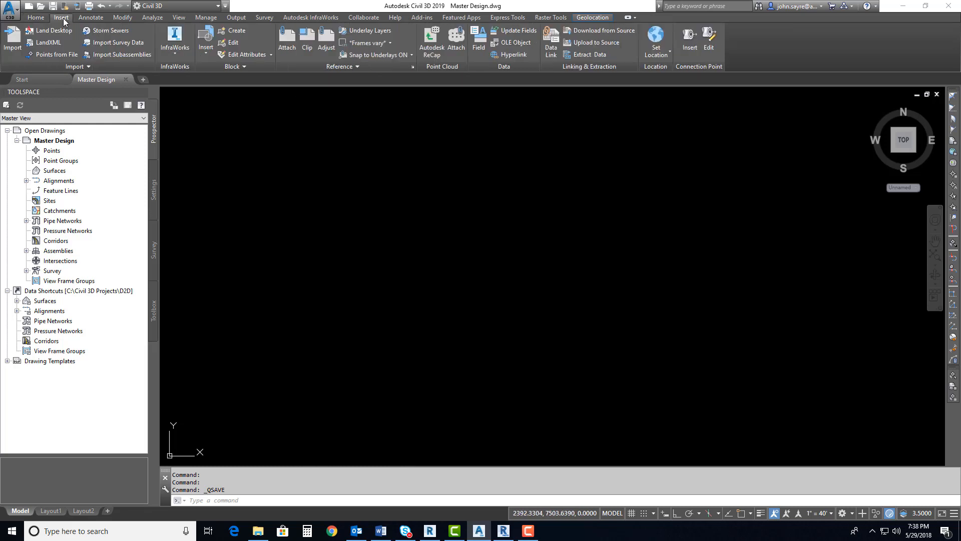
left_click(175, 53)
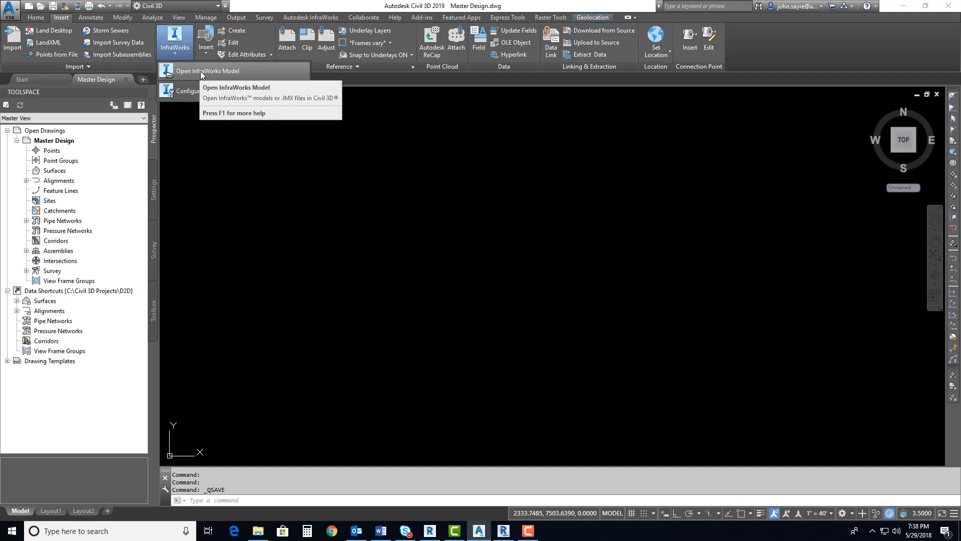
left_click(305, 19)
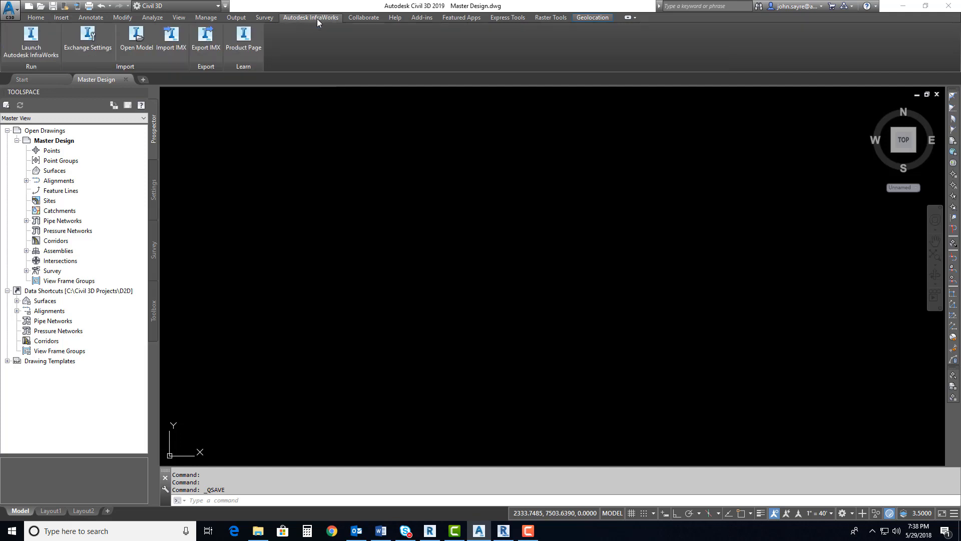
left_click(136, 40)
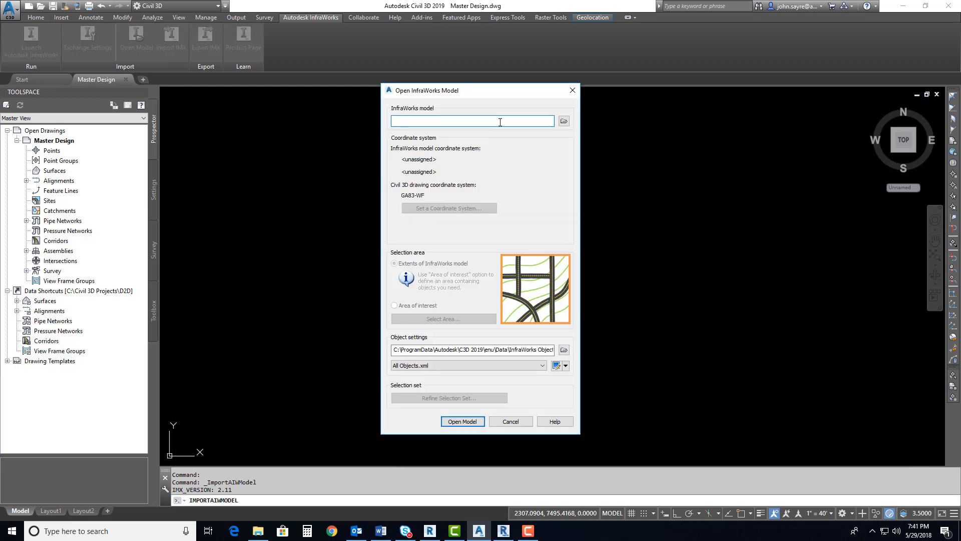
left_click(564, 122)
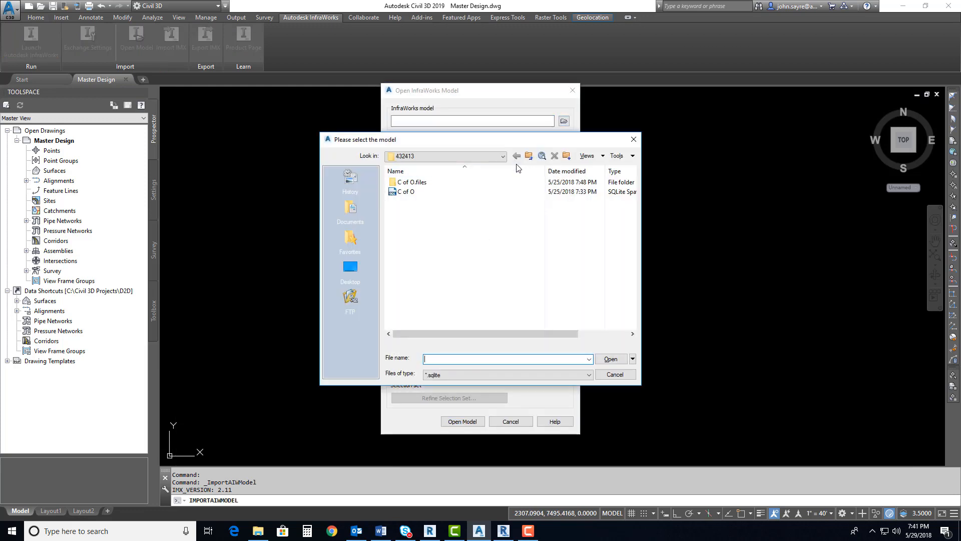
left_click(480, 192)
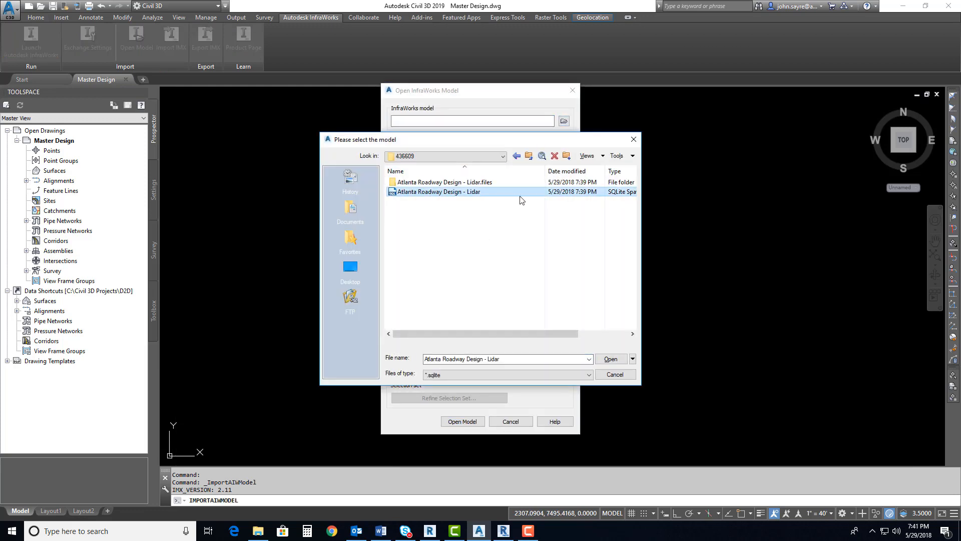
left_click(607, 359)
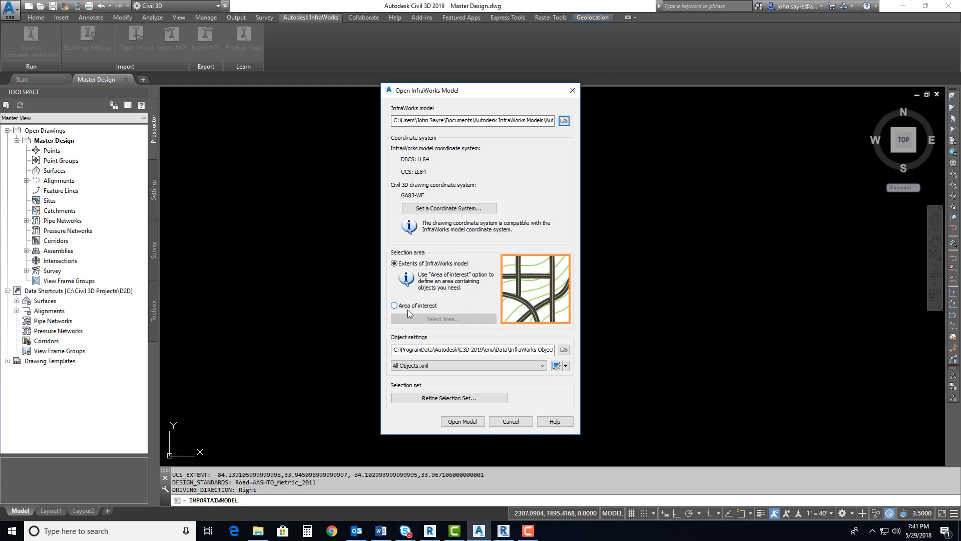
left_click(395, 306)
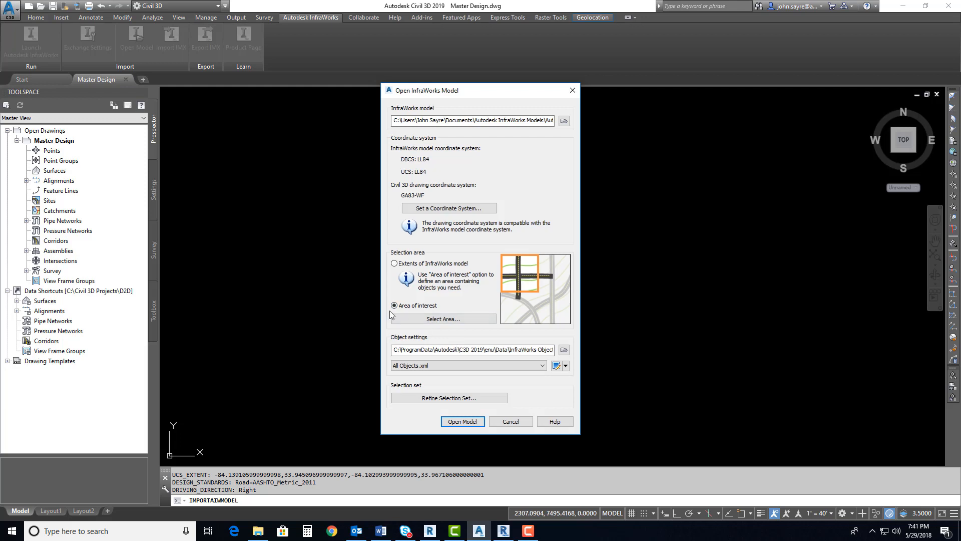
left_click(444, 319)
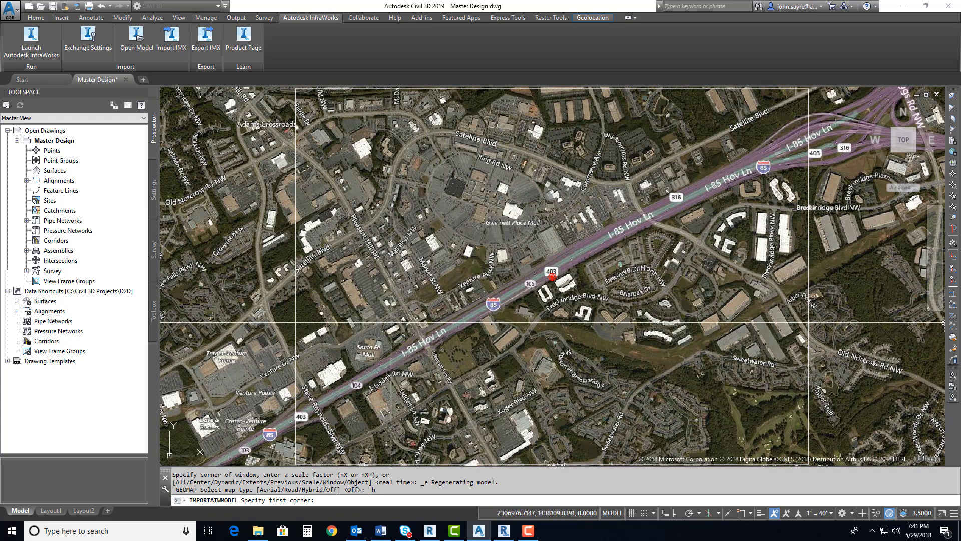
key("Escape")
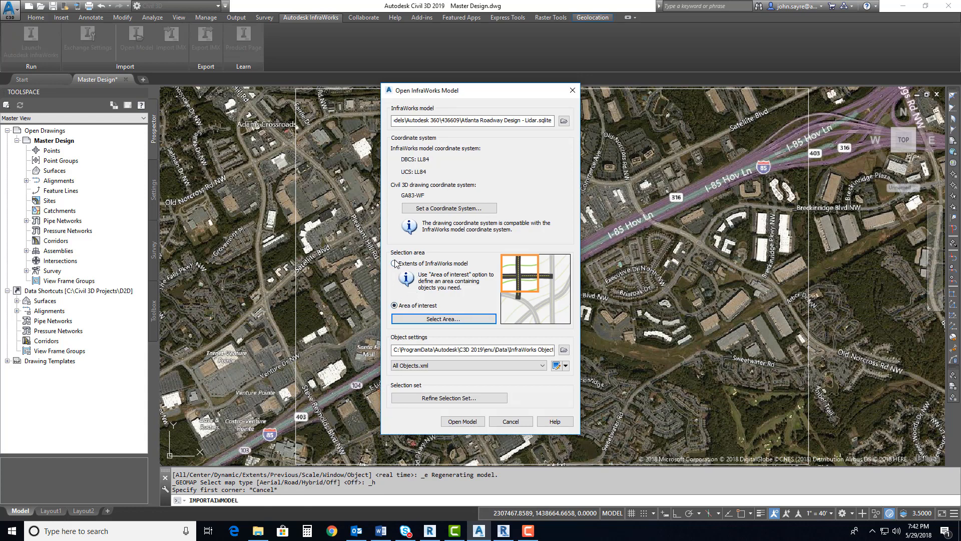
left_click(395, 264)
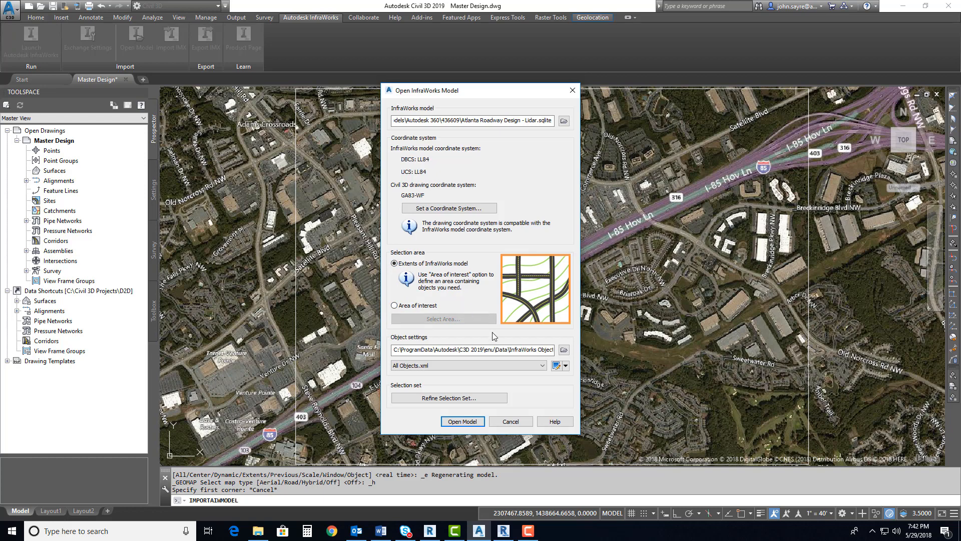
Open the selection set refinement and examine the terrain surfaces, planning roads, drainage networks and water areas offered for import
left_click(450, 399)
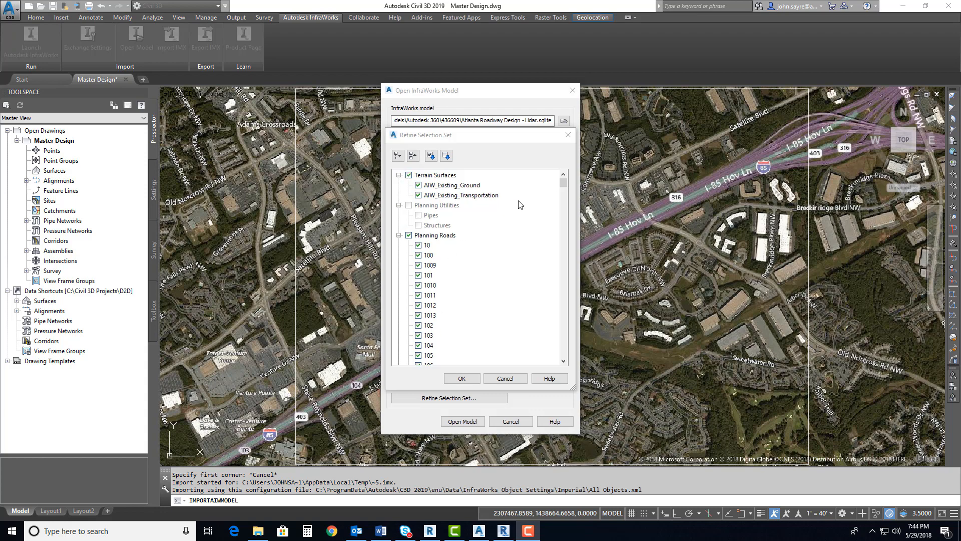
left_click_drag(563, 184, 564, 184)
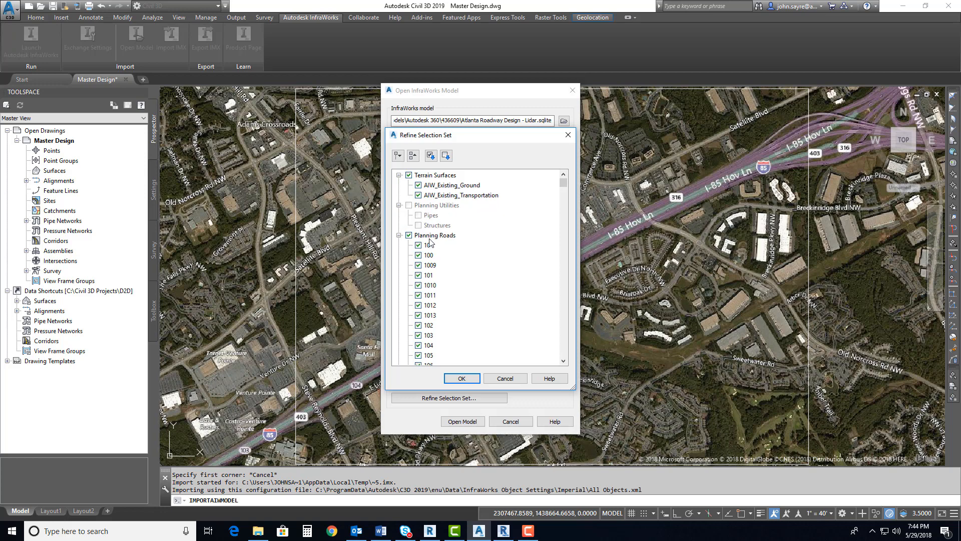
left_click_drag(564, 184, 564, 343)
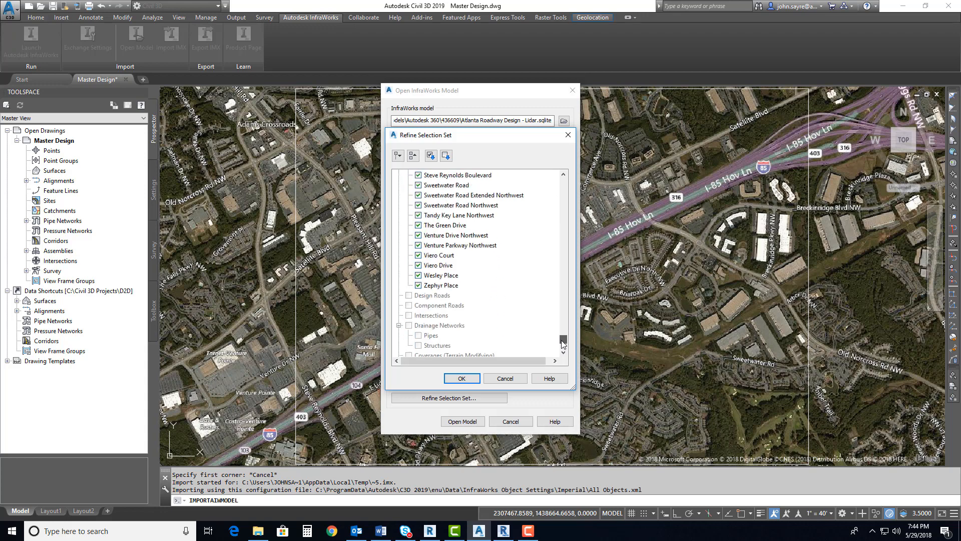
left_click(564, 353)
left_click(564, 352)
left_click(565, 353)
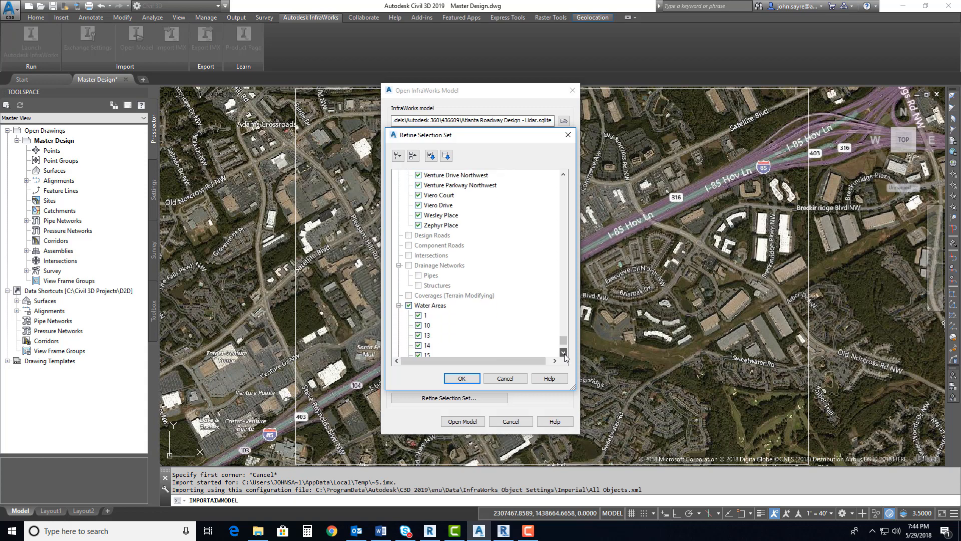
left_click(564, 352)
left_click_drag(564, 344, 564, 187)
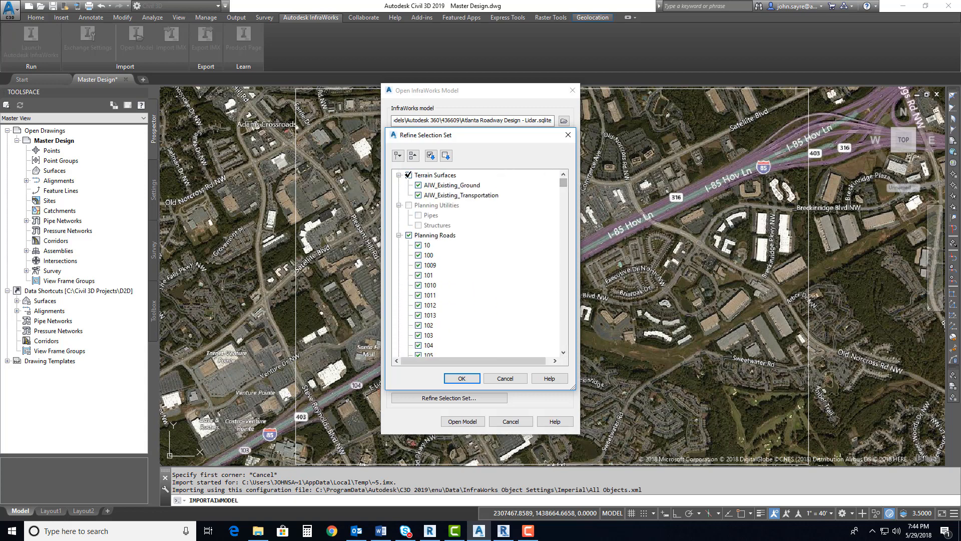
Clear all objects from the selection set and include only the AIW_Existing_Ground terrain surface
left_click(413, 156)
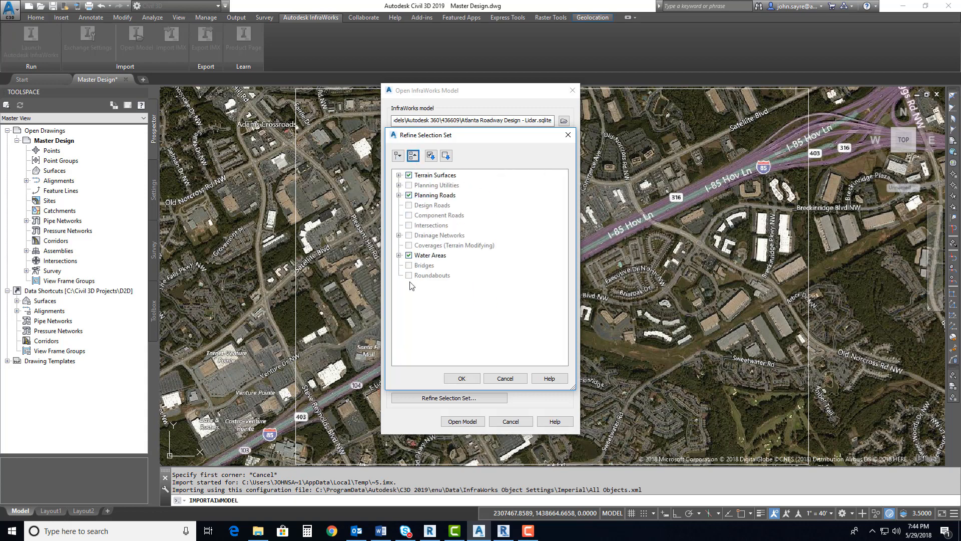
left_click(433, 176)
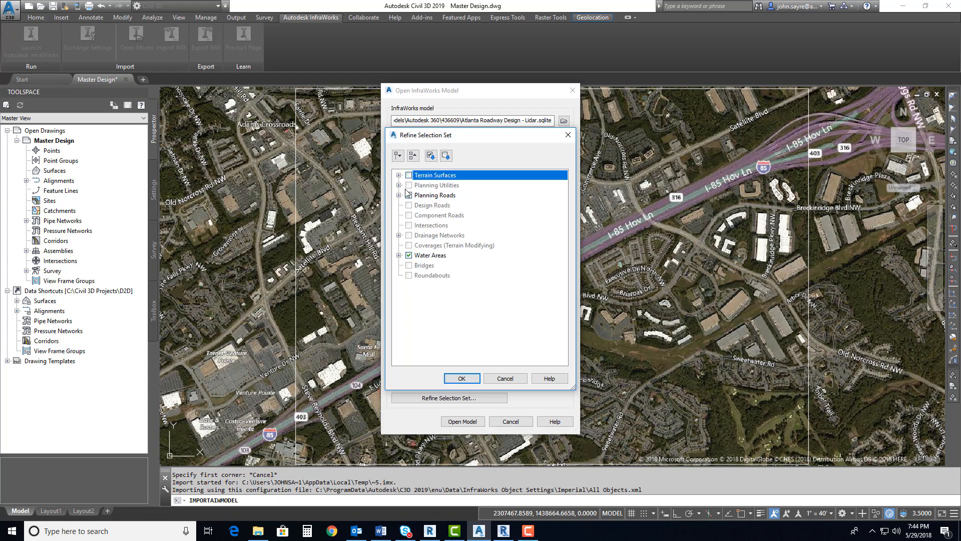
left_click(446, 156)
left_click(446, 157)
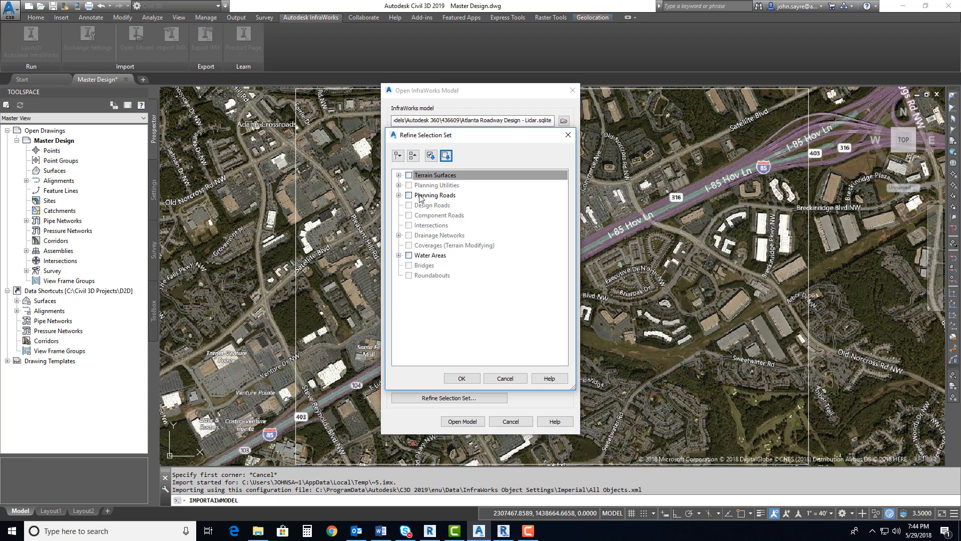
left_click(399, 175)
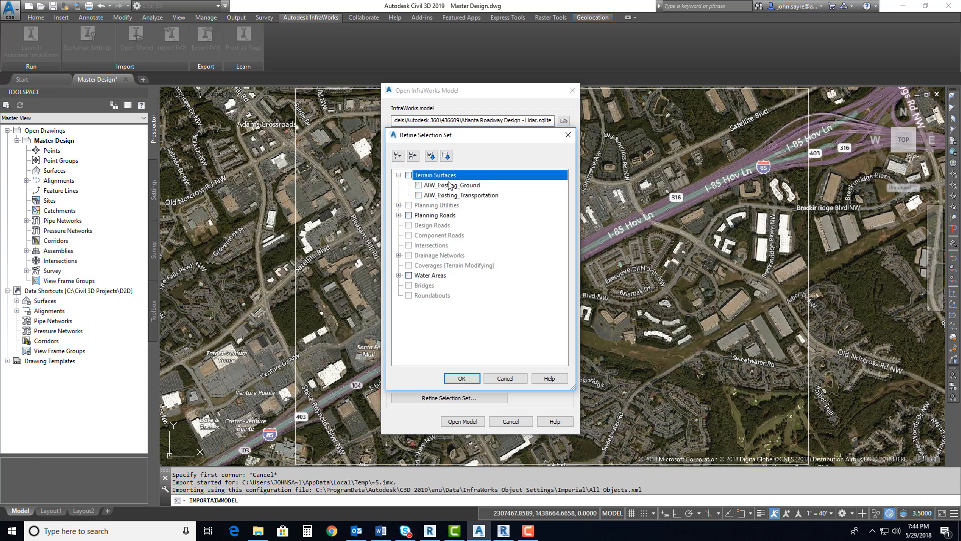
left_click(420, 185)
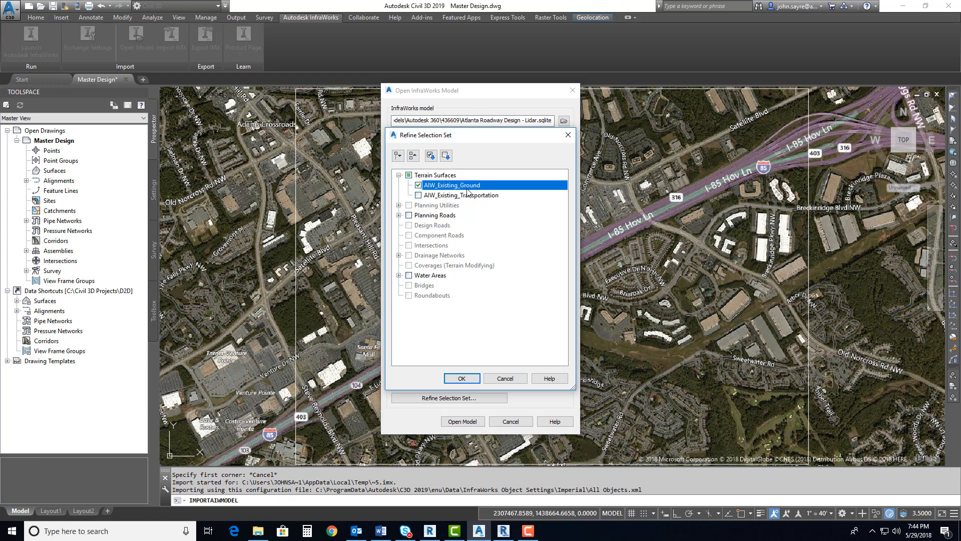
left_click(477, 376)
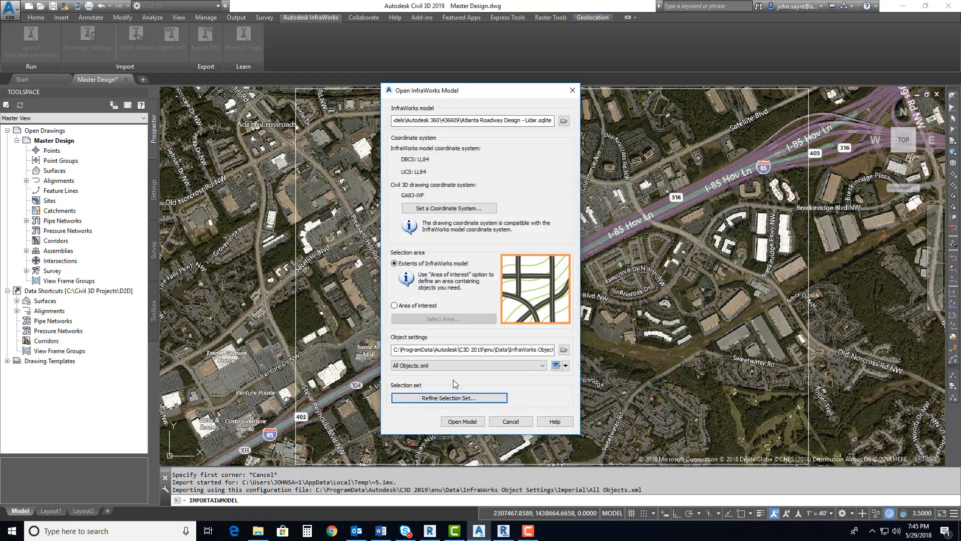
Import the refined InfraWorks model into the drawing and inspect the existing ground contours along the I-85 corridor
left_click(463, 422)
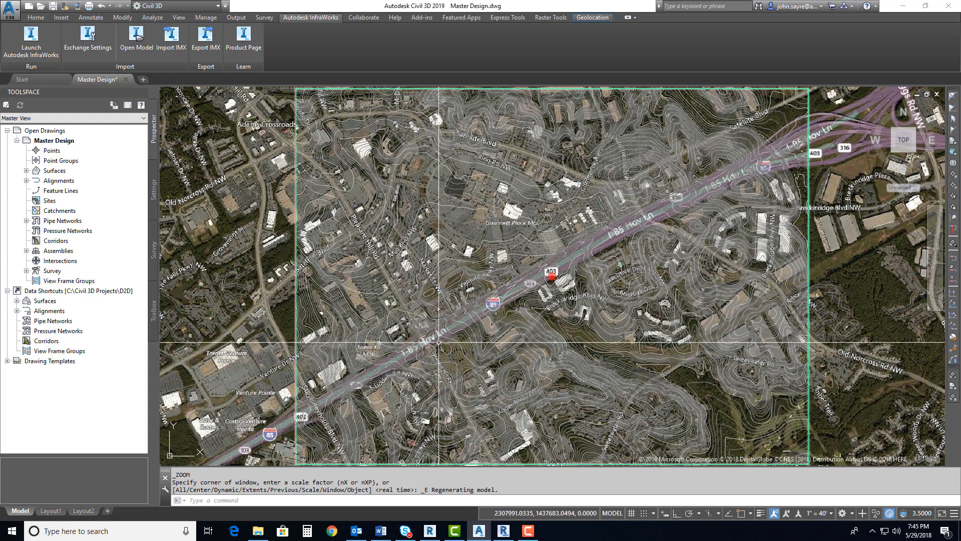
scroll(438, 338, "up", 6)
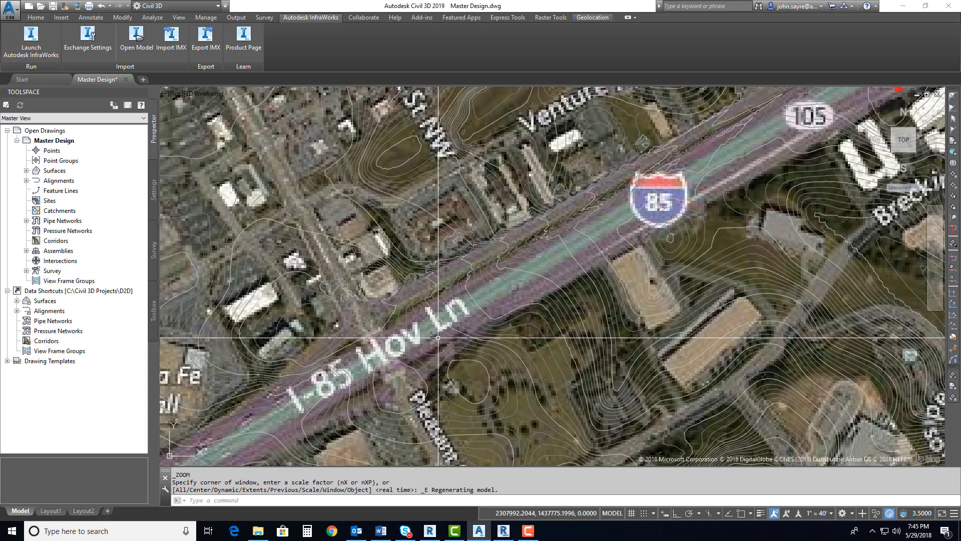
scroll(439, 337, "down", 5)
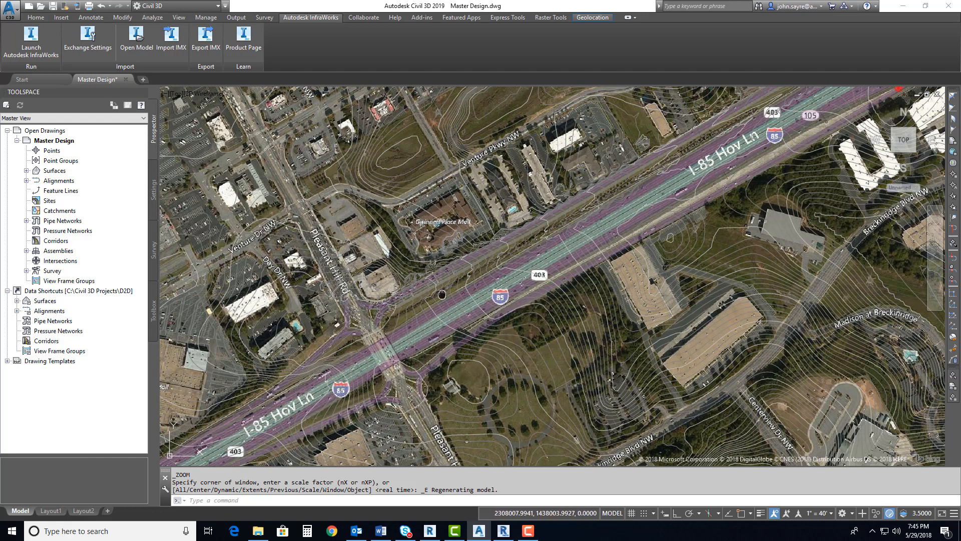
middle_click_drag(443, 295, 462, 321)
scroll(463, 320, "down", 3)
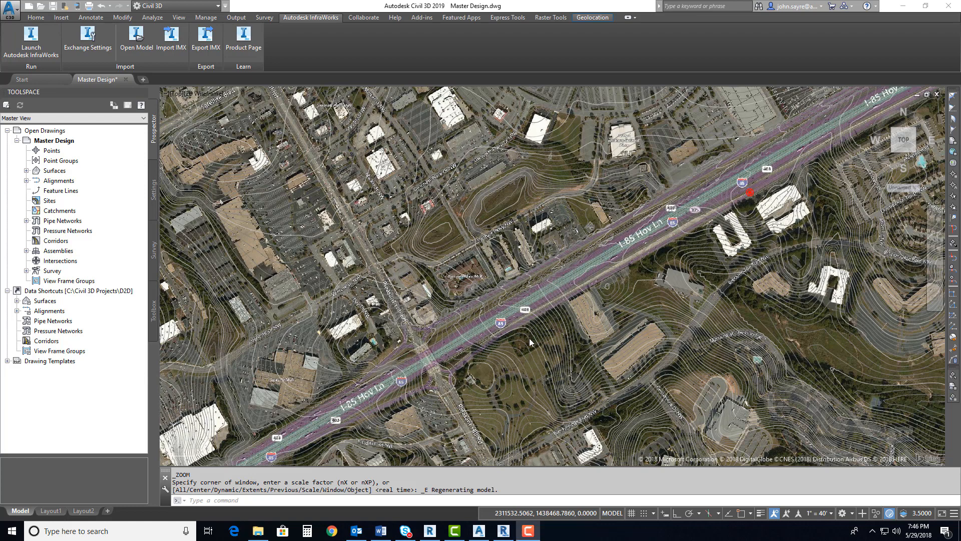
Run MAPIMPORT to import the linearfeature__2018-05-29_19-02-18 shapefile from the LFE Data folder, using no spatial filter
left_click(471, 372)
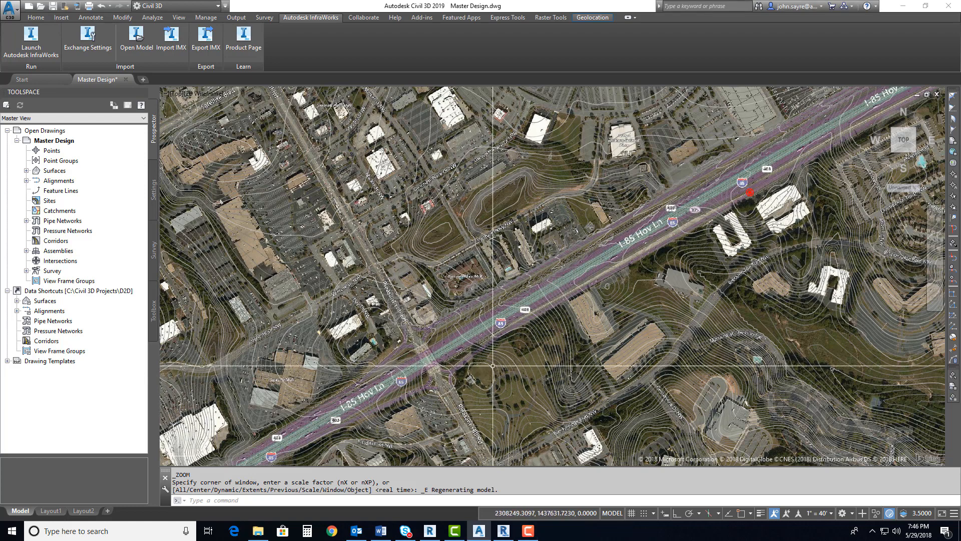
type("mapimport")
key("Return")
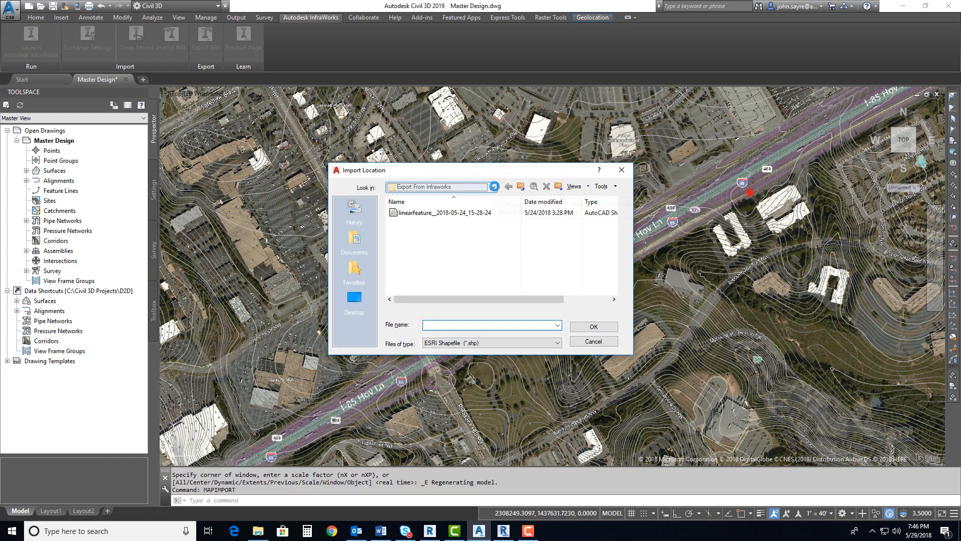
left_click(494, 186)
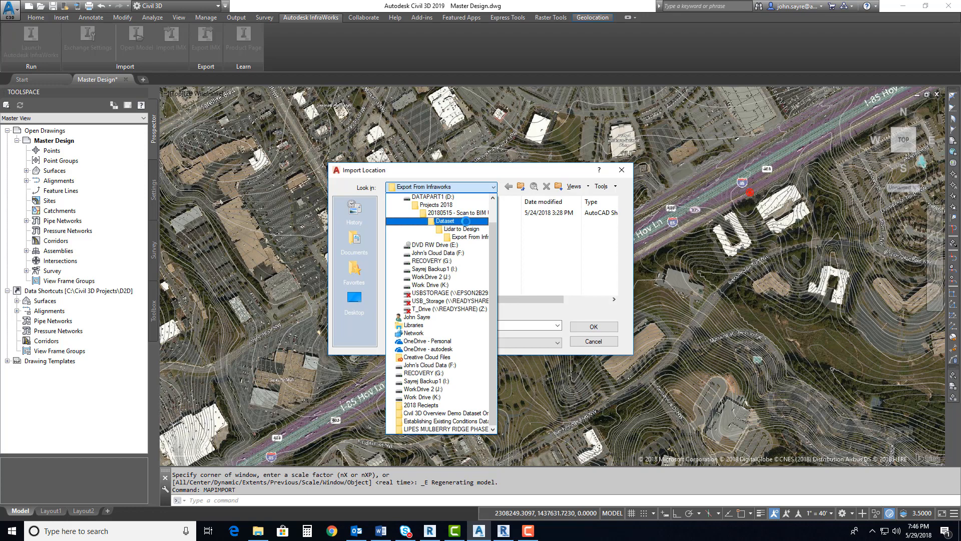
left_click(461, 229)
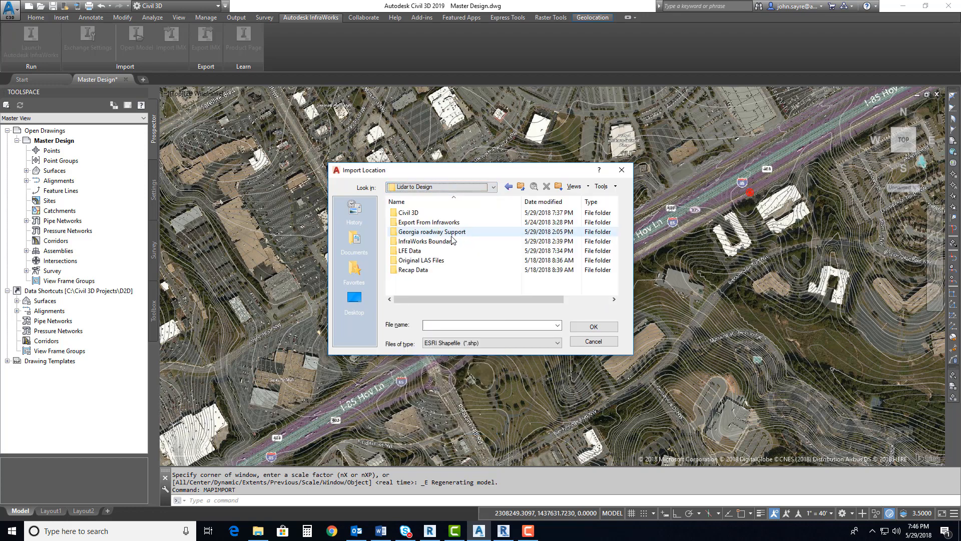
double_click(434, 251)
left_click(435, 213)
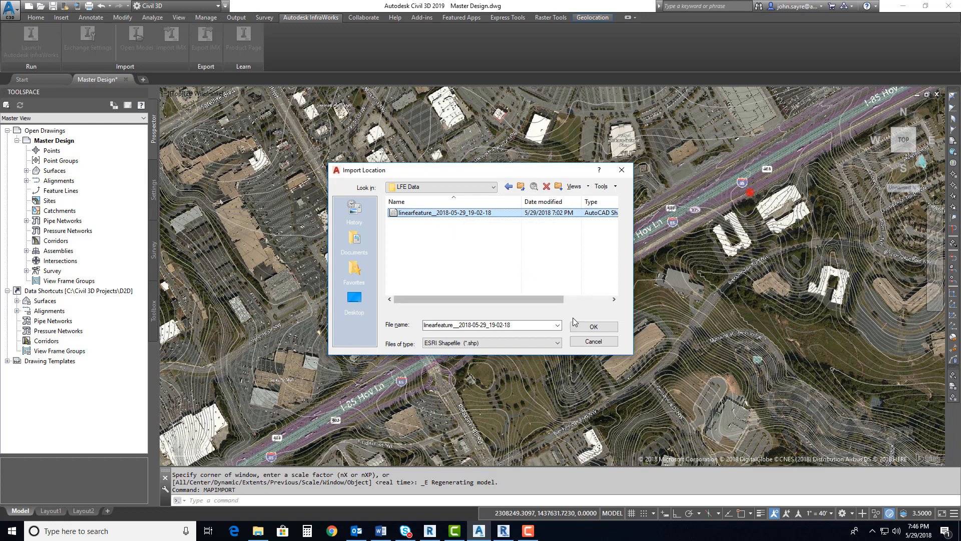
left_click(593, 327)
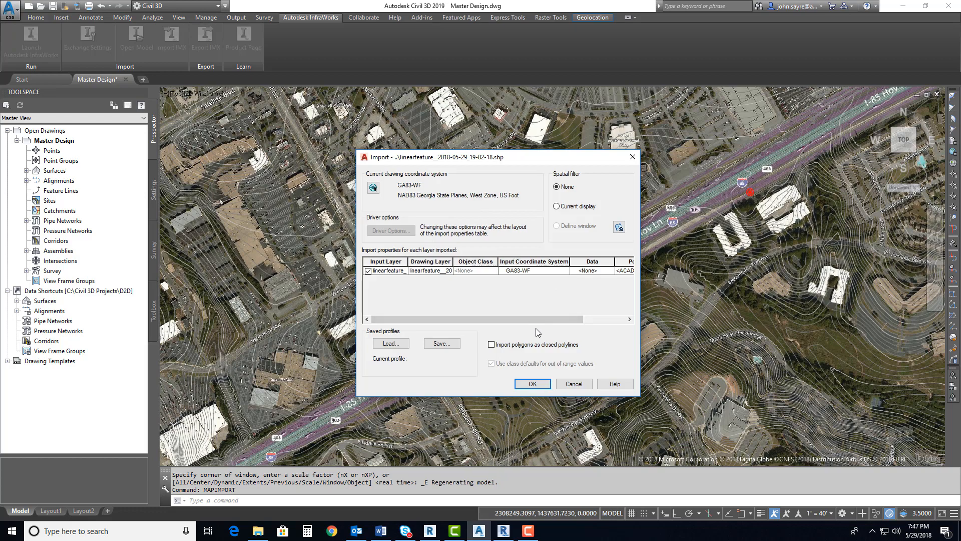
left_click(530, 384)
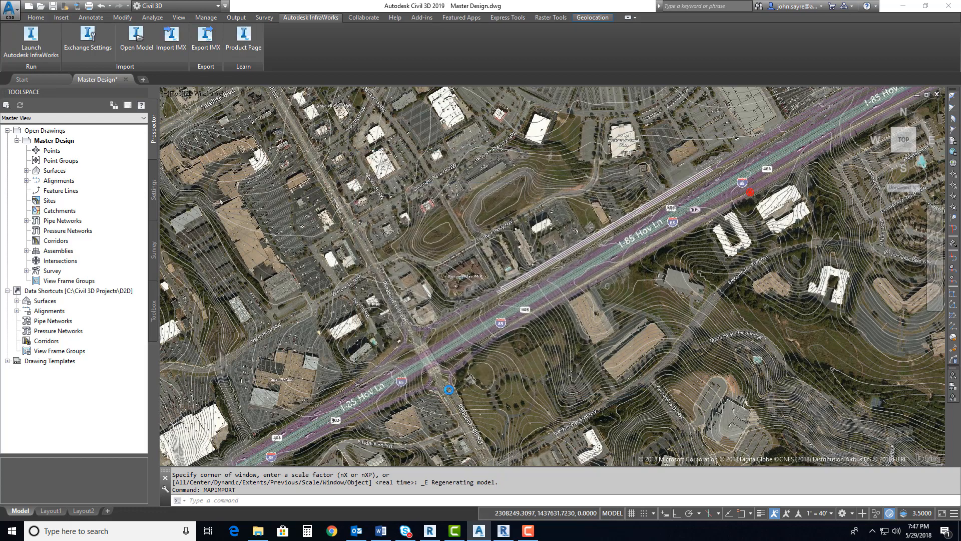
Inspect the imported 3D polylines against the aerial imagery of the road beside I-85
scroll(488, 288, "up", 5)
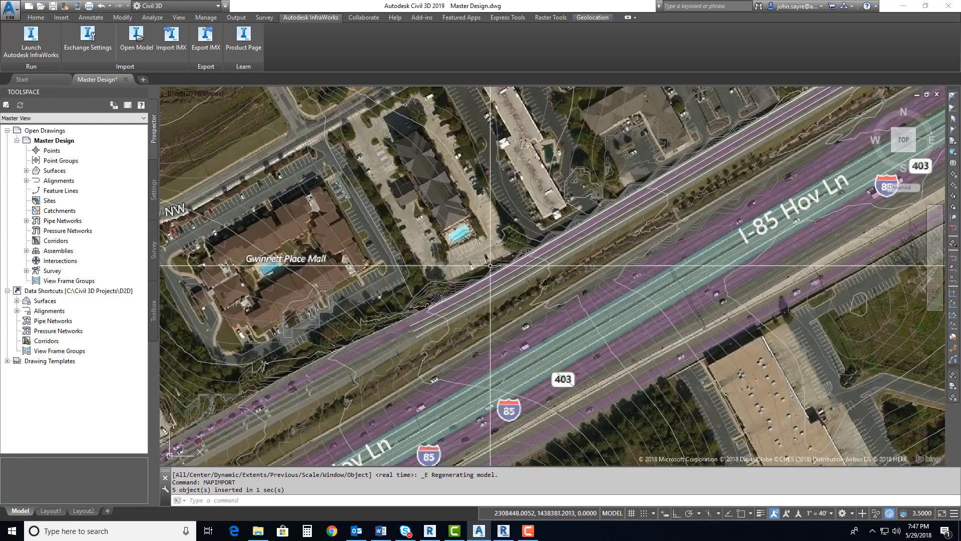
scroll(489, 287, "up", 3)
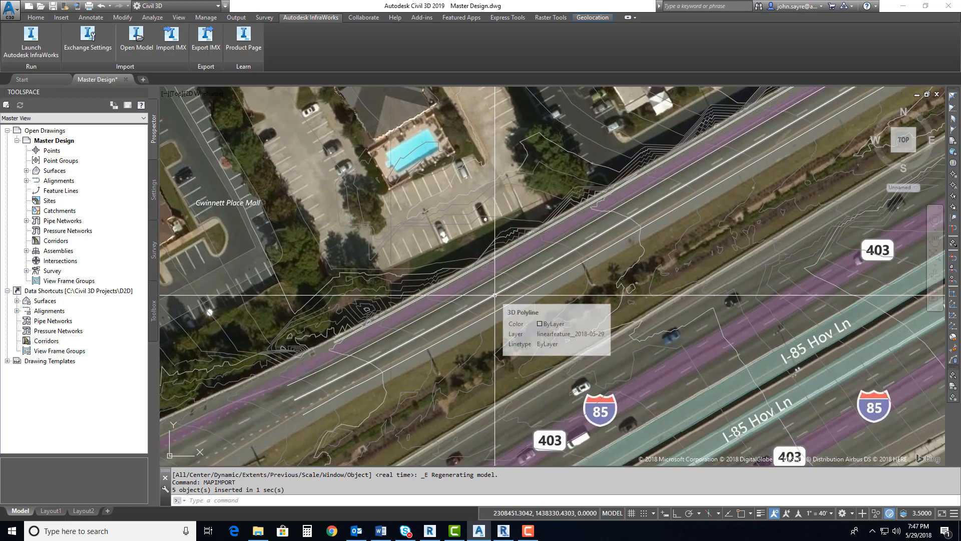
middle_click_drag(471, 311, 501, 321)
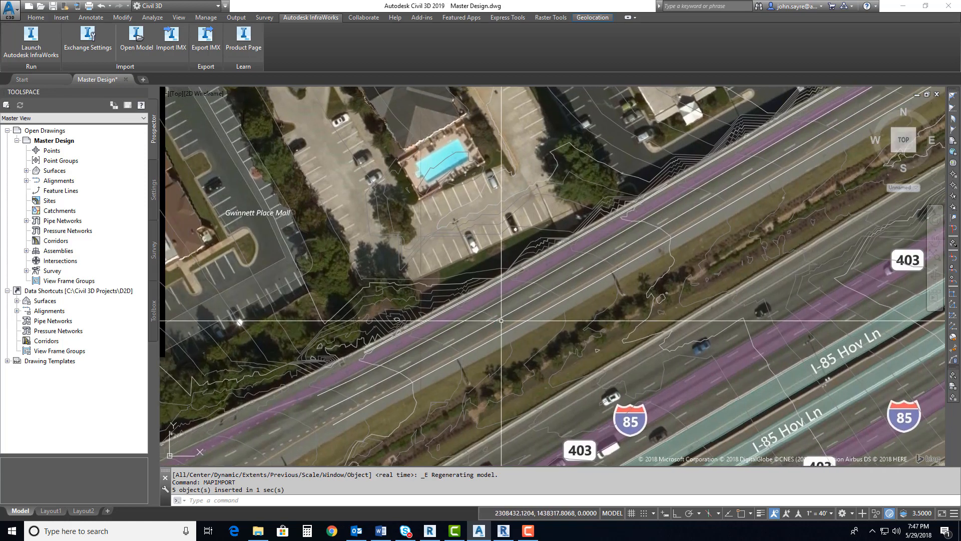
scroll(441, 345, "up", 3)
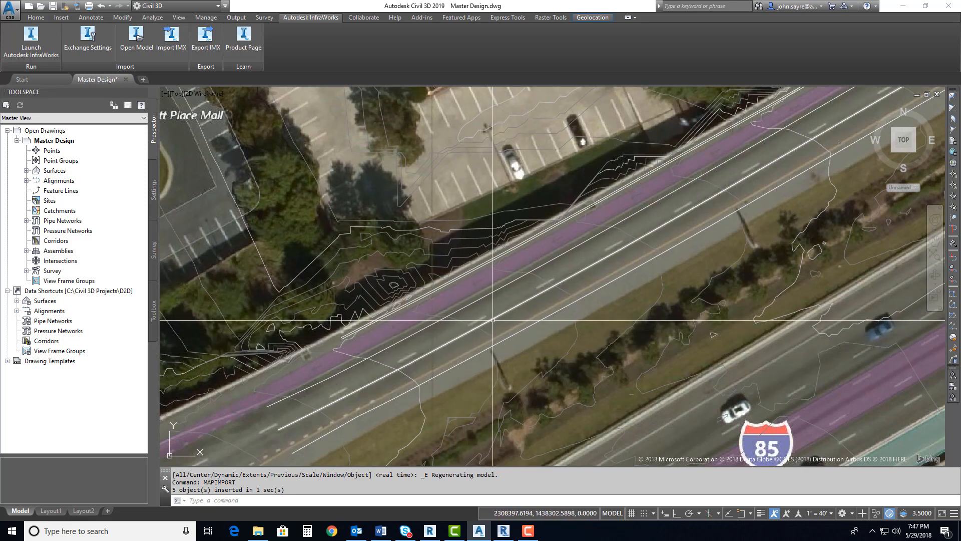
scroll(485, 341, "down", 1)
scroll(485, 341, "up", 5)
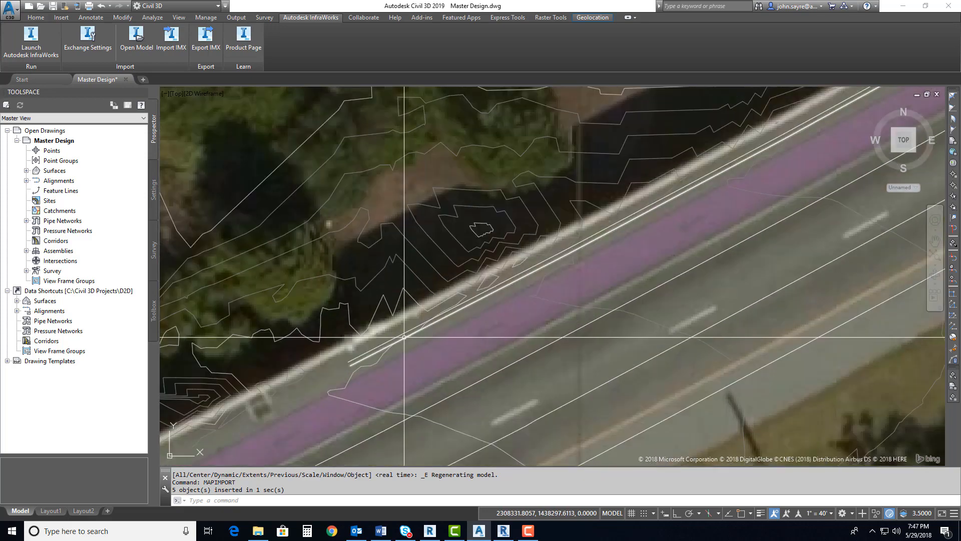
scroll(430, 321, "down", 5)
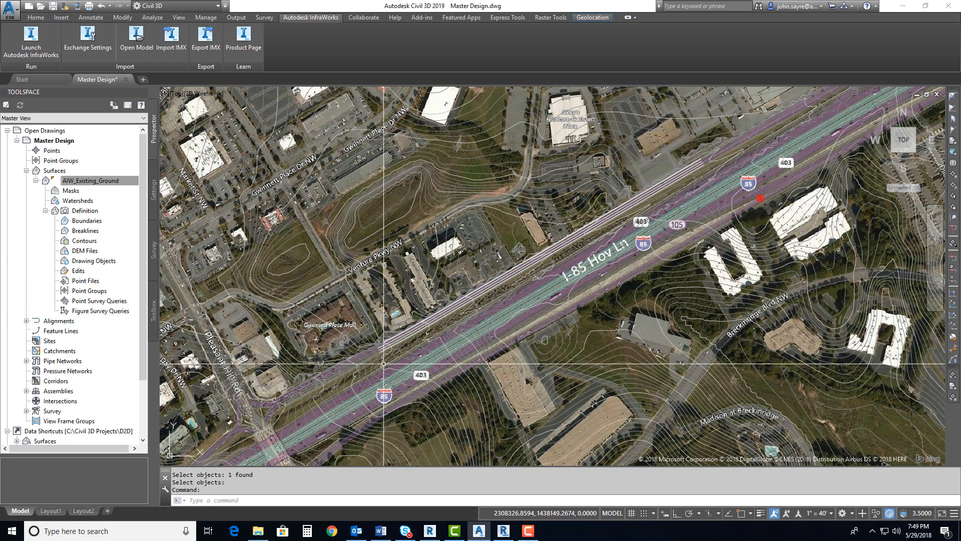
Draw a closed four-sided polyline around the imported linear features along the road beside I-85
type("PL")
key("Return")
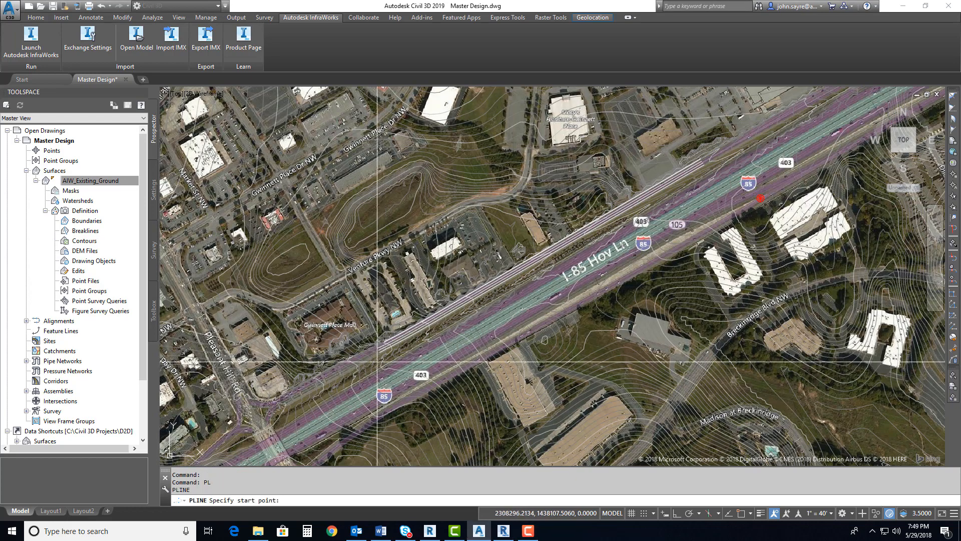
left_click(373, 343)
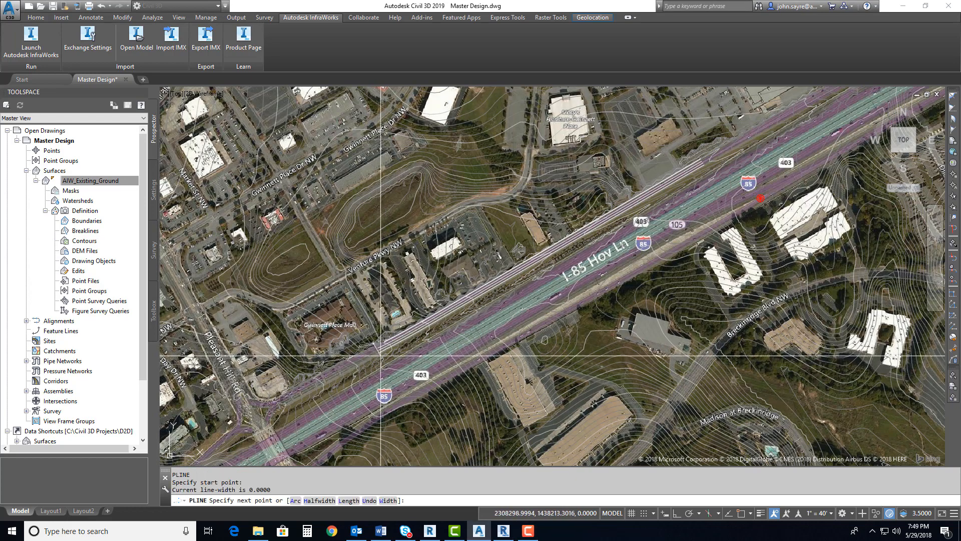
left_click(709, 160)
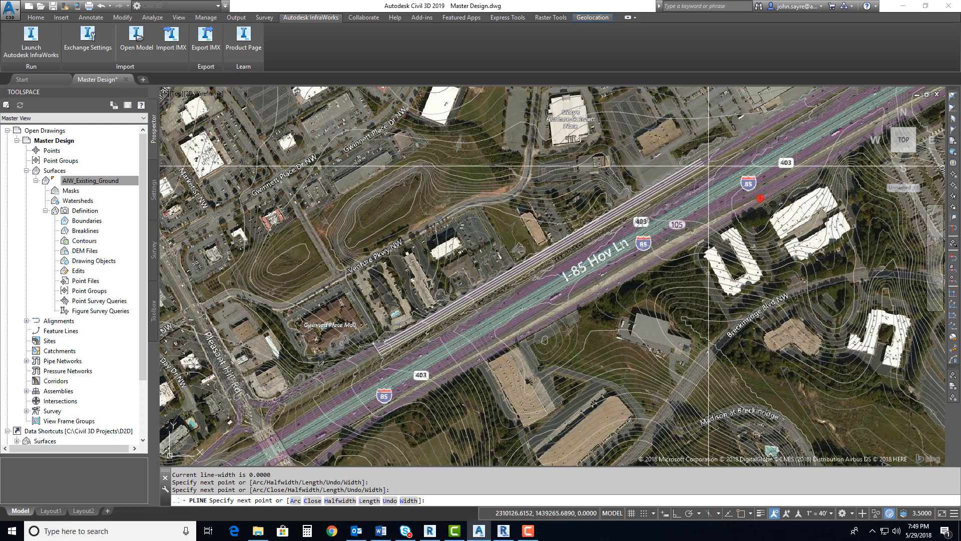
left_click(579, 218)
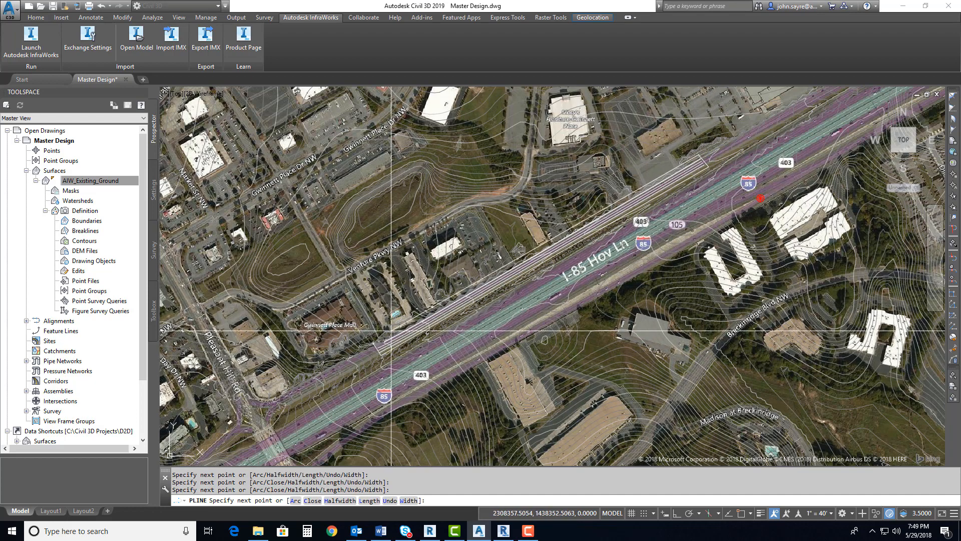
type("c")
key("Return")
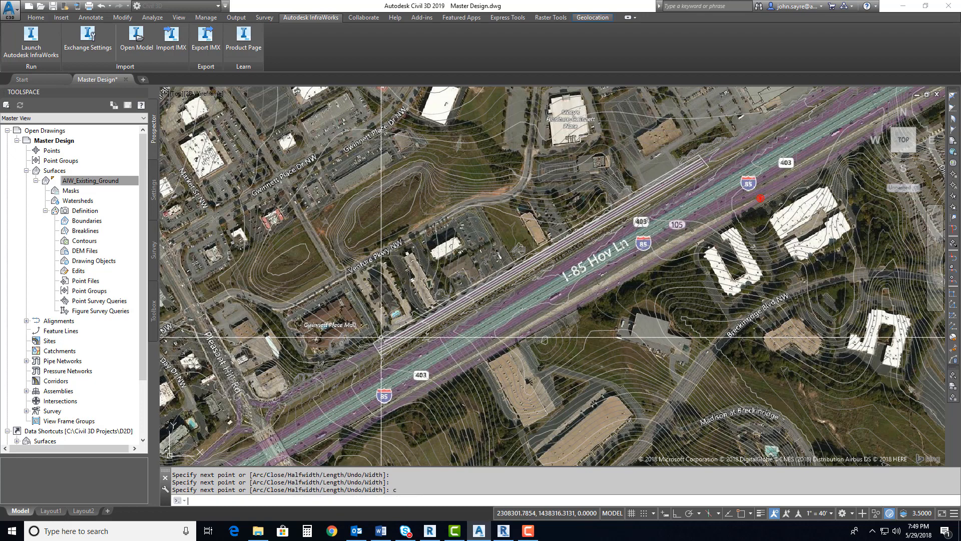
Add the closed polyline around the linear features as an outer boundary of the AIW_Existing_Ground surface
left_click(78, 182)
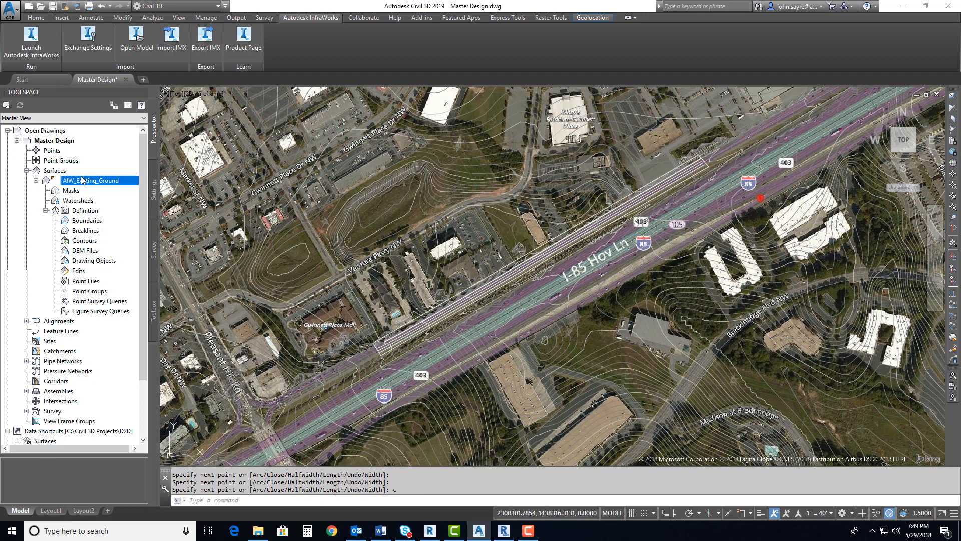
left_click(36, 181)
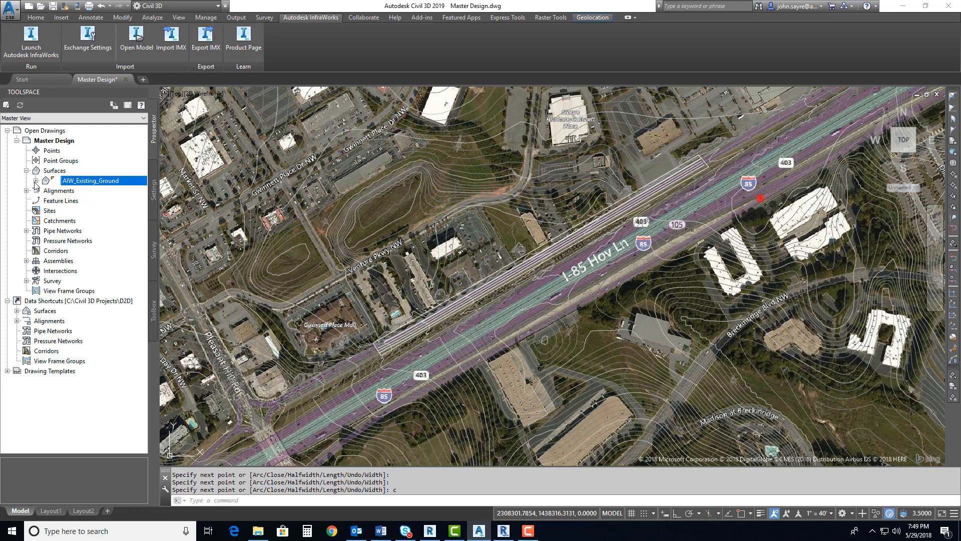
left_click(36, 181)
left_click(45, 211)
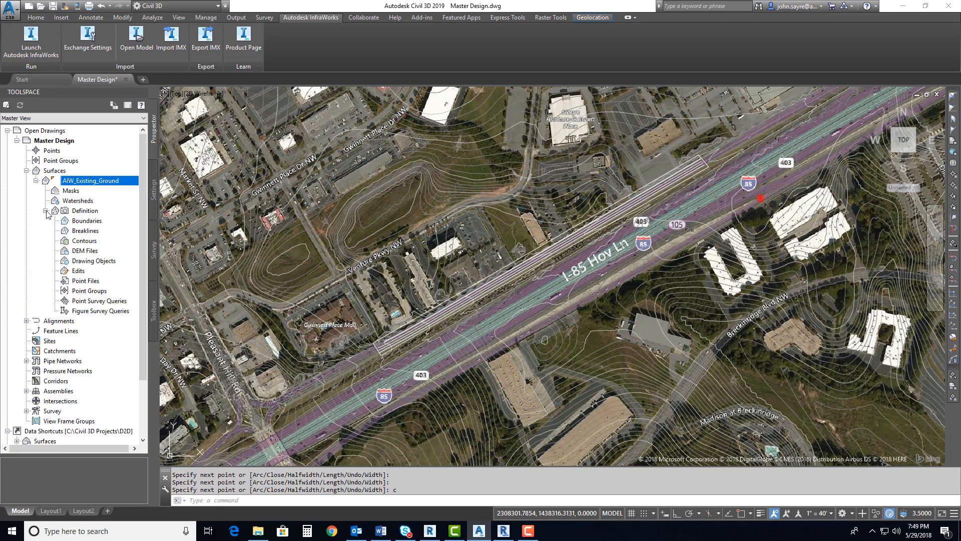
right_click(93, 224)
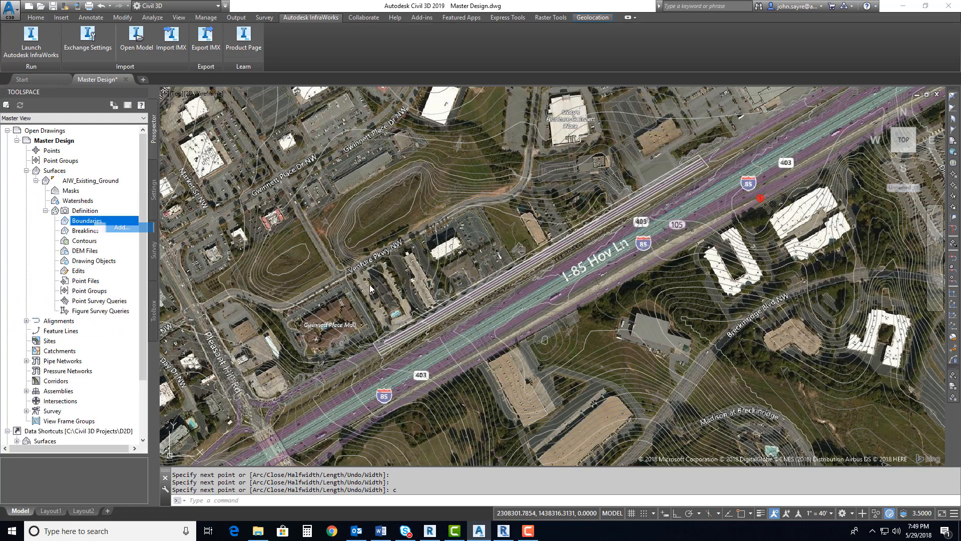
left_click(103, 229)
left_click(439, 308)
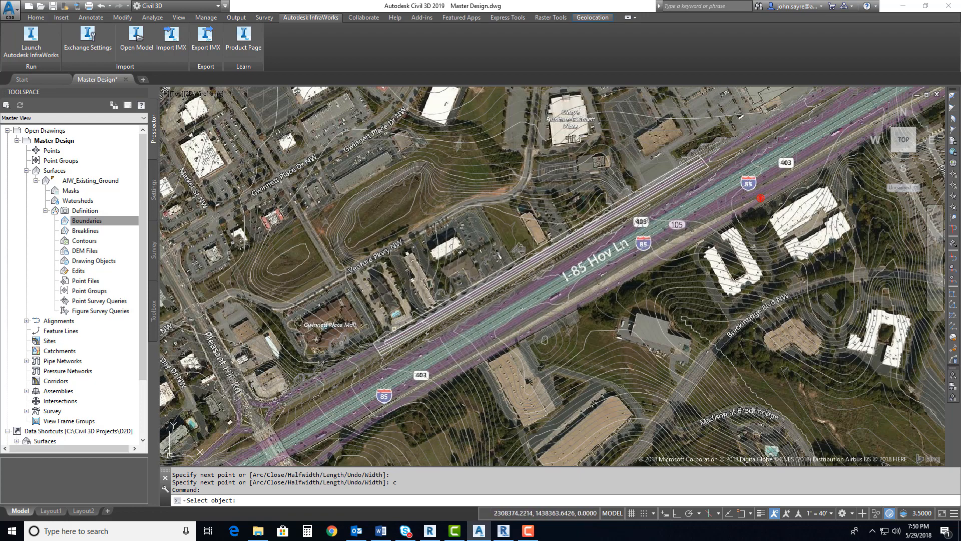
left_click(408, 348)
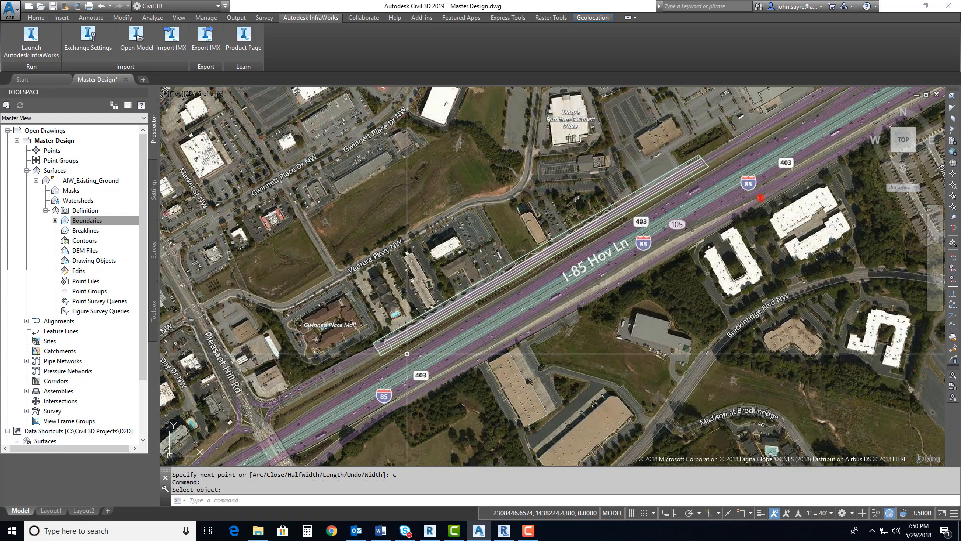
Examine the AIW_Existing_Ground contours inside the boundary along the road, with the surface selected, and clear the selection
scroll(407, 347, "up", 5)
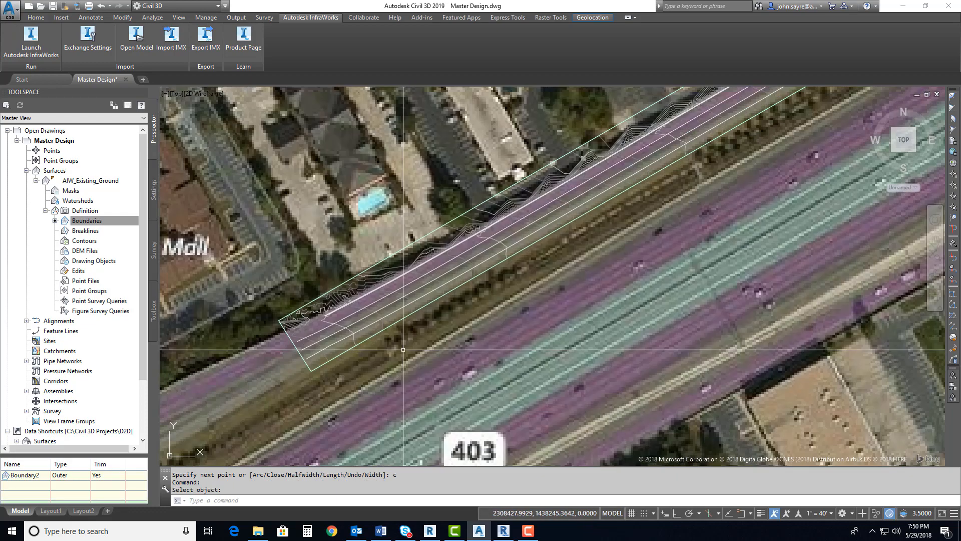
scroll(398, 330, "up", 2)
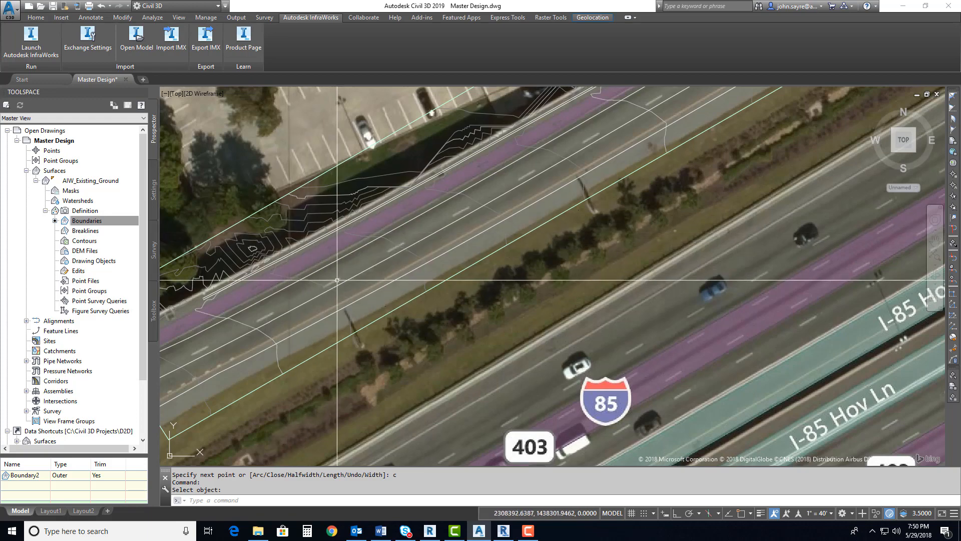
scroll(386, 256, "up", 2)
left_click(565, 248)
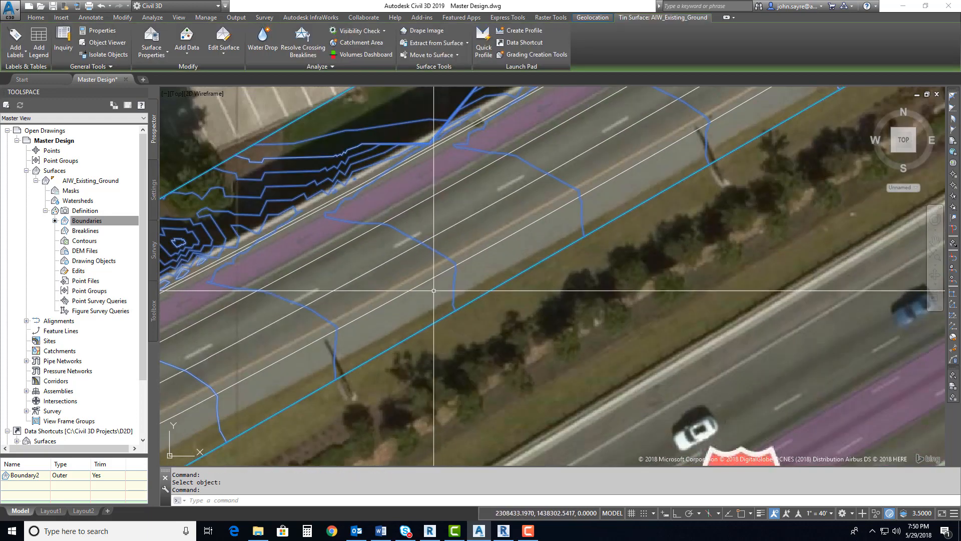
scroll(561, 237, "down", 3)
scroll(565, 232, "up", 2)
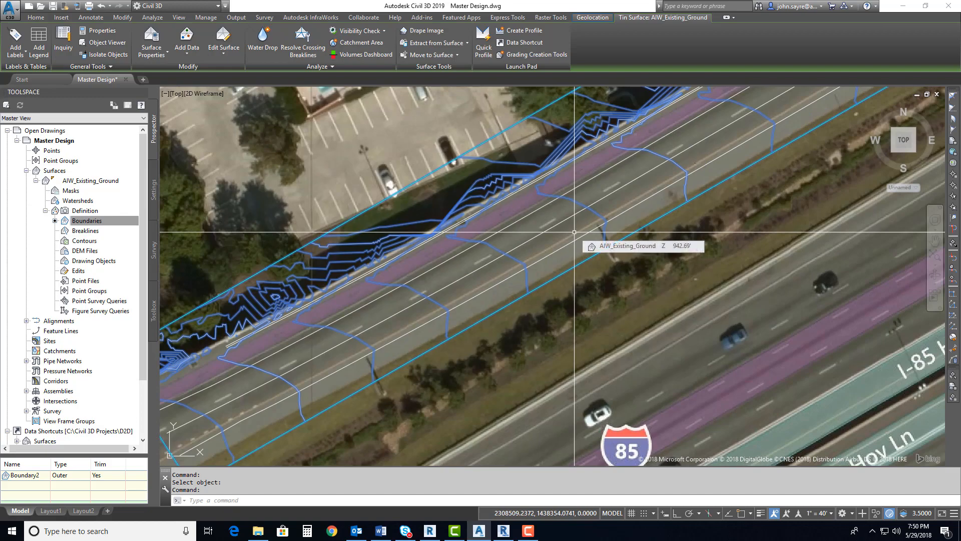
scroll(574, 232, "down", 3)
scroll(575, 230, "down", 4)
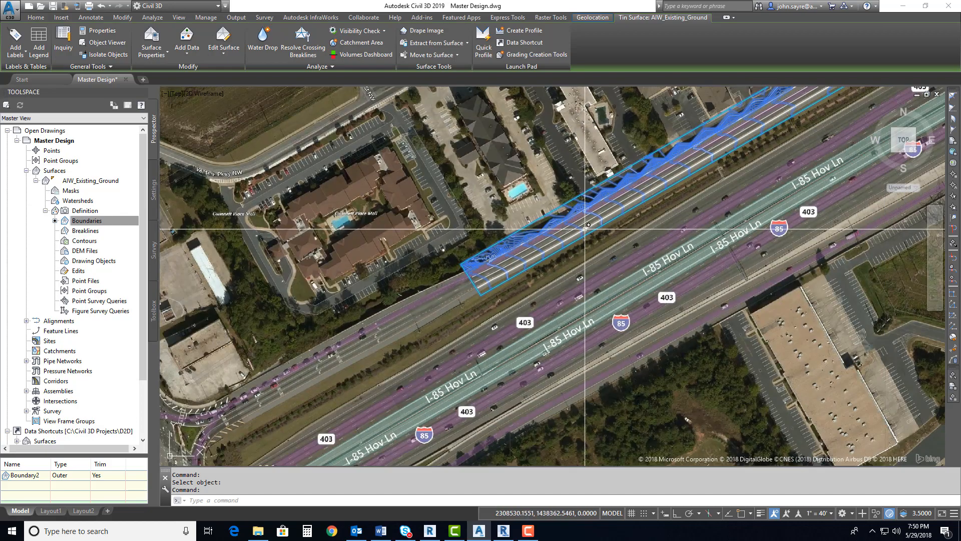
middle_click_drag(575, 230, 460, 340)
scroll(473, 337, "down", 2)
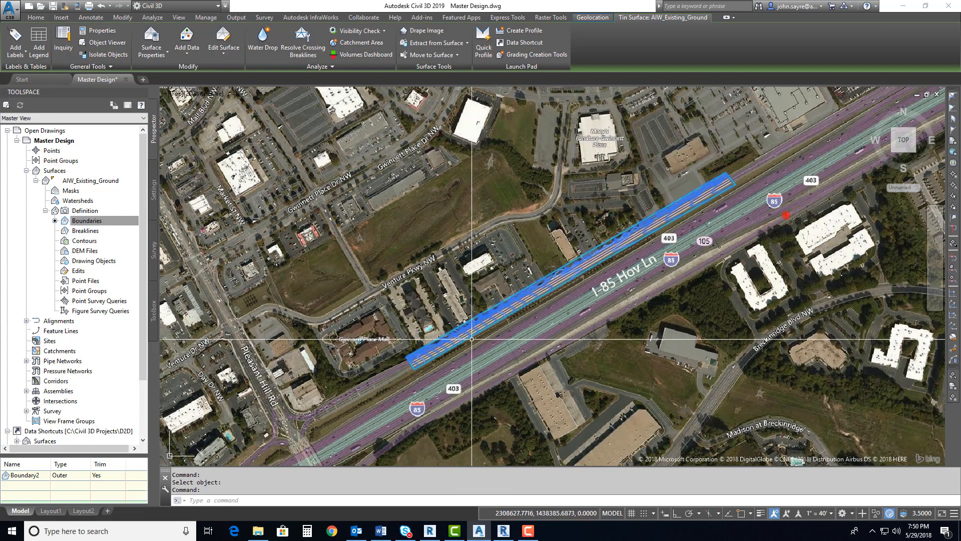
scroll(473, 337, "up", 2)
key("Escape")
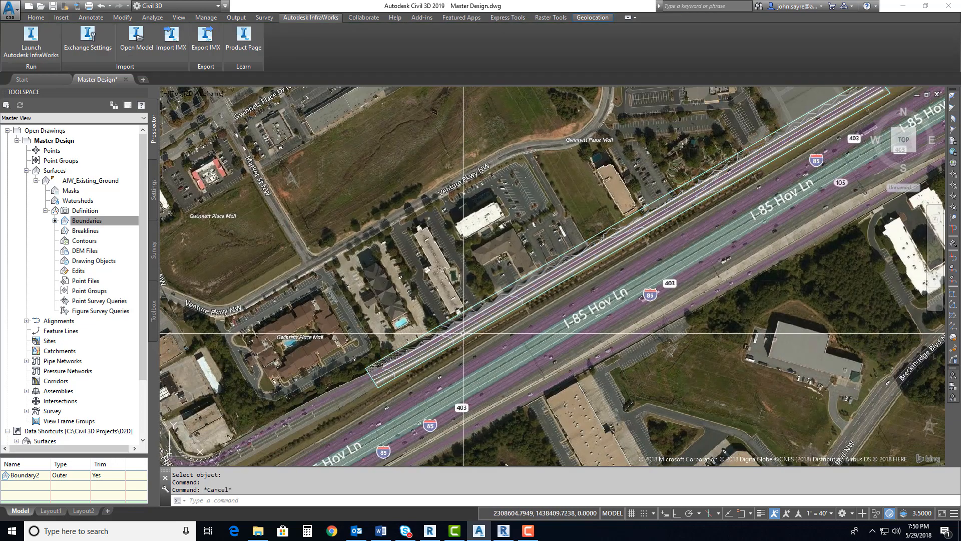
Erase the trimmed AIW_Existing_Ground surface along the road and undo the erasure
type("e")
key("Return")
scroll(461, 331, "up", 4)
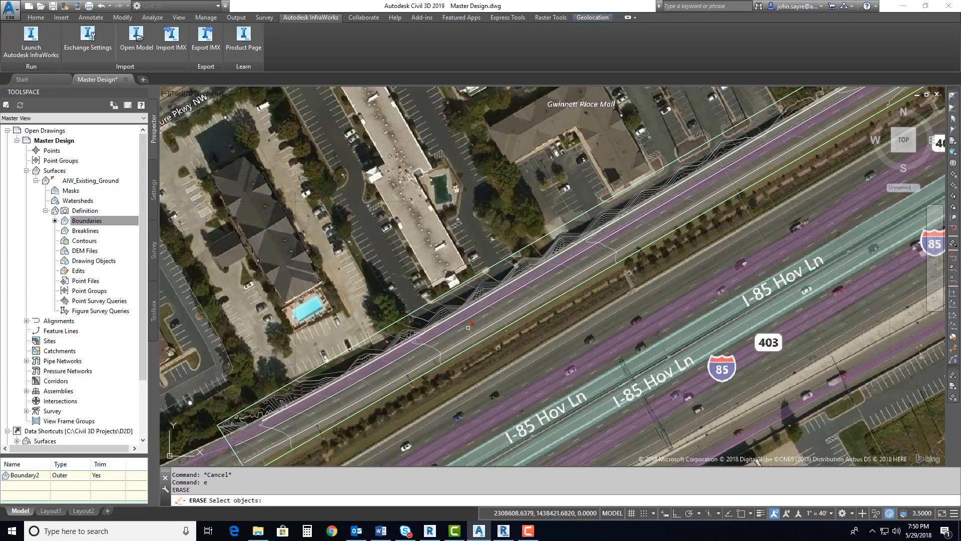
left_click(460, 331)
key("Return")
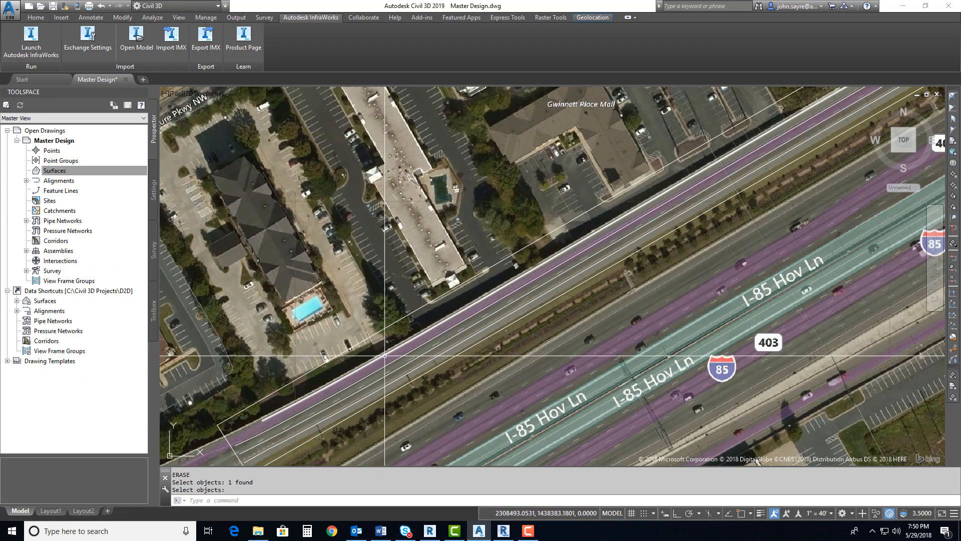
type("U")
key("Return")
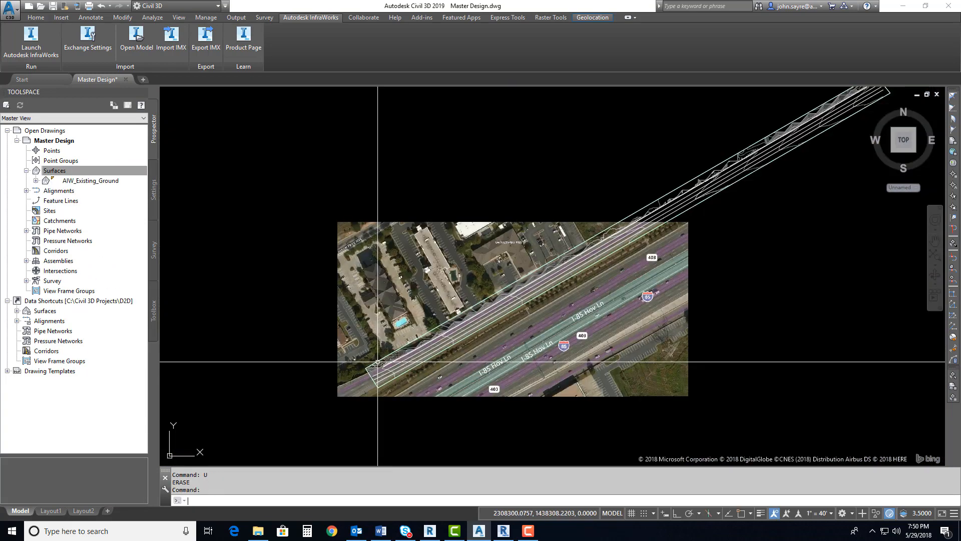
Set the AIW_Existing_Ground surface style to _No Display
right_click(90, 181)
left_click(112, 188)
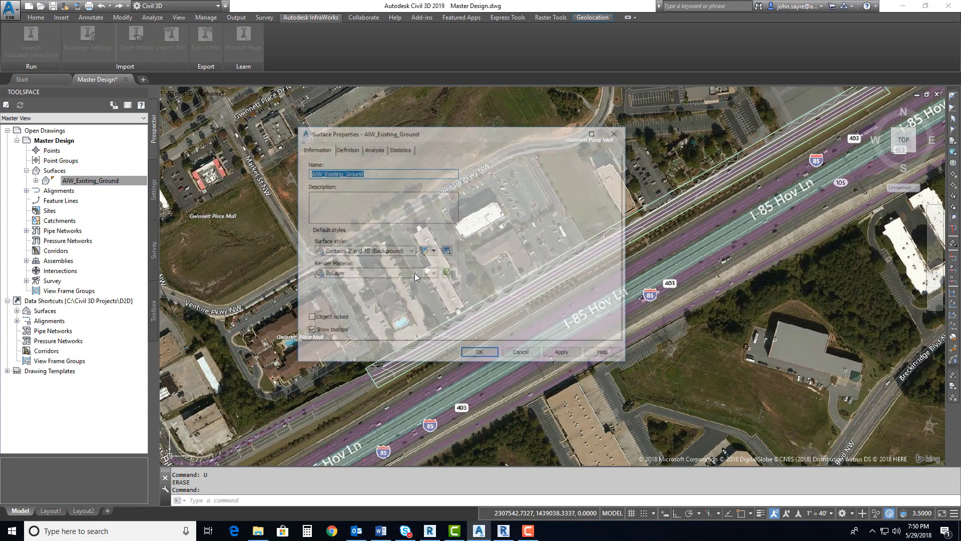
left_click(411, 251)
left_click(349, 261)
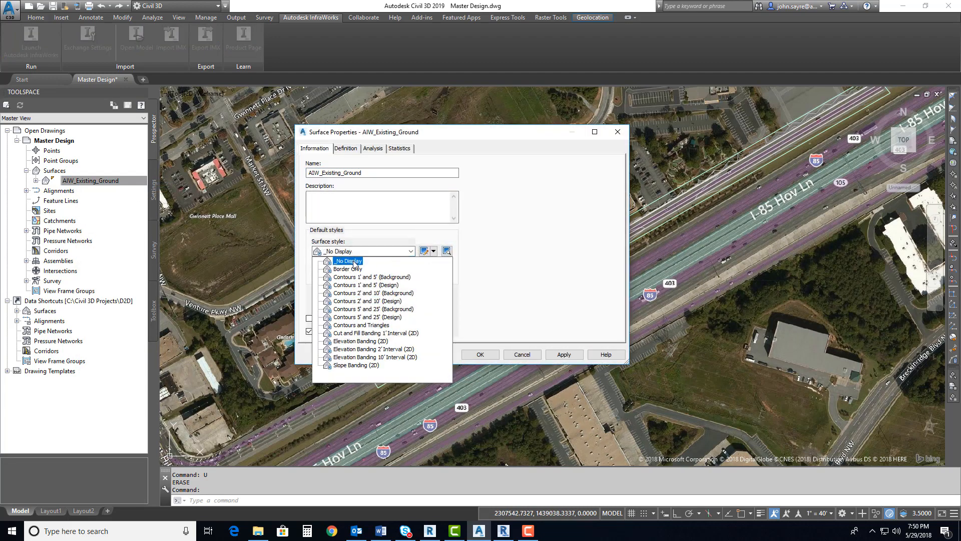
left_click(487, 355)
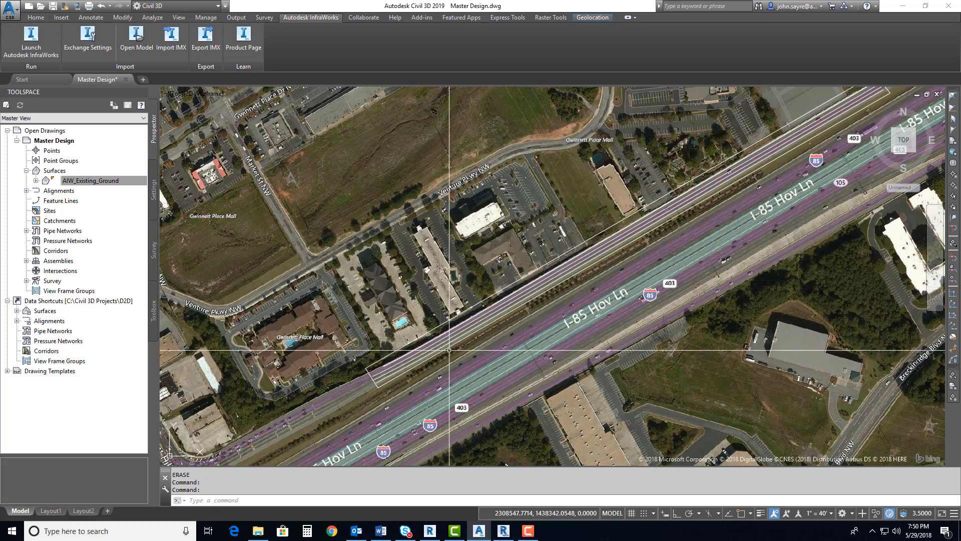
type("e")
key("Return")
key("Escape")
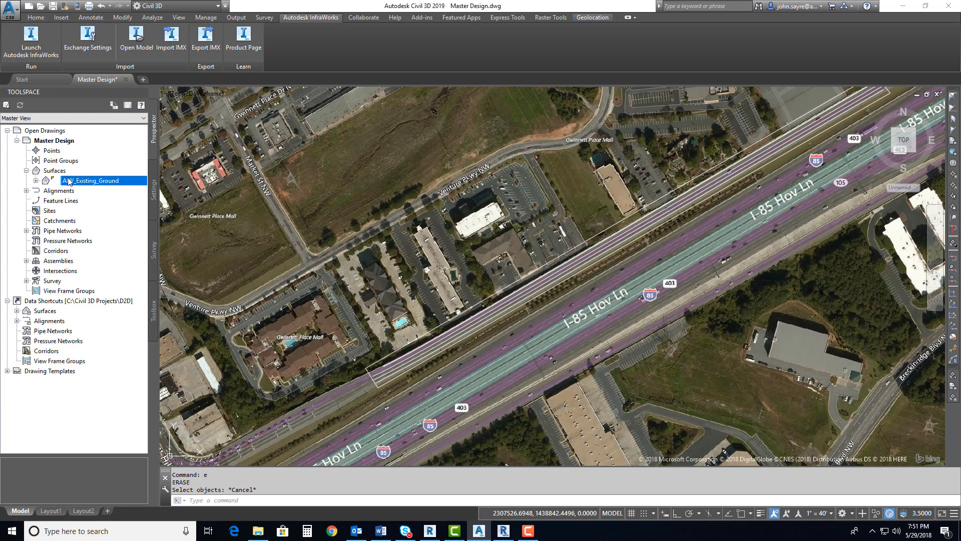
Create a TIN surface named transverse on layer C-TOPO with the Contours 2' and 10' (Background) style
left_click(60, 172)
right_click(61, 173)
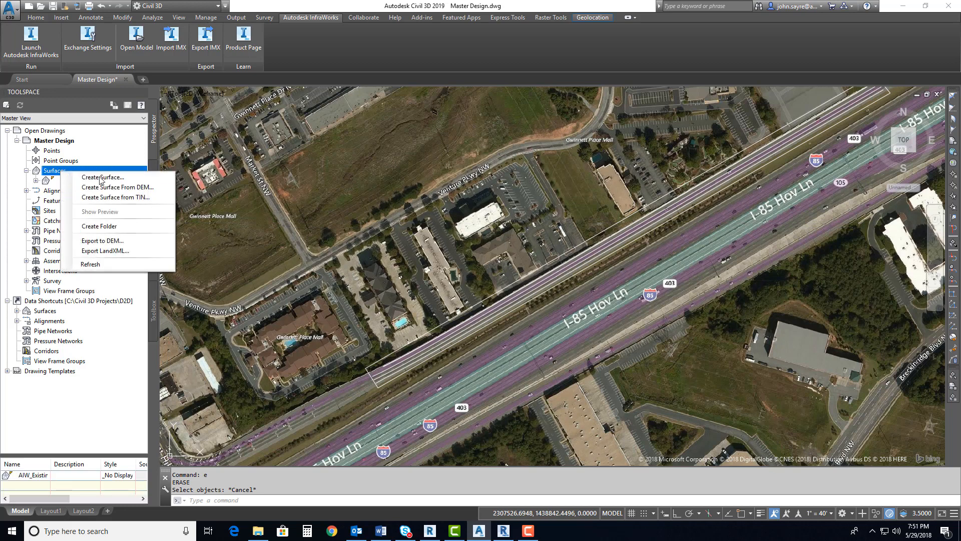
left_click(85, 179)
left_click(562, 232)
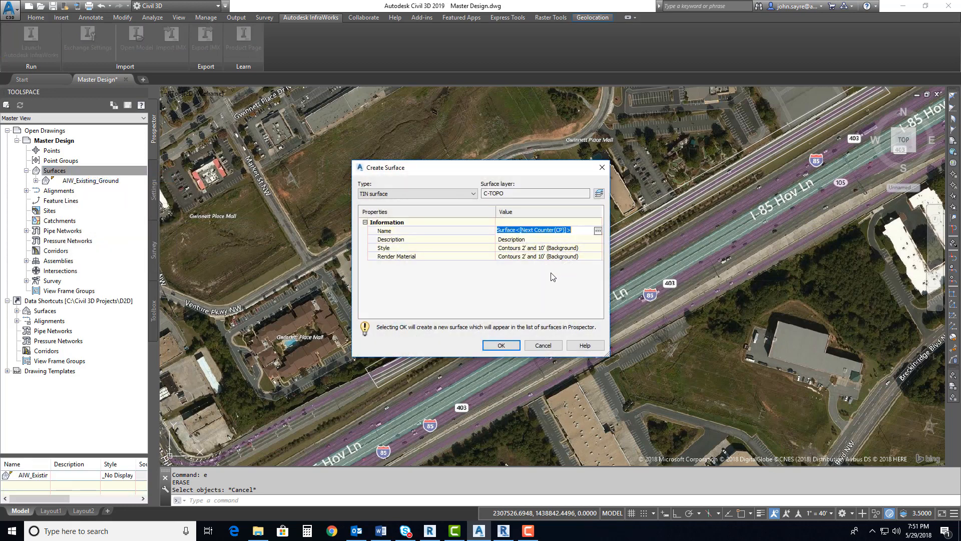
type("transverse")
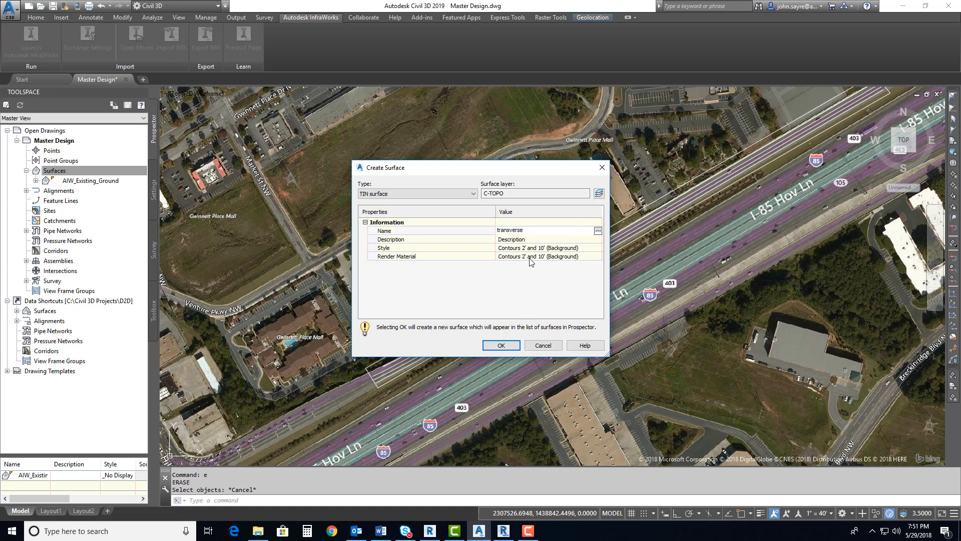
left_click(501, 345)
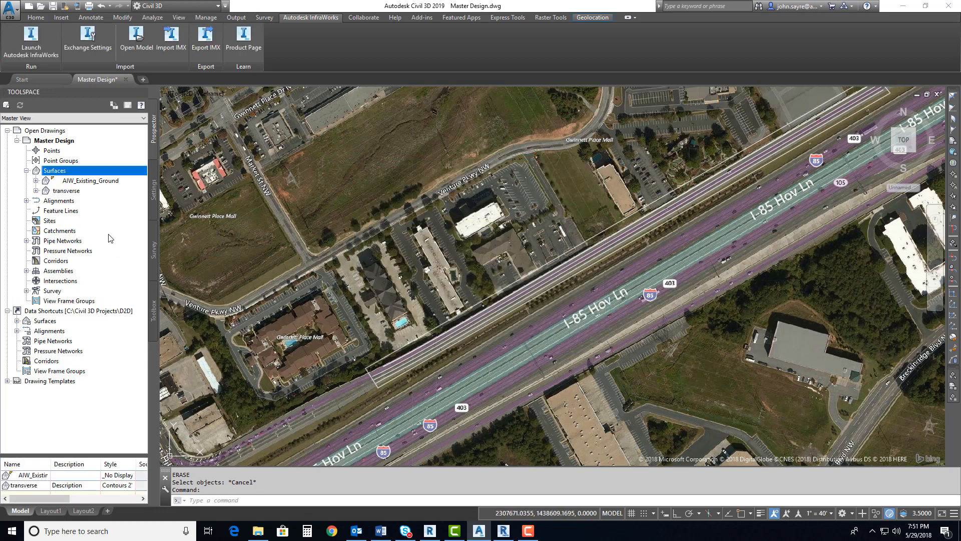
Add the transversepoints__2018-05-29_19-02-18 file from the LFE Data folder to the transverse surface's point files in ENZ (comma delimited) format
left_click(37, 190)
left_click(45, 221)
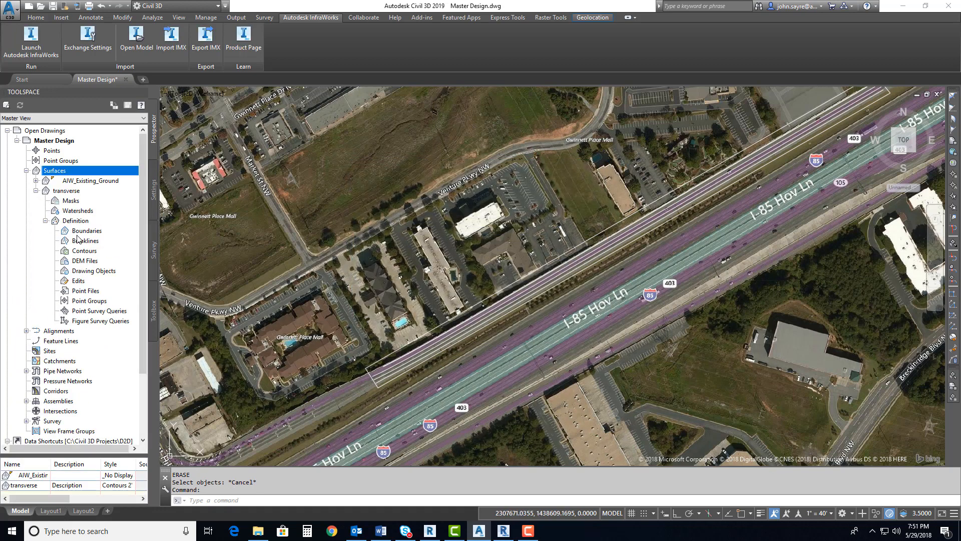
left_click(83, 291)
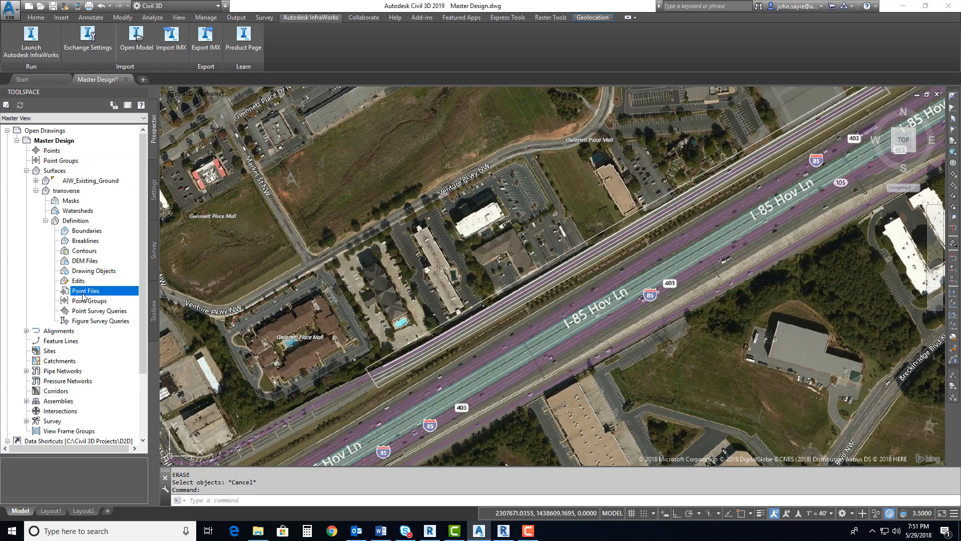
right_click(93, 294)
left_click(114, 300)
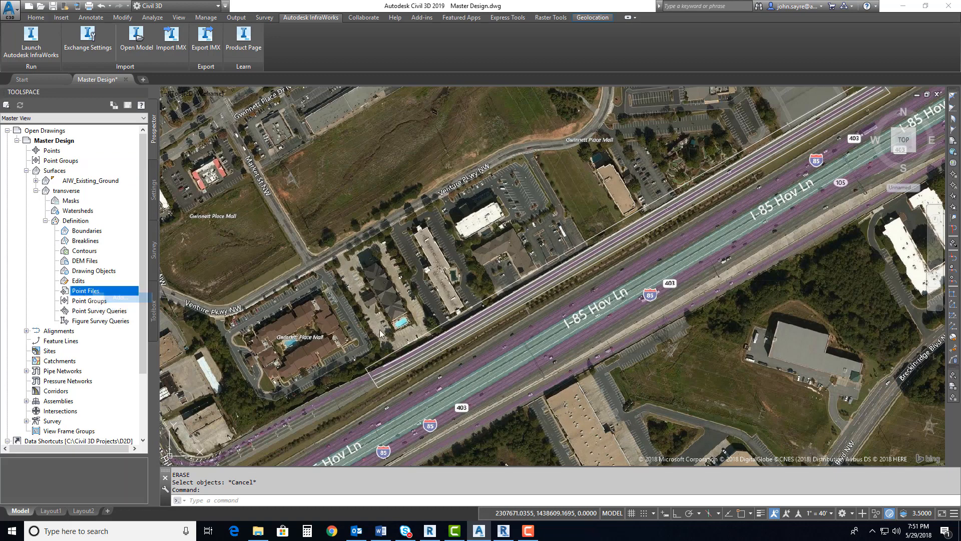
left_click(545, 52)
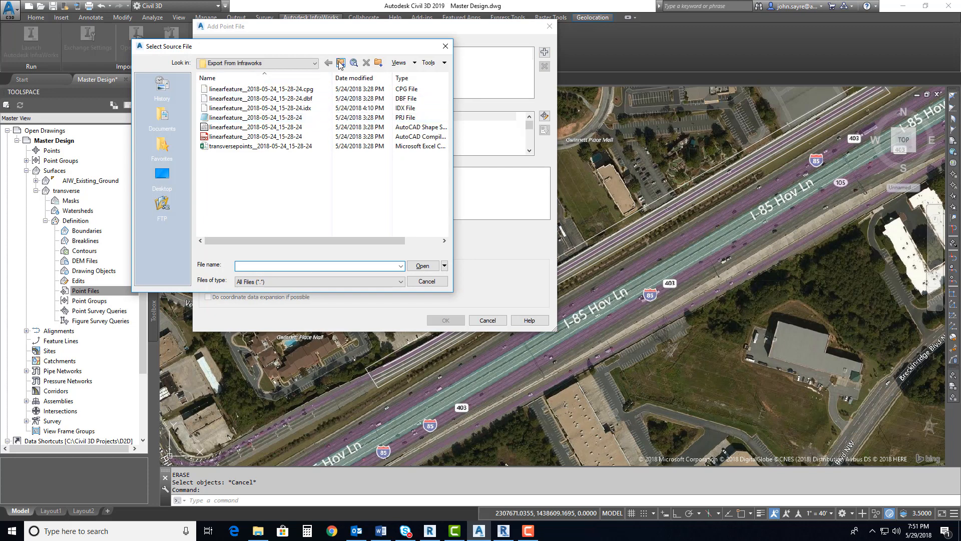
left_click(341, 63)
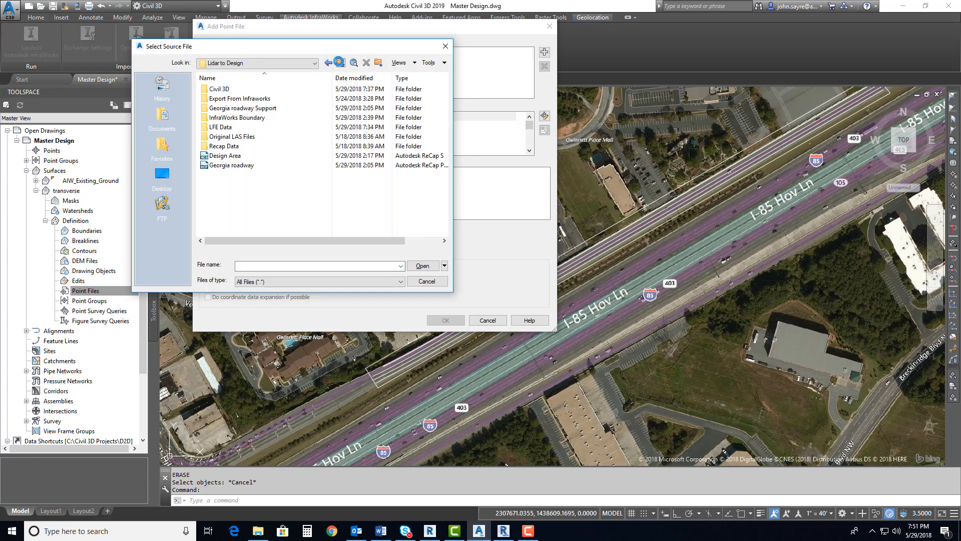
double_click(236, 127)
left_click(252, 166)
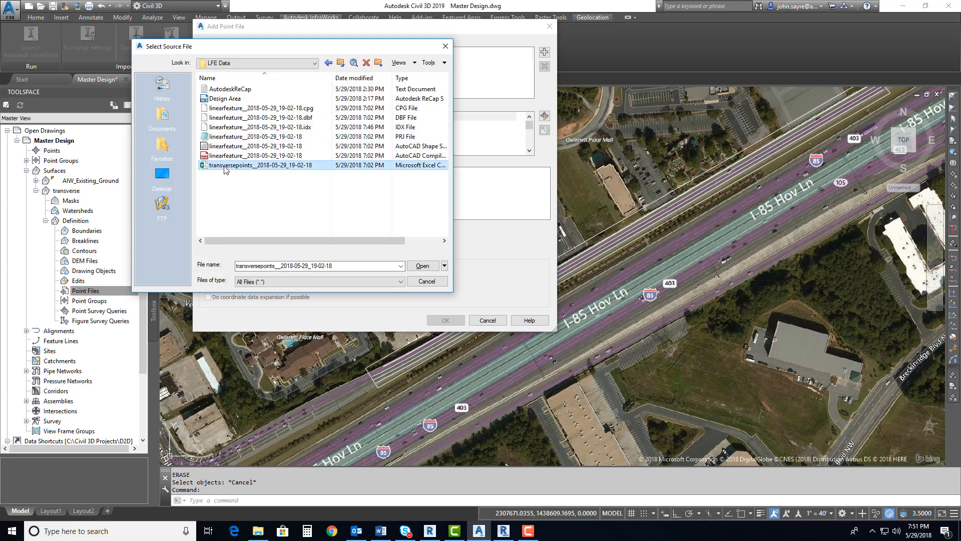
left_click(422, 266)
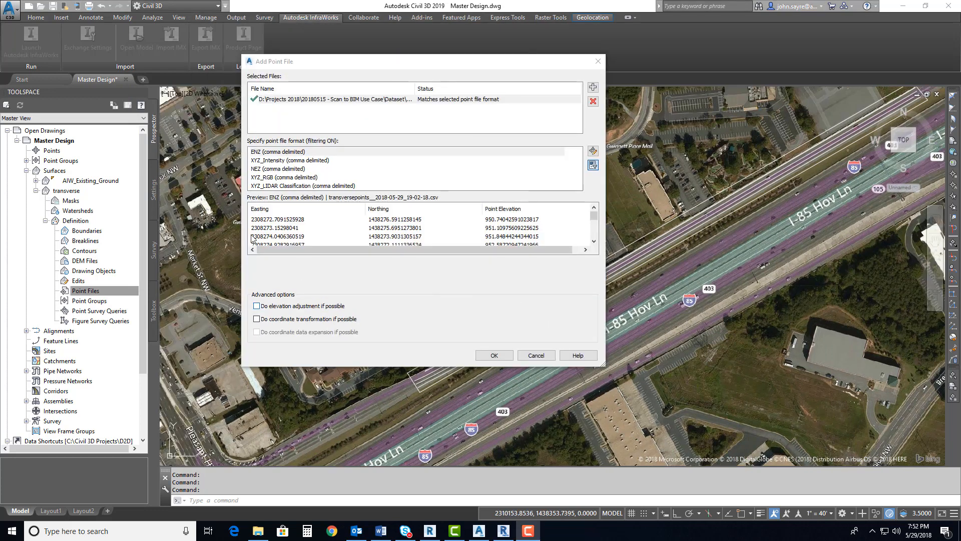
left_click(283, 153)
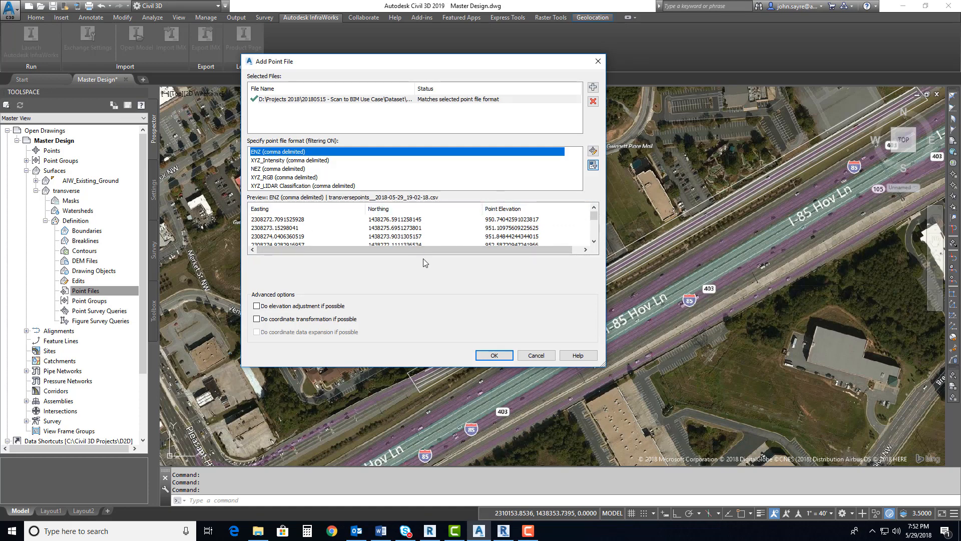
left_click(490, 356)
Examine the transverse surface's contours along the road with the surface selected, and compare its elevation with AIW_Existing_Ground near the southwest end
scroll(501, 345, "up", 5)
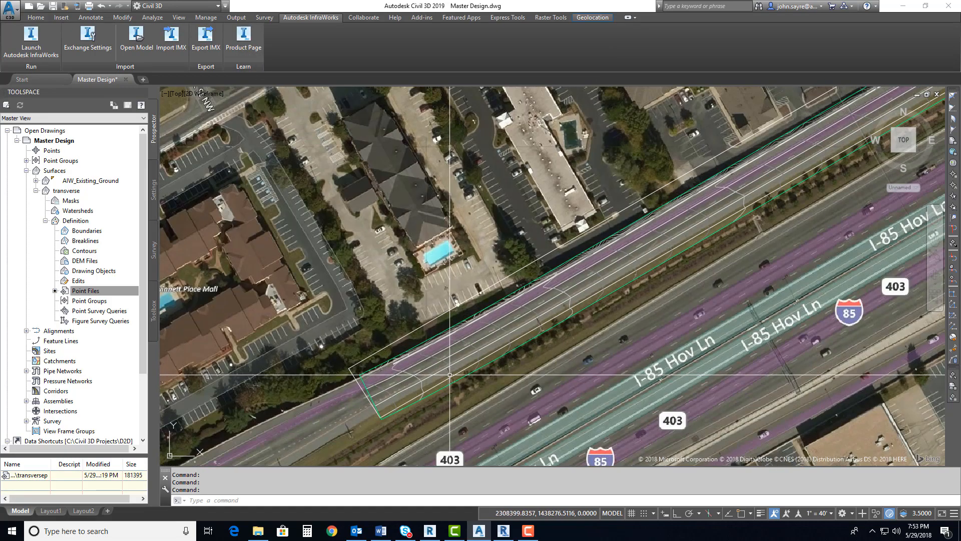
left_click(512, 334)
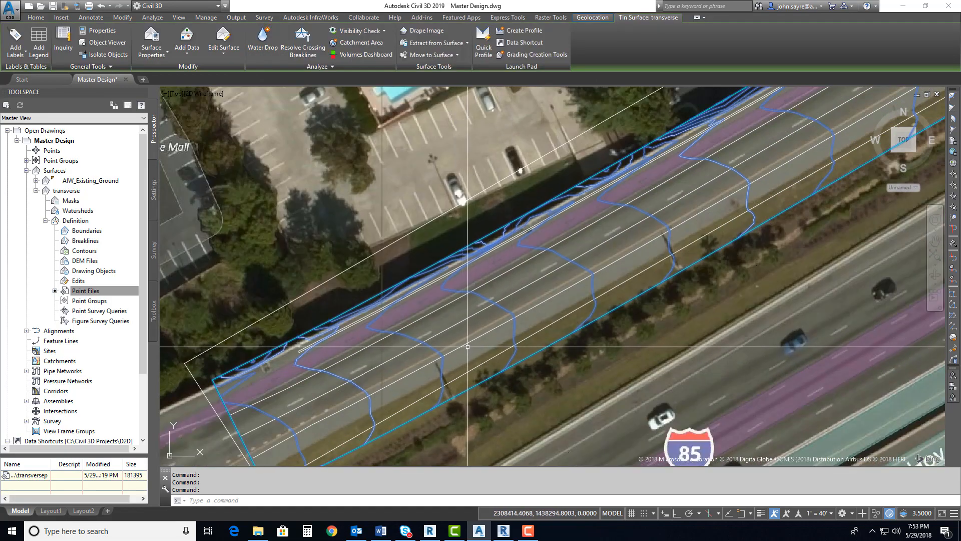
mouse_move(493, 367)
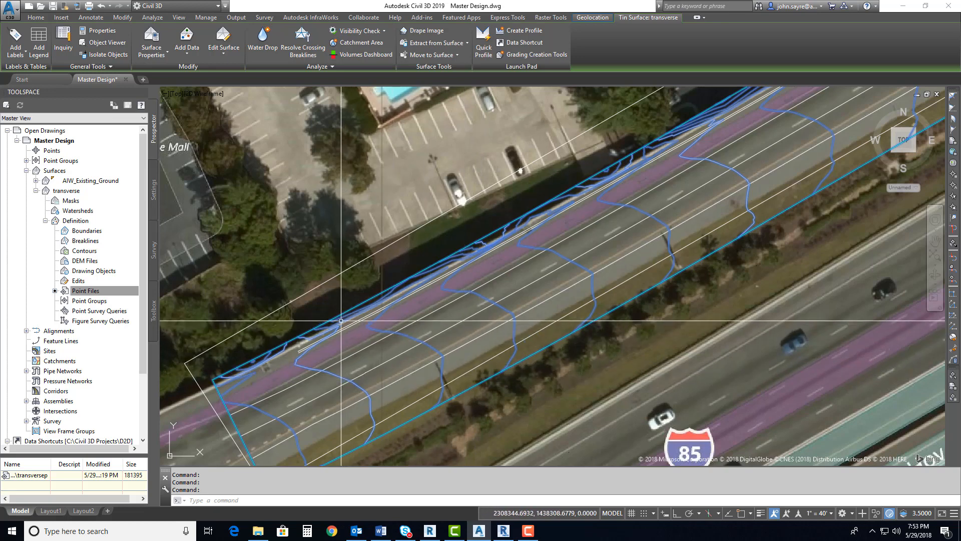
mouse_move(379, 402)
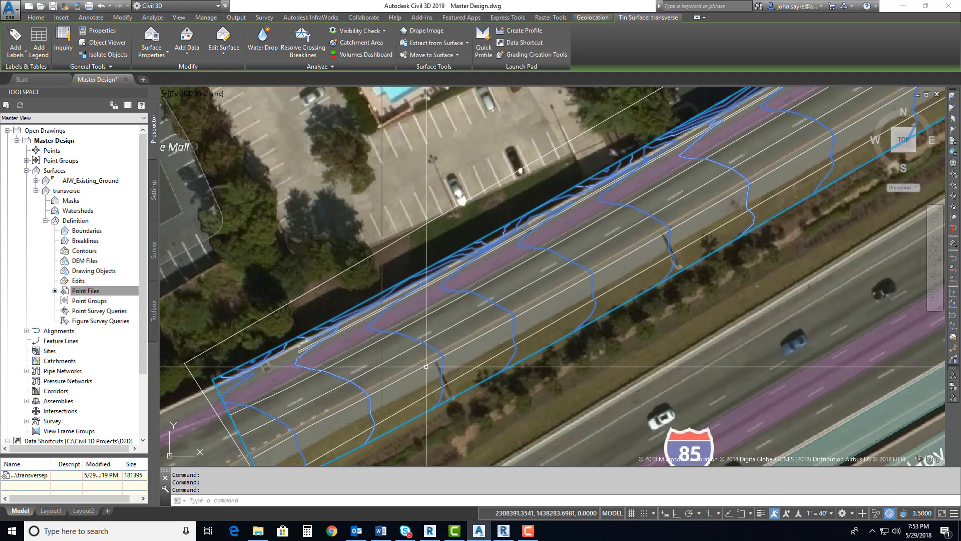
scroll(391, 383, "down", 2)
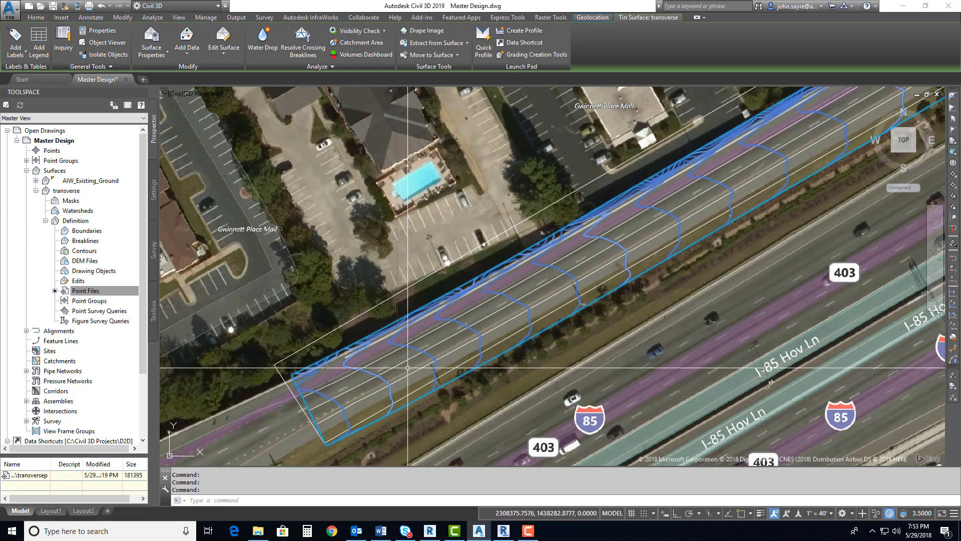
mouse_move(407, 368)
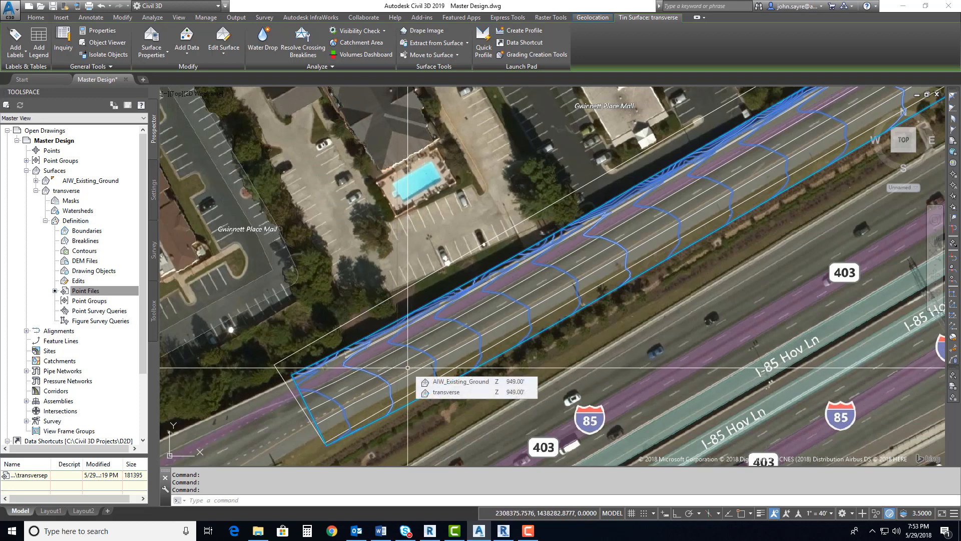